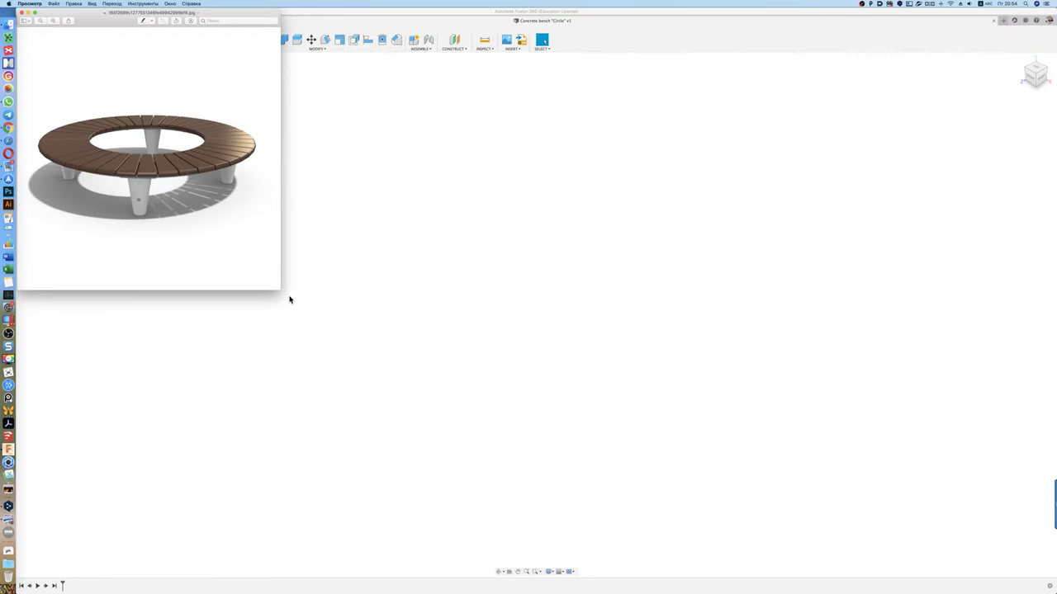
# - Enlarge the bench reference image in Preview to study it, shrink it, and return to Fusion 360
pyautogui.moveTo(280, 289)
pyautogui.mouseDown()
pyautogui.moveTo(570, 483)
pyautogui.moveTo(719, 550)
pyautogui.moveTo(798, 557)
pyautogui.mouseUp()
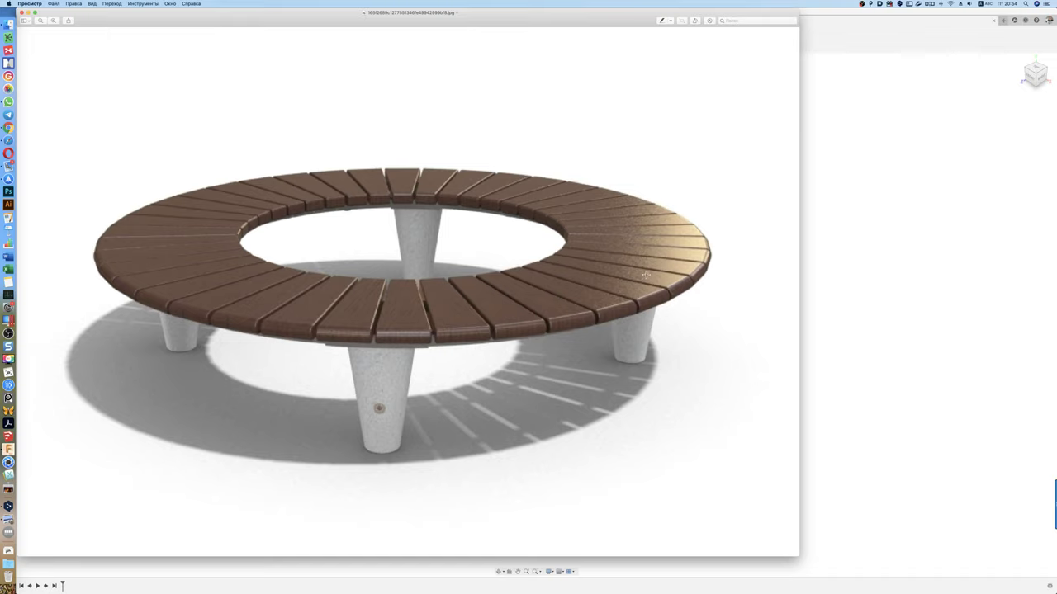
pyautogui.moveTo(798, 556)
pyautogui.mouseDown()
pyautogui.moveTo(352, 342)
pyautogui.moveTo(401, 358)
pyautogui.mouseUp()
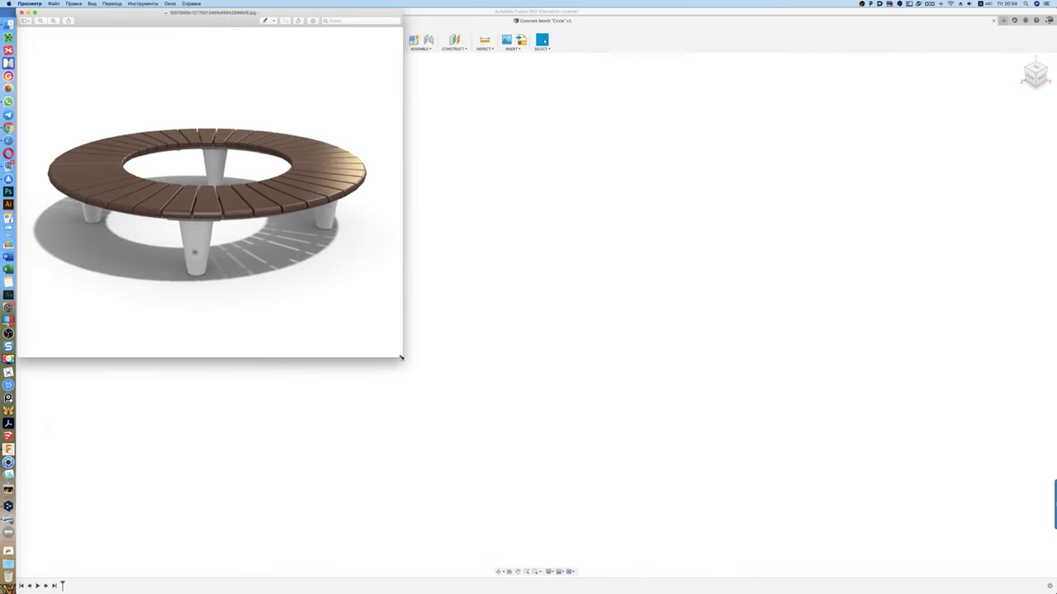
pyautogui.click(601, 282)
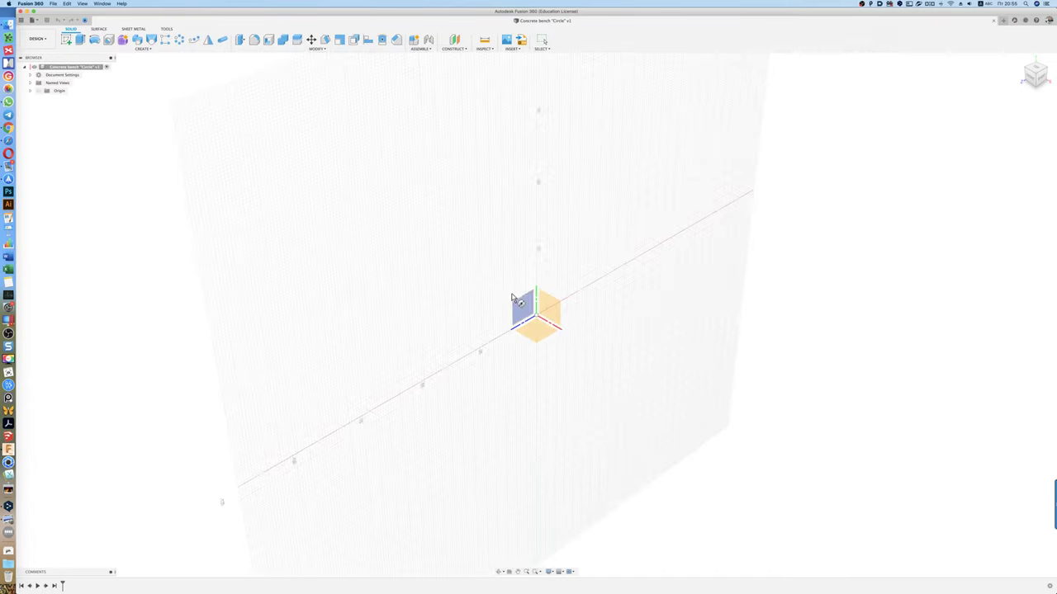
# - On the top plane, sketch a 2000 mm diameter circle centred at the origin
pyautogui.click(540, 337)
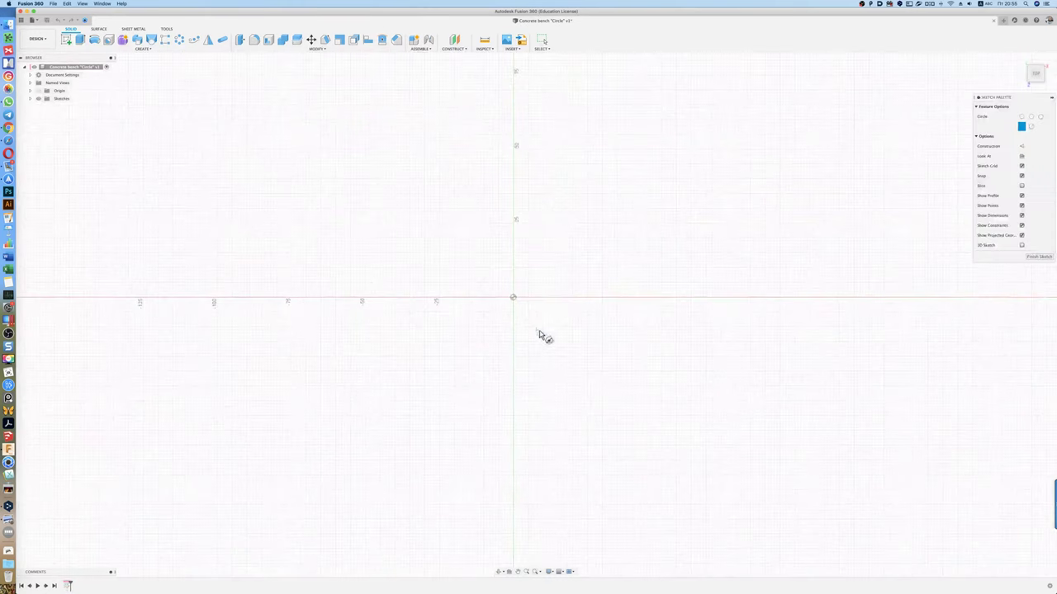
pyautogui.click(513, 298)
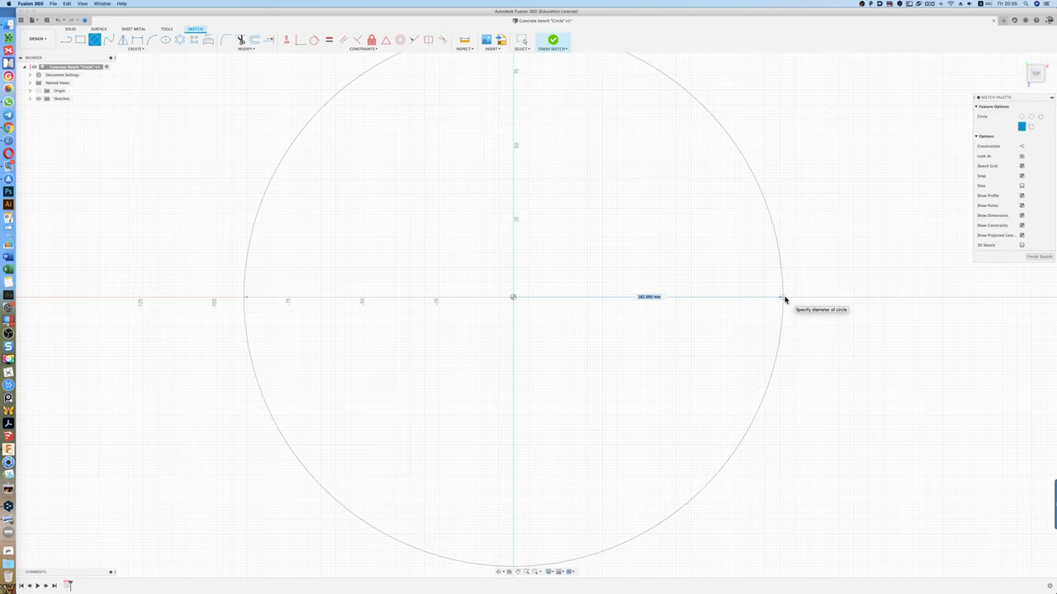
pyautogui.write('20')
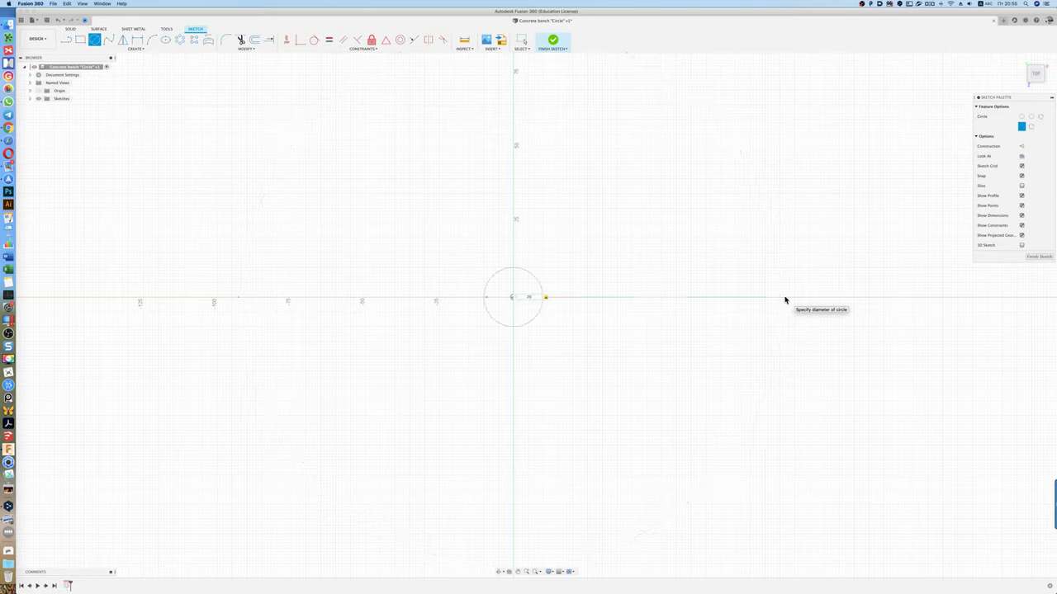
pyautogui.write('00')
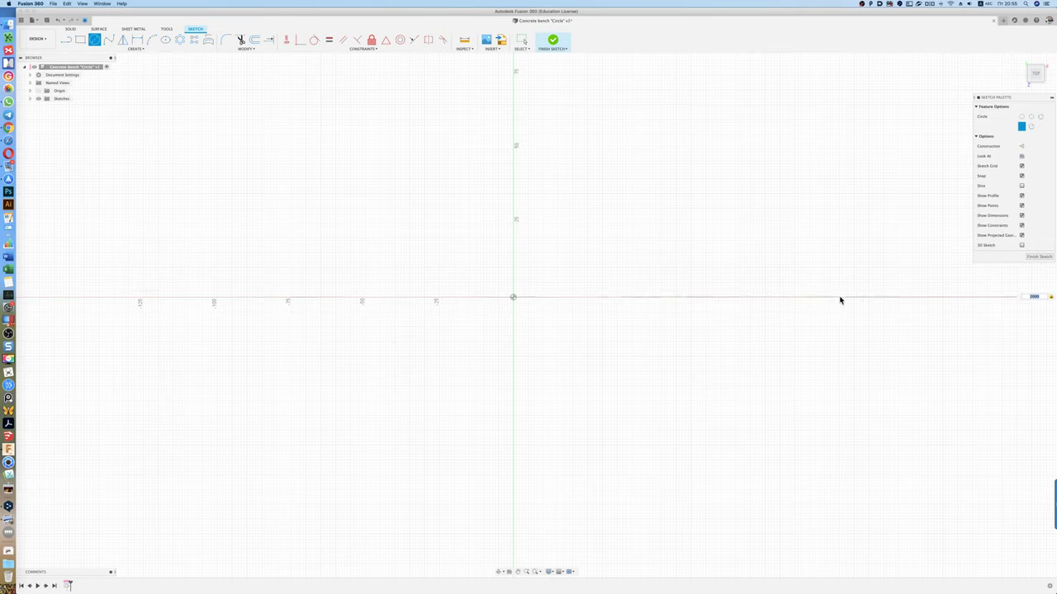
pyautogui.press('Return')
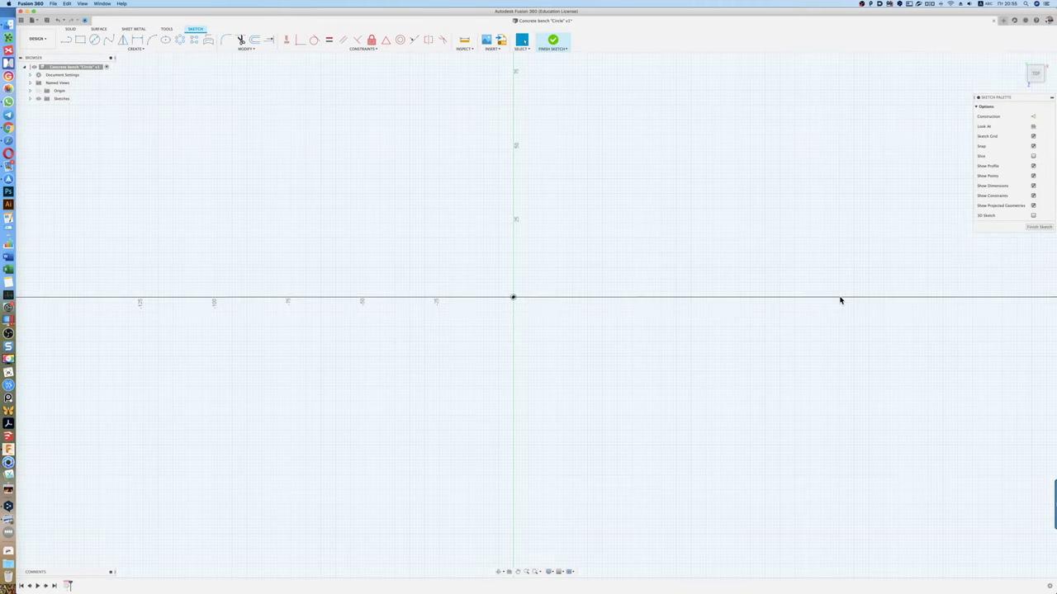
pyautogui.scroll(-2, 513, 300)
pyautogui.scroll(-2, 511, 302)
pyautogui.scroll(-3, 503, 305)
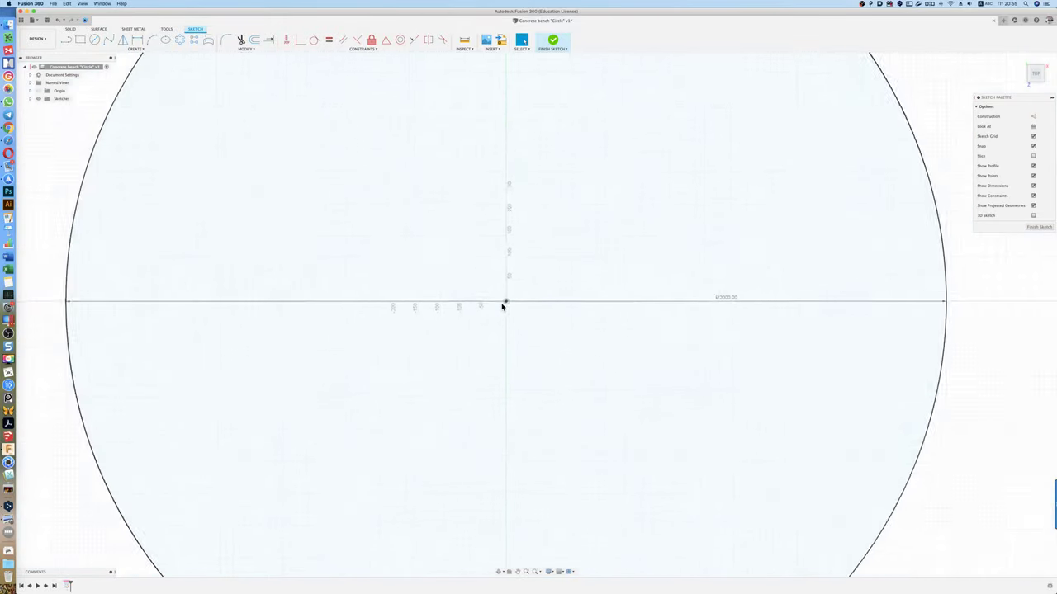
pyautogui.scroll(-2, 502, 305)
pyautogui.scroll(-2, 569, 314)
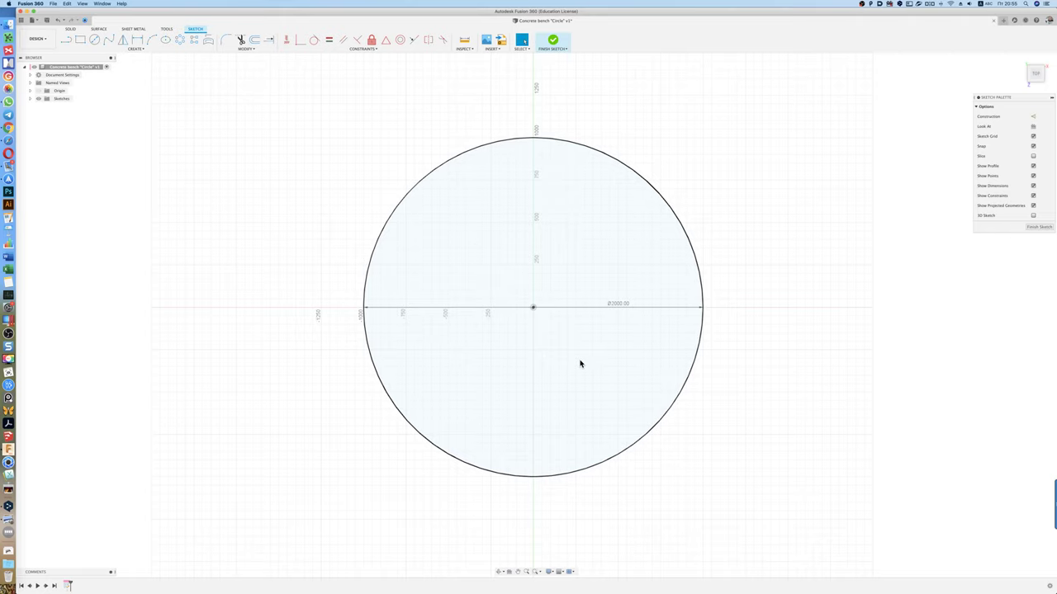
pyautogui.press('c')
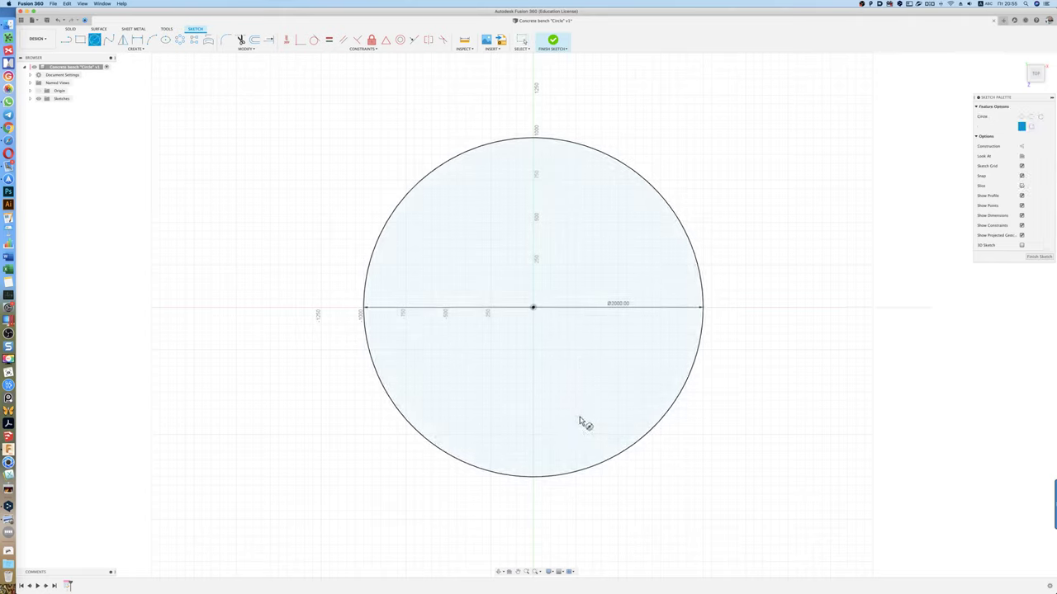
pyautogui.press('Escape')
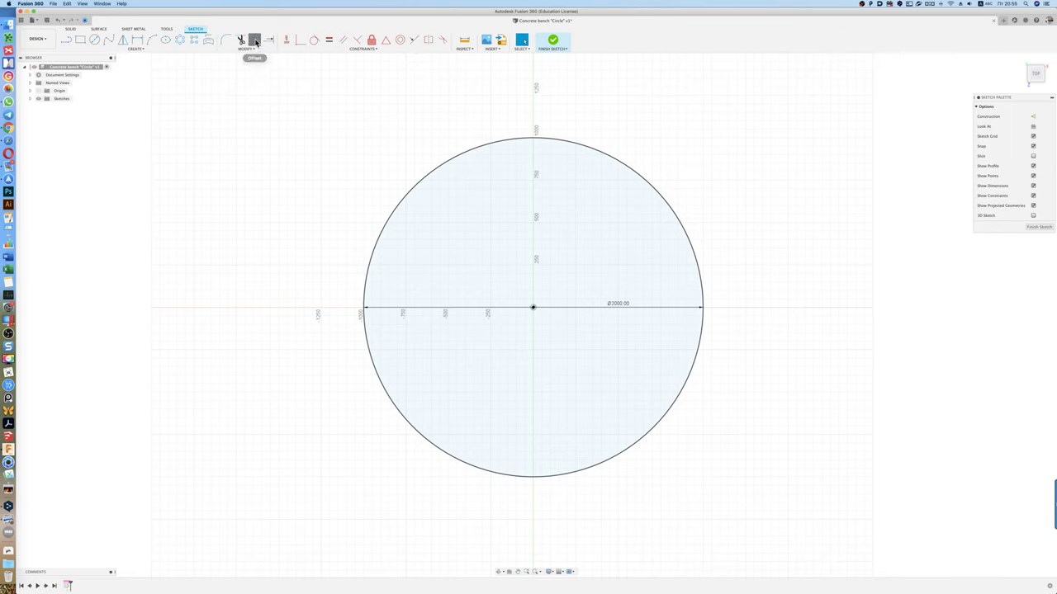
# - Offset the 2000 mm circle inward by 450 mm (-450) to form the ring
pyautogui.click(254, 40)
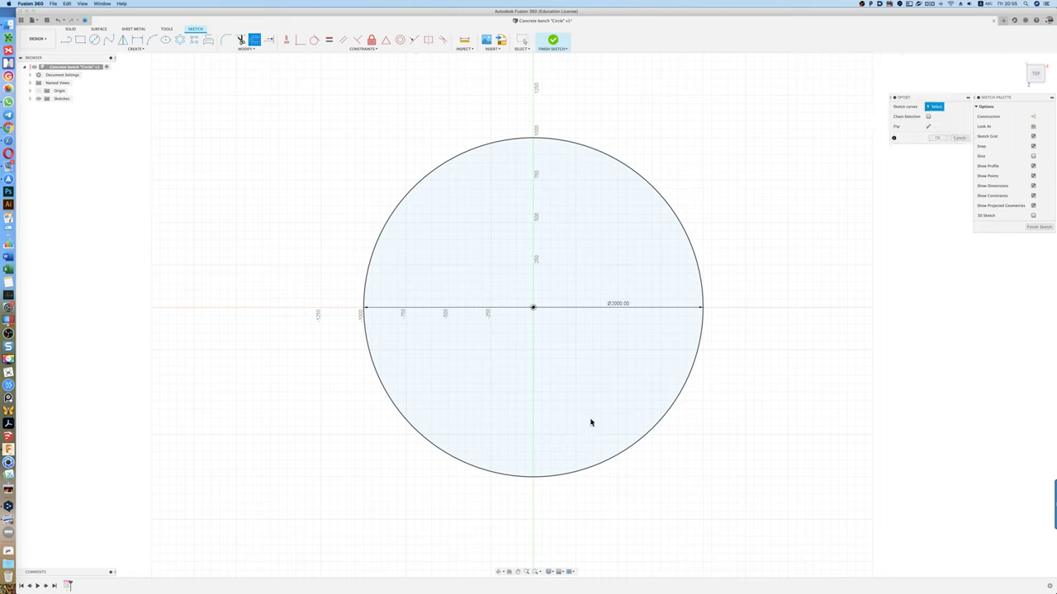
pyautogui.click(578, 472)
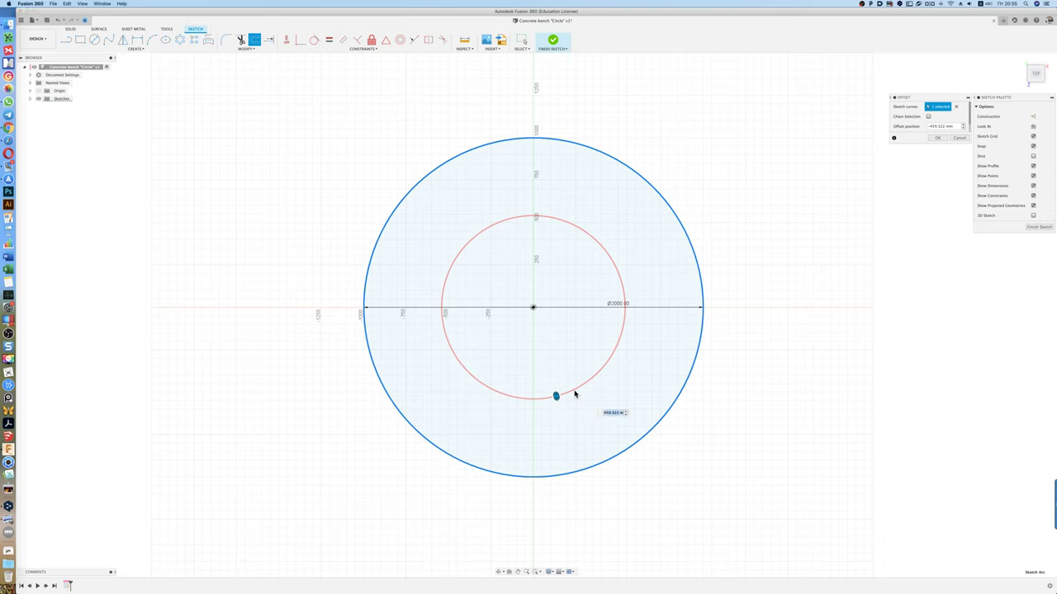
pyautogui.write('450')
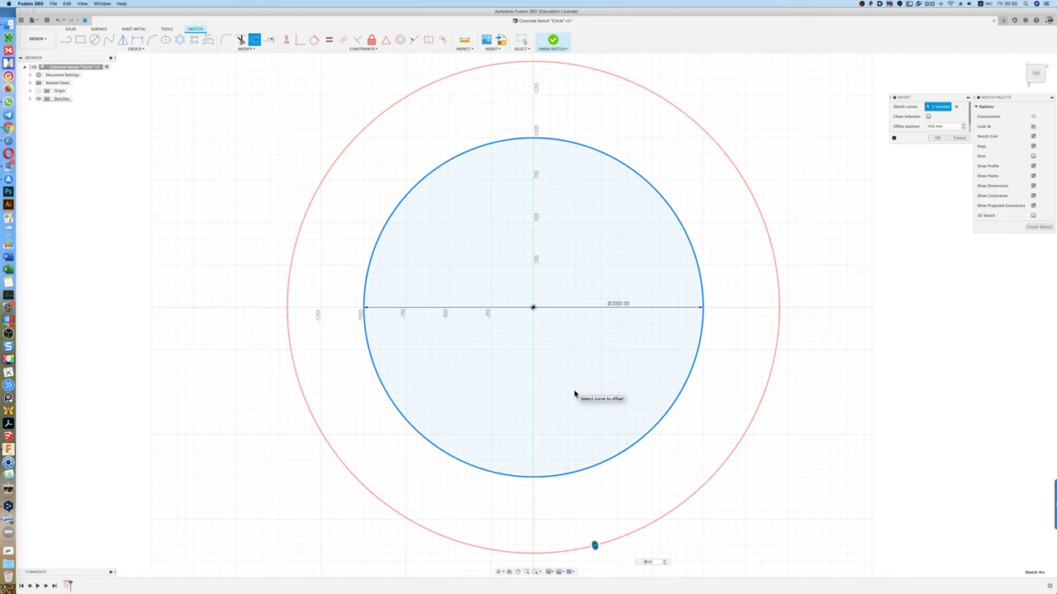
pyautogui.write('-450')
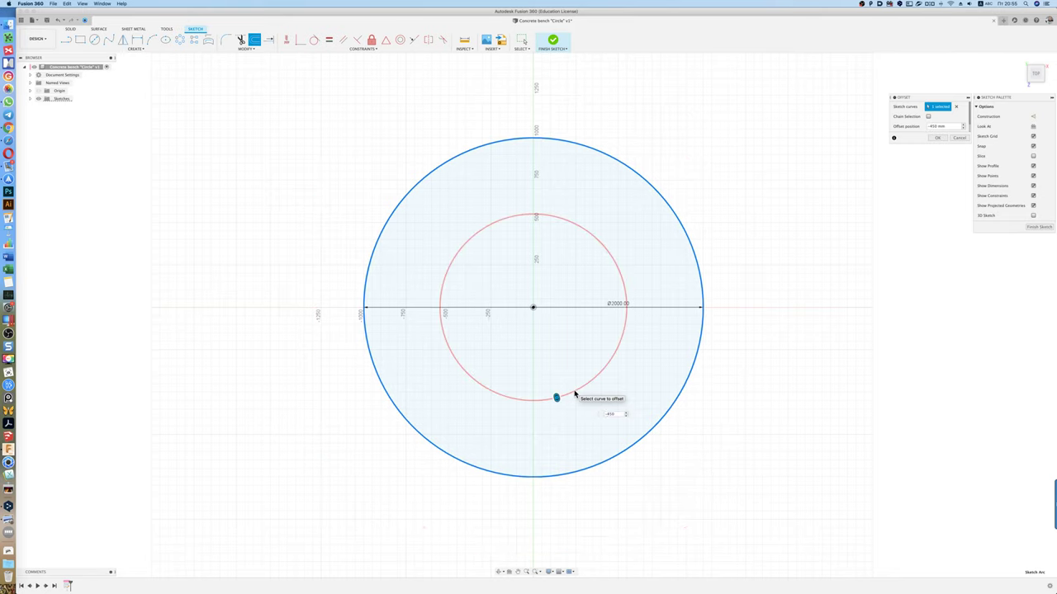
pyautogui.press('Return')
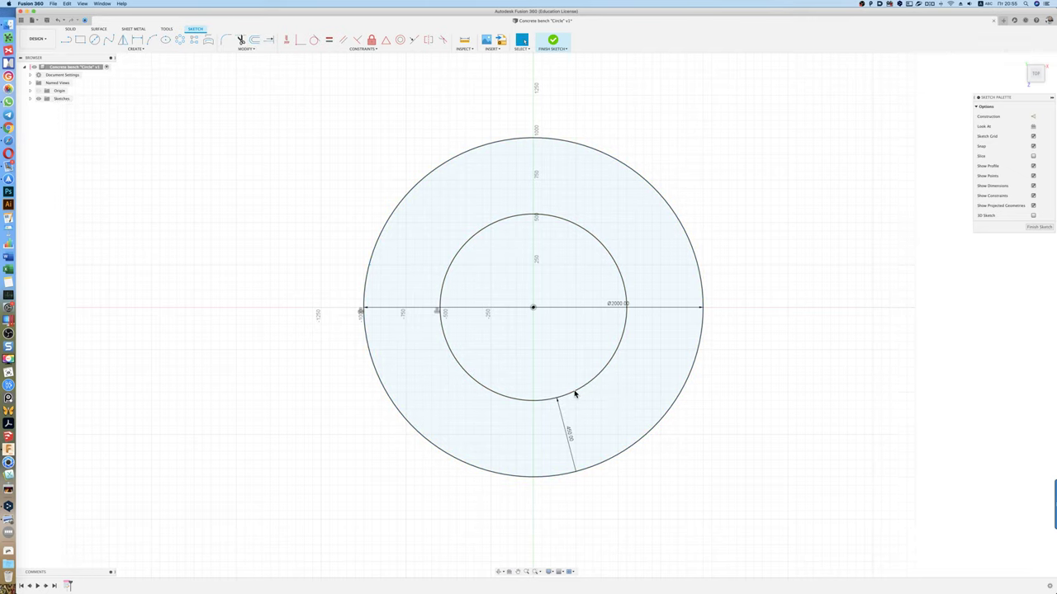
pyautogui.click(576, 393)
pyautogui.press('r')
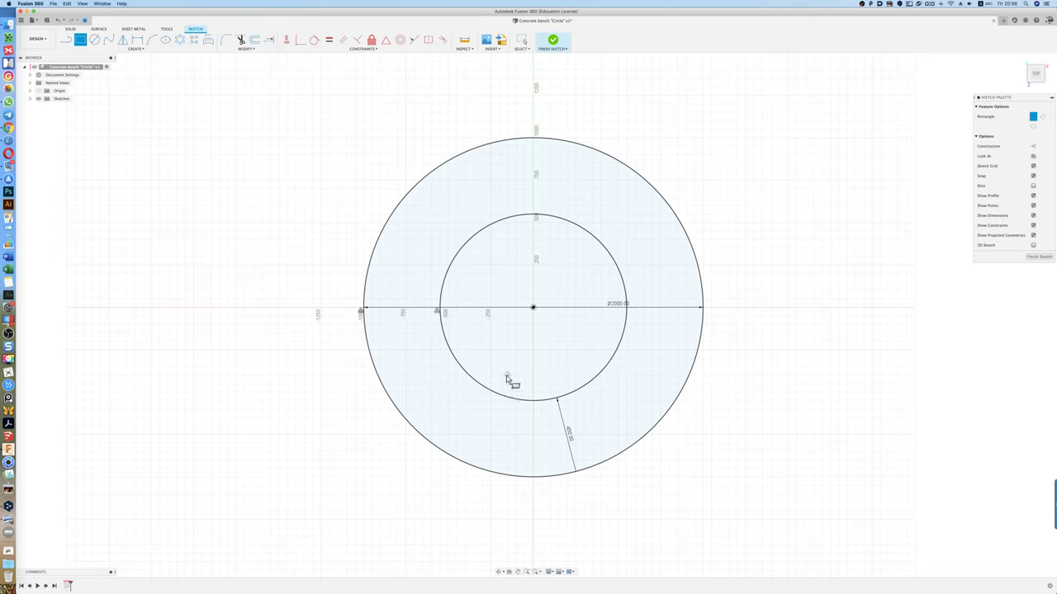
# - Draw a centre rectangle on the vertical axis across the bottom of the ring
pyautogui.click(506, 377)
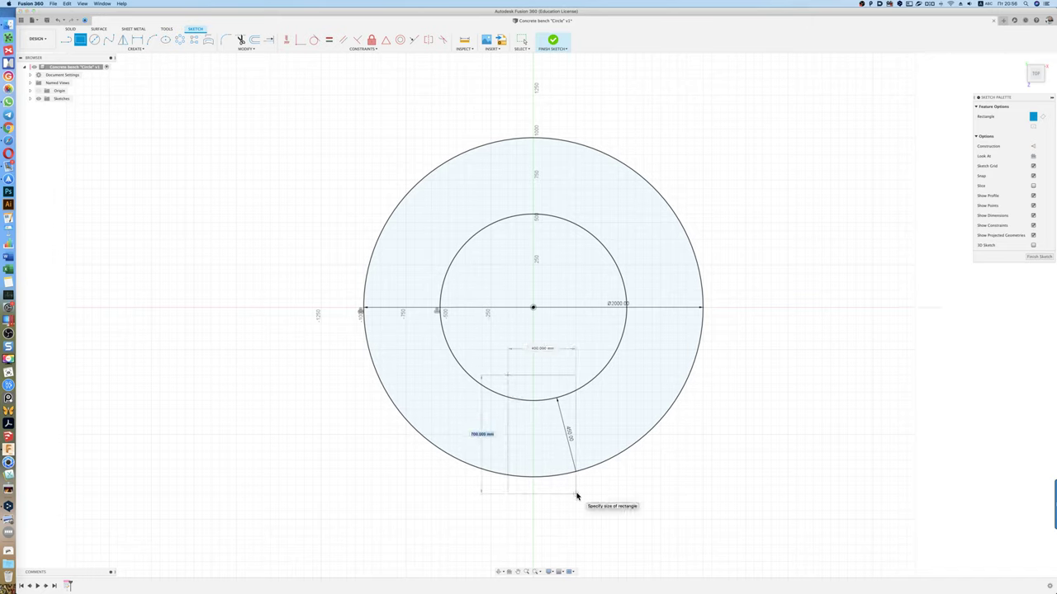
pyautogui.press('Escape')
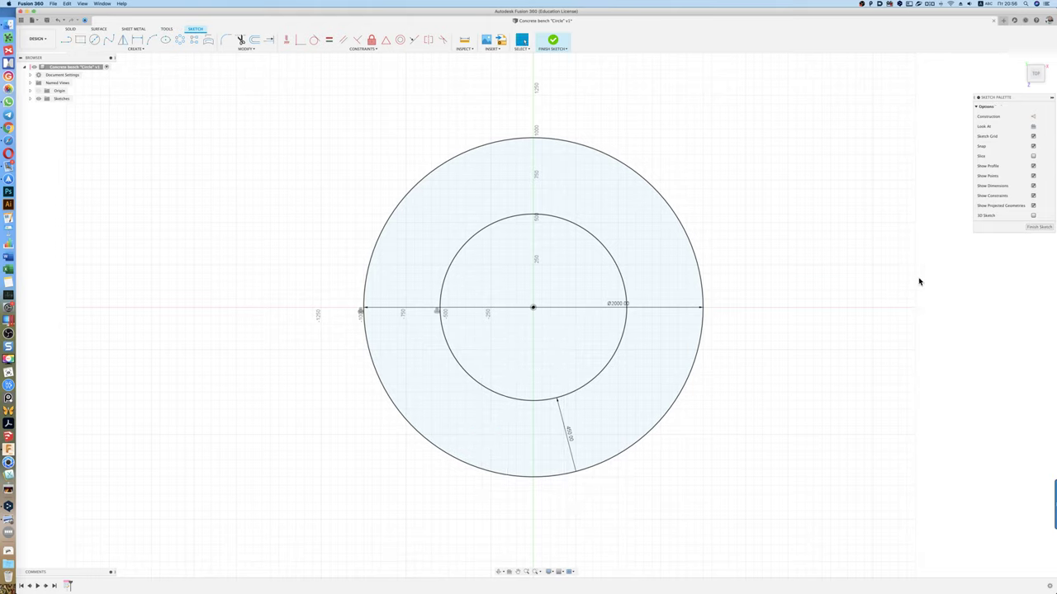
pyautogui.press('r')
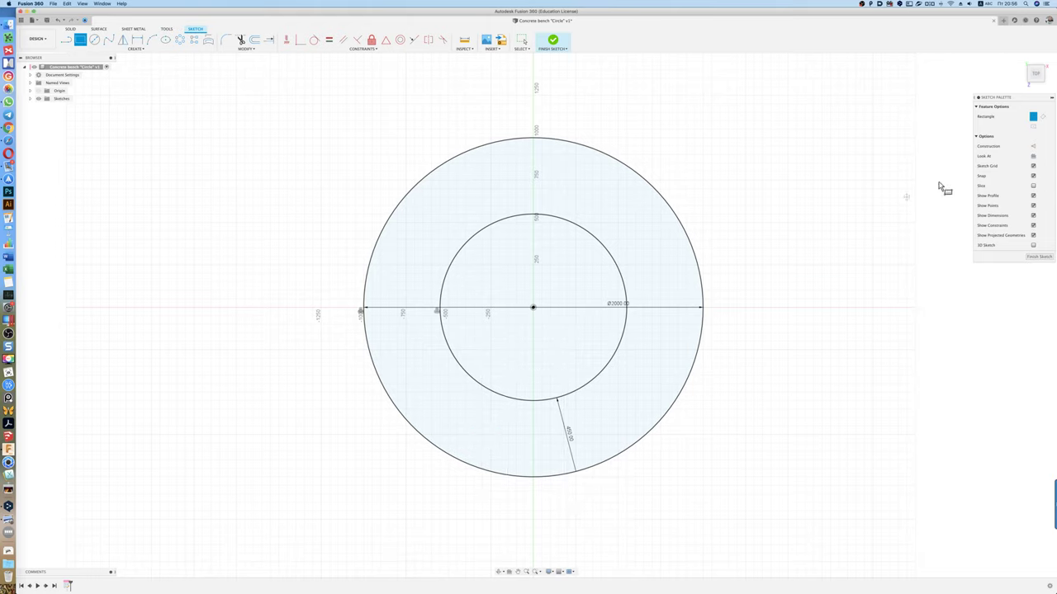
pyautogui.click(534, 434)
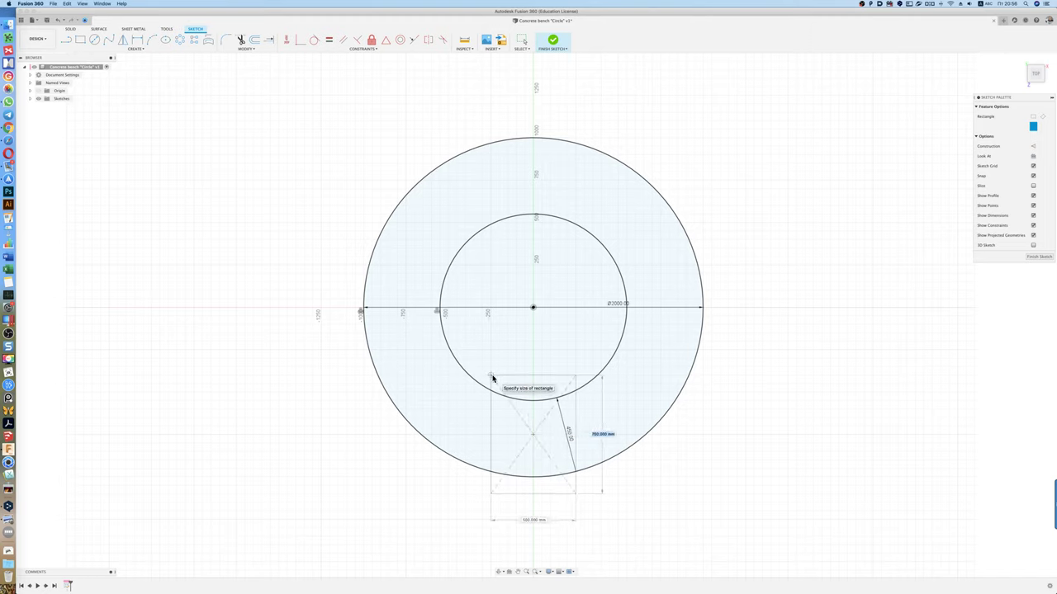
pyautogui.click(491, 377)
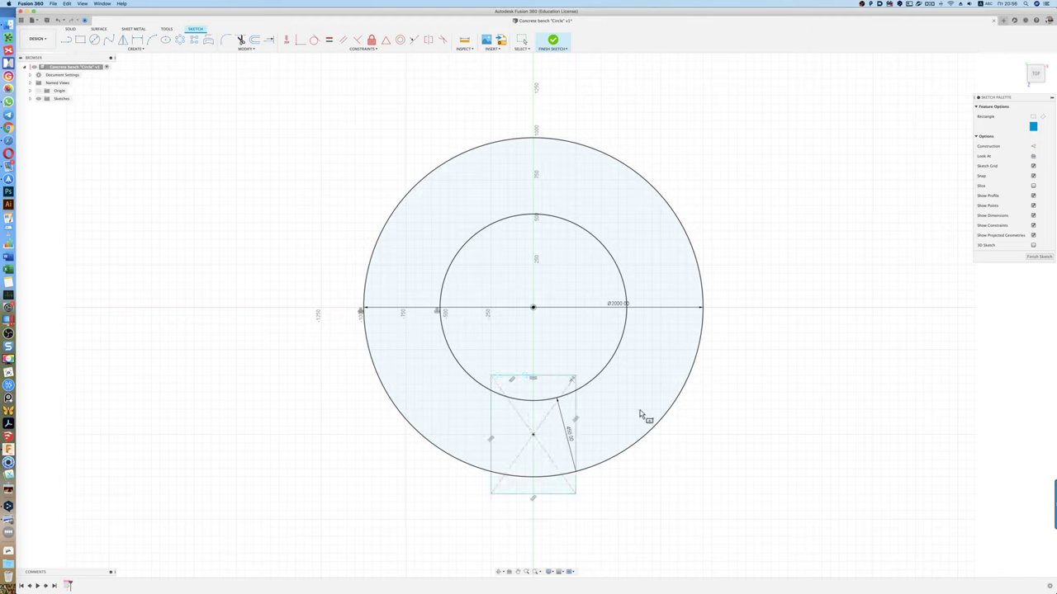
# - Trim the rectangle's edges outside the ring and its diagonals, leaving a closed plank profile
pyautogui.press('t')
pyautogui.click(548, 376)
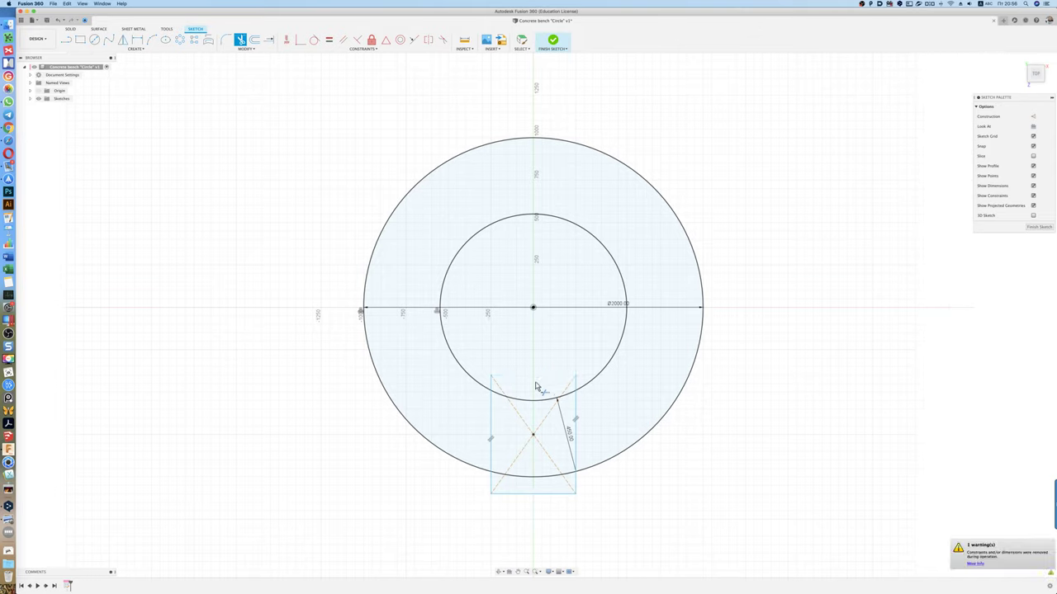
pyautogui.click(491, 386)
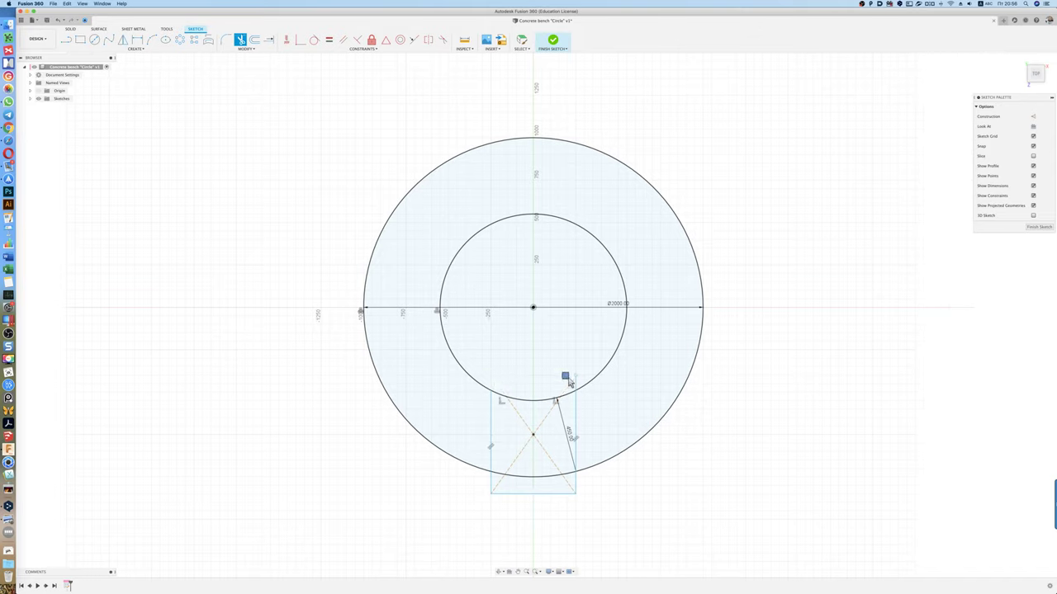
pyautogui.click(575, 379)
pyautogui.click(575, 491)
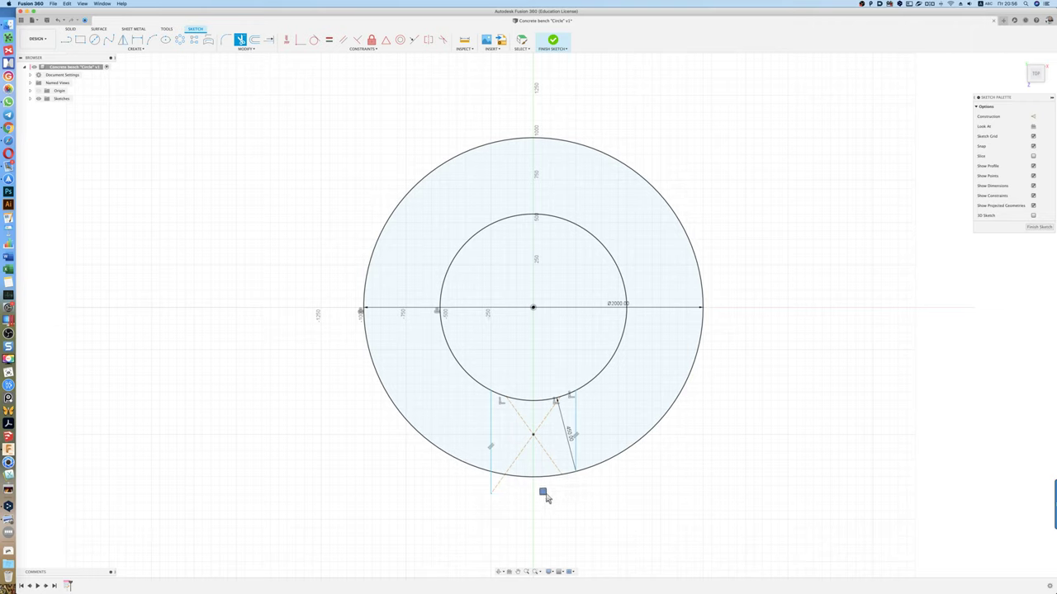
pyautogui.click(489, 487)
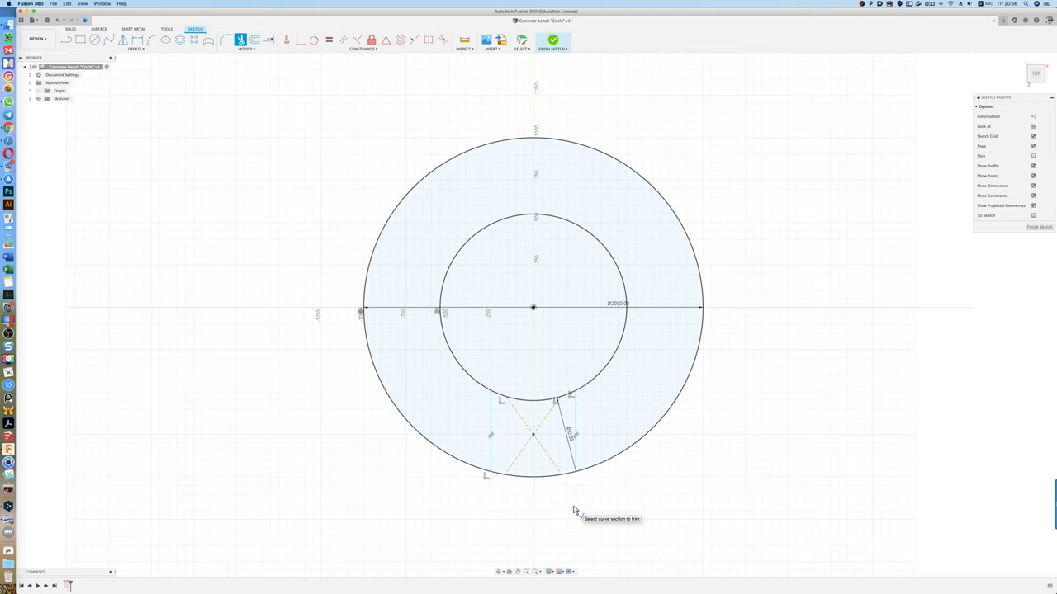
pyautogui.click(546, 450)
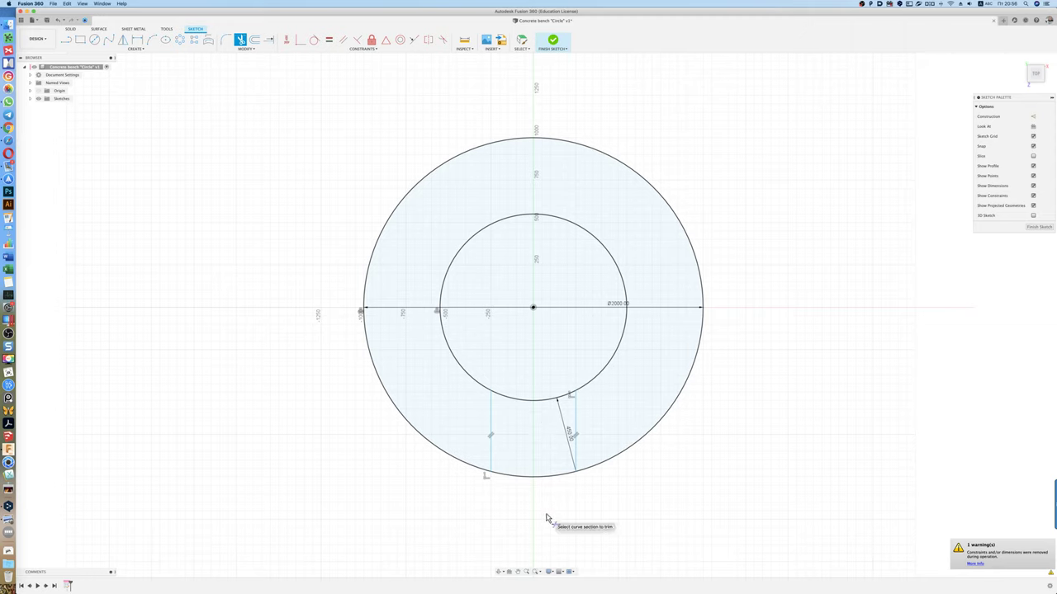
pyautogui.press('Escape')
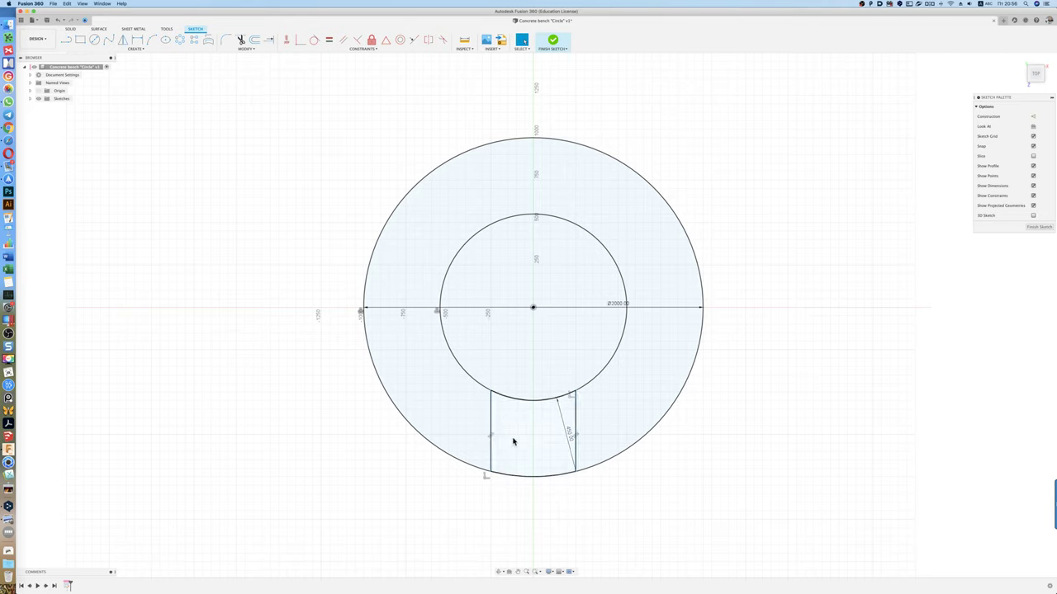
pyautogui.click(516, 441)
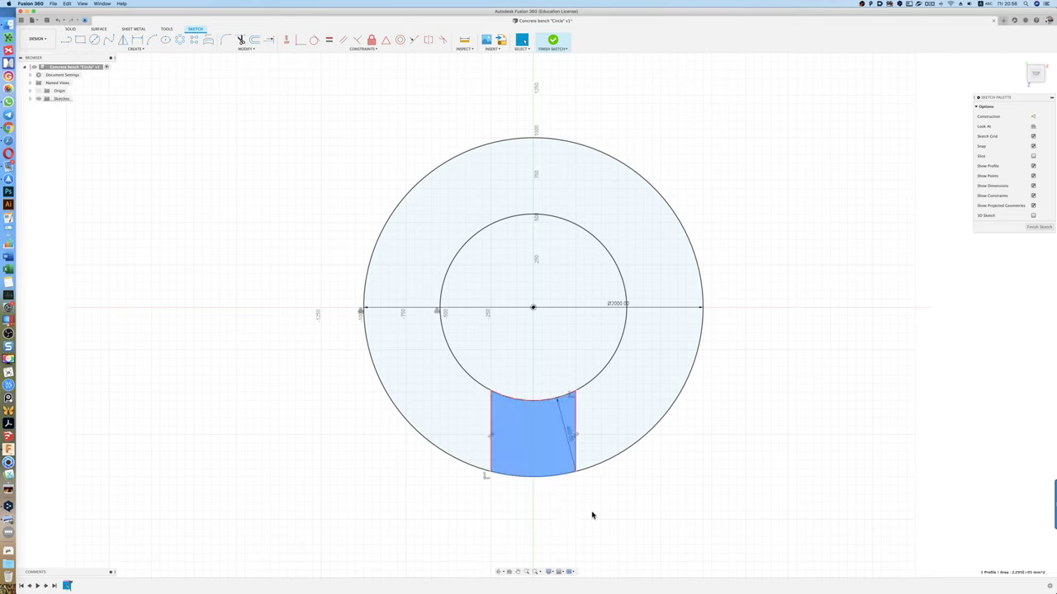
pyautogui.press('Escape')
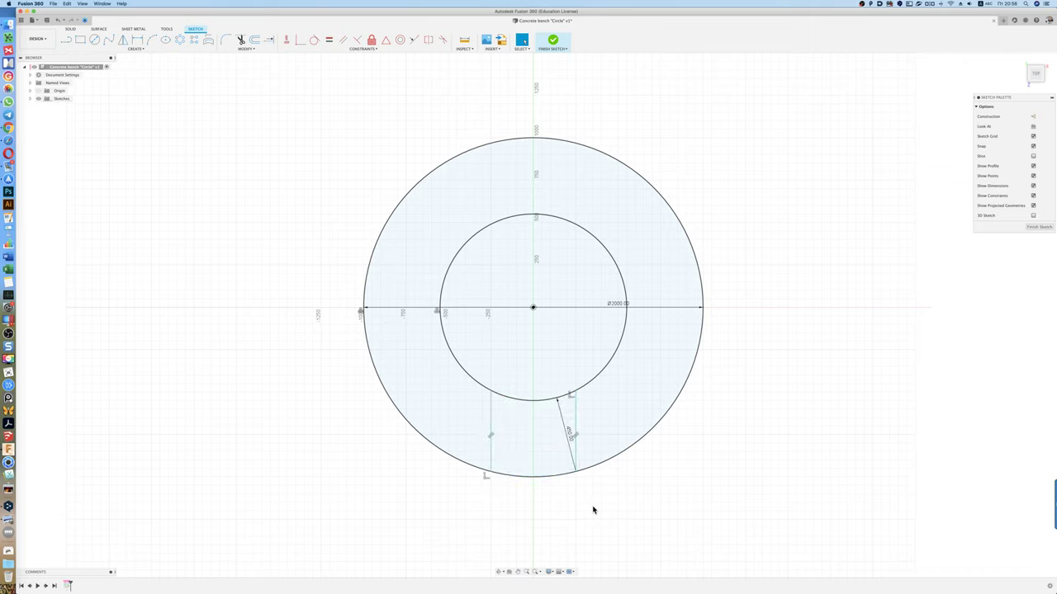
pyautogui.press('c')
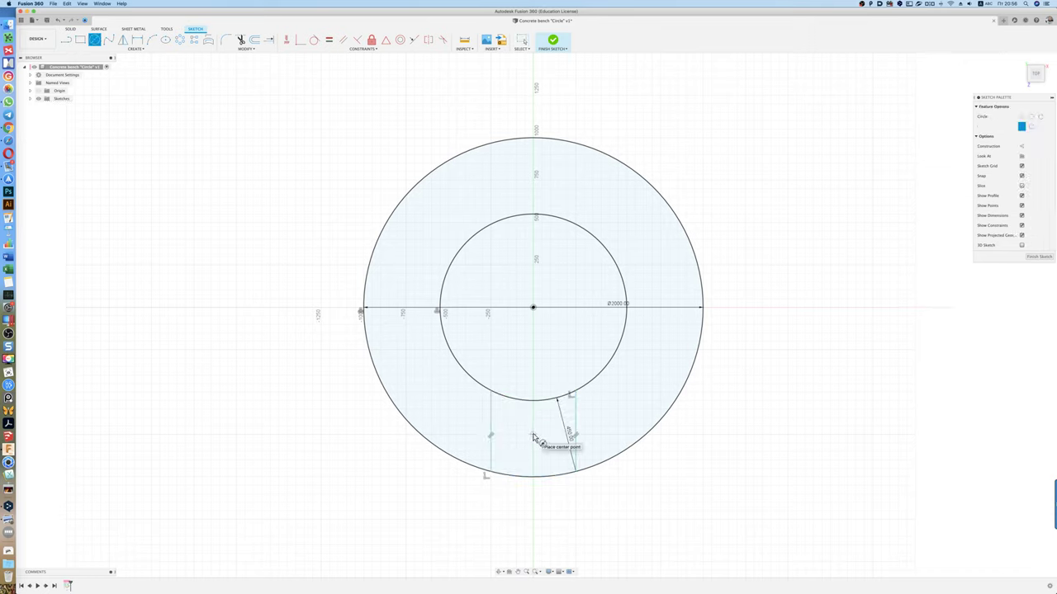
# - Draw a 300 mm diameter leg circle inside the trimmed plank segment
pyautogui.write('160')
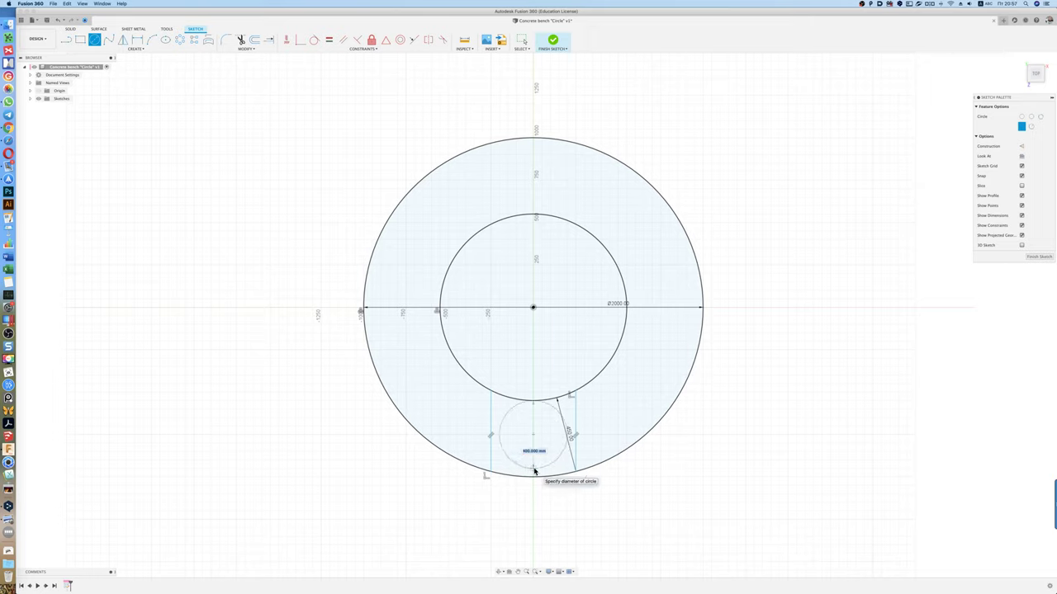
pyautogui.press('super+Tab')
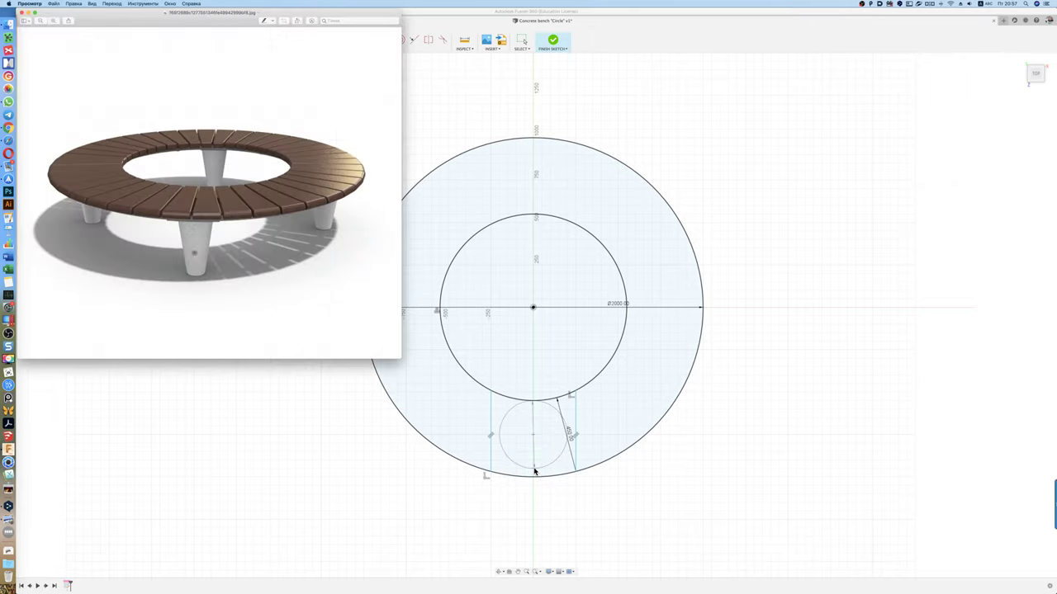
pyautogui.press('super+Tab')
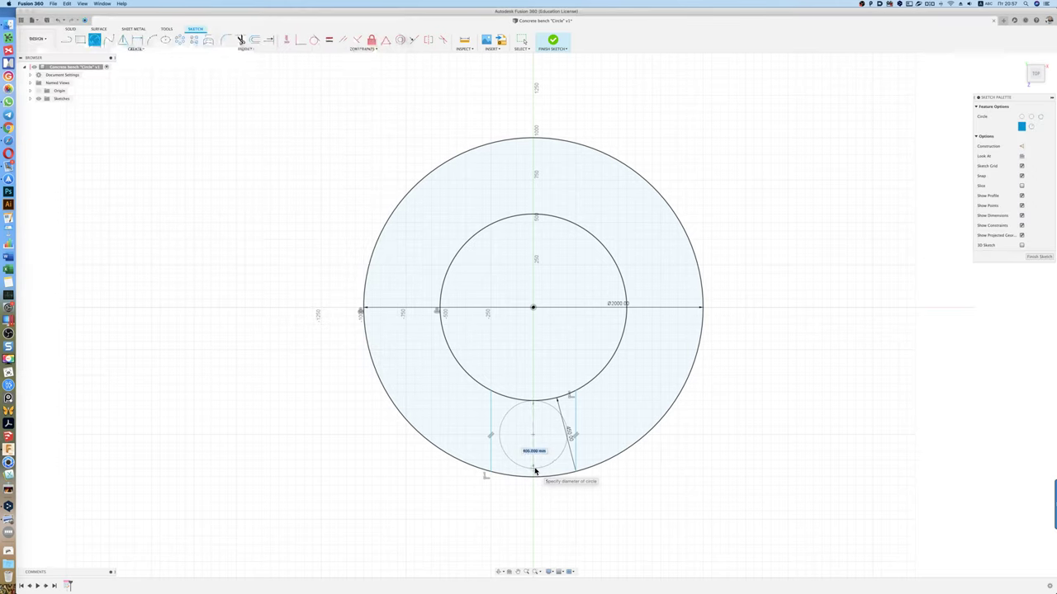
pyautogui.write('300')
pyautogui.press('Return')
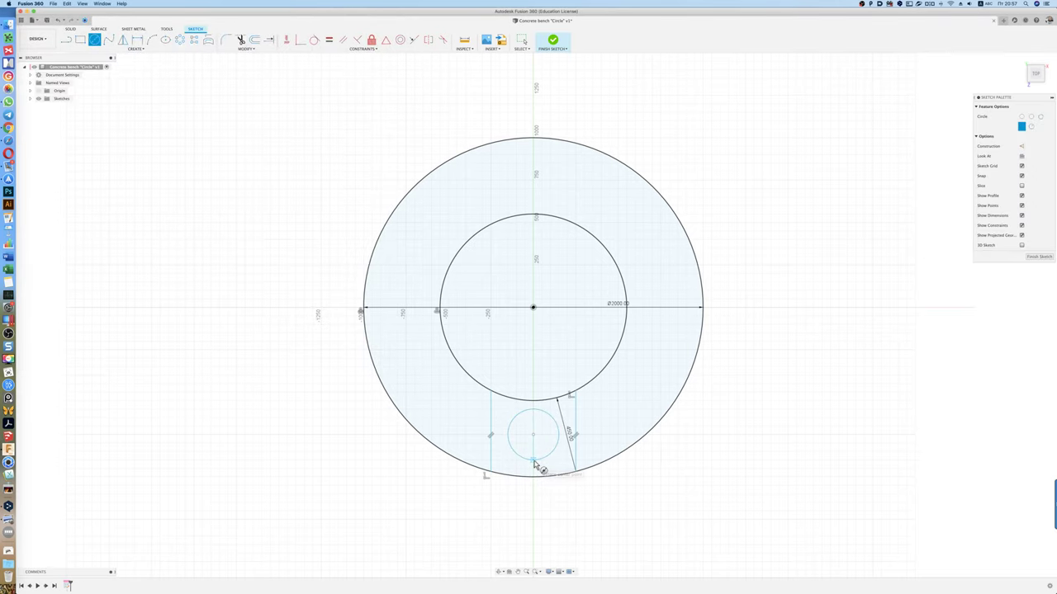
pyautogui.press('Escape')
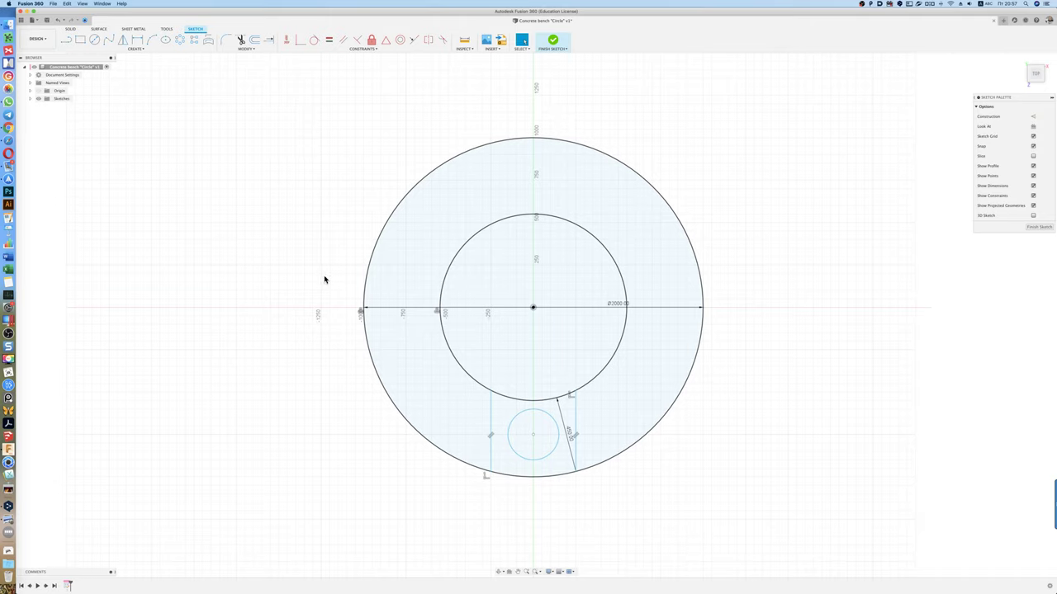
# - Add a 600 × 90 mm centre rectangle on the ring's left side and finish the sketch
pyautogui.press('r')
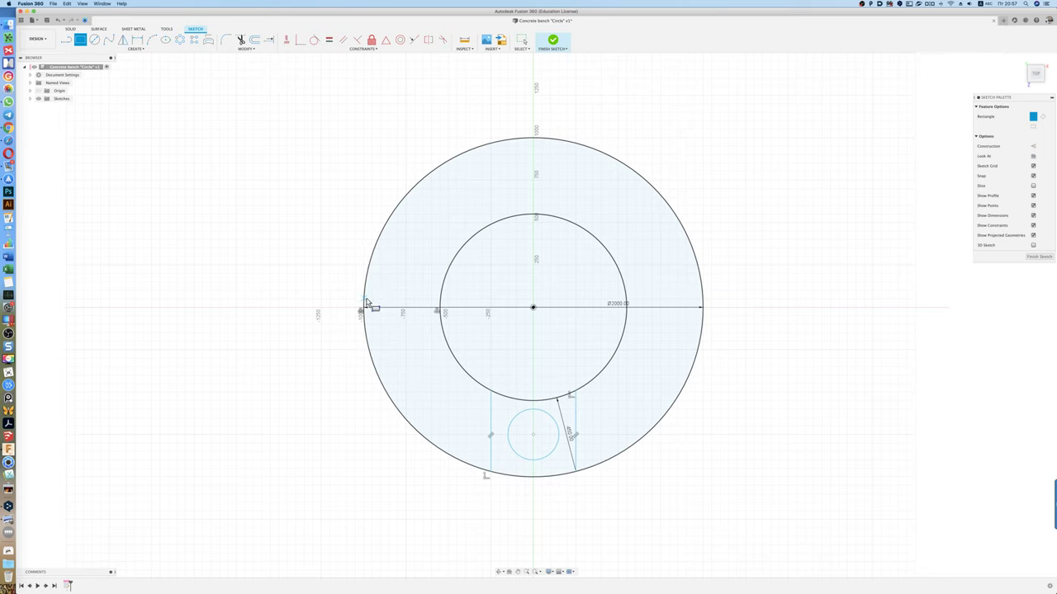
pyautogui.press('super+Tab')
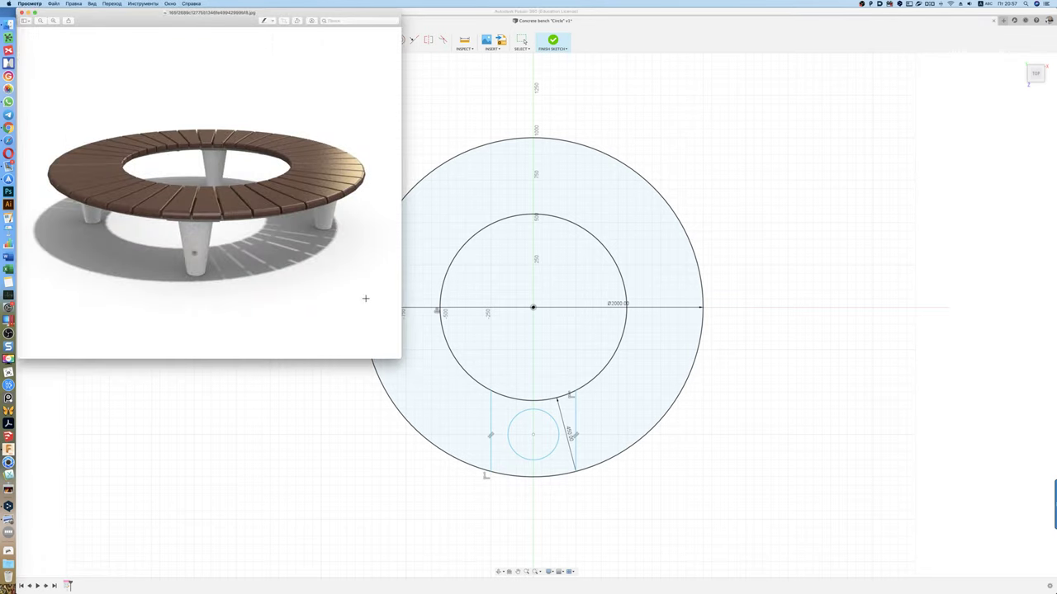
pyautogui.press('super+Tab')
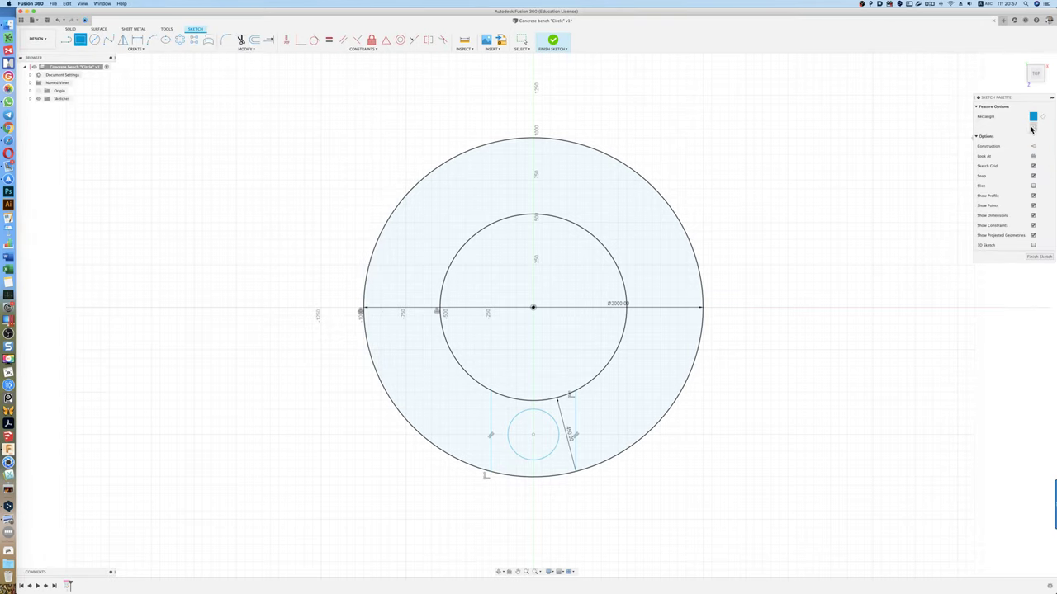
pyautogui.click(1031, 127)
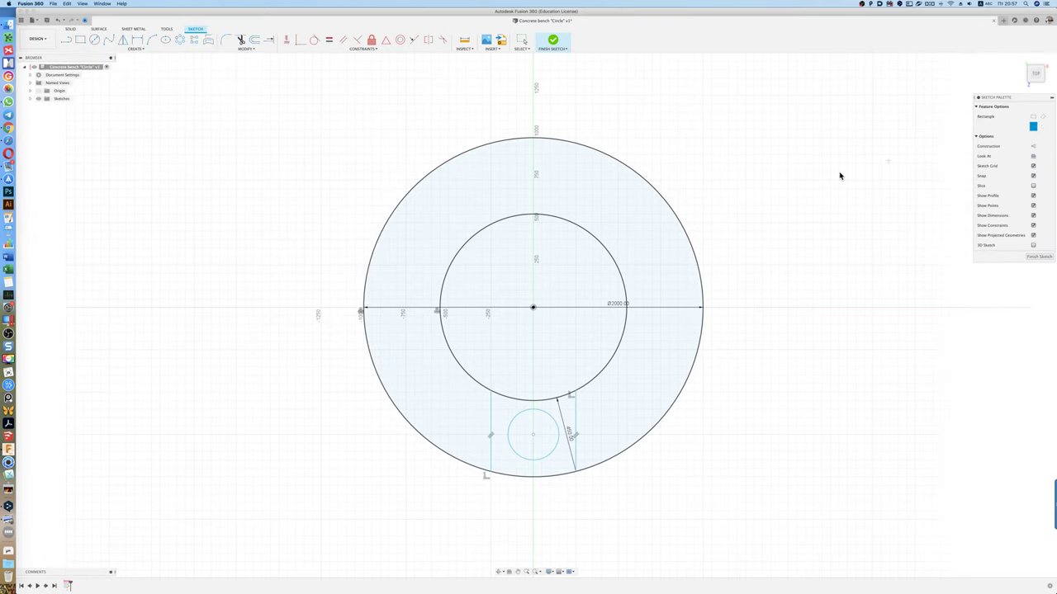
pyautogui.click(397, 309)
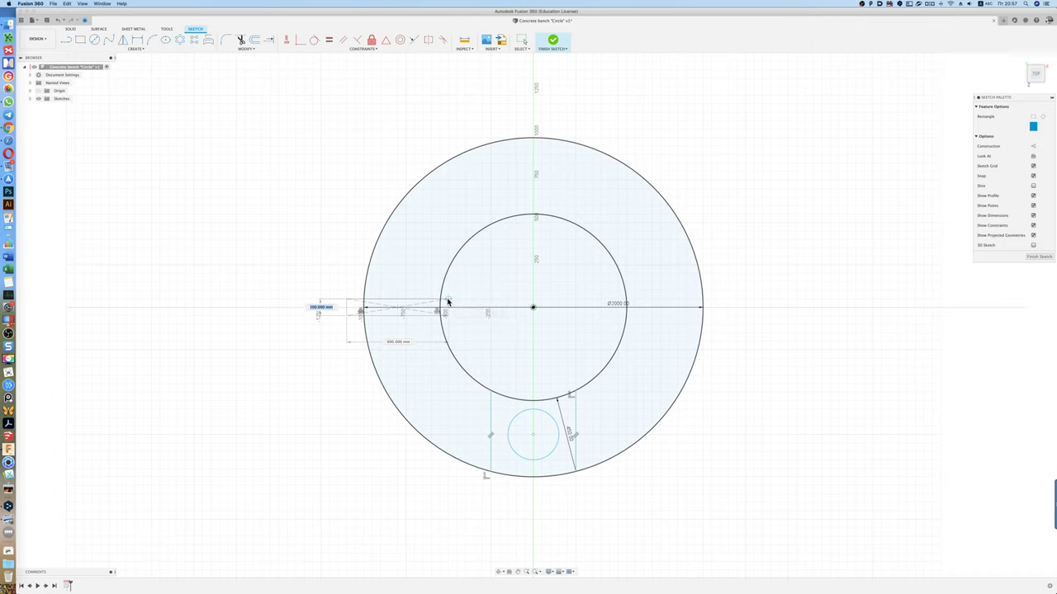
pyautogui.press('BackSpace')
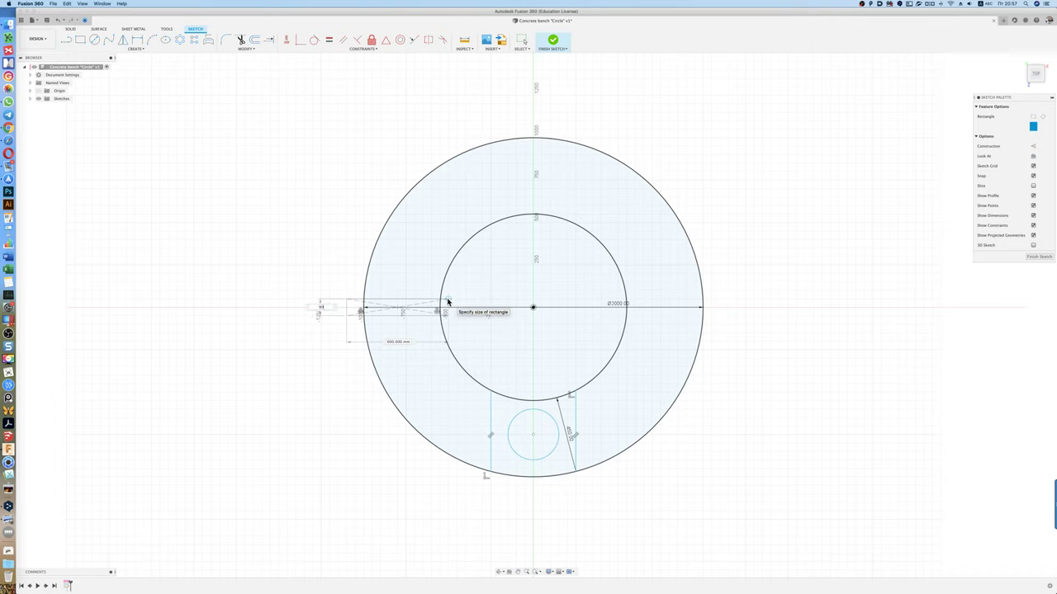
pyautogui.write('90')
pyautogui.press('Return')
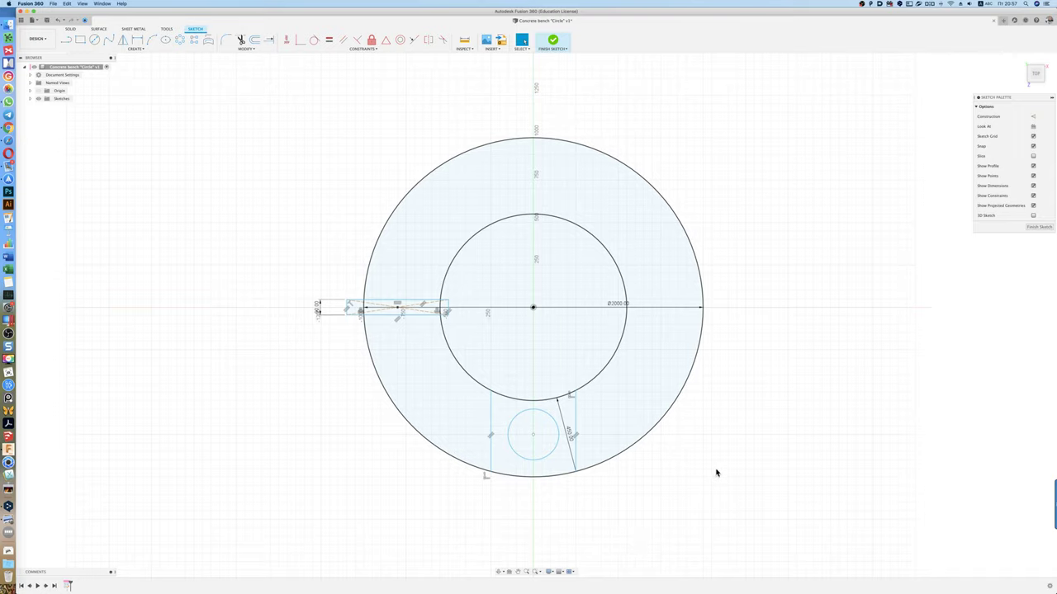
pyautogui.click(552, 40)
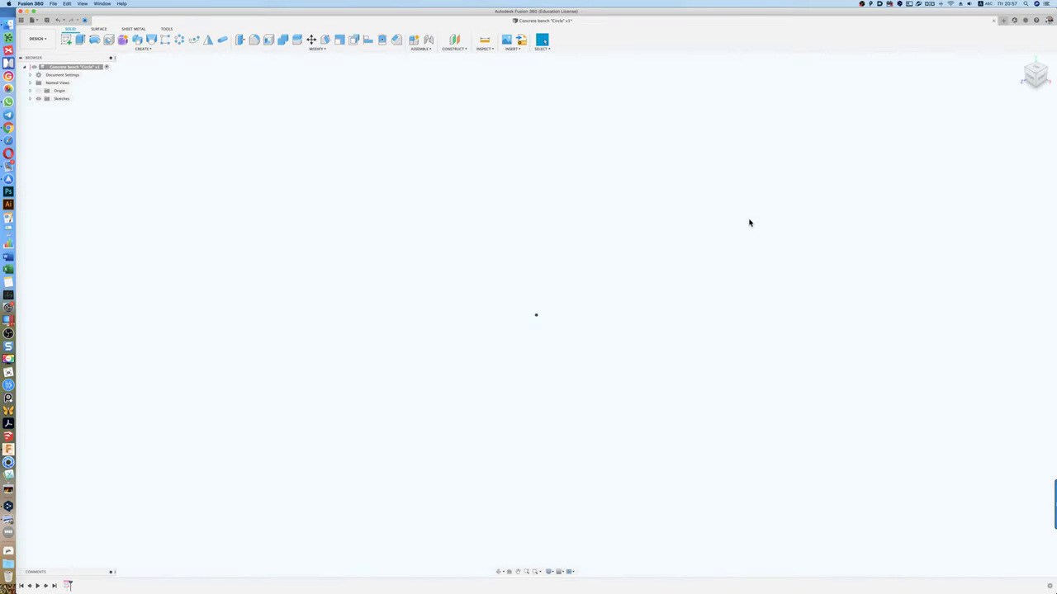
# - Extrude the 300 mm circle 400 mm downward with a -10° taper as a new component
pyautogui.click(1026, 66)
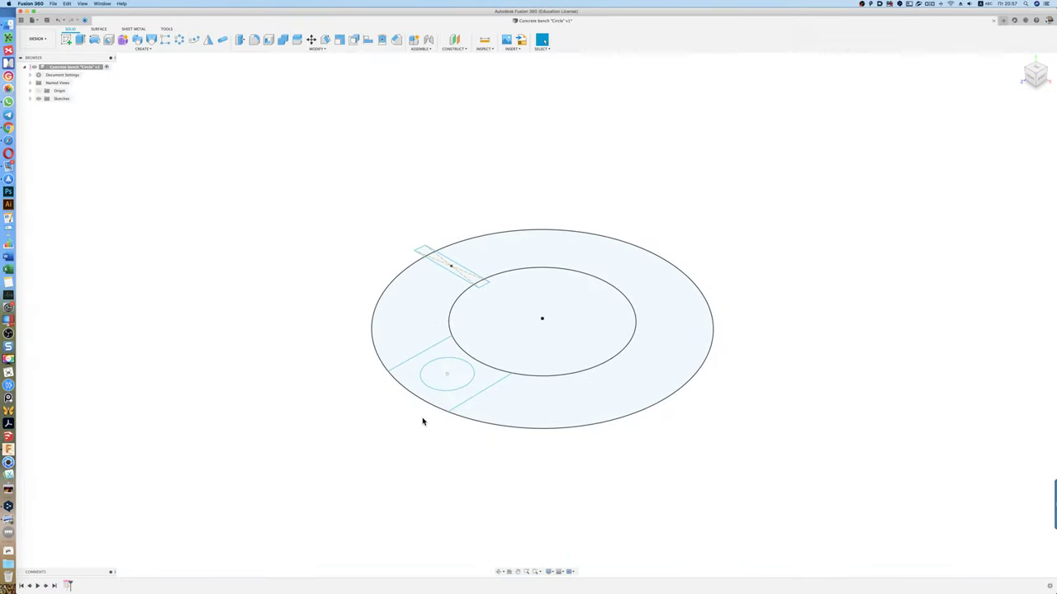
pyautogui.scroll(3, 415, 427)
pyautogui.scroll(2, 463, 363)
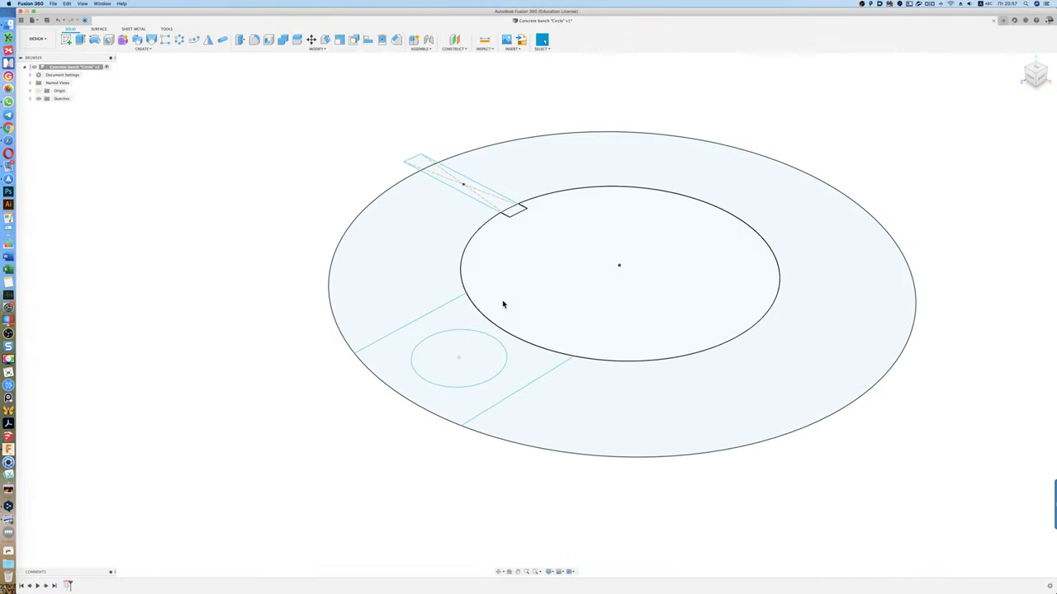
pyautogui.click(446, 356)
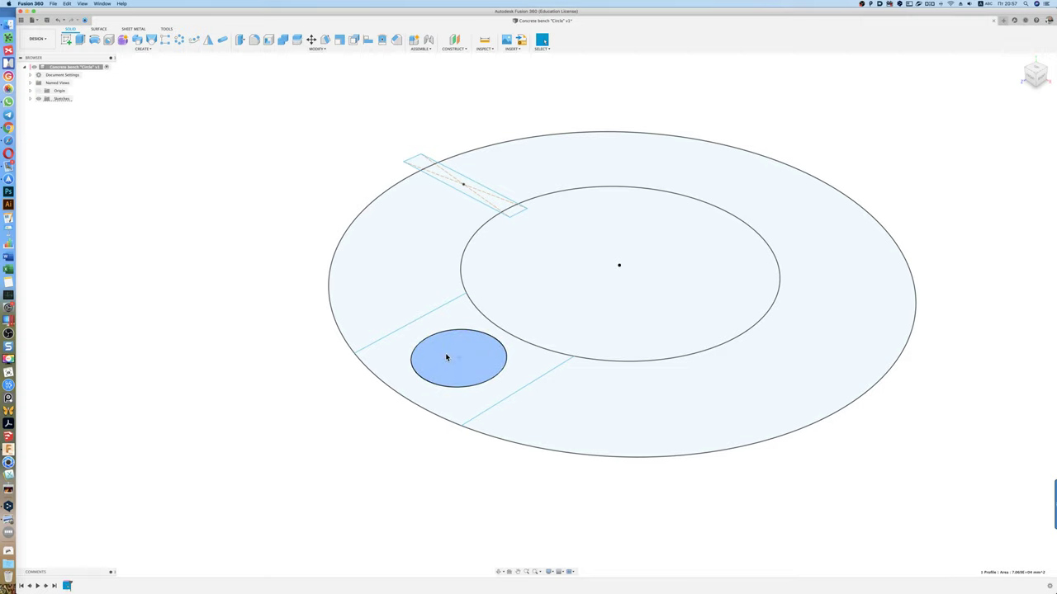
pyautogui.press('e')
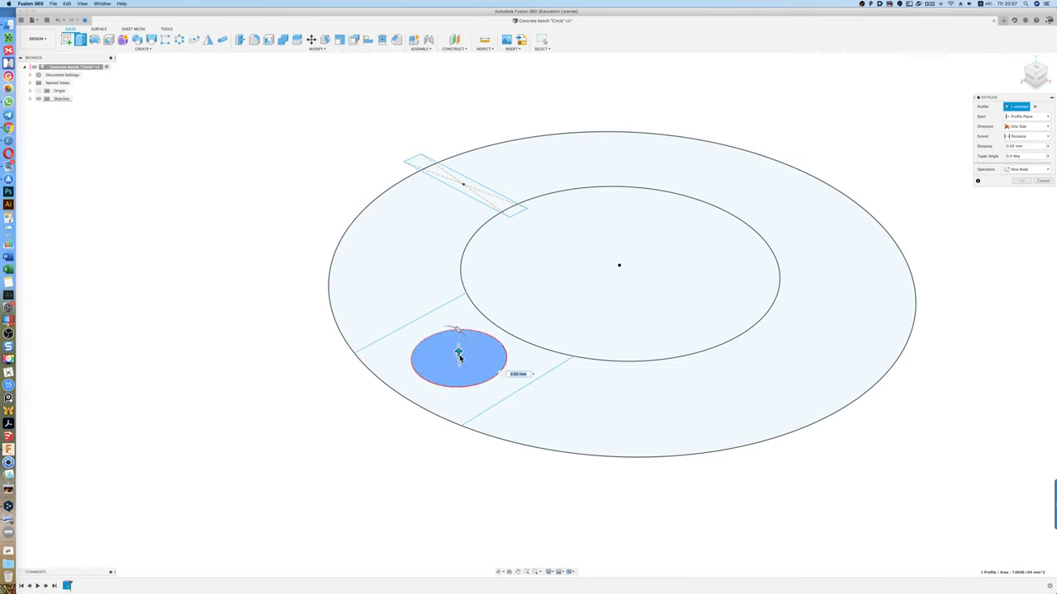
pyautogui.moveTo(459, 353)
pyautogui.mouseDown()
pyautogui.moveTo(465, 437)
pyautogui.moveTo(509, 467)
pyautogui.mouseUp()
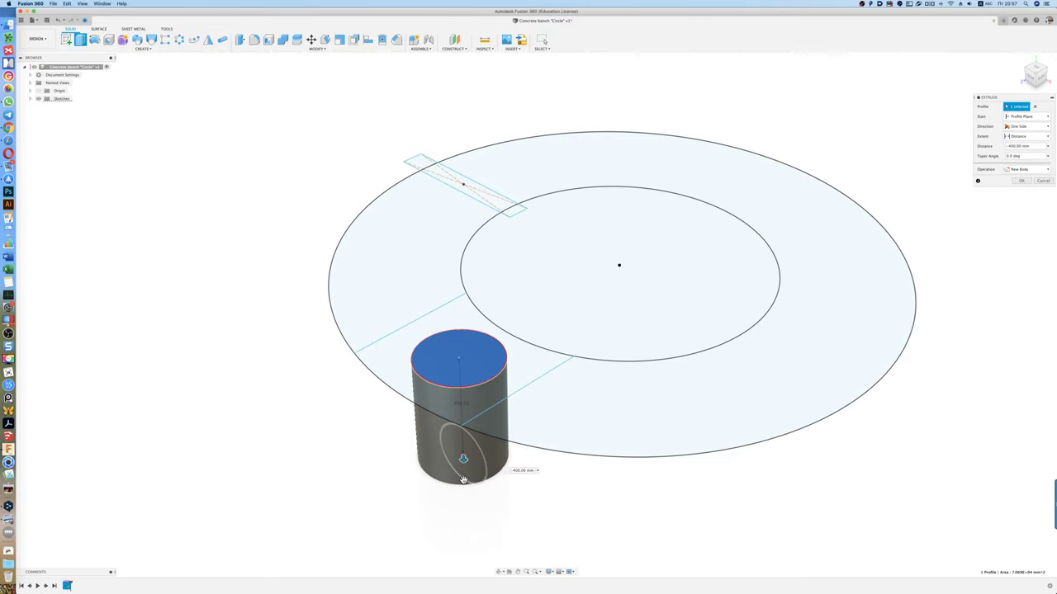
pyautogui.moveTo(463, 481); pyautogui.dragTo(466, 485)
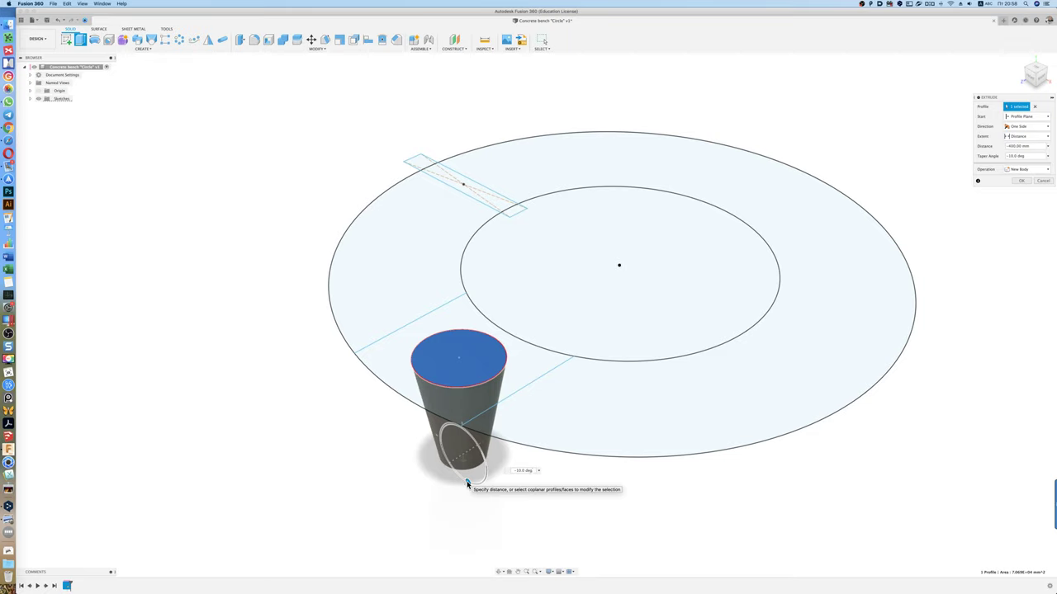
pyautogui.press('Return')
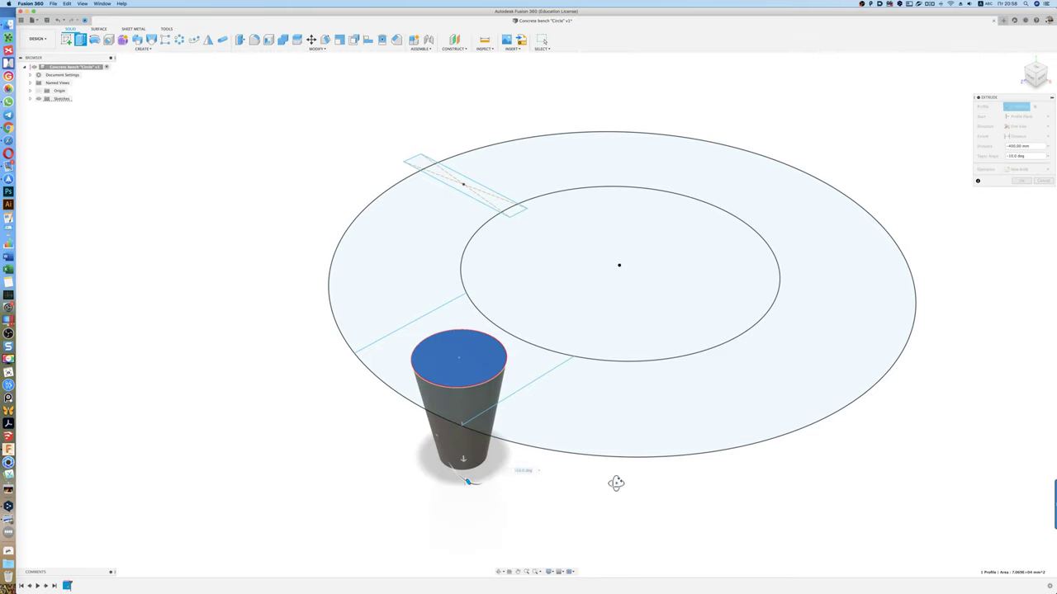
pyautogui.keyDown('shift'); pyautogui.moveTo(616, 484); pyautogui.dragTo(614, 481, button='middle'); pyautogui.keyUp('shift')
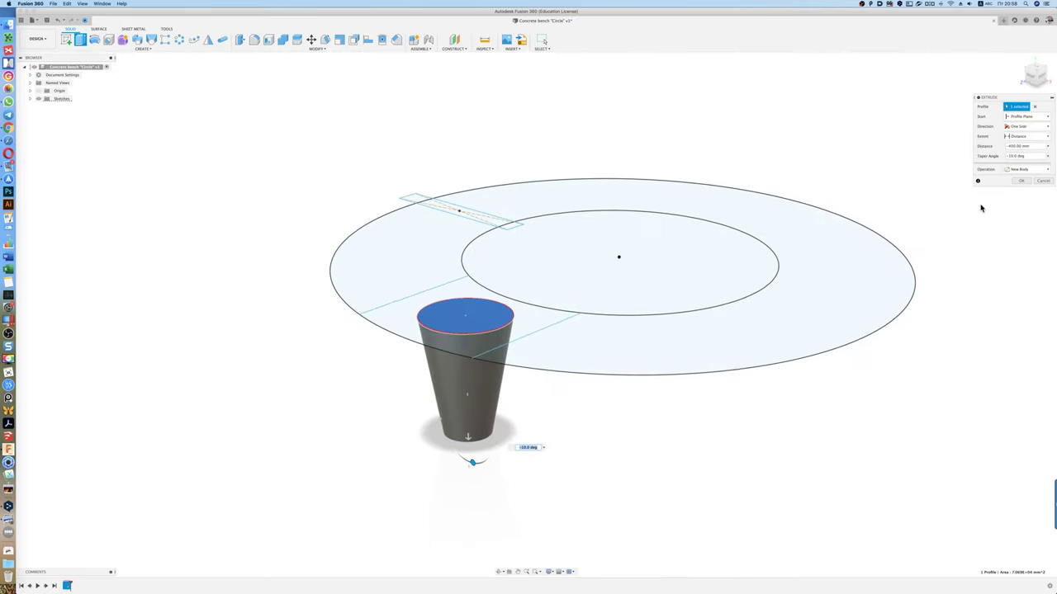
pyautogui.click(1023, 169)
pyautogui.click(1020, 199)
pyautogui.click(1021, 181)
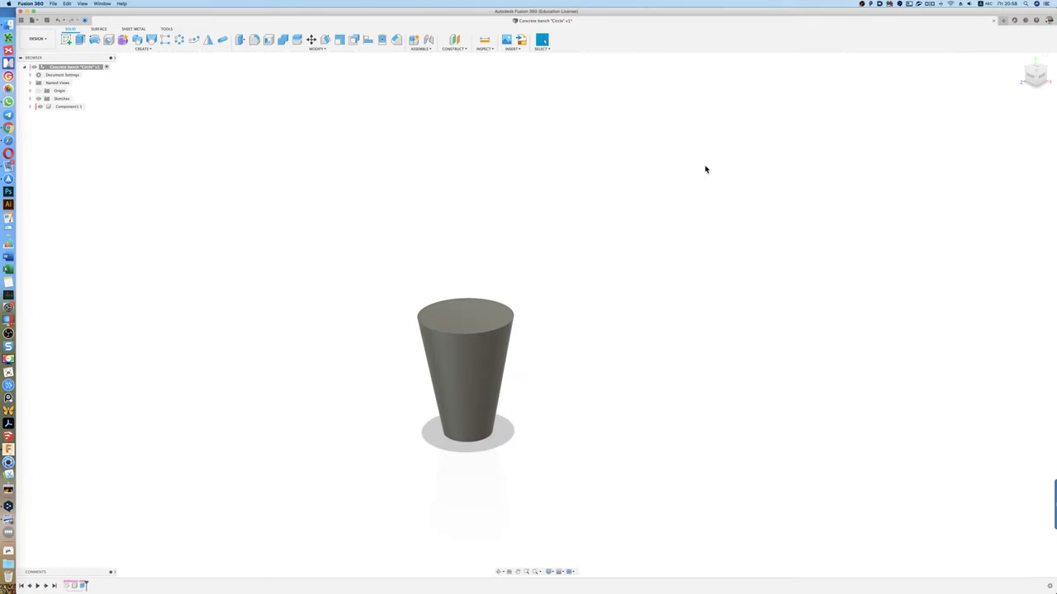
# - Show Sketch1 again and circular-pattern the leg body 4 times around the inner circle
pyautogui.click(30, 98)
pyautogui.click(44, 108)
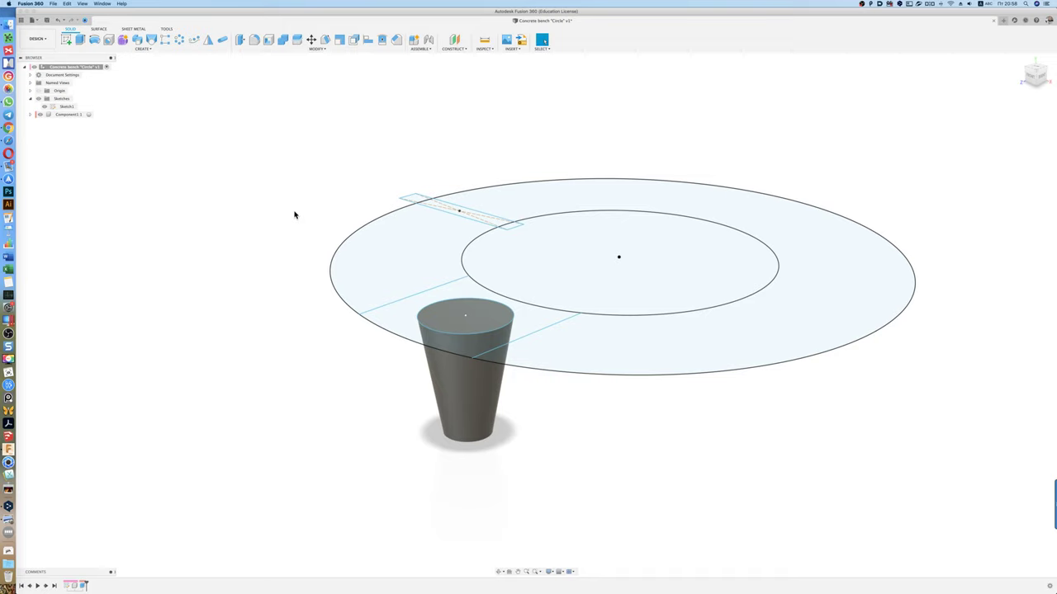
pyautogui.click(180, 42)
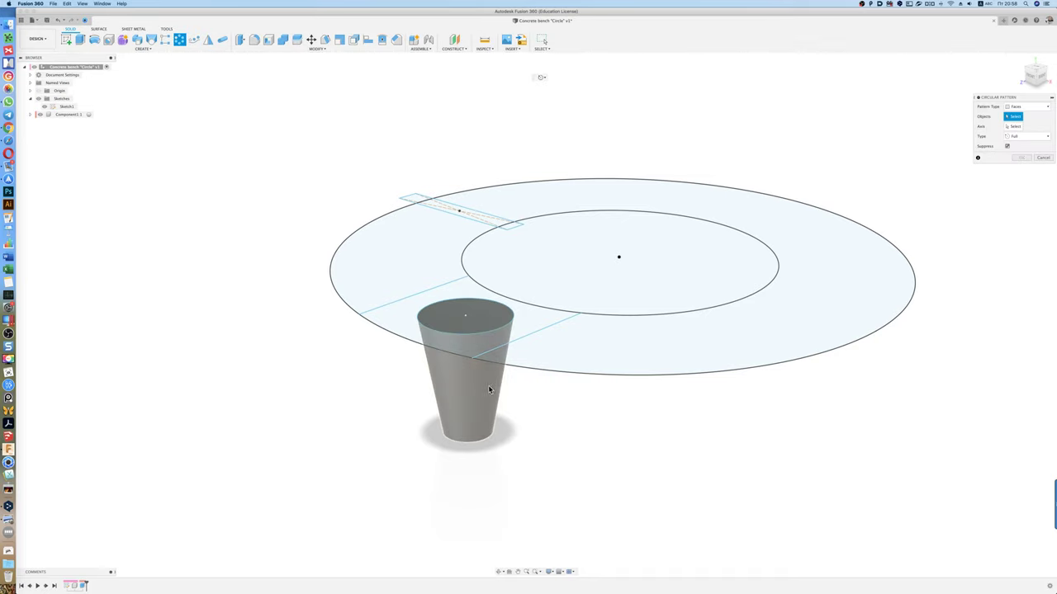
pyautogui.click(1017, 108)
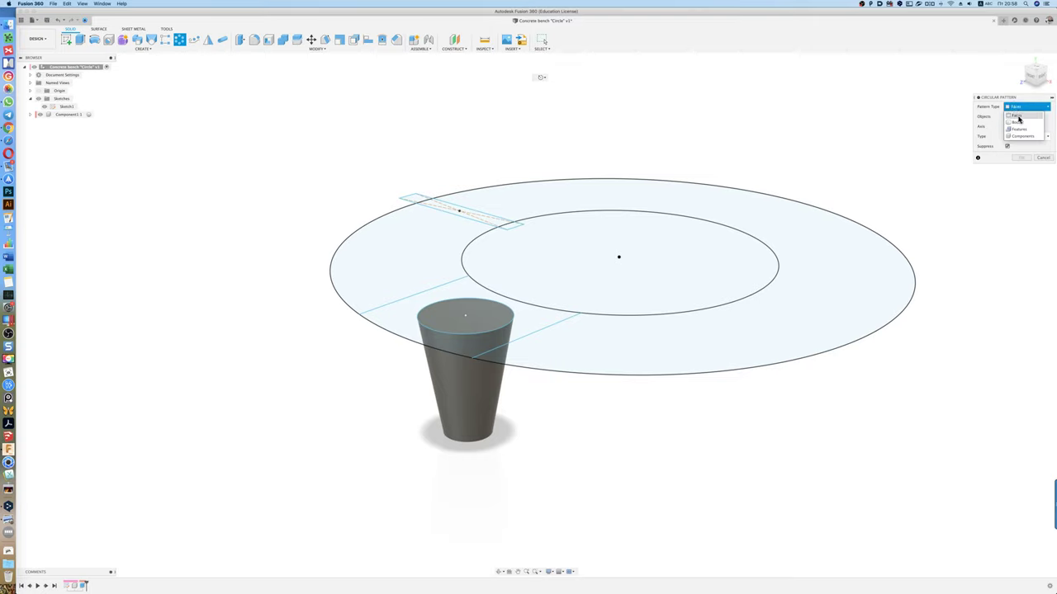
pyautogui.click(1017, 121)
pyautogui.click(487, 379)
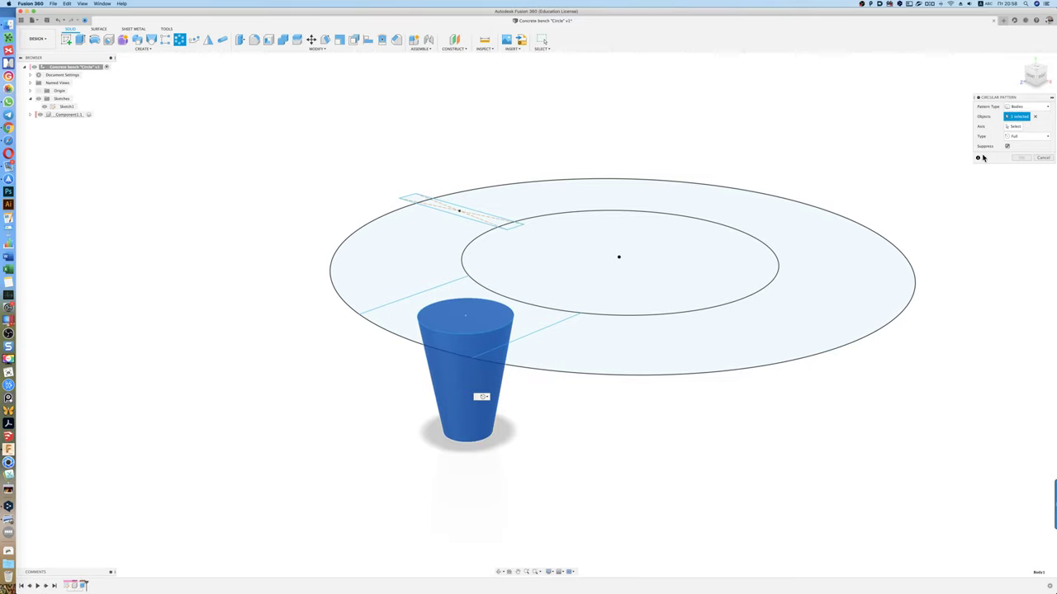
pyautogui.click(1014, 127)
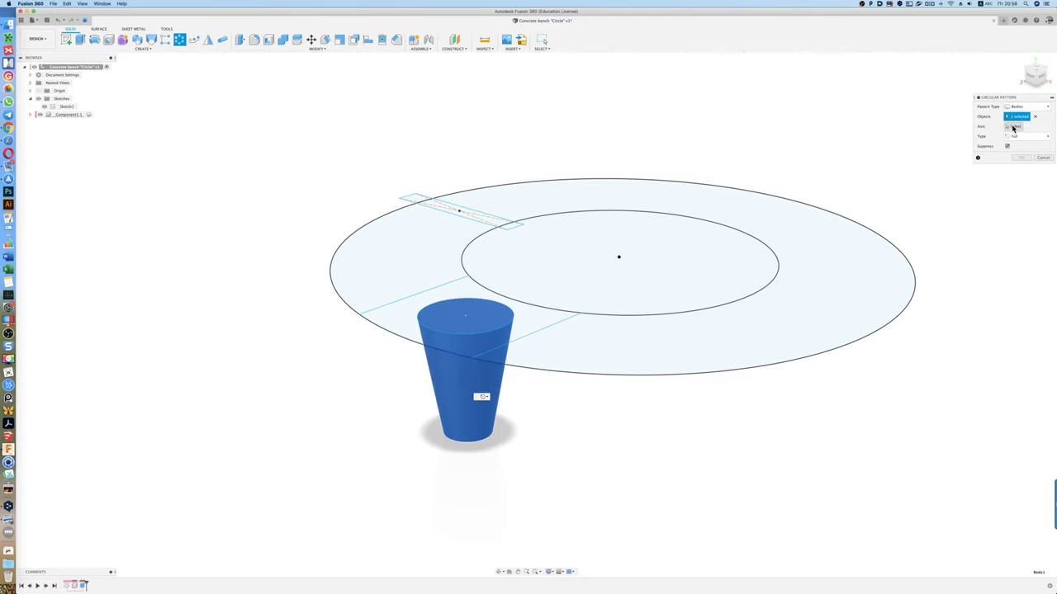
pyautogui.click(648, 316)
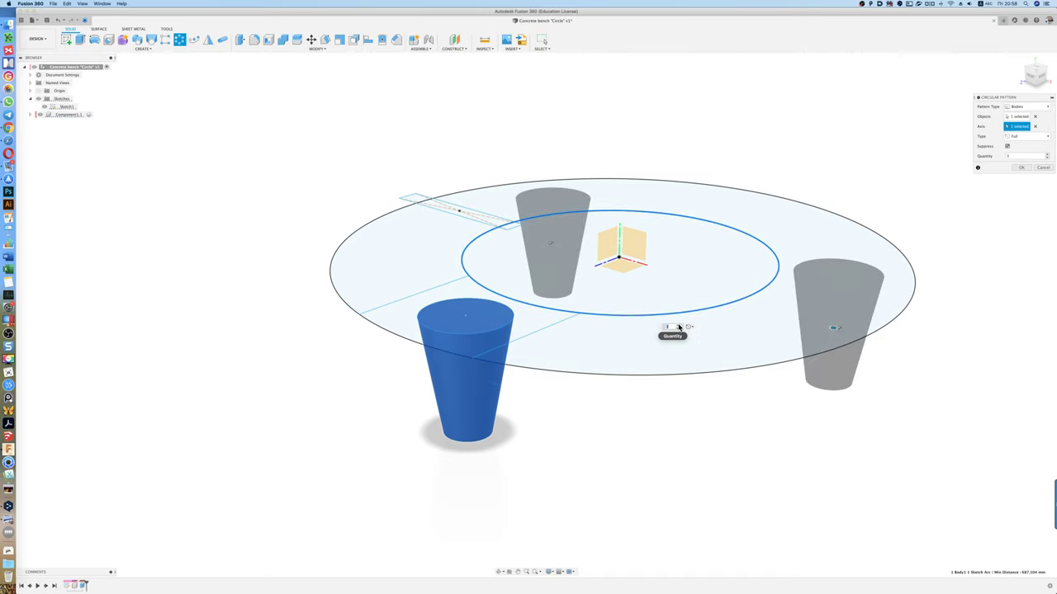
pyautogui.click(676, 324)
pyautogui.click(1023, 169)
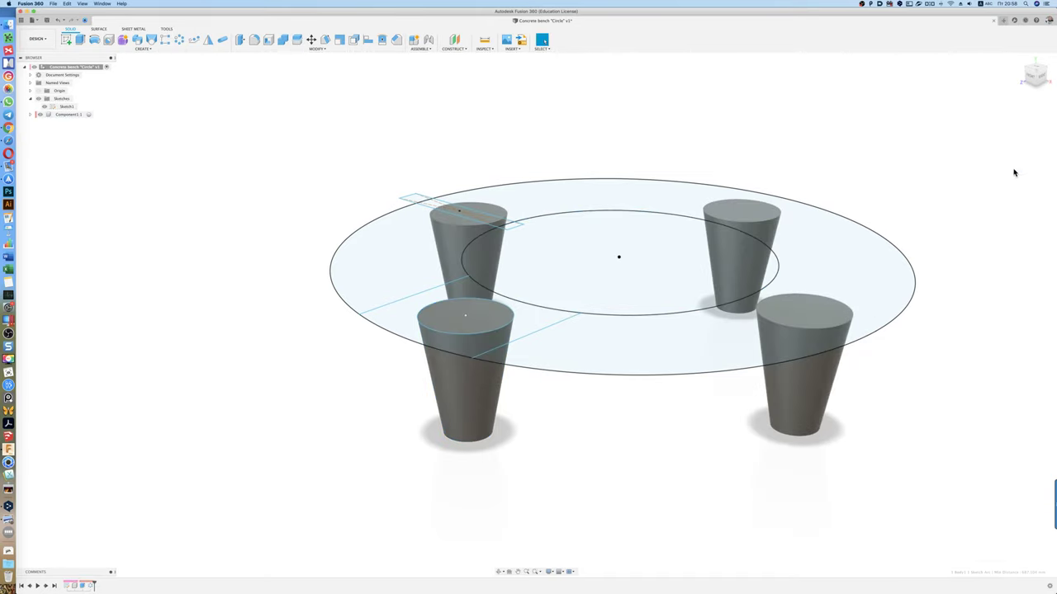
pyautogui.moveTo(705, 111)
pyautogui.keyDown('shift'); pyautogui.mouseDown(button='middle')
pyautogui.moveTo(741, 137)
pyautogui.moveTo(724, 140)
pyautogui.moveTo(724, 113)
pyautogui.moveTo(699, 134)
pyautogui.mouseUp(button='middle'); pyautogui.keyUp('shift')
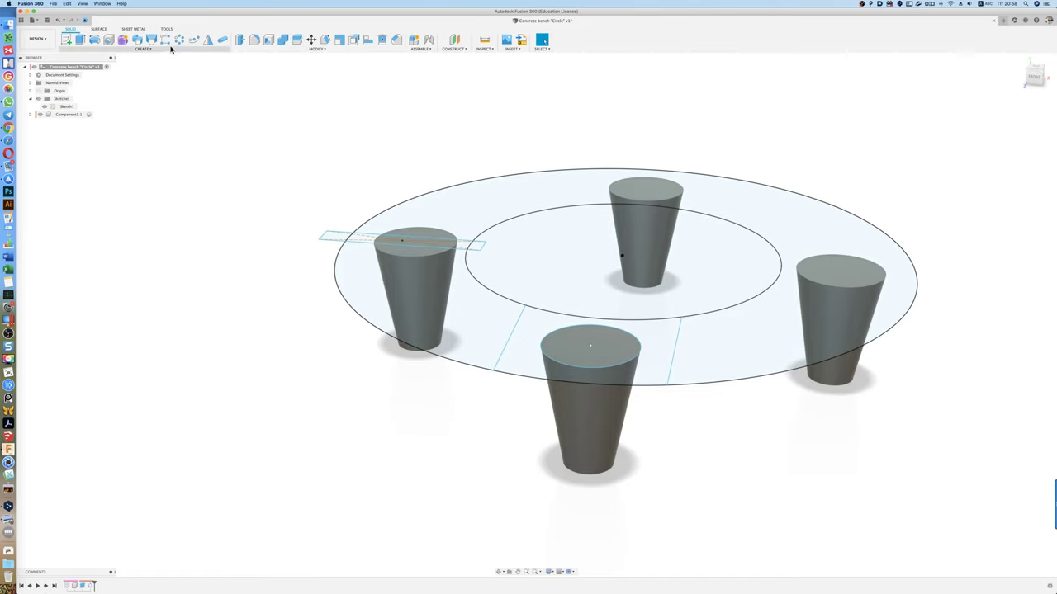
# - Create a sheet-metal flange plate from the rectangle and circle profiles, then briefly reopen C-Pattern1
pyautogui.click(132, 29)
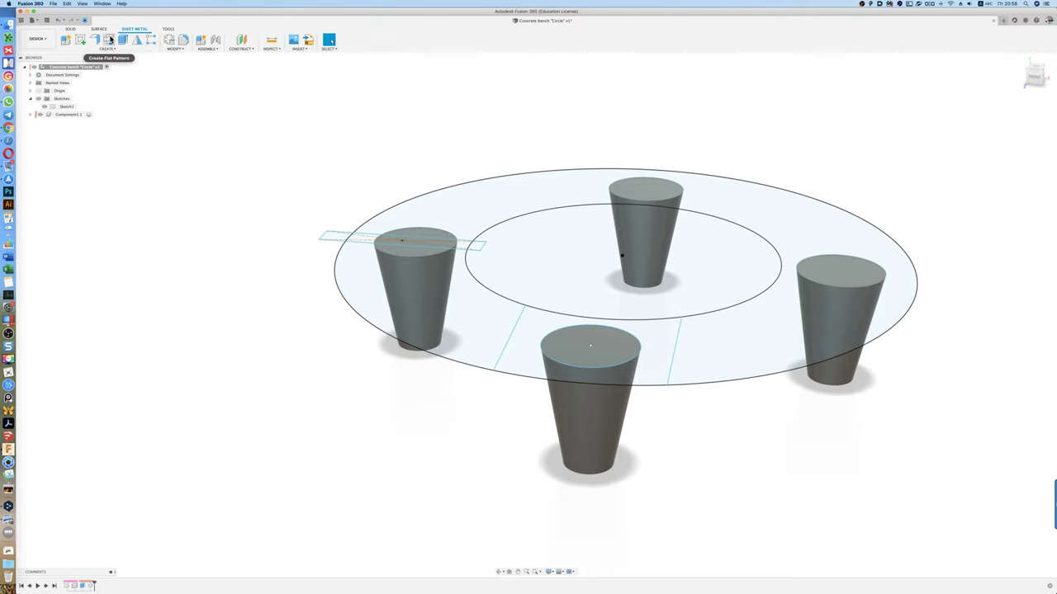
pyautogui.click(96, 39)
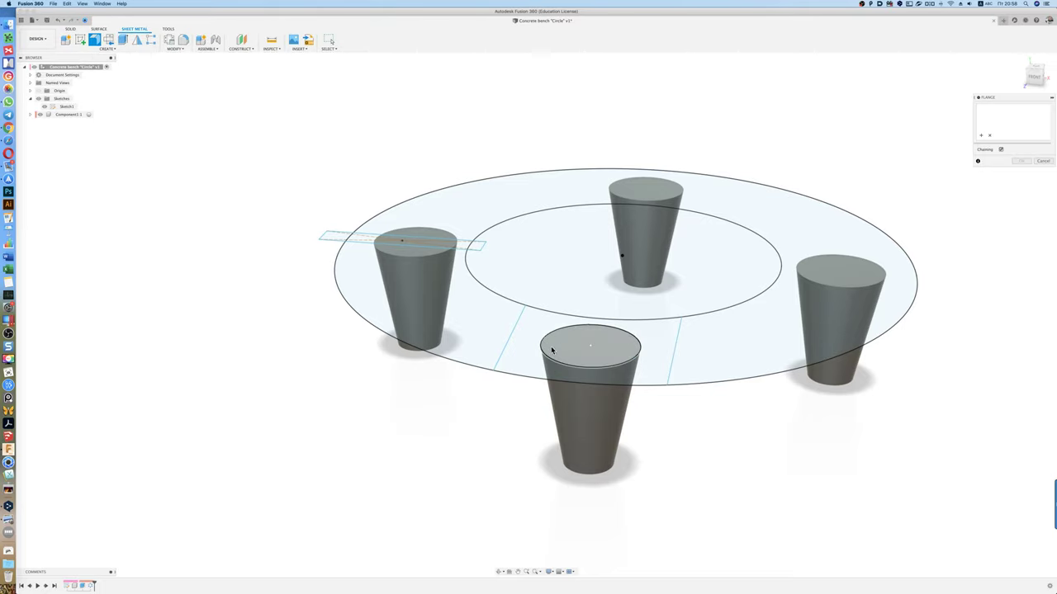
pyautogui.click(524, 349)
pyautogui.click(557, 344)
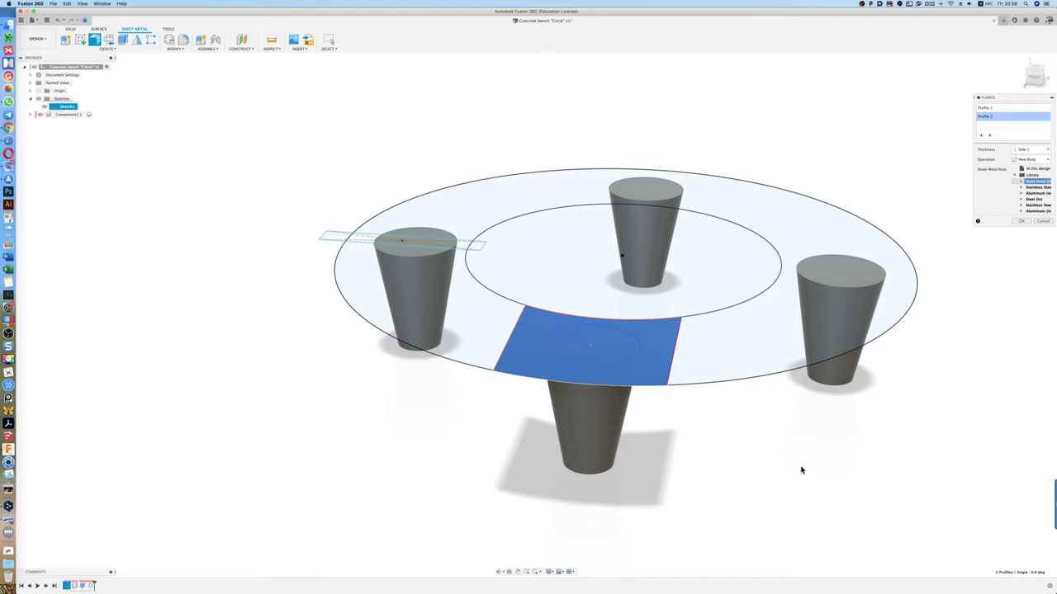
pyautogui.moveTo(800, 469)
pyautogui.keyDown('shift'); pyautogui.mouseDown(button='middle')
pyautogui.moveTo(806, 441)
pyautogui.moveTo(801, 455)
pyautogui.moveTo(792, 445)
pyautogui.mouseUp(button='middle'); pyautogui.keyUp('shift')
pyautogui.click(1041, 220)
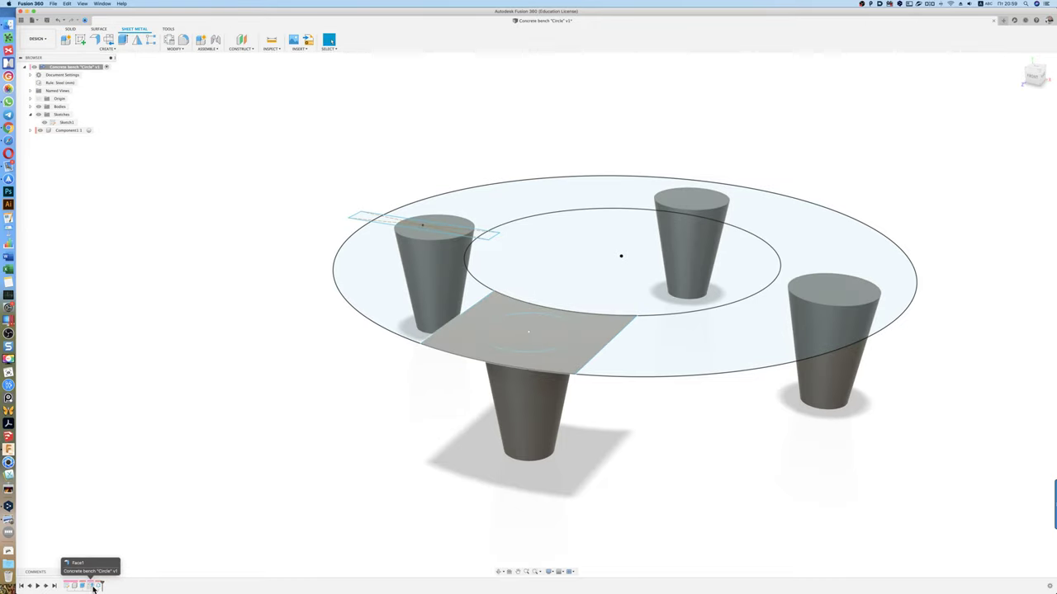
pyautogui.doubleClick(98, 585)
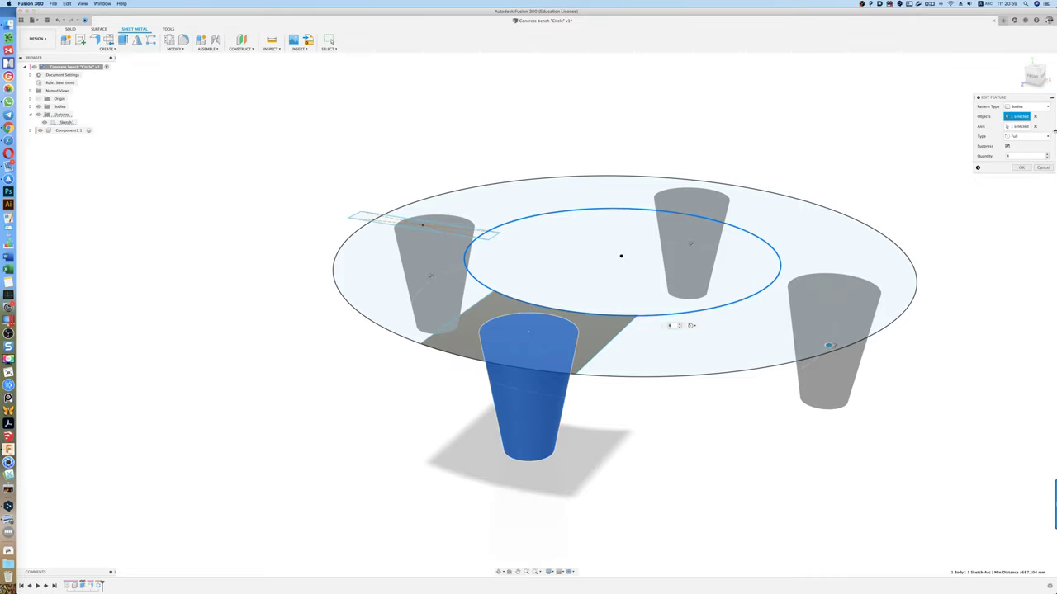
pyautogui.click(1043, 168)
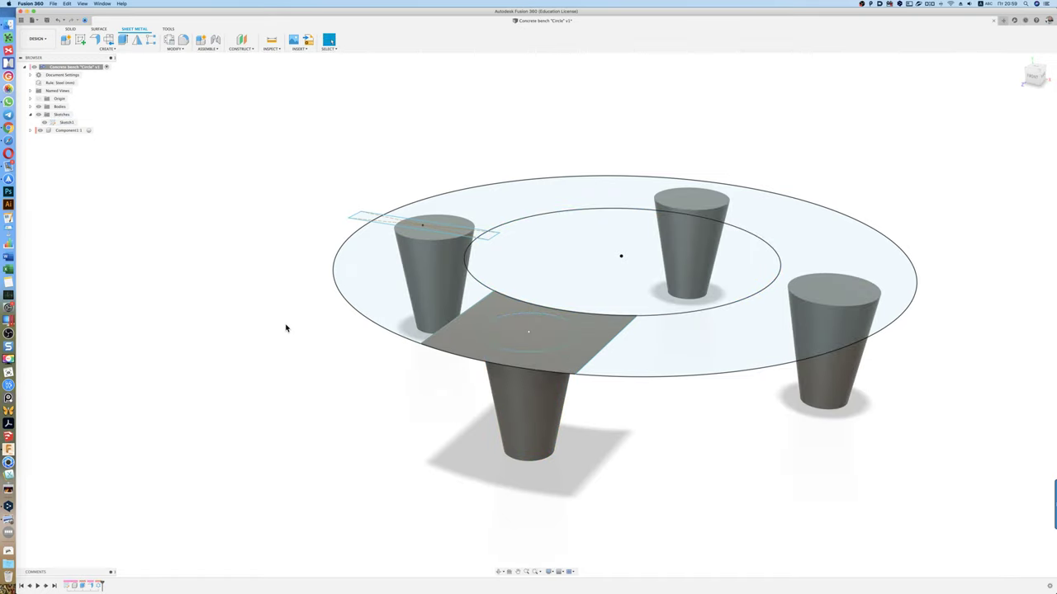
# - Circular-pattern the plate body 4 times around the inner circle axis
pyautogui.press('s')
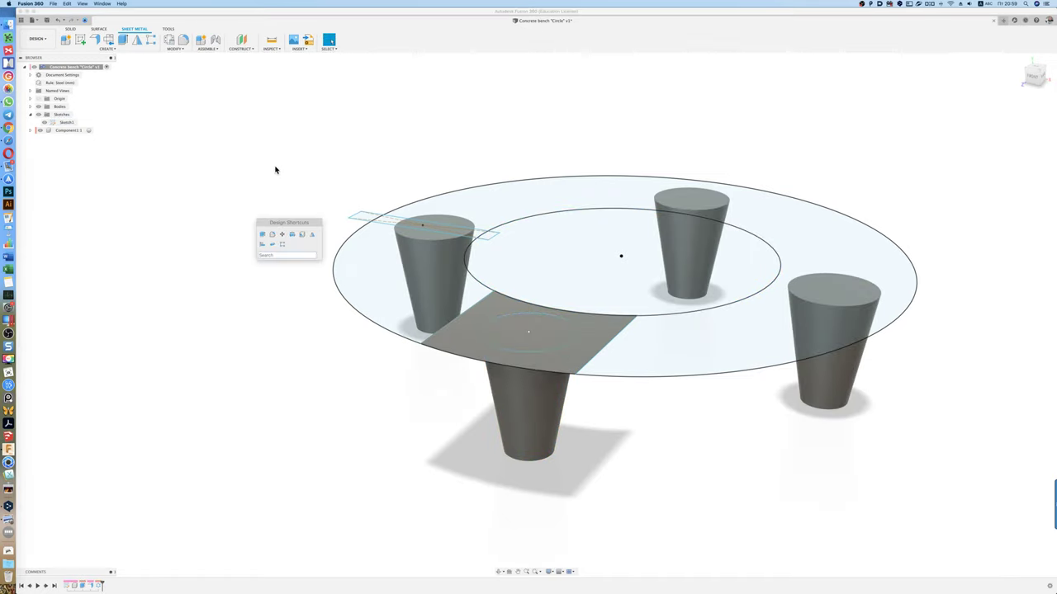
pyautogui.press('Escape')
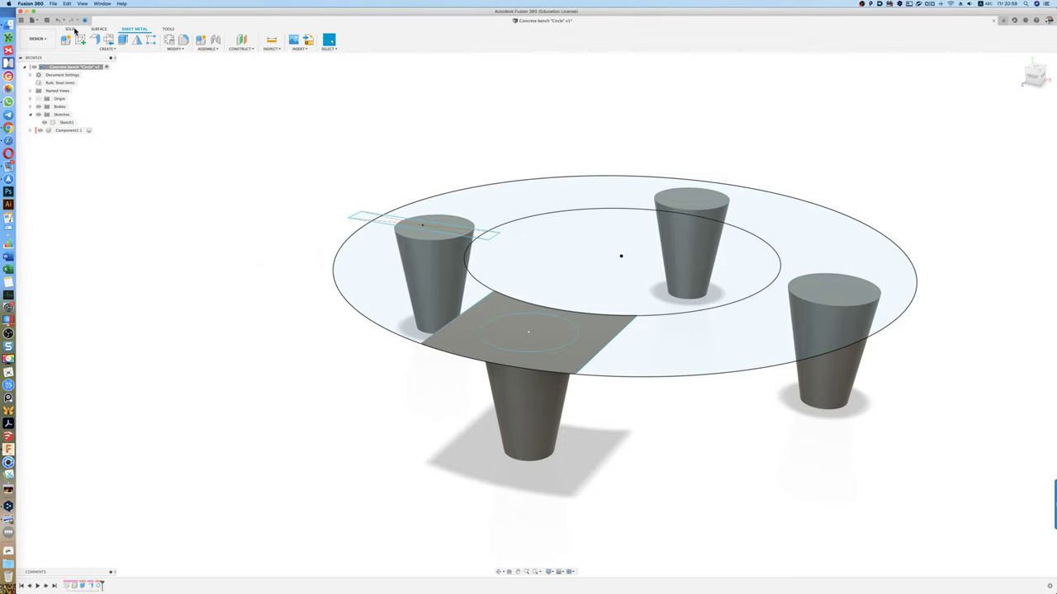
pyautogui.click(70, 29)
pyautogui.click(179, 40)
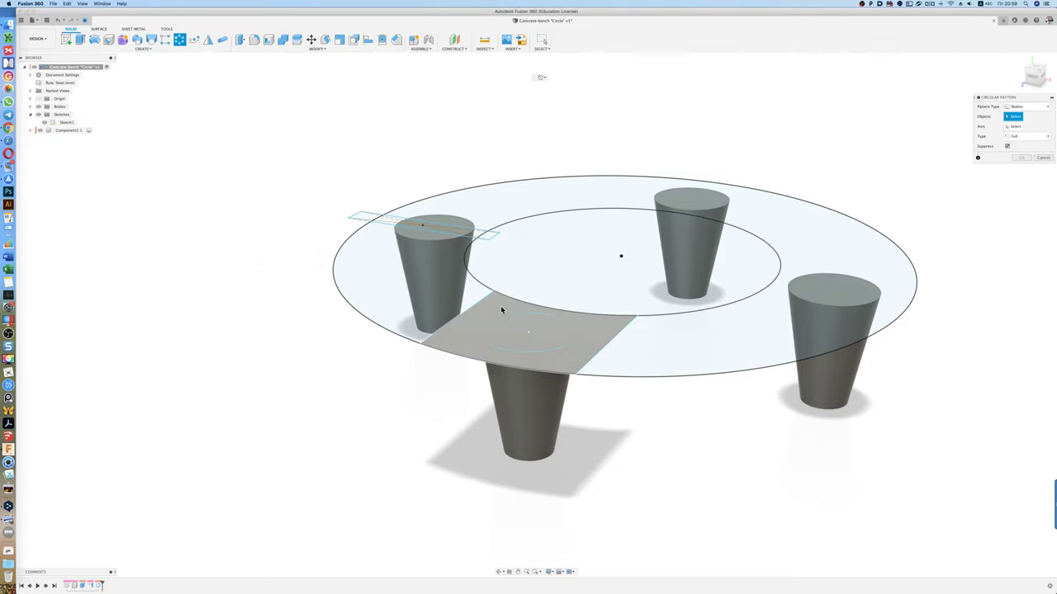
pyautogui.click(508, 313)
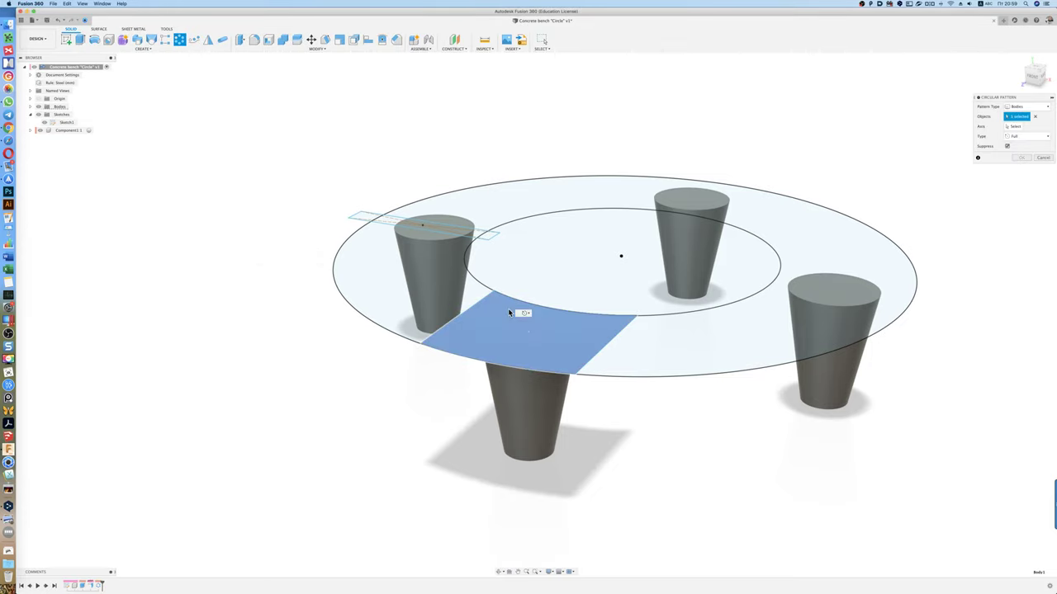
pyautogui.click(1014, 126)
pyautogui.click(739, 304)
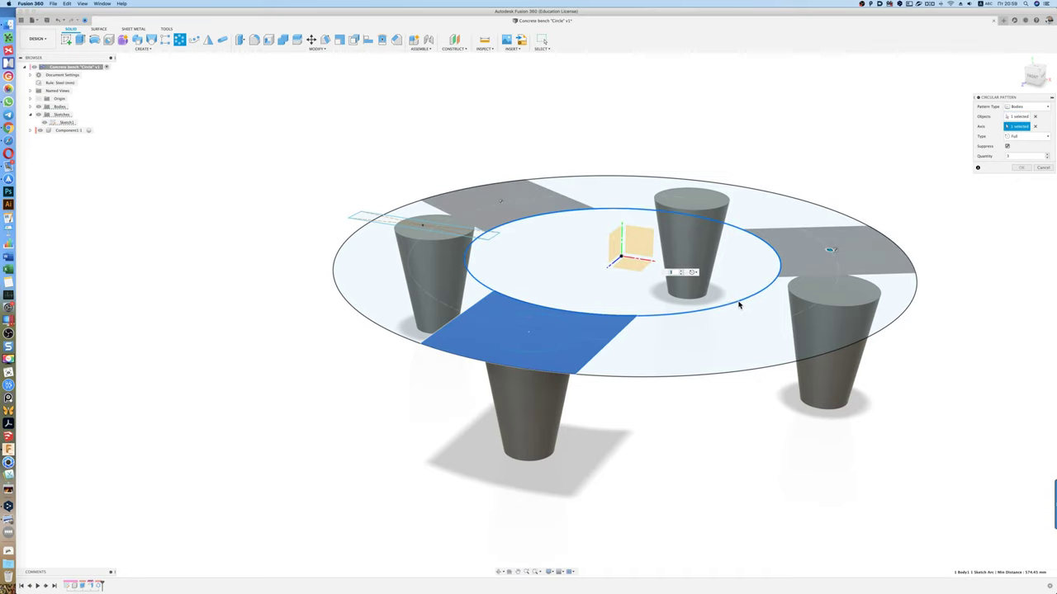
pyautogui.click(682, 271)
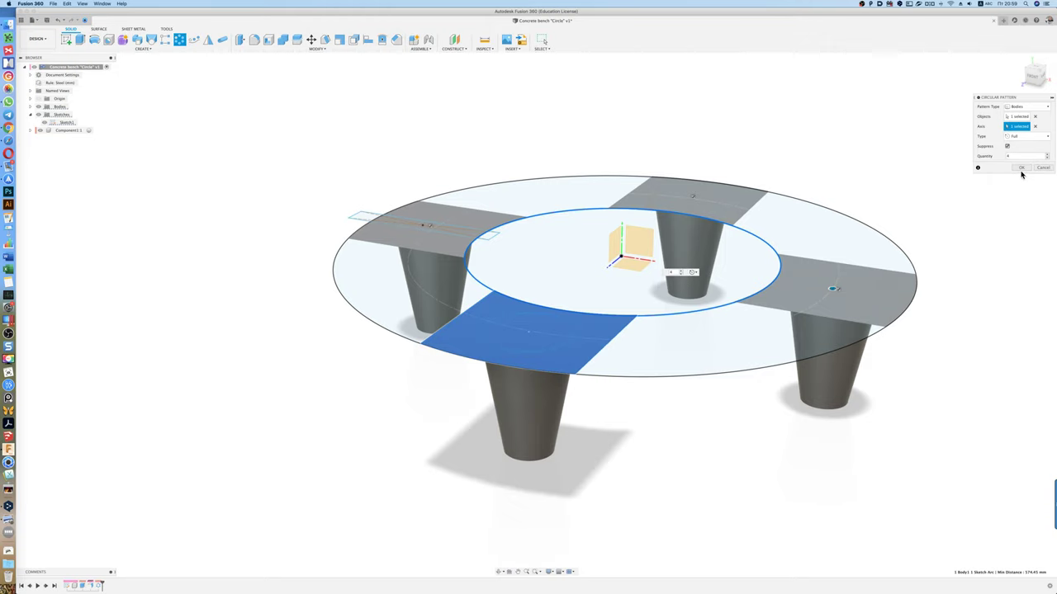
pyautogui.click(1020, 168)
pyautogui.moveTo(310, 348)
pyautogui.keyDown('shift'); pyautogui.mouseDown(button='middle')
pyautogui.moveTo(278, 341)
pyautogui.moveTo(290, 328)
pyautogui.moveTo(279, 342)
pyautogui.moveTo(288, 356)
pyautogui.mouseUp(button='middle'); pyautogui.keyUp('shift')
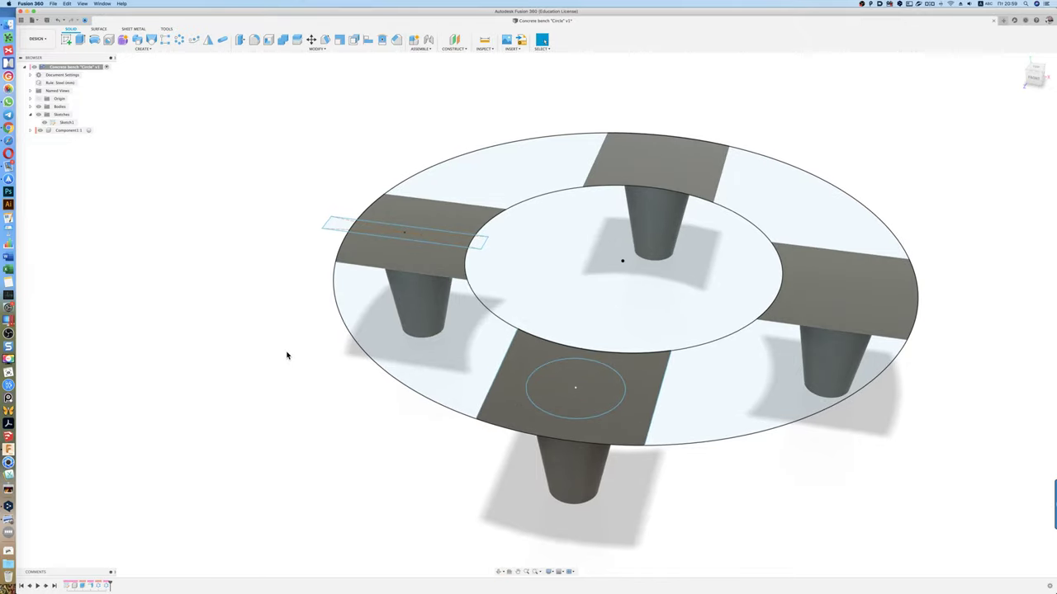
# - In Sketch1, offset the Ø2000 mm outer circle 100 mm inward (-100 mm)
pyautogui.doubleClick(53, 123)
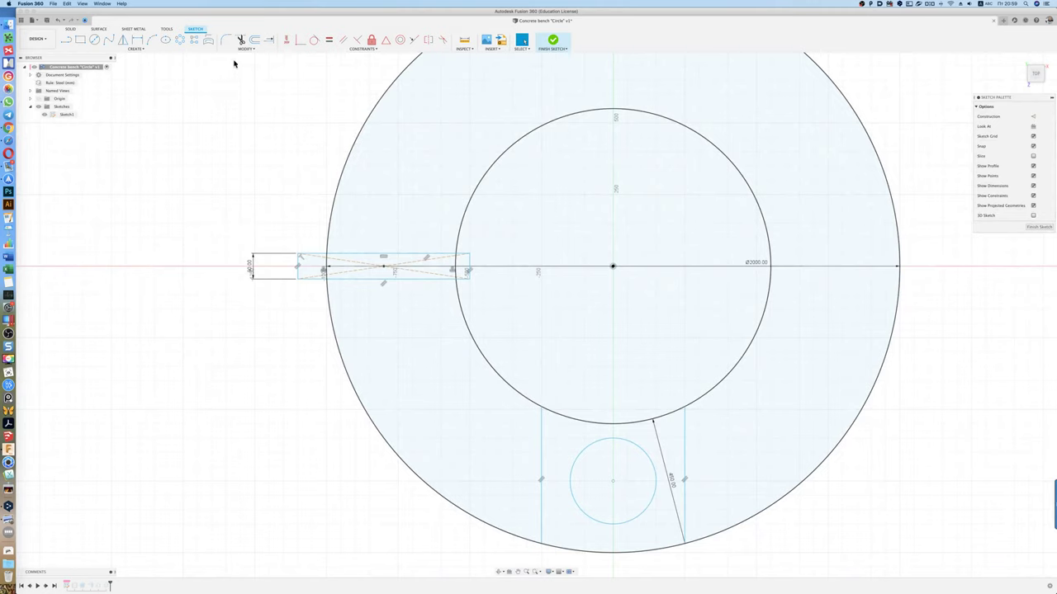
pyautogui.click(254, 39)
pyautogui.click(334, 195)
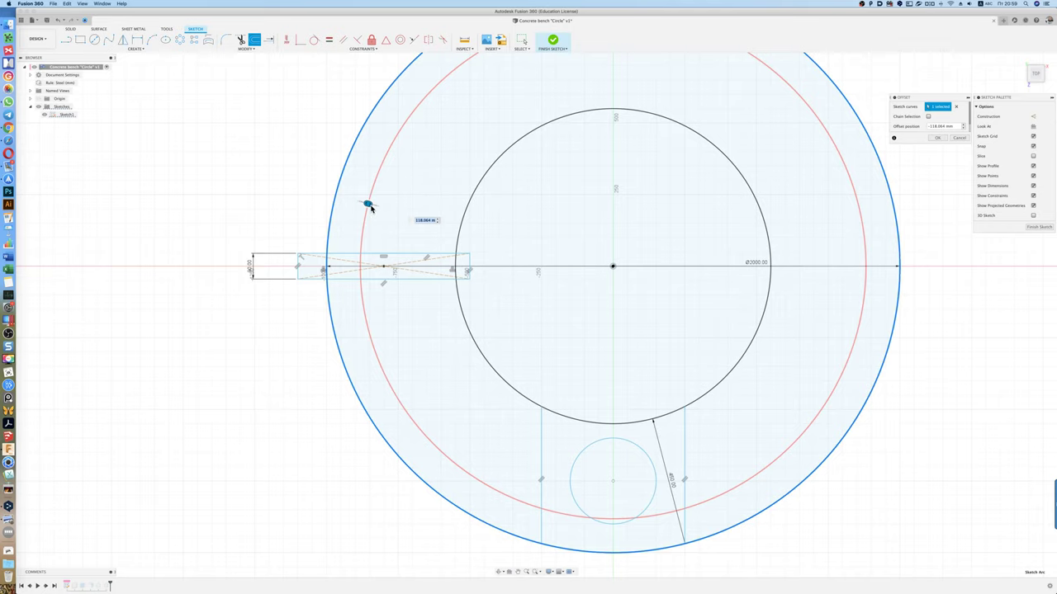
pyautogui.write('100')
pyautogui.press('Return')
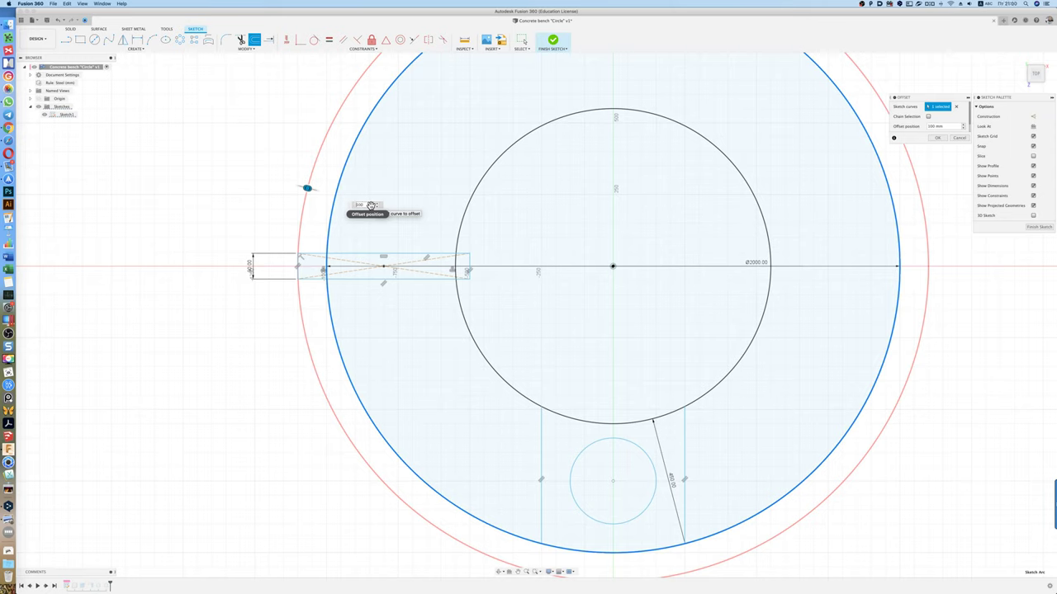
pyautogui.write('-100')
pyautogui.press('Return')
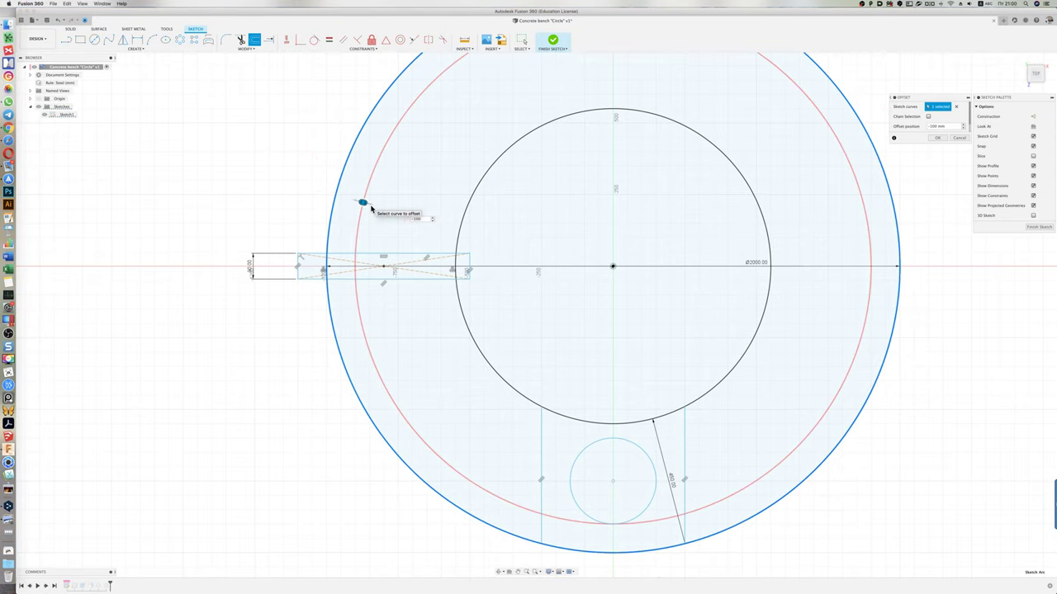
pyautogui.press('Return')
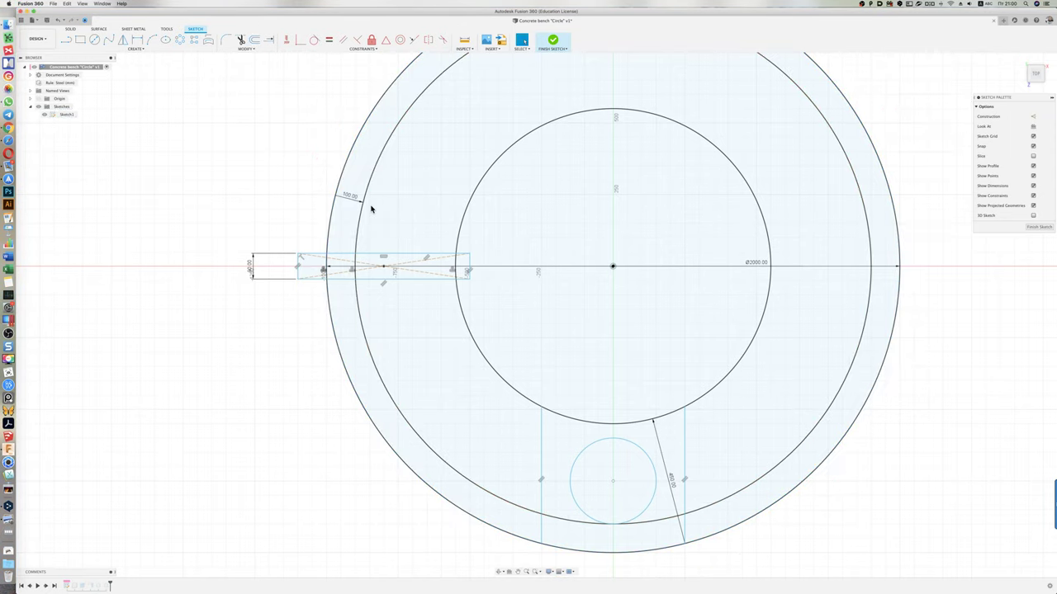
# - Delete the slanted line across the small circle
pyautogui.click(254, 39)
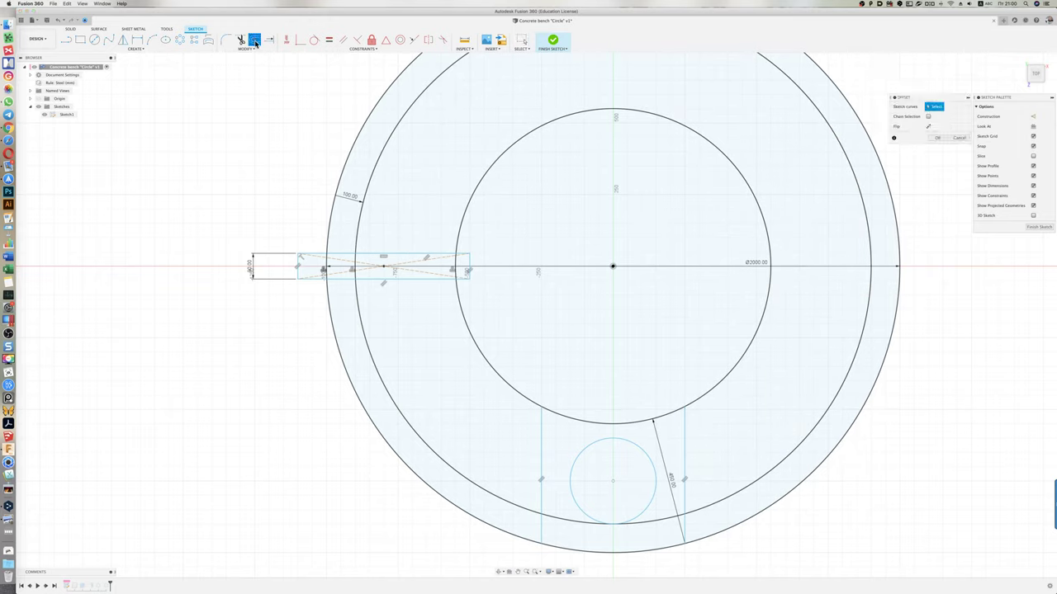
pyautogui.press('Escape')
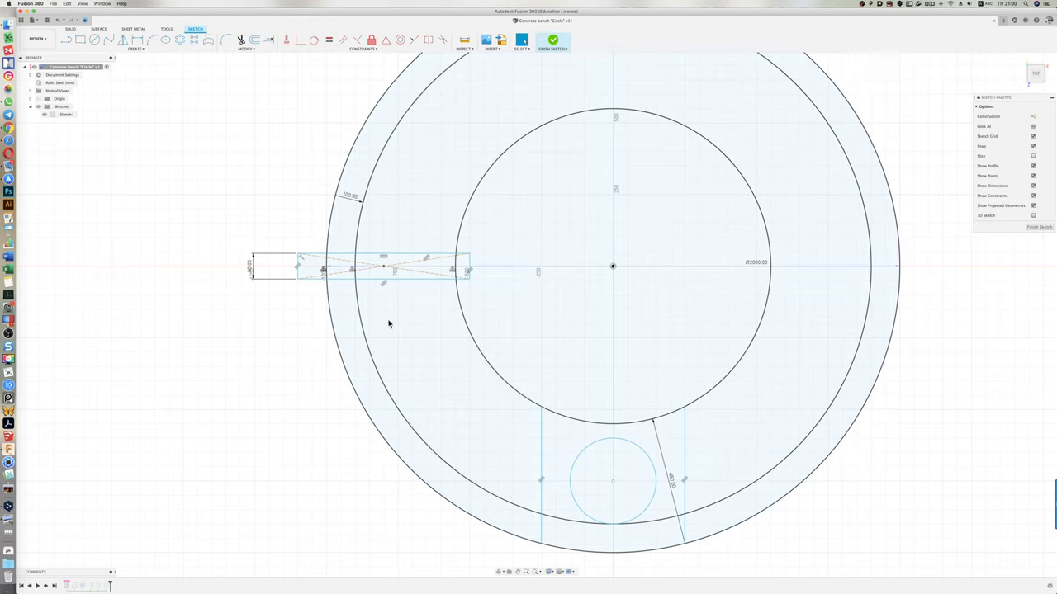
pyautogui.click(673, 482)
pyautogui.press('Delete')
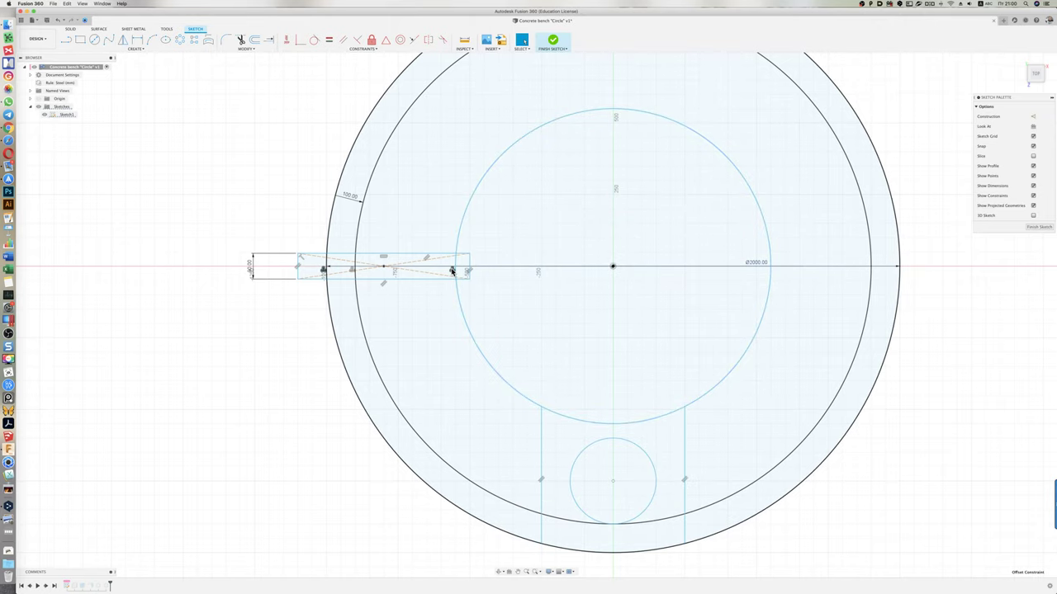
pyautogui.click(451, 271)
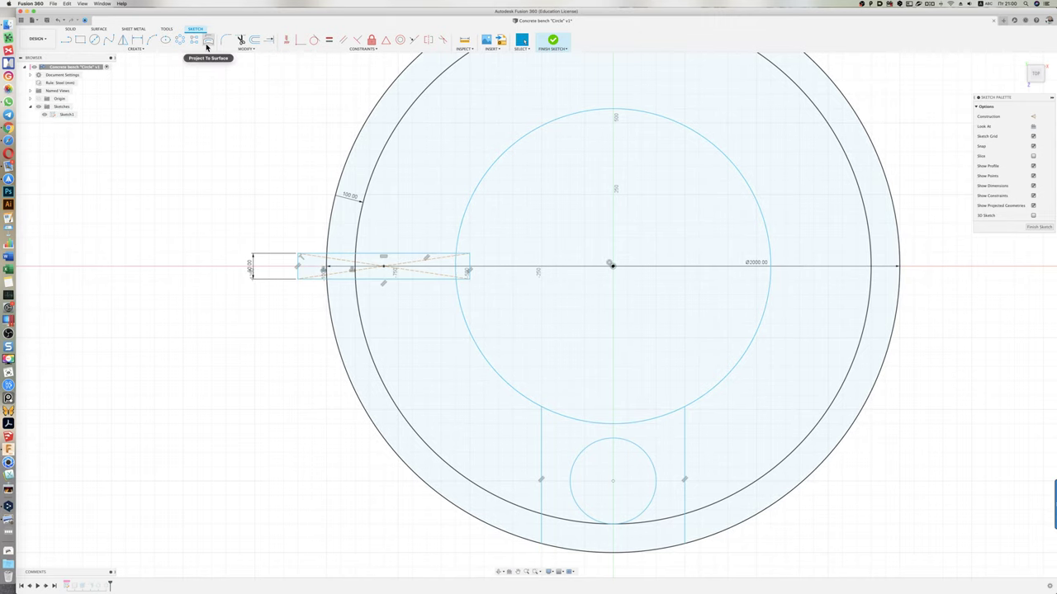
# - Offset the inner circle 100 mm outward
pyautogui.click(254, 39)
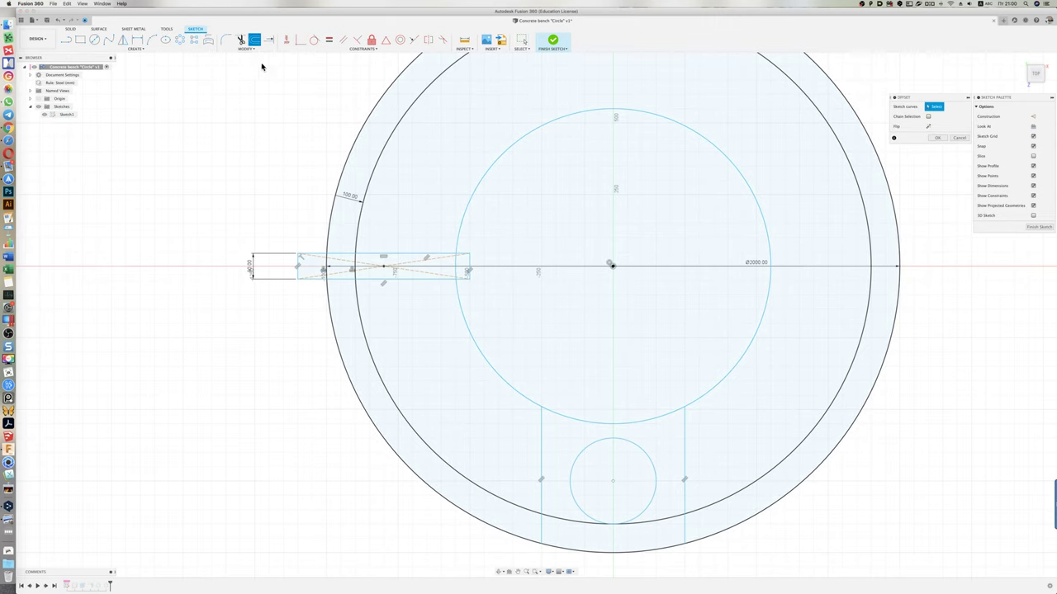
pyautogui.click(465, 208)
pyautogui.moveTo(464, 207); pyautogui.dragTo(432, 190)
pyautogui.write('100')
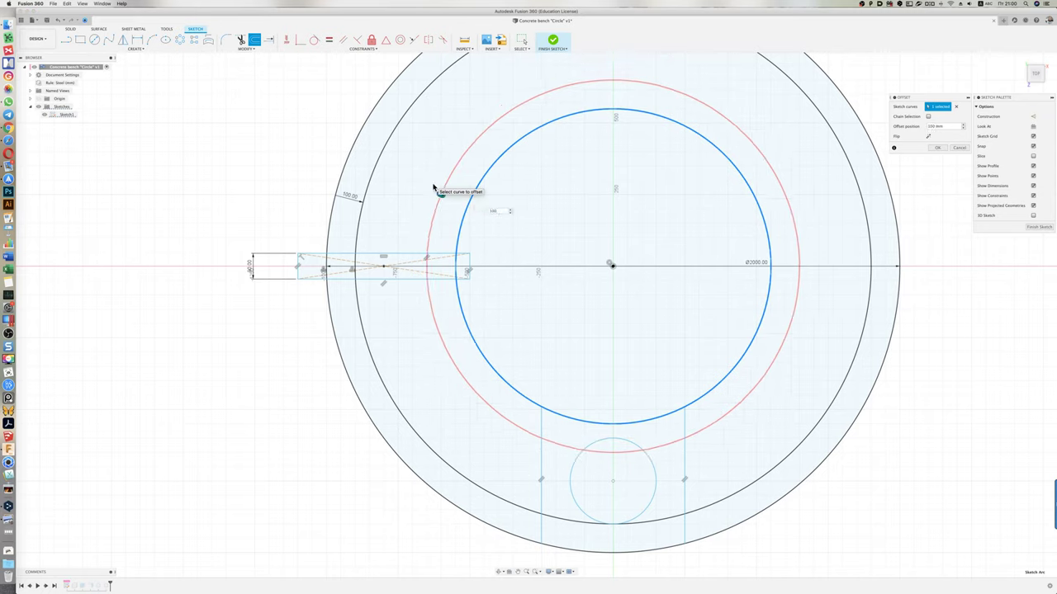
pyautogui.press('Return')
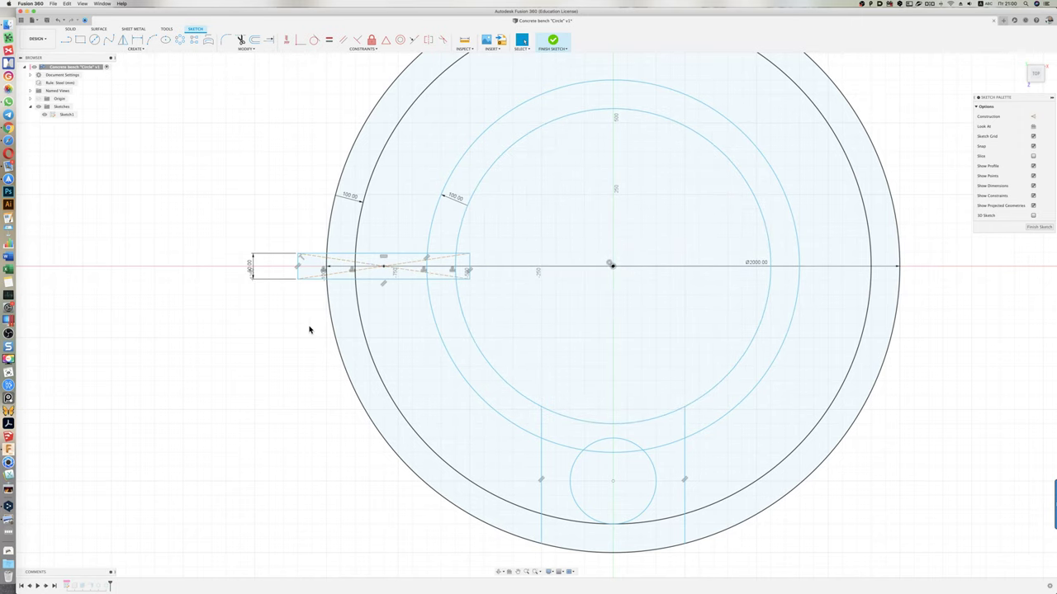
pyautogui.scroll(-2, 301, 330)
pyautogui.scroll(-1, 883, 465)
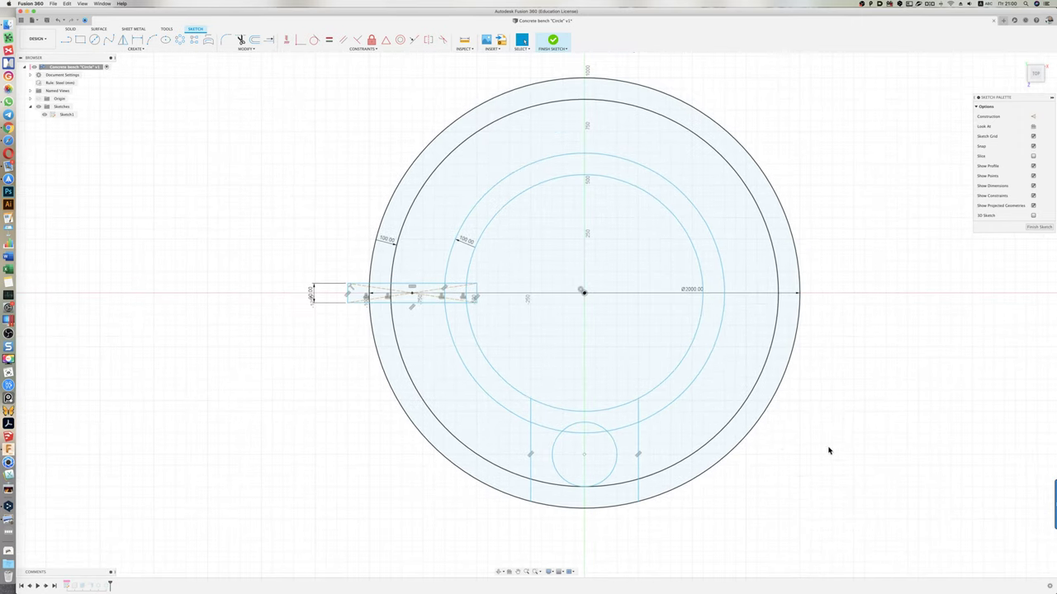
pyautogui.scroll(-1, 276, 444)
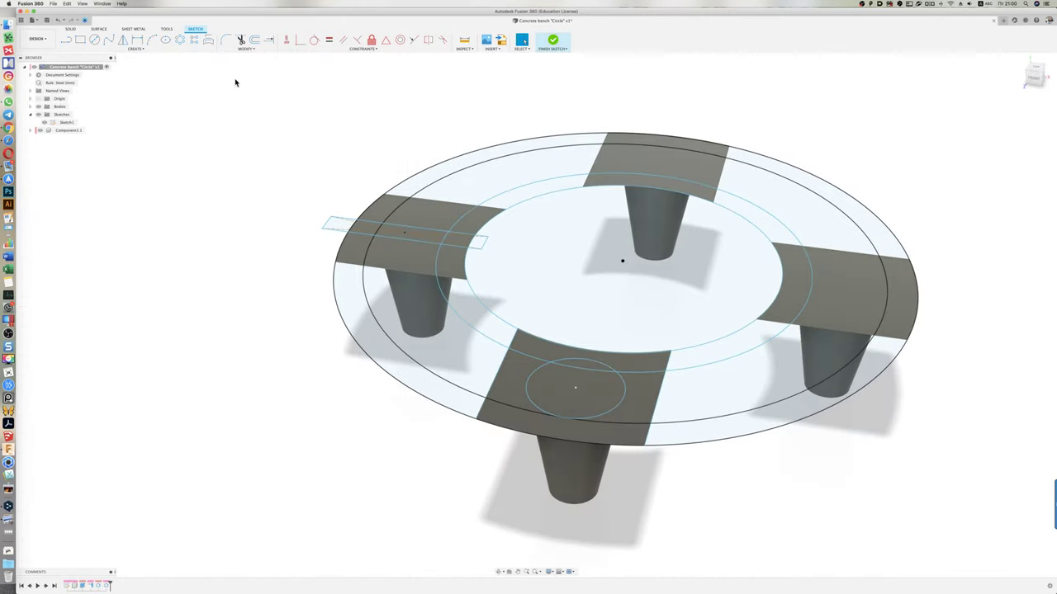
# - Create sheet-metal flanges from all outer-rim and inner-band ring profiles
pyautogui.click(135, 29)
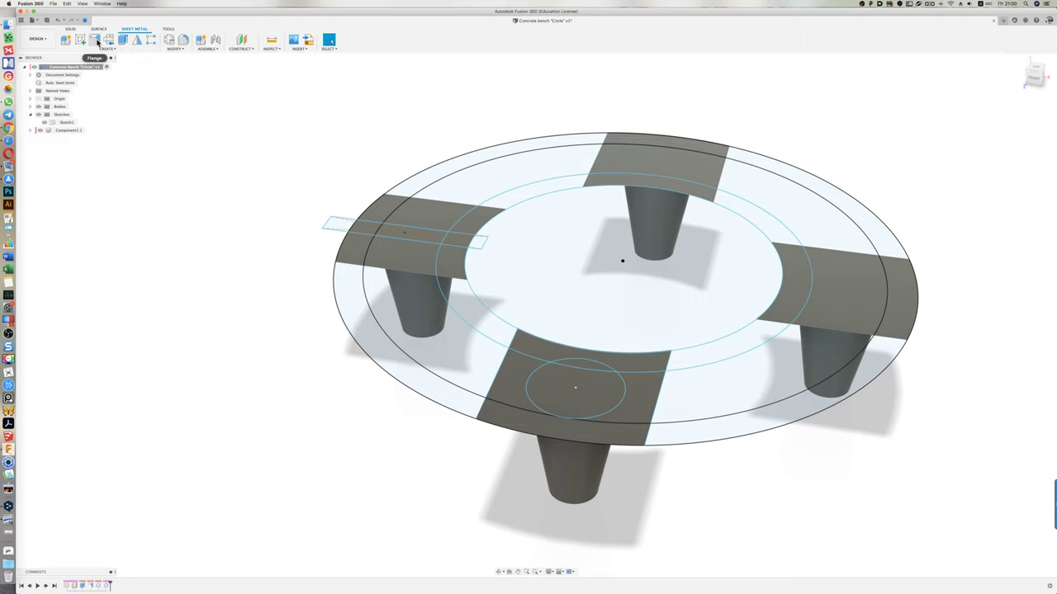
pyautogui.click(95, 38)
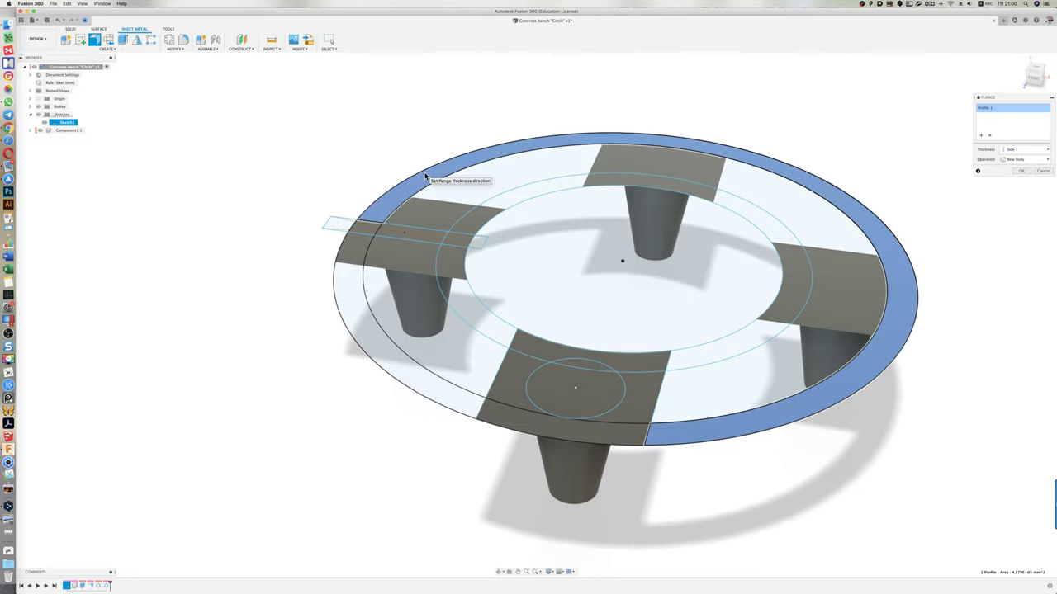
pyautogui.click(426, 177)
pyautogui.click(356, 283)
pyautogui.click(365, 235)
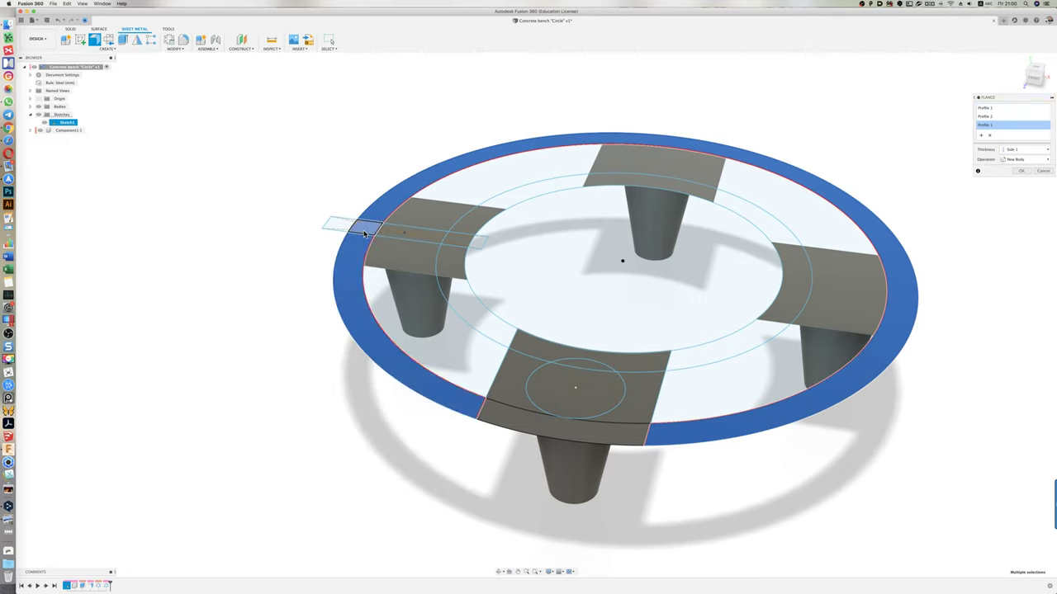
pyautogui.click(502, 415)
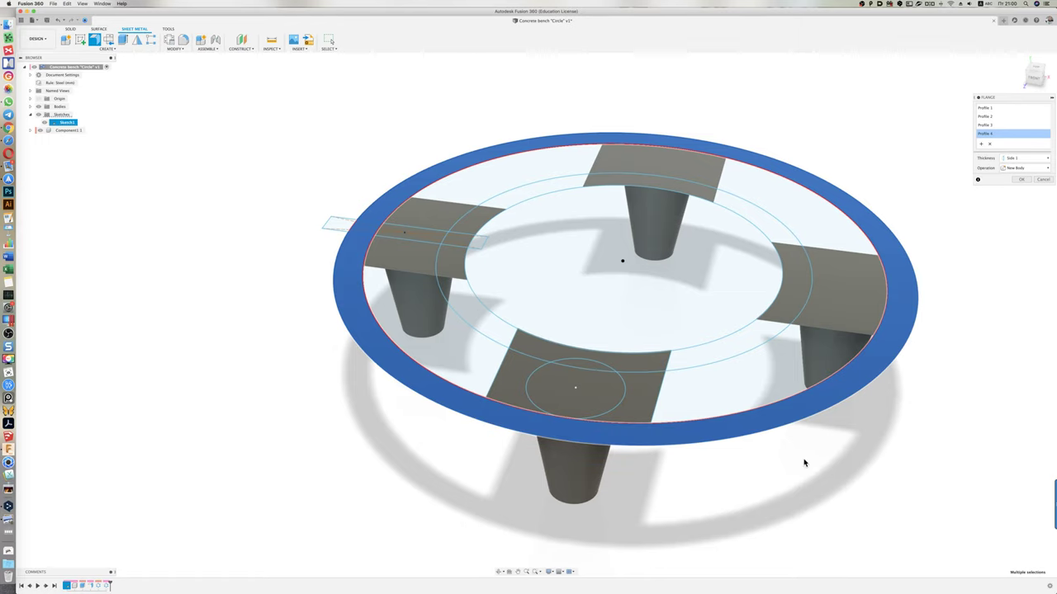
pyautogui.click(790, 286)
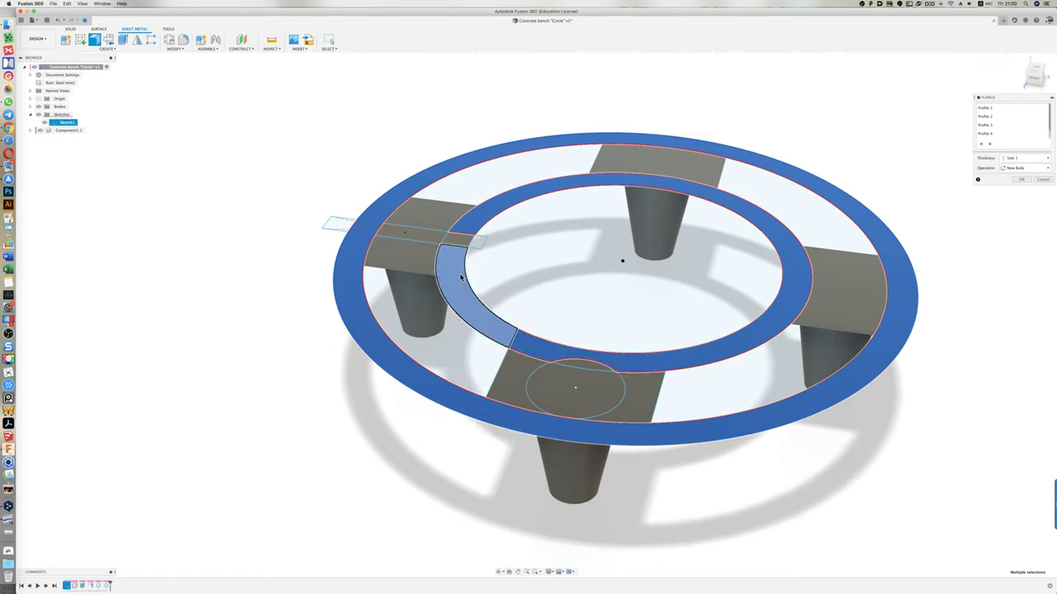
pyautogui.click(498, 328)
pyautogui.click(584, 361)
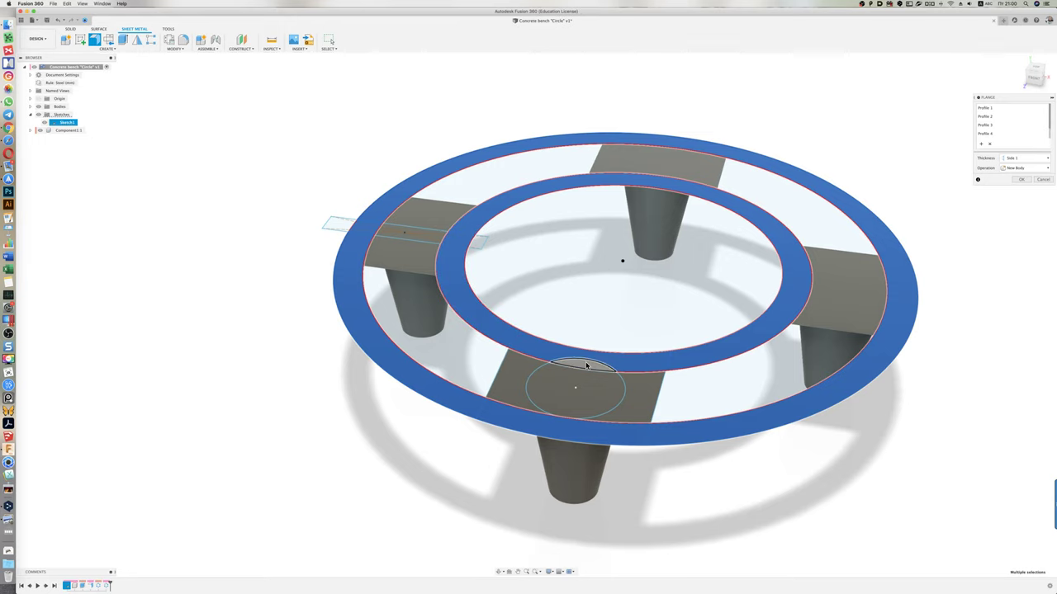
pyautogui.moveTo(837, 488)
pyautogui.keyDown('shift'); pyautogui.mouseDown(button='middle')
pyautogui.moveTo(850, 471)
pyautogui.moveTo(836, 487)
pyautogui.mouseUp(button='middle'); pyautogui.keyUp('shift')
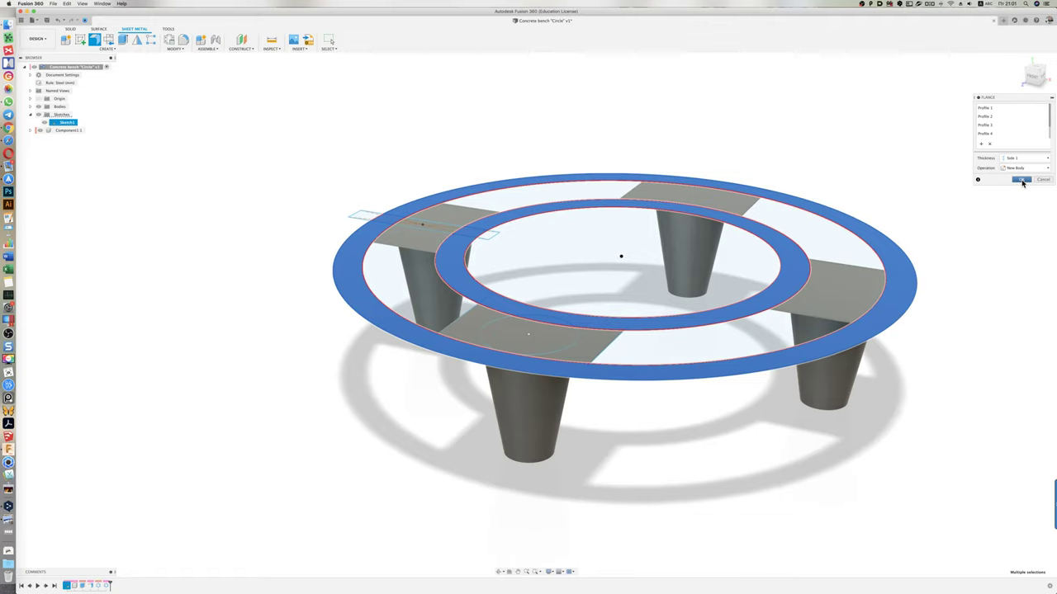
pyautogui.click(1022, 179)
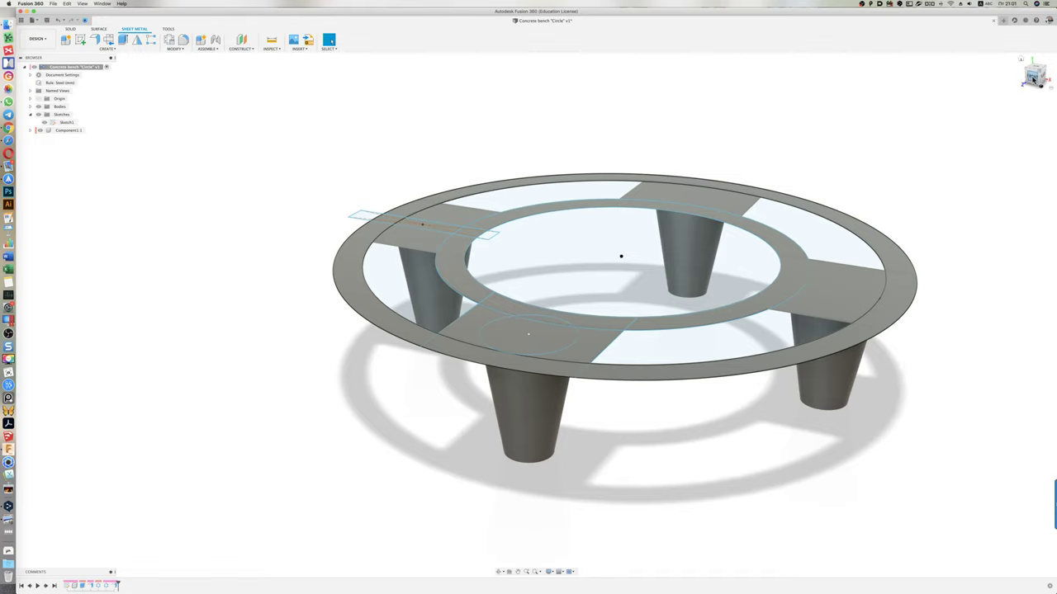
# - Select both ring bodies for a move, with the pivot on the outer ring's edge
pyautogui.click(1033, 79)
pyautogui.scroll(3, 607, 263)
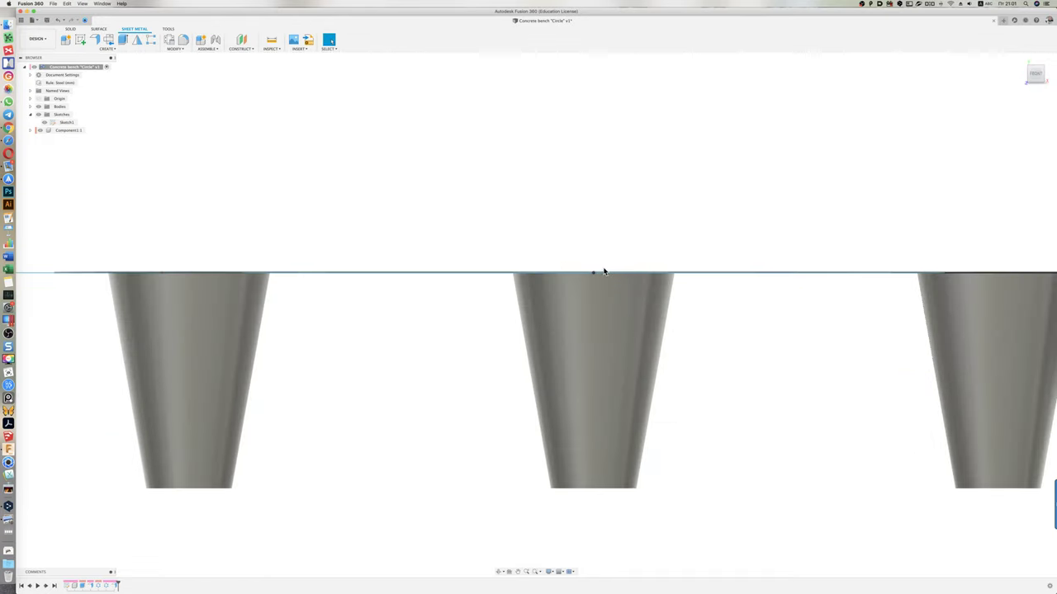
pyautogui.scroll(3, 607, 262)
pyautogui.scroll(2, 608, 262)
pyautogui.keyDown('shift'); pyautogui.moveTo(605, 217); pyautogui.dragTo(424, 330, button='middle'); pyautogui.keyUp('shift')
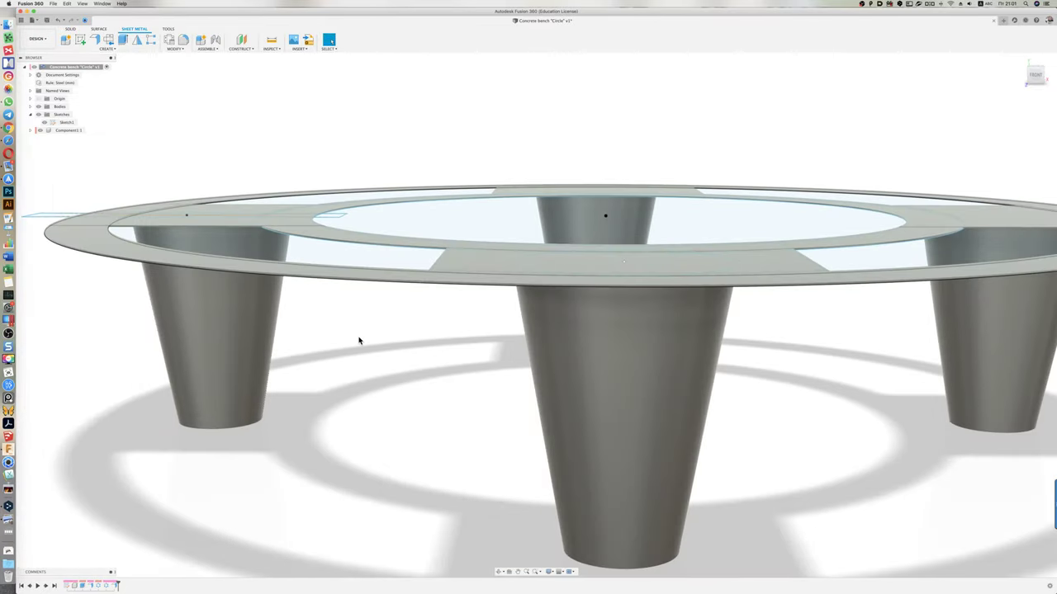
pyautogui.press('m')
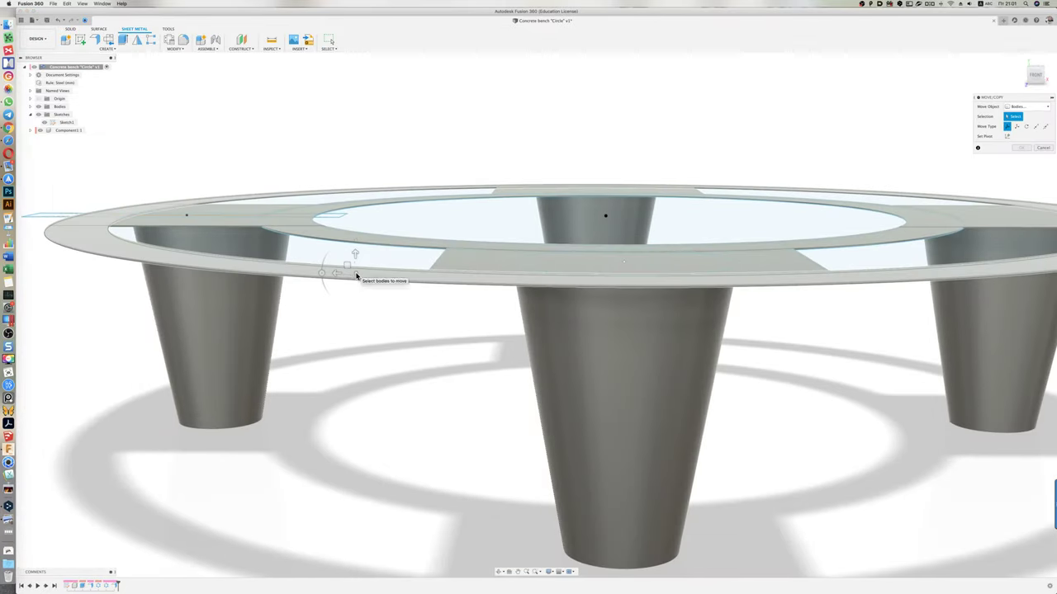
pyautogui.click(357, 275)
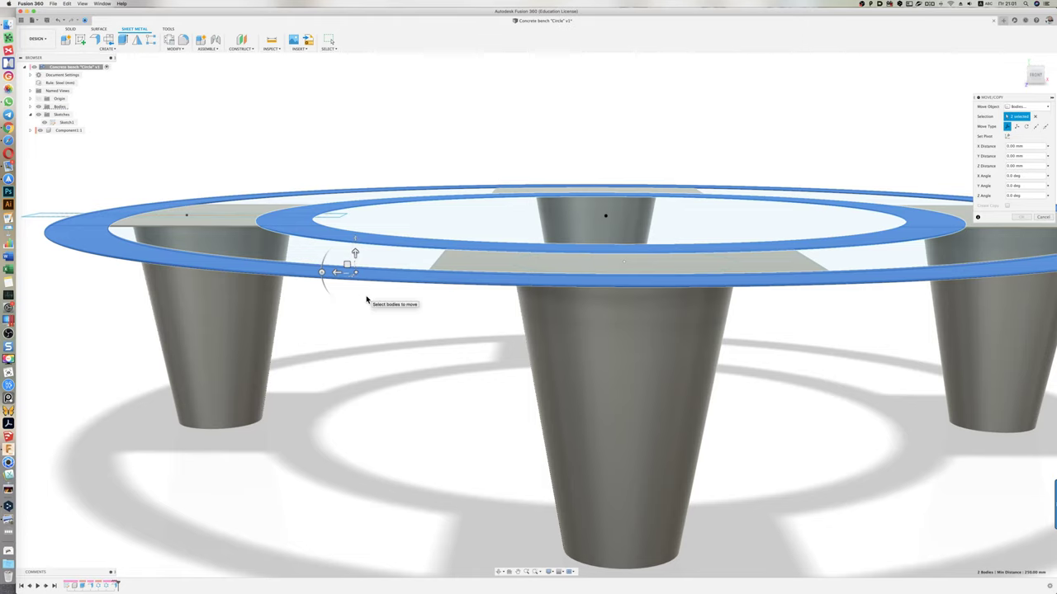
pyautogui.click(1006, 136)
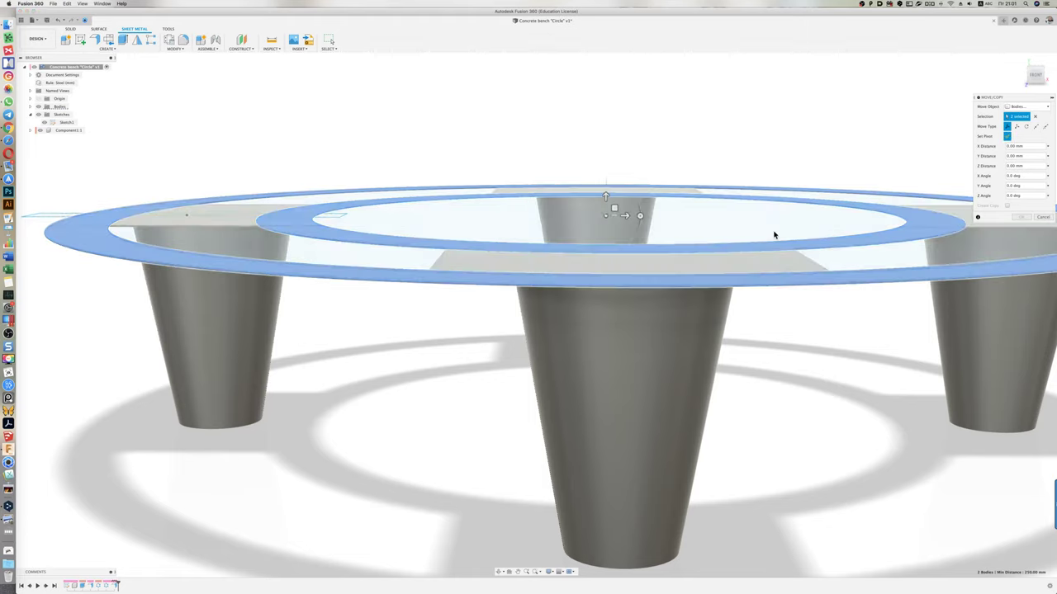
pyautogui.keyDown('shift'); pyautogui.moveTo(377, 366); pyautogui.dragTo(393, 301, button='middle'); pyautogui.keyUp('shift')
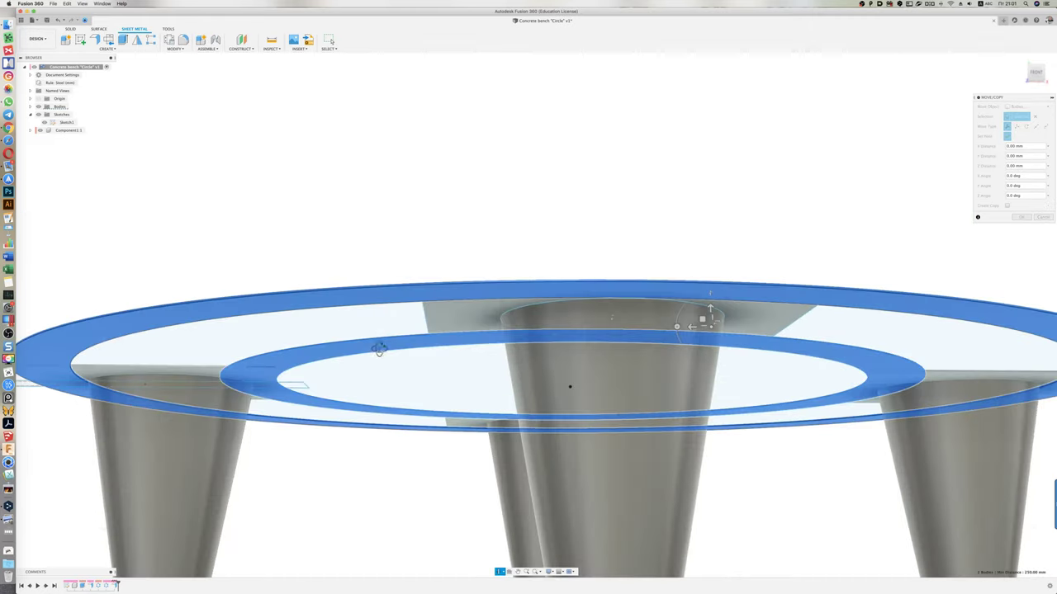
pyautogui.click(389, 294)
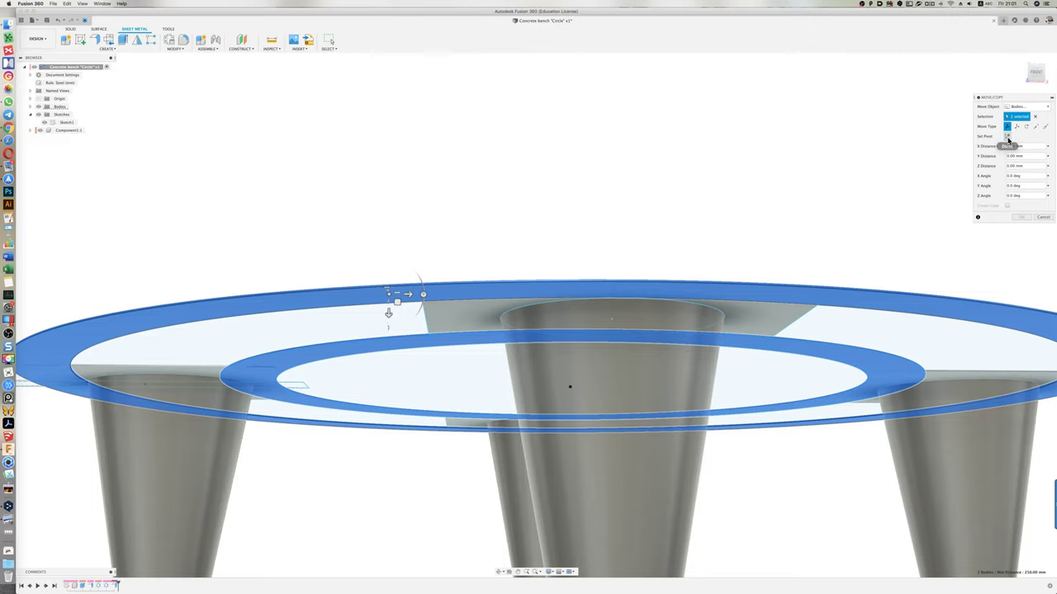
# - Move the two rings down -2.50 mm along Z to sit flush with the plates
pyautogui.keyDown('shift'); pyautogui.moveTo(636, 154); pyautogui.dragTo(633, 171, button='middle'); pyautogui.keyUp('shift')
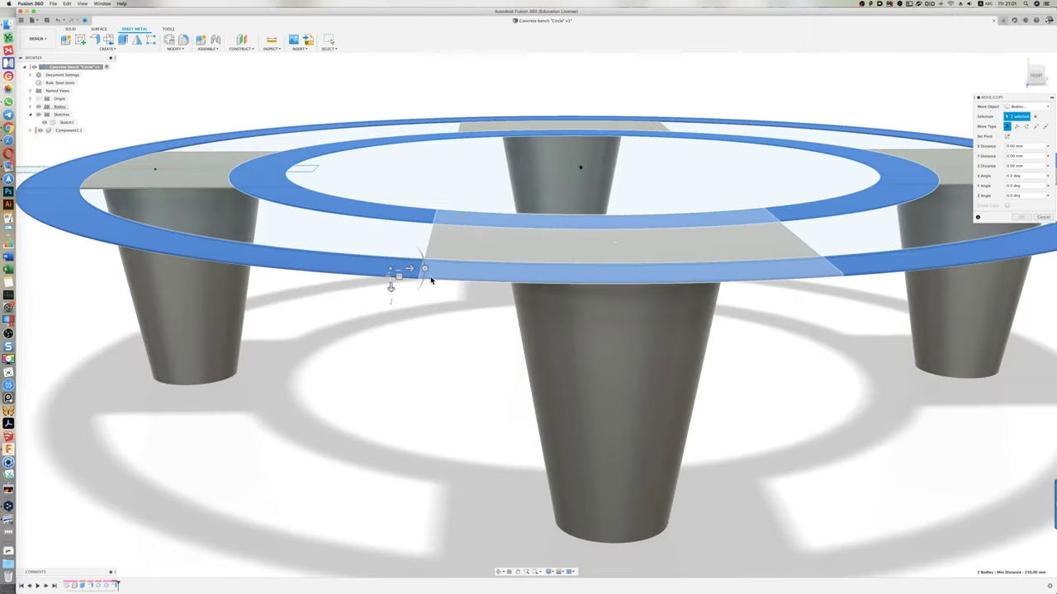
pyautogui.moveTo(392, 287); pyautogui.dragTo(389, 246)
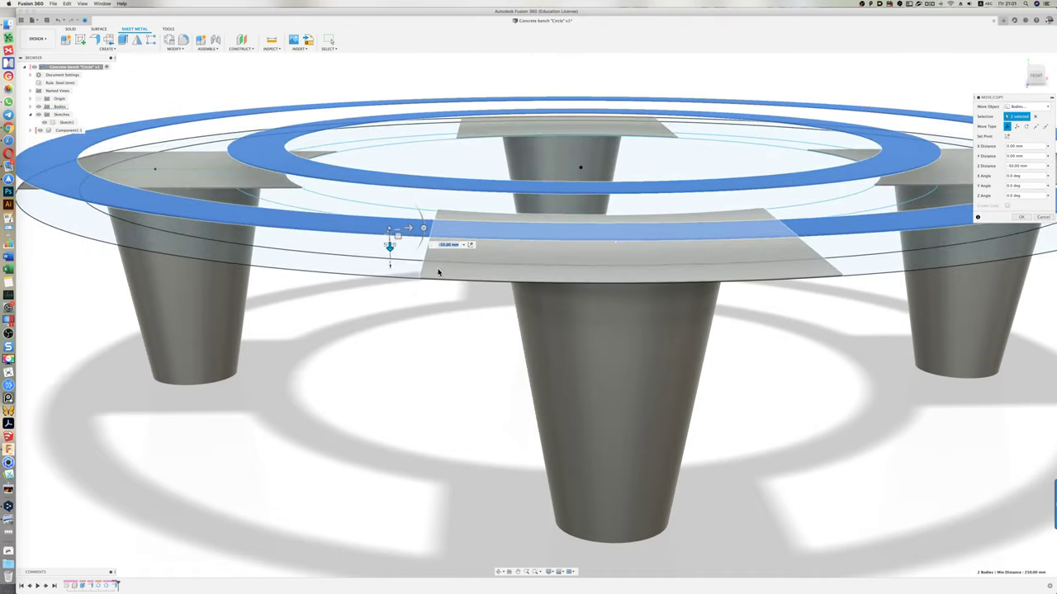
pyautogui.moveTo(444, 273); pyautogui.dragTo(396, 289)
pyautogui.keyDown('shift'); pyautogui.moveTo(413, 342); pyautogui.dragTo(413, 335, button='middle'); pyautogui.keyUp('shift')
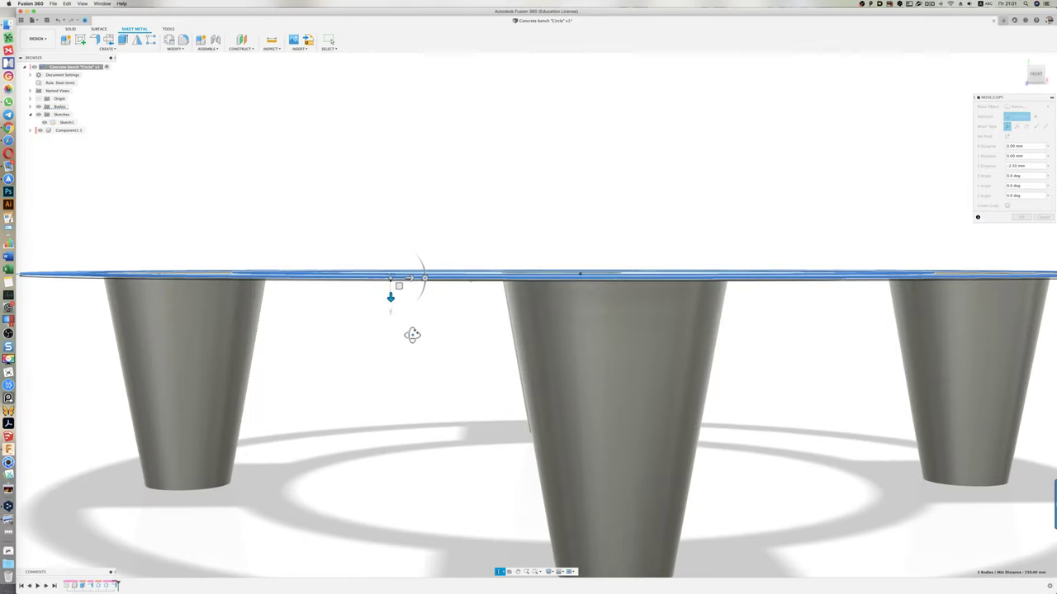
pyautogui.click(1021, 217)
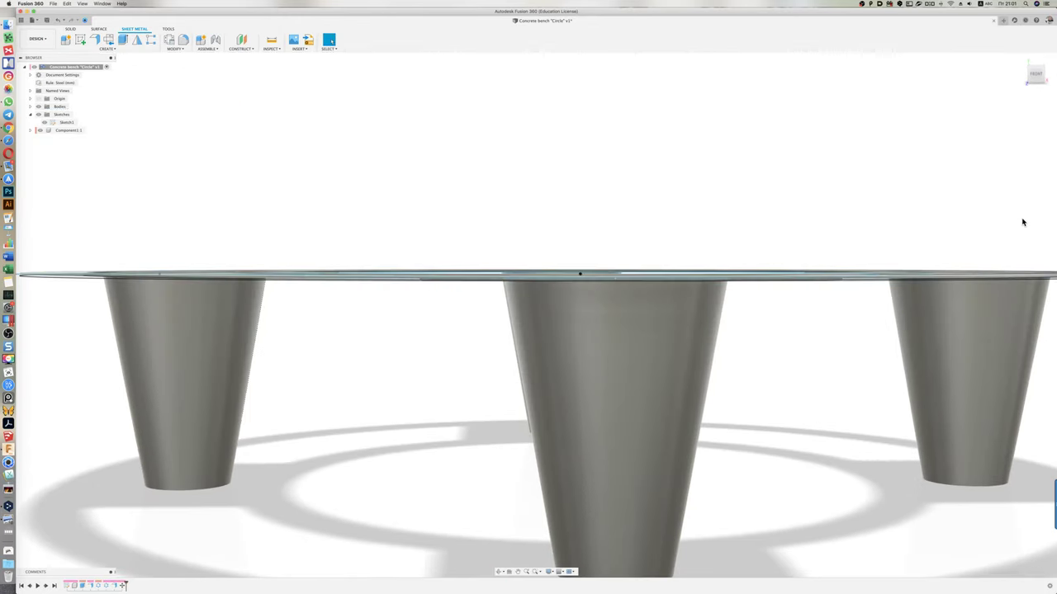
pyautogui.click(1036, 75)
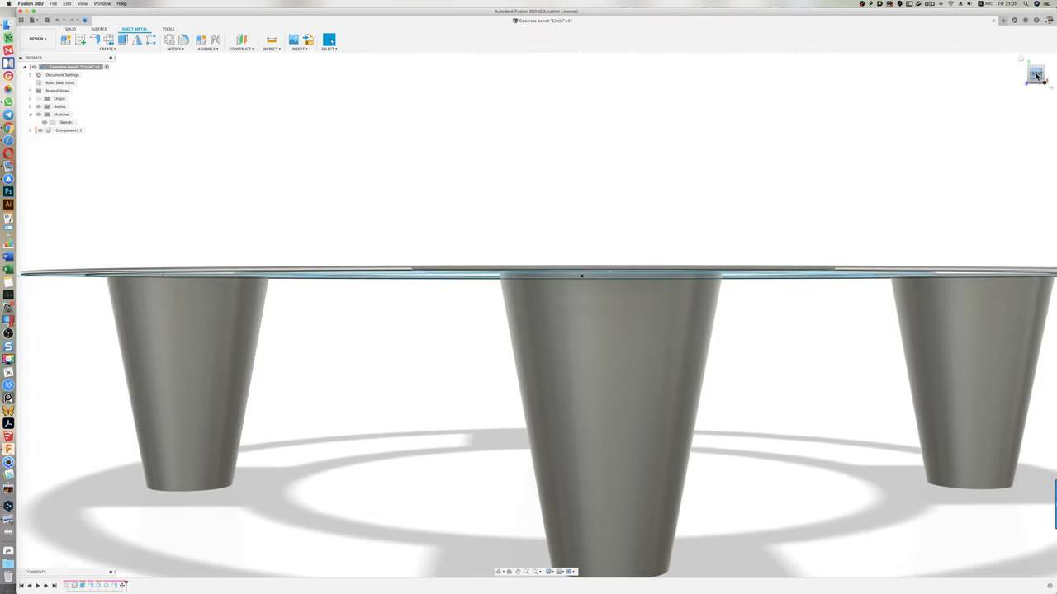
pyautogui.scroll(2, 552, 206)
pyautogui.scroll(2, 528, 235)
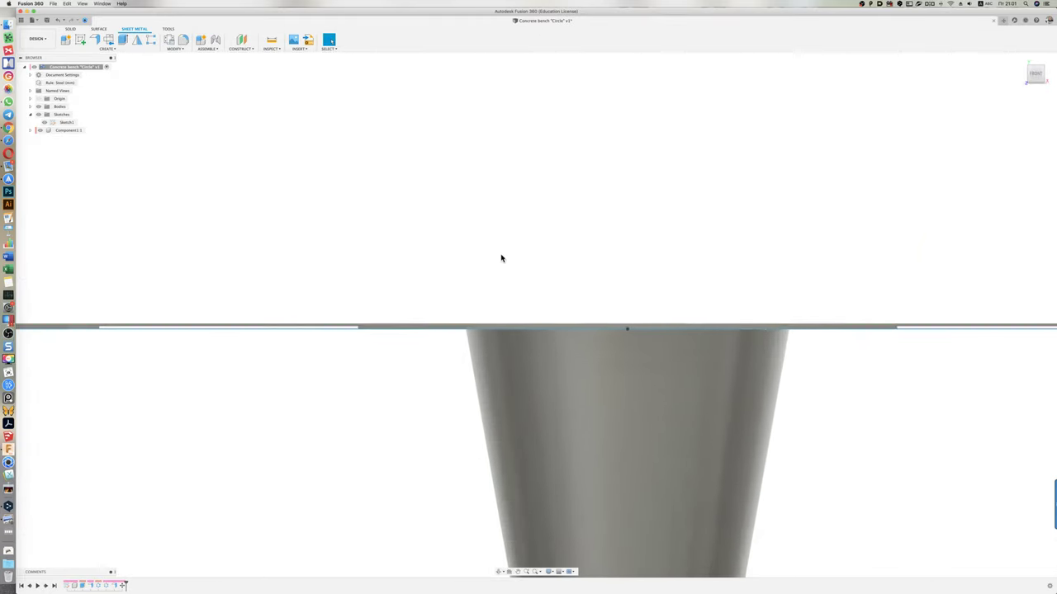
pyautogui.scroll(2, 498, 259)
pyautogui.scroll(-3, 497, 261)
pyautogui.scroll(-2, 496, 259)
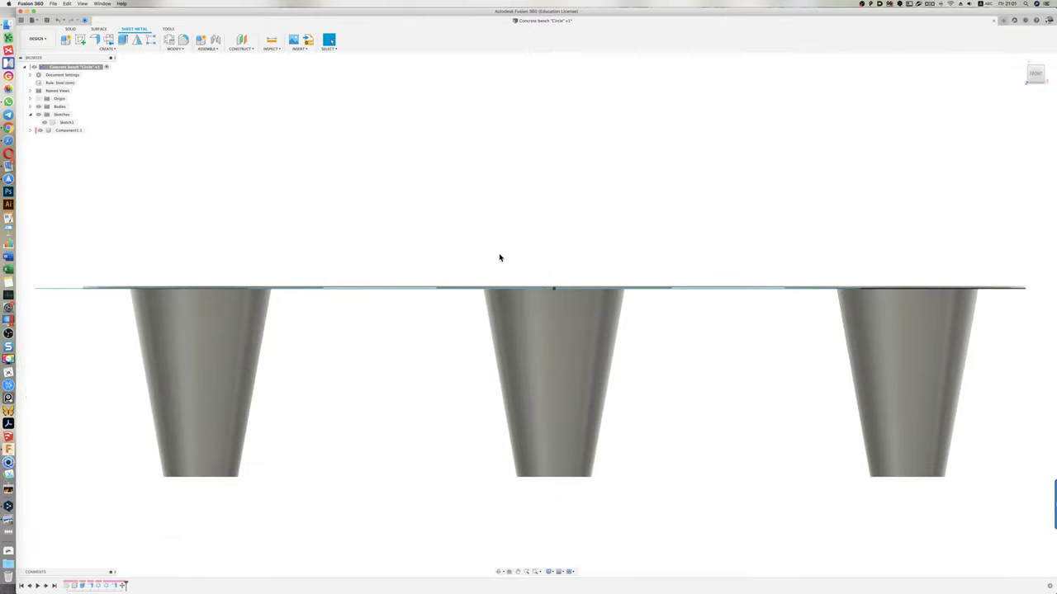
pyautogui.moveTo(498, 257)
pyautogui.keyDown('shift'); pyautogui.mouseDown(button='middle')
pyautogui.moveTo(509, 229)
pyautogui.moveTo(519, 239)
pyautogui.mouseUp(button='middle'); pyautogui.keyUp('shift')
pyautogui.scroll(-3, 552, 236)
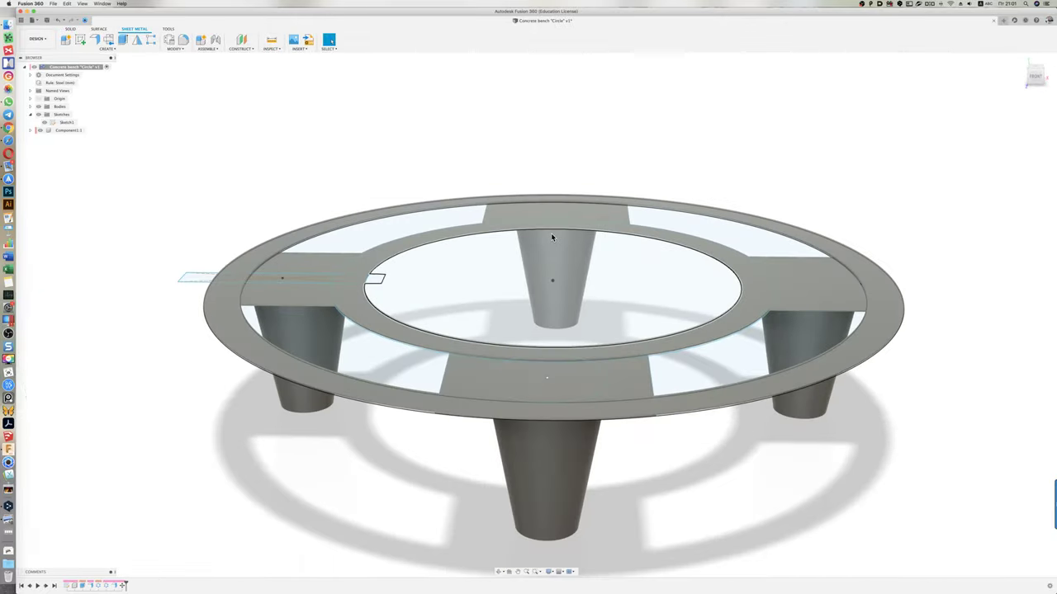
pyautogui.moveTo(342, 233)
pyautogui.keyDown('shift'); pyautogui.mouseDown(button='middle')
pyautogui.moveTo(255, 170)
pyautogui.moveTo(264, 177)
pyautogui.mouseUp(button='middle'); pyautogui.keyUp('shift')
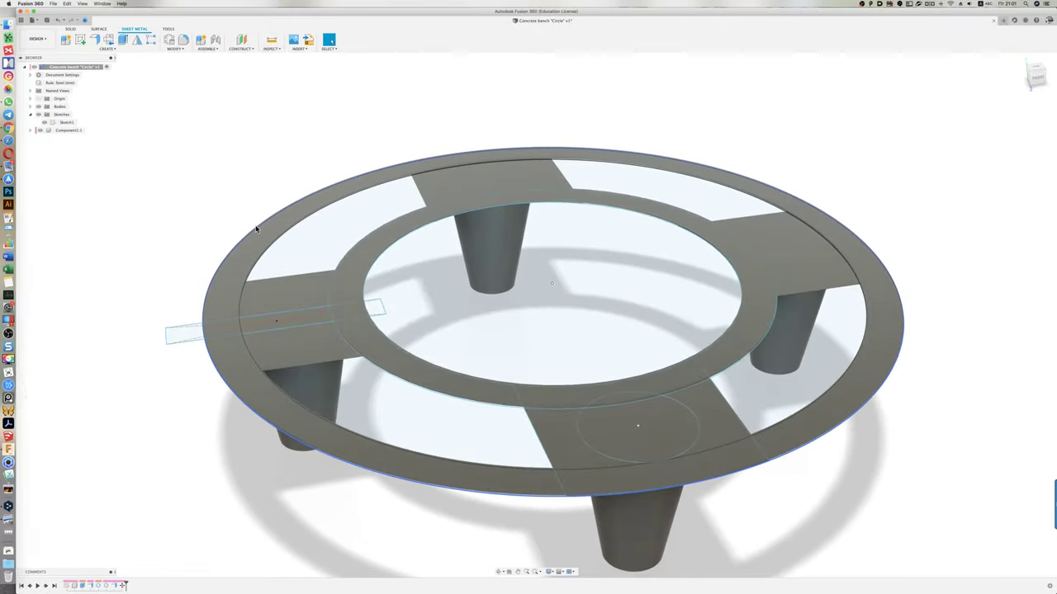
pyautogui.press('e')
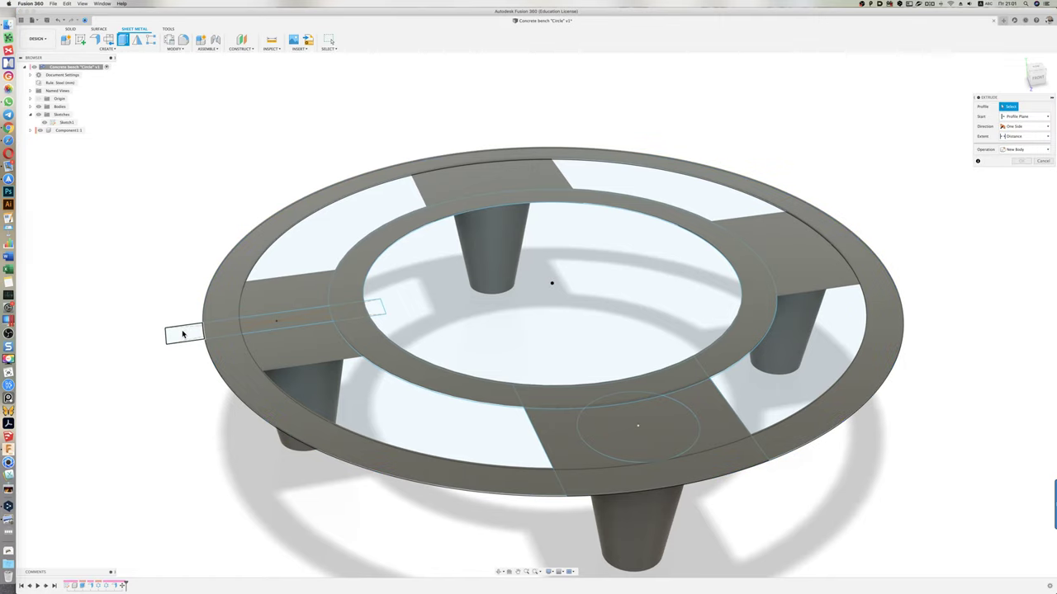
pyautogui.click(180, 334)
pyautogui.write('5')
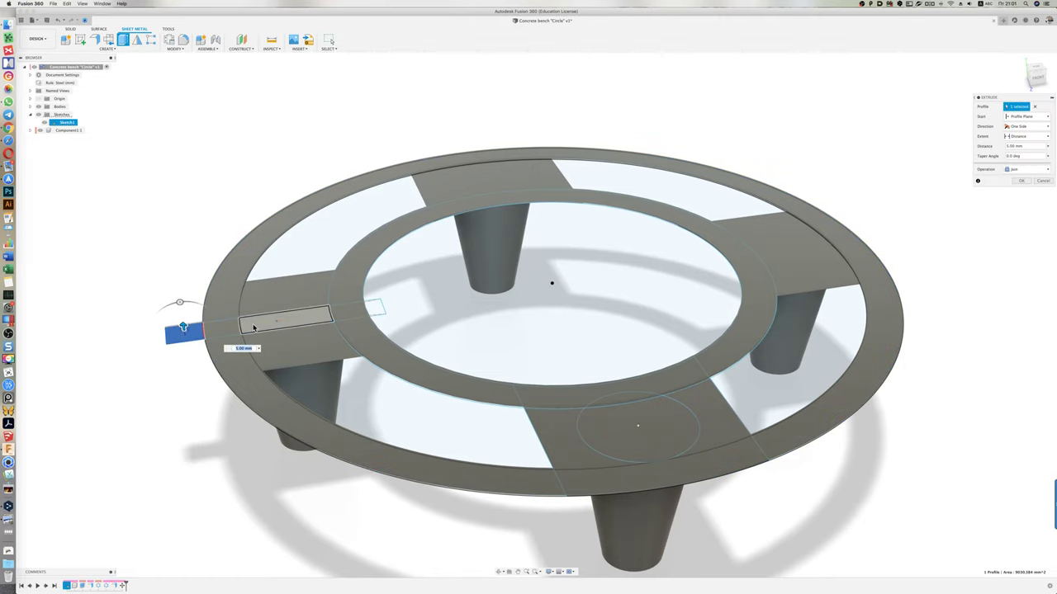
pyautogui.click(314, 316)
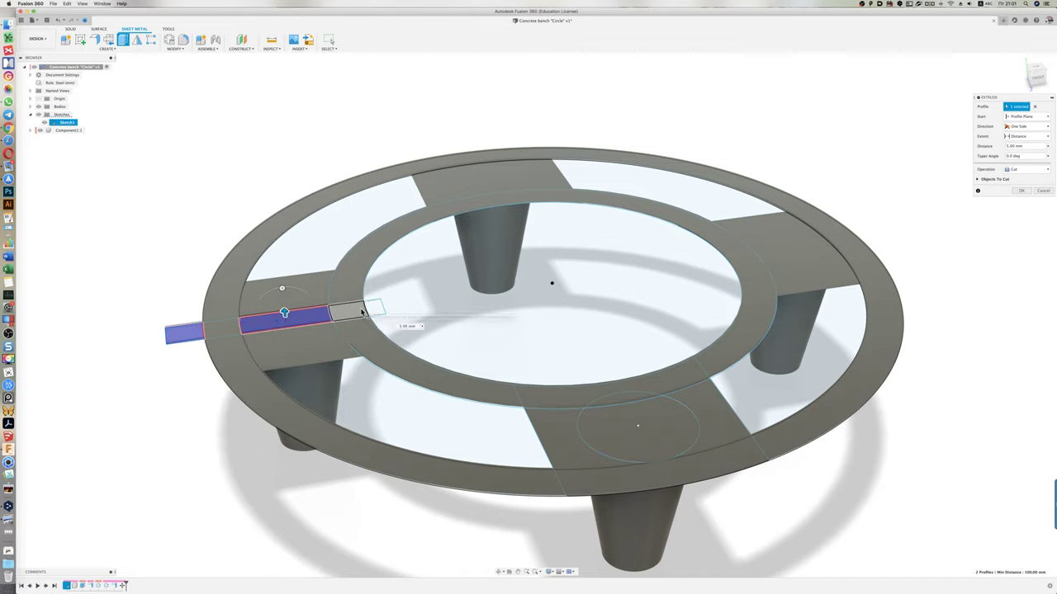
pyautogui.click(360, 310)
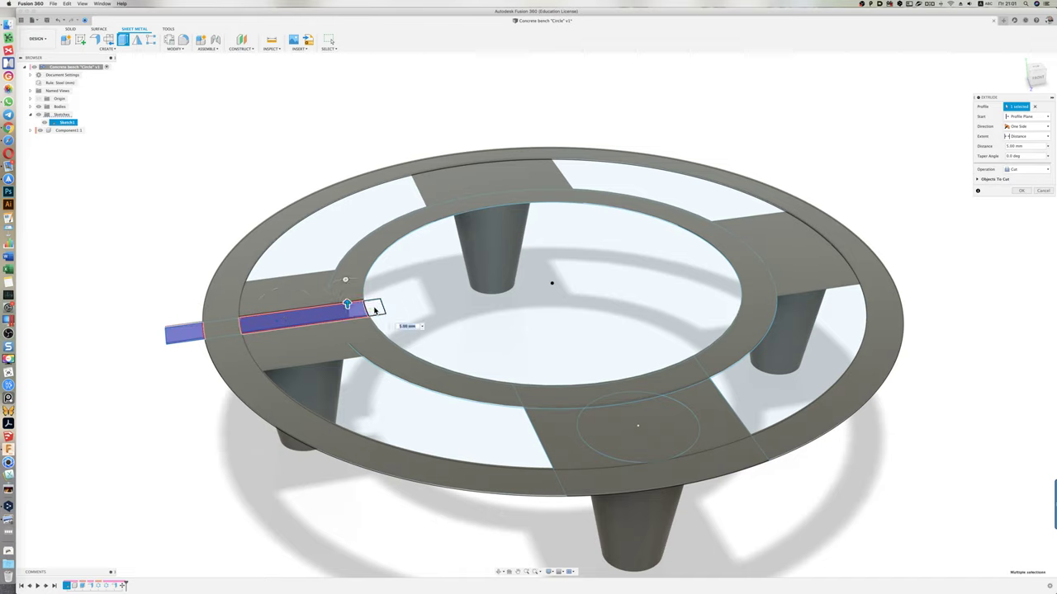
pyautogui.click(222, 329)
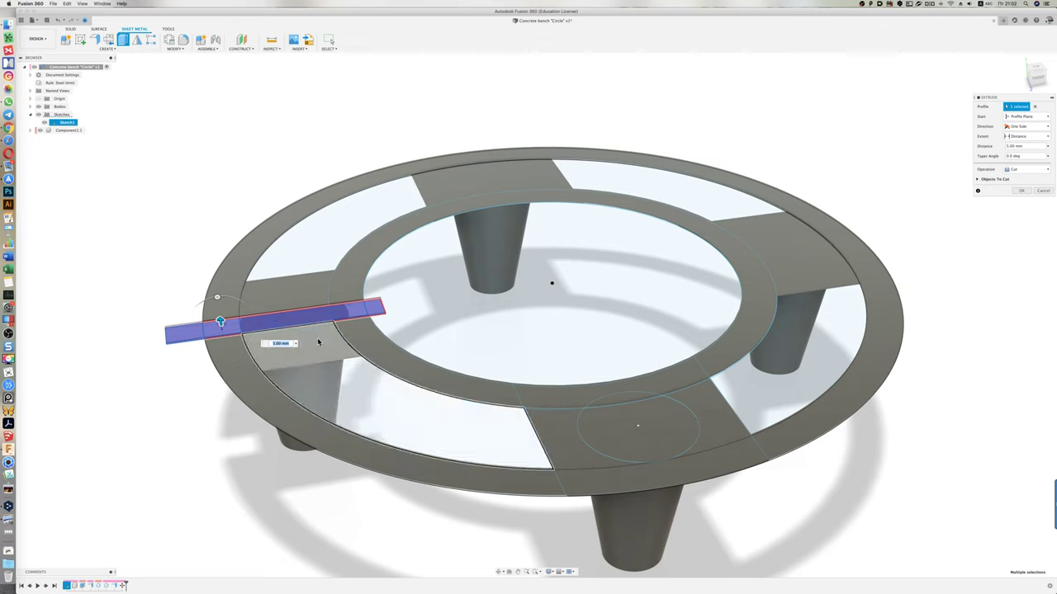
pyautogui.click(1012, 116)
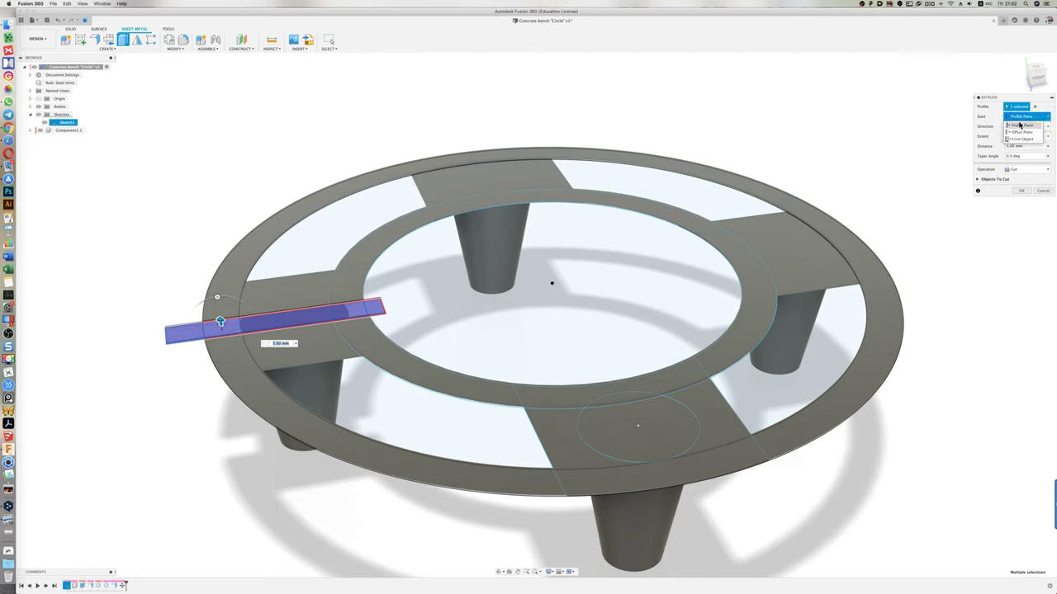
pyautogui.click(1021, 139)
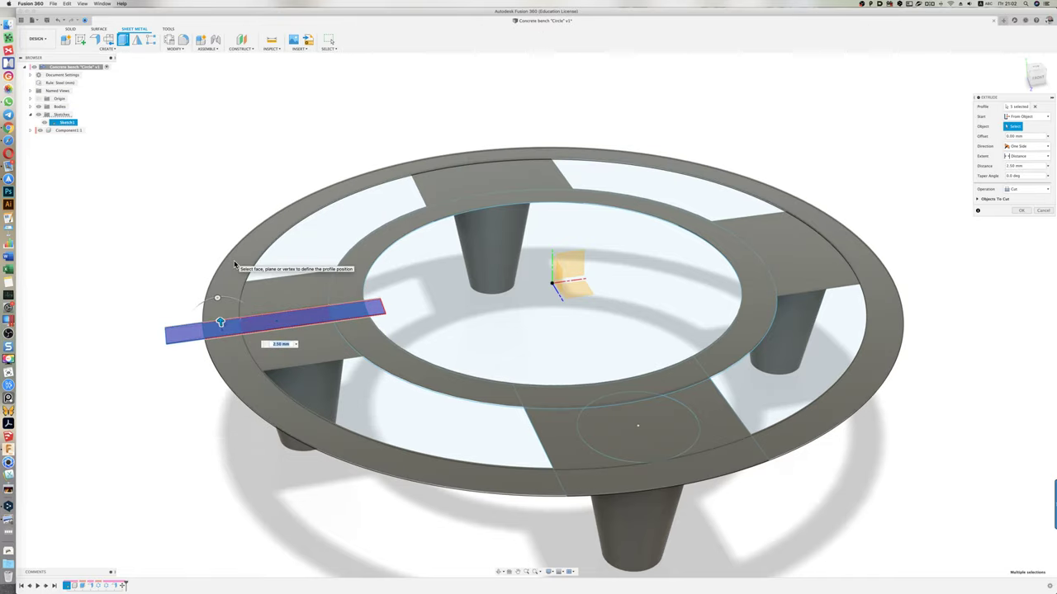
pyautogui.moveTo(156, 267)
pyautogui.keyDown('shift'); pyautogui.mouseDown(button='middle')
pyautogui.moveTo(183, 259)
pyautogui.moveTo(219, 282)
pyautogui.mouseUp(button='middle'); pyautogui.keyUp('shift')
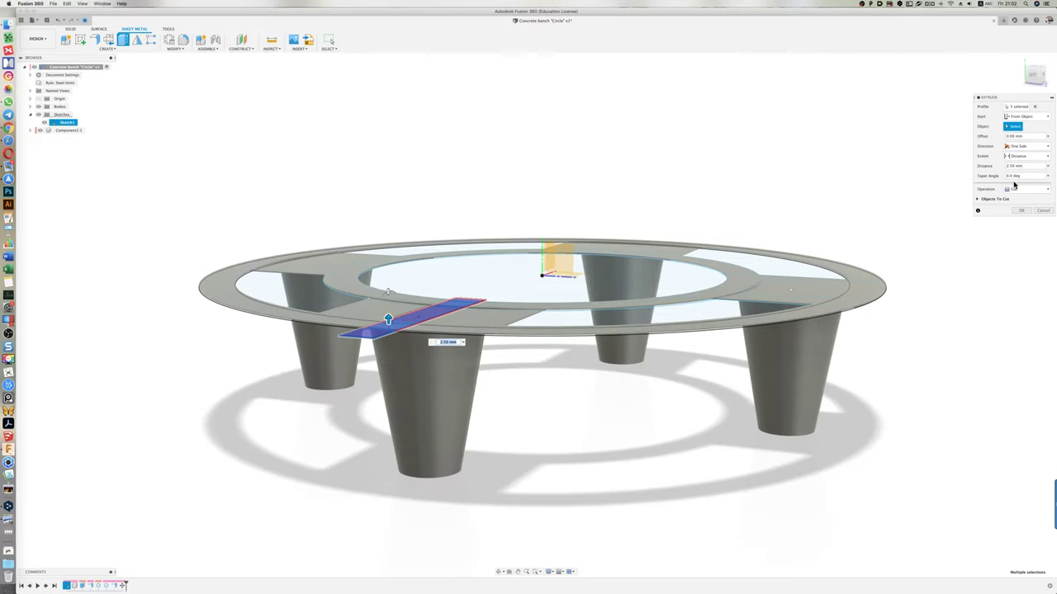
pyautogui.click(1013, 189)
pyautogui.click(1026, 224)
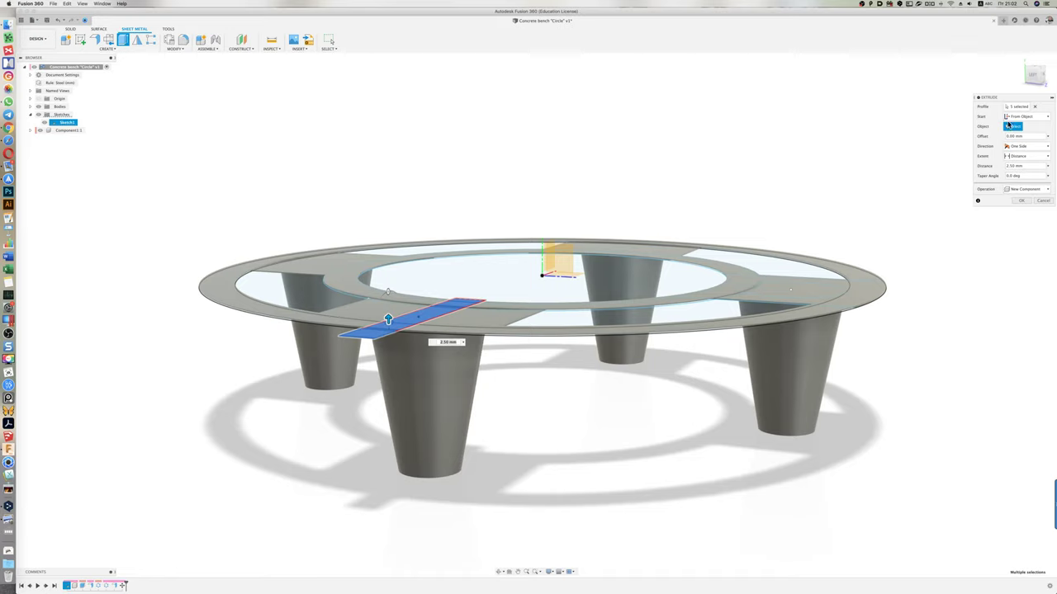
pyautogui.moveTo(388, 320); pyautogui.dragTo(388, 309)
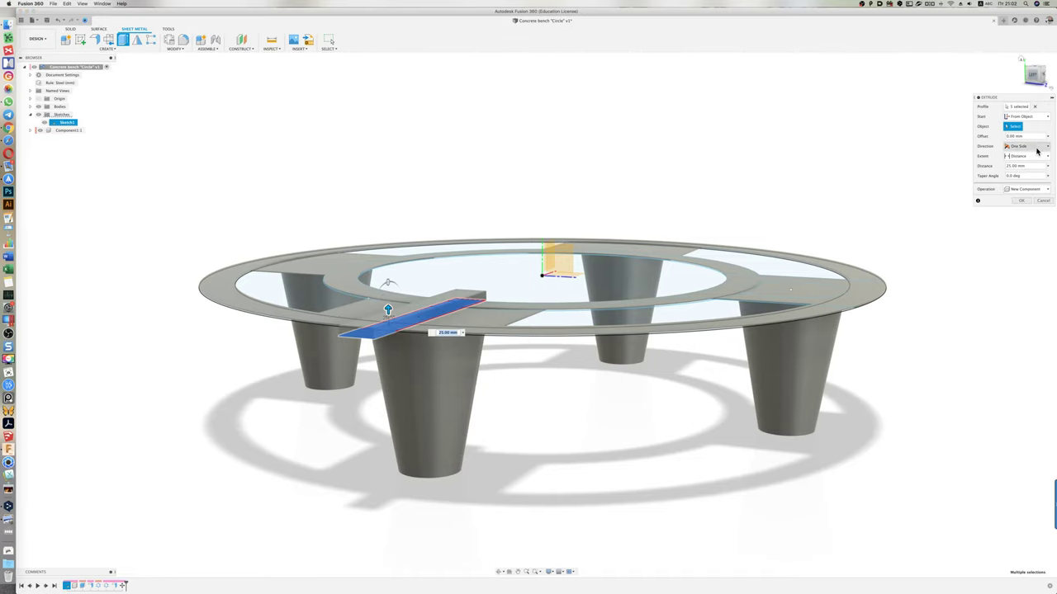
pyautogui.click(1002, 165)
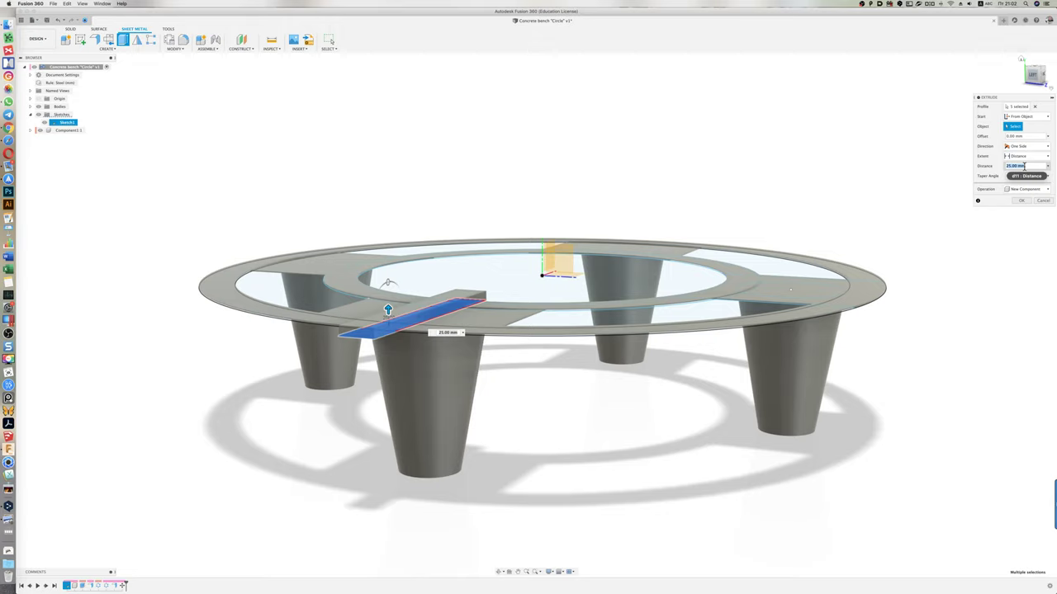
pyautogui.write('0')
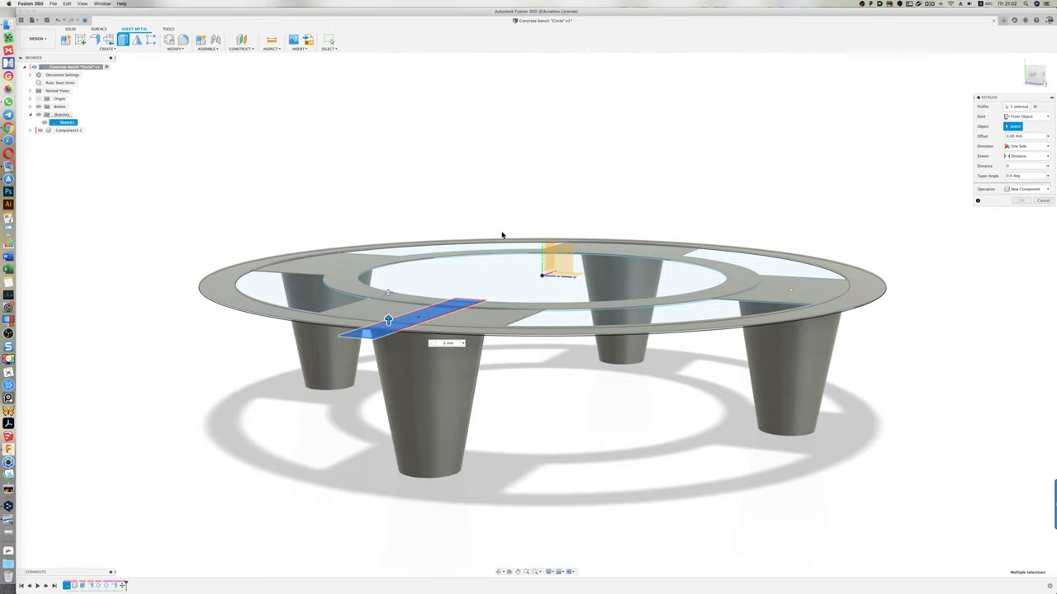
pyautogui.click(250, 304)
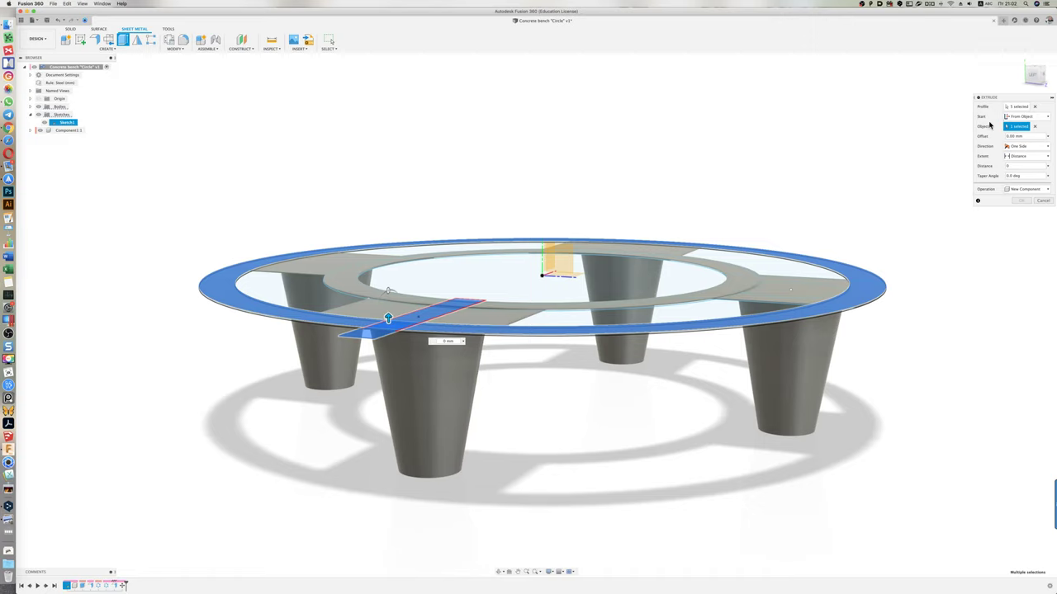
pyautogui.click(1034, 107)
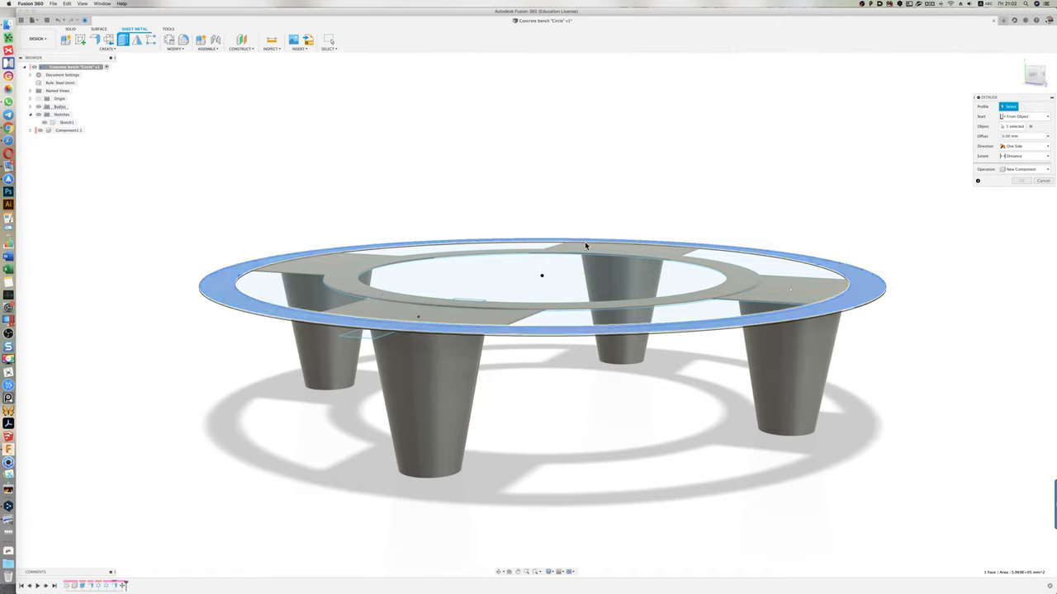
pyautogui.click(291, 311)
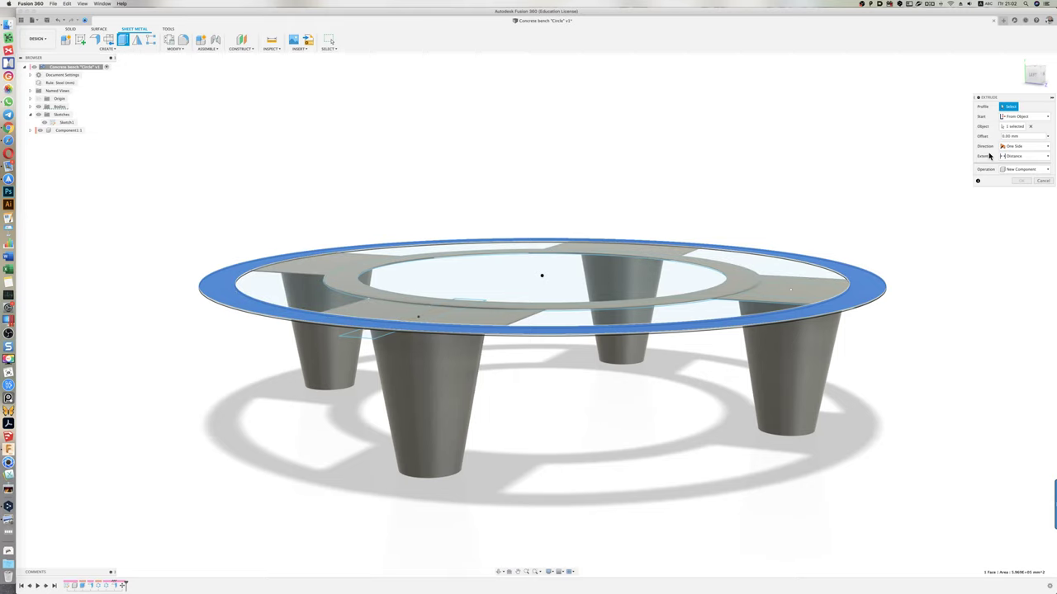
pyautogui.click(1042, 181)
pyautogui.keyDown('shift'); pyautogui.moveTo(399, 185); pyautogui.dragTo(410, 230, button='middle'); pyautogui.keyUp('shift')
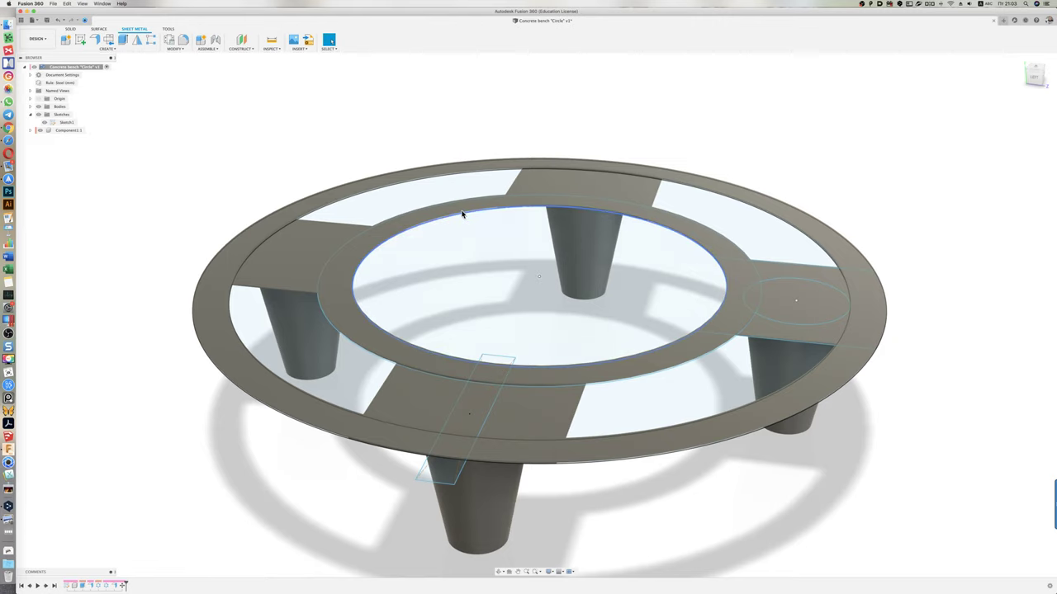
# - Select the small rectangle and strip profiles beside the front leg for extrusion
pyautogui.press('e')
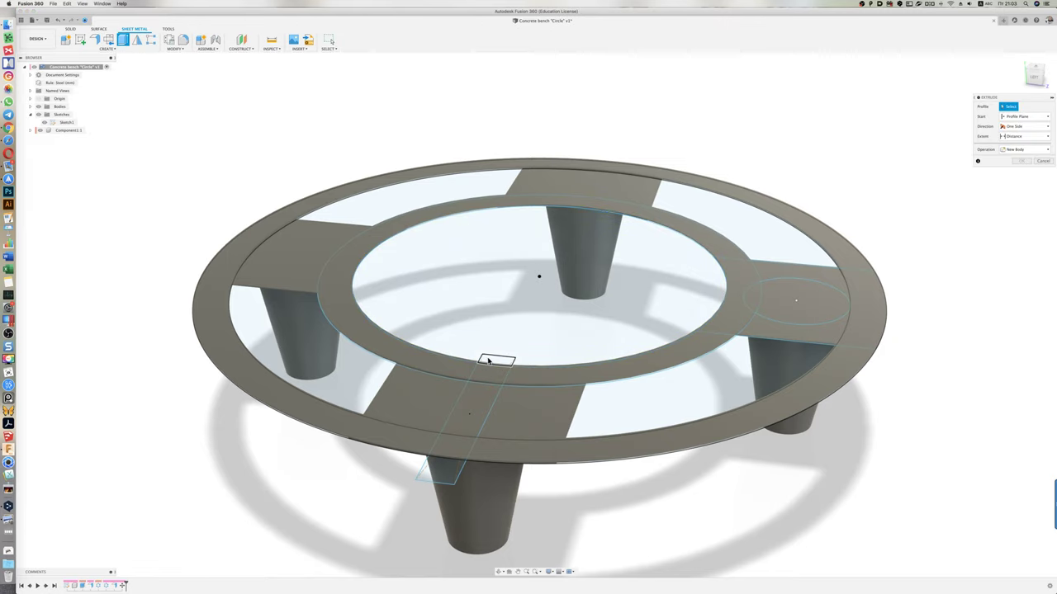
pyautogui.click(489, 362)
pyautogui.click(490, 361)
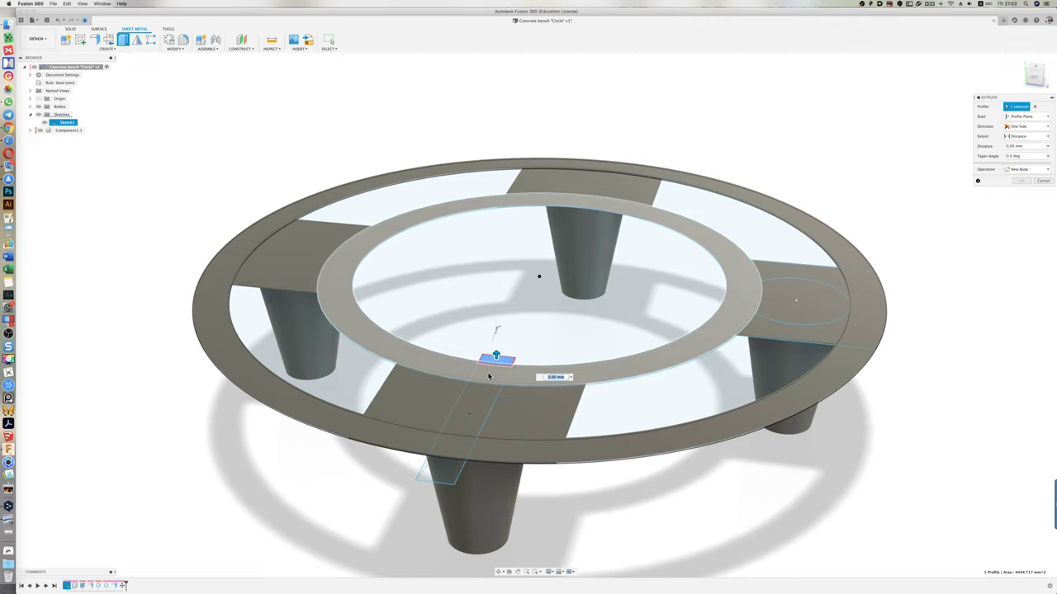
pyautogui.click(477, 399)
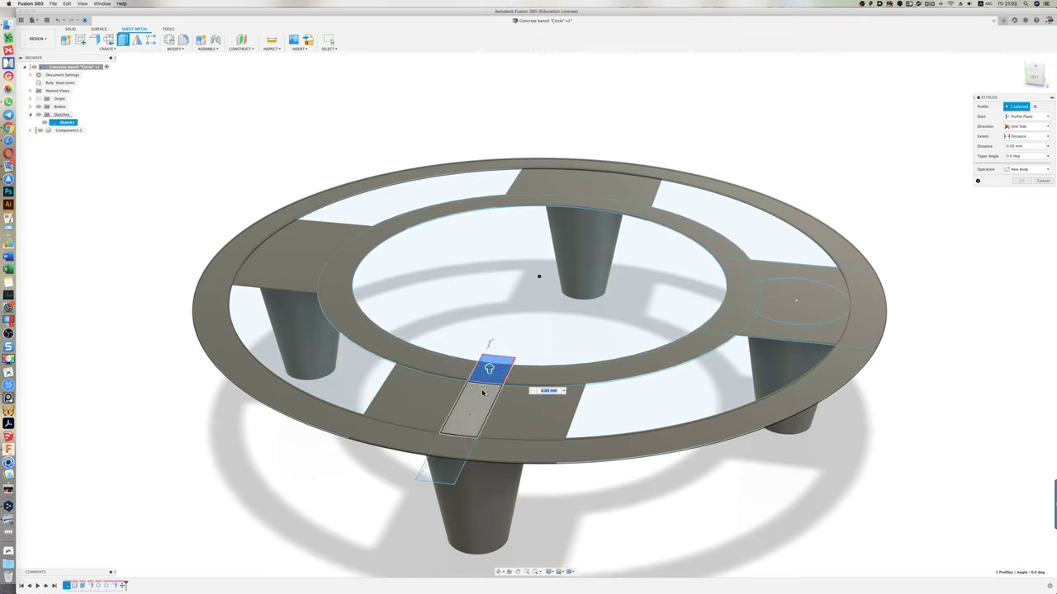
pyautogui.click(445, 476)
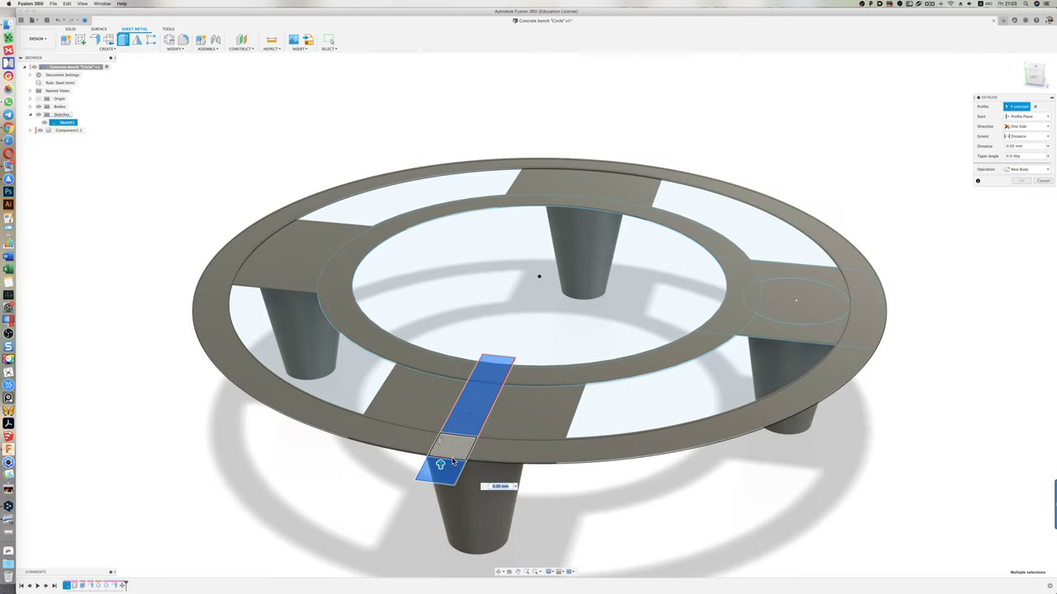
pyautogui.click(452, 460)
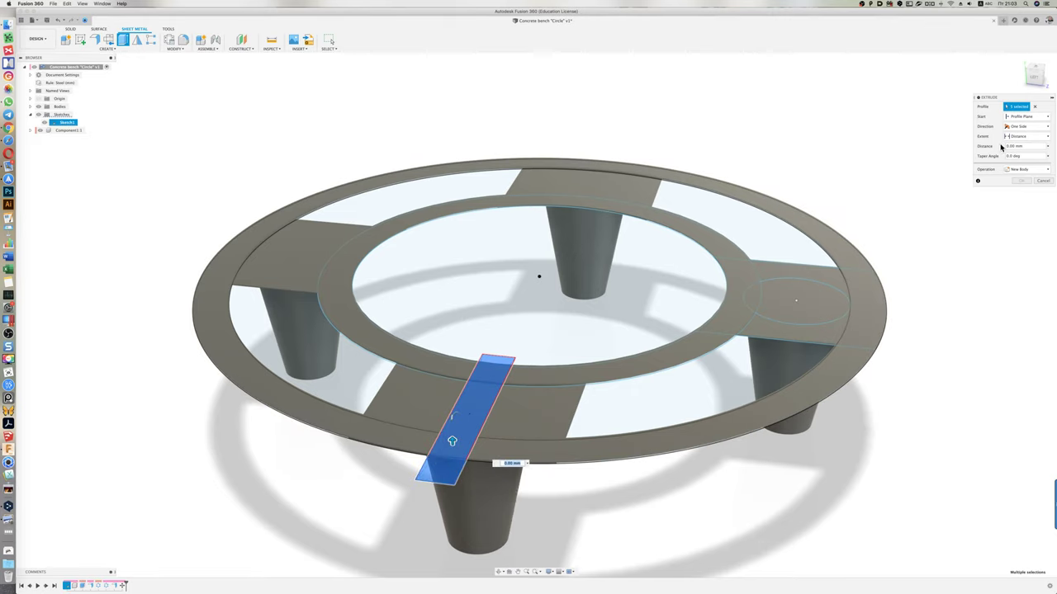
# - Extrude them 40 mm from the outer ring as a new component, Component2:1
pyautogui.click(1024, 117)
pyautogui.click(1025, 136)
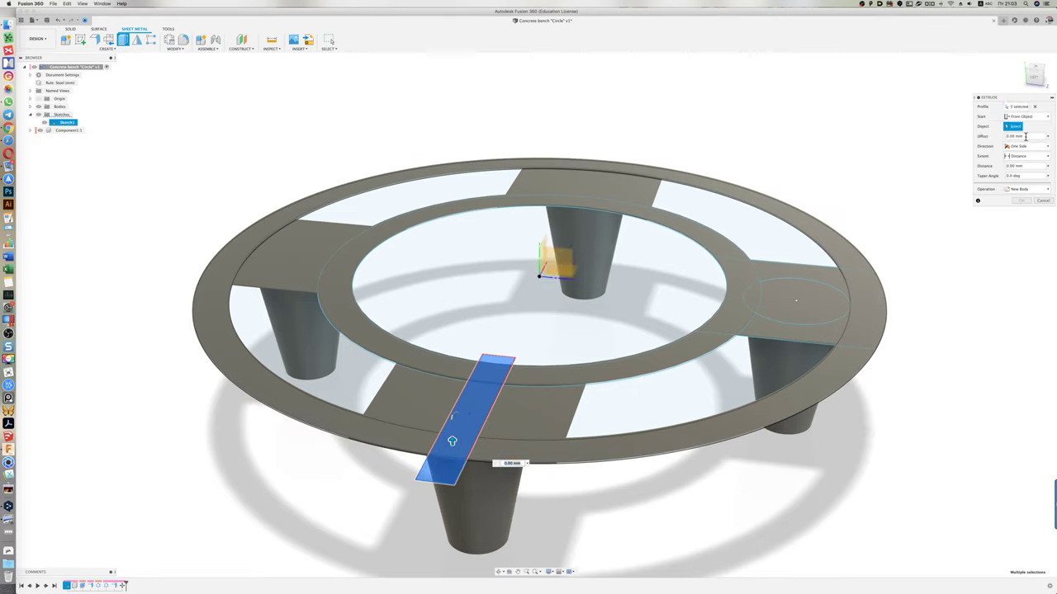
pyautogui.click(592, 449)
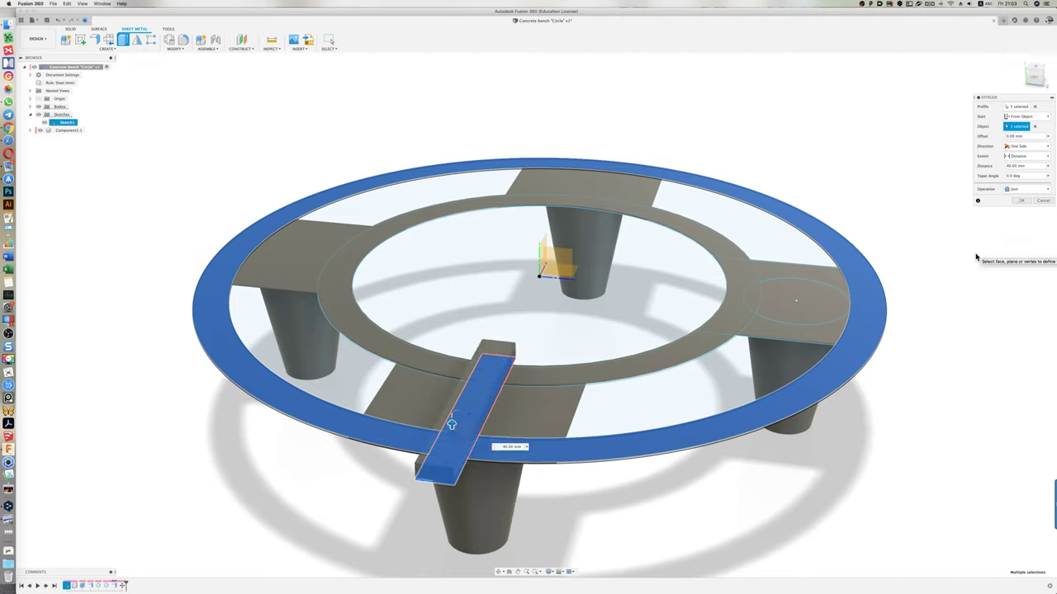
pyautogui.click(1027, 189)
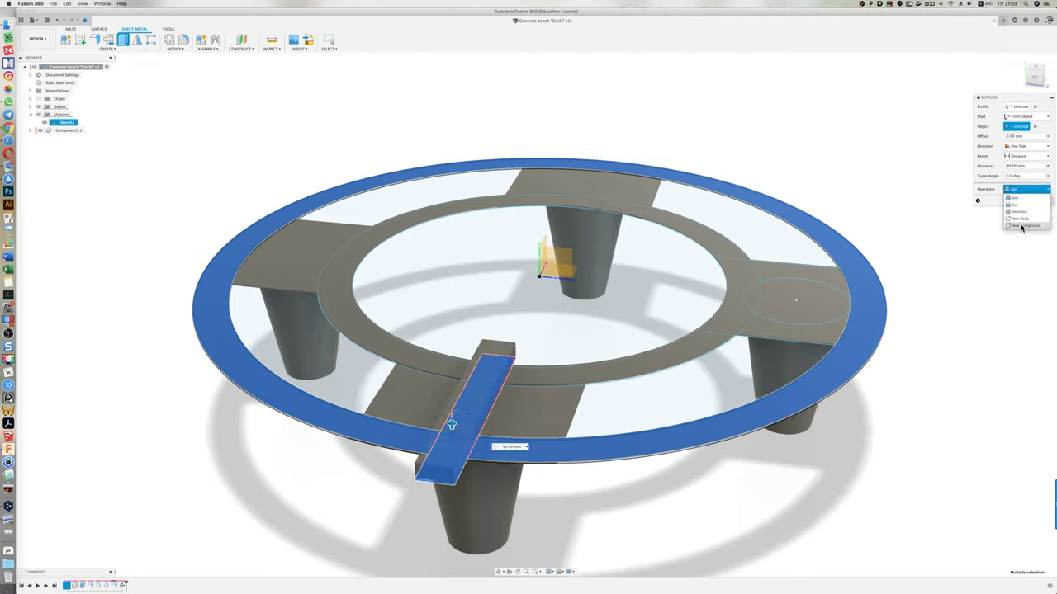
pyautogui.click(1022, 225)
pyautogui.click(1023, 201)
pyautogui.moveTo(993, 283)
pyautogui.keyDown('shift'); pyautogui.mouseDown(button='middle')
pyautogui.moveTo(990, 265)
pyautogui.moveTo(961, 285)
pyautogui.mouseUp(button='middle'); pyautogui.keyUp('shift')
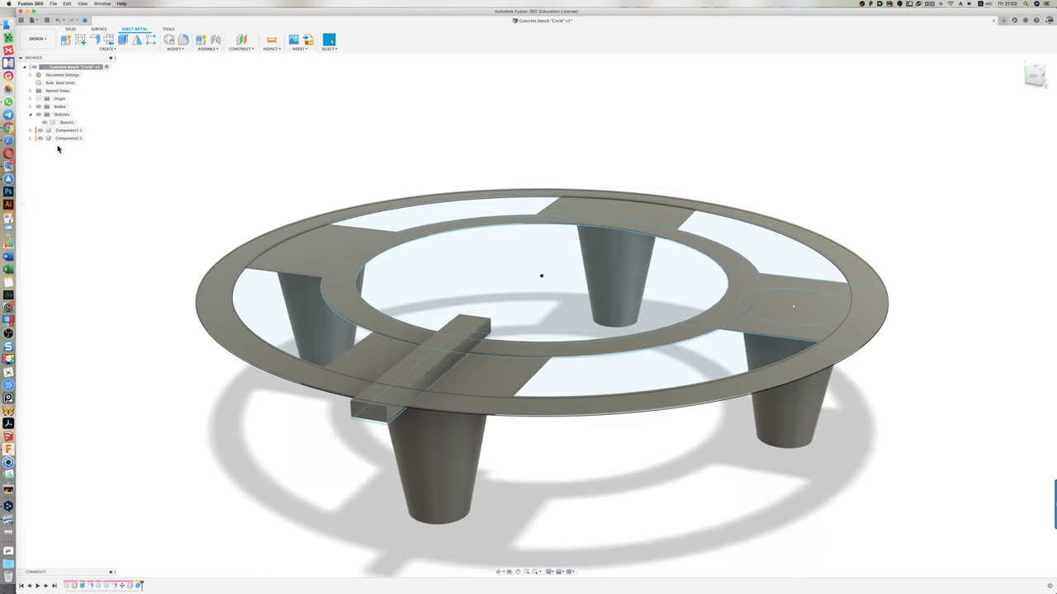
# - Circularly pattern the plank body about the inner ring edge with 50 copies
pyautogui.click(74, 32)
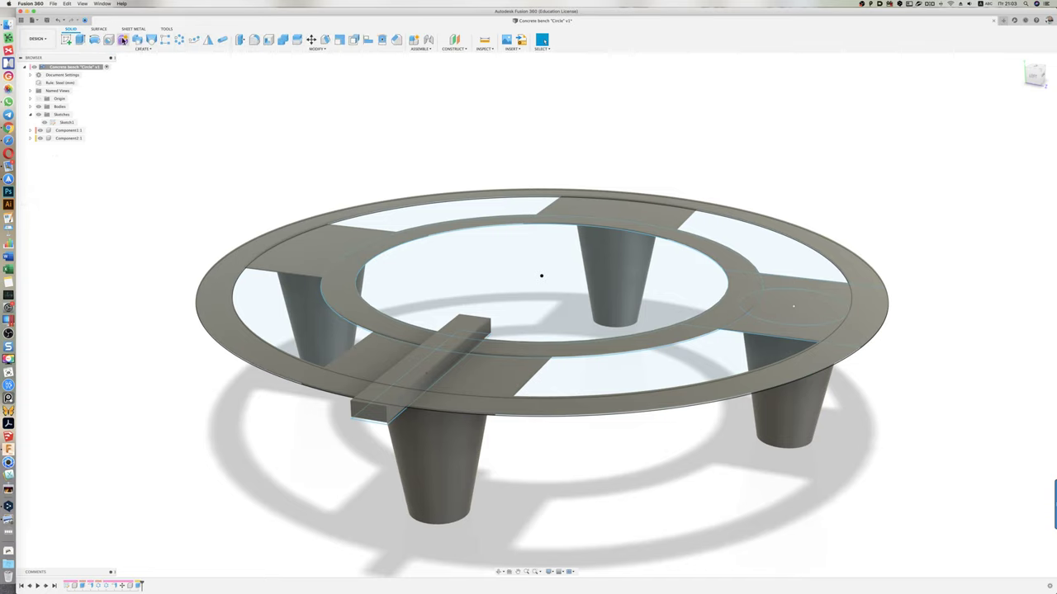
pyautogui.click(180, 40)
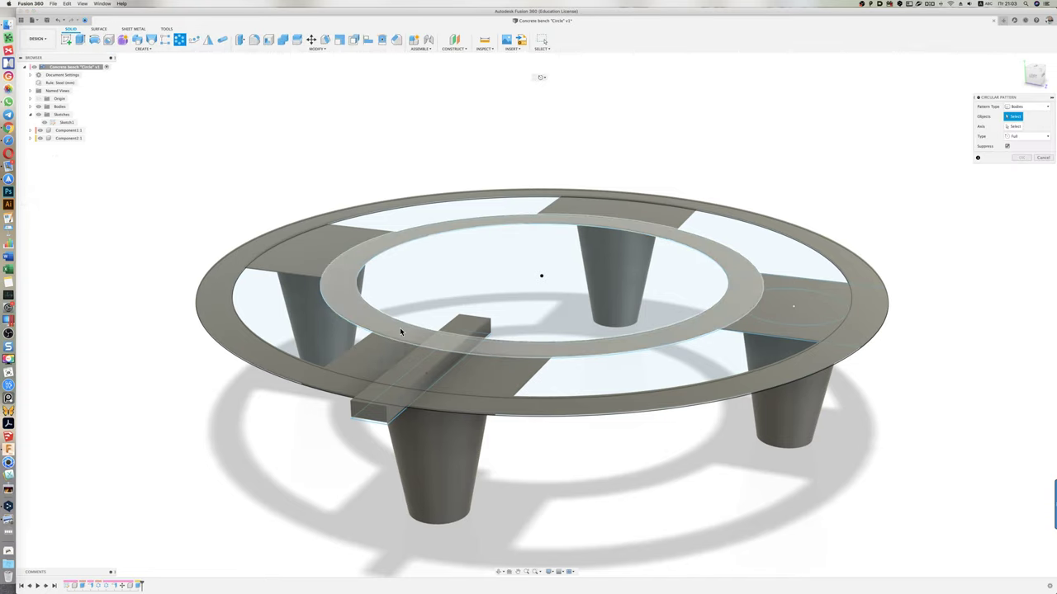
pyautogui.click(440, 349)
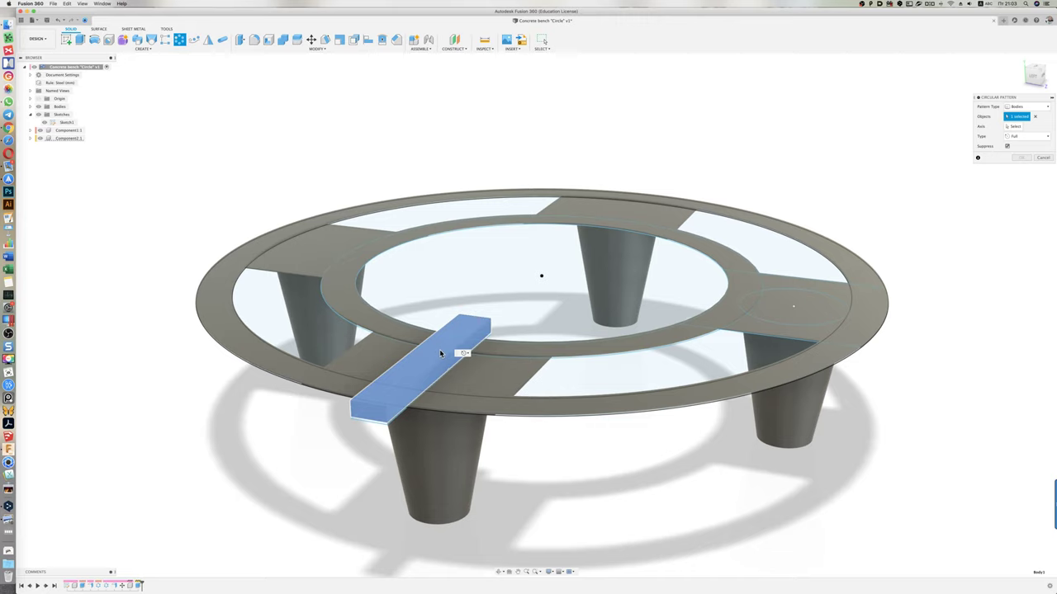
pyautogui.click(1015, 126)
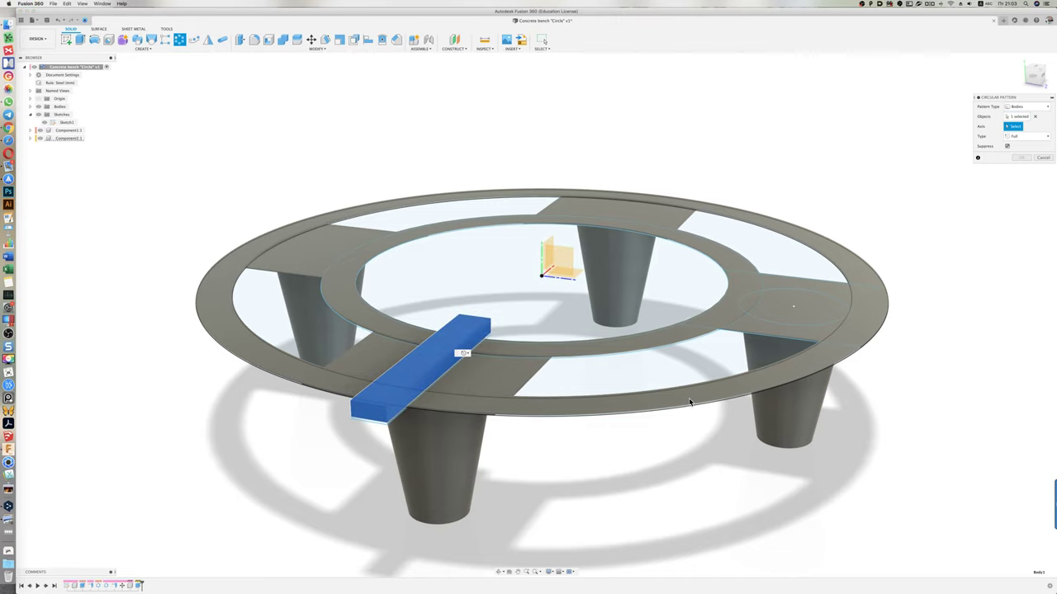
pyautogui.click(559, 360)
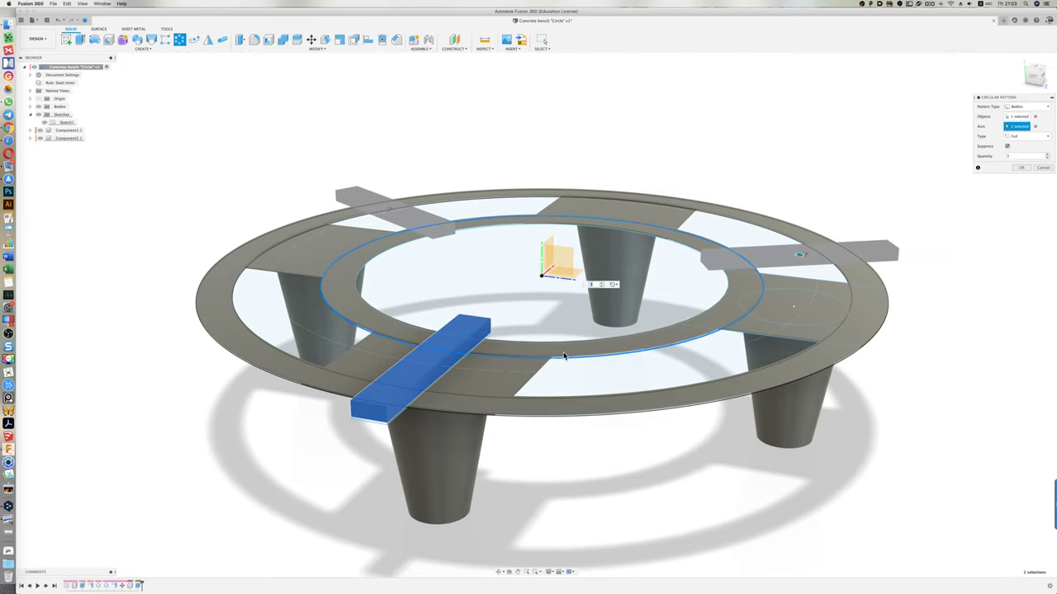
pyautogui.click(1036, 71)
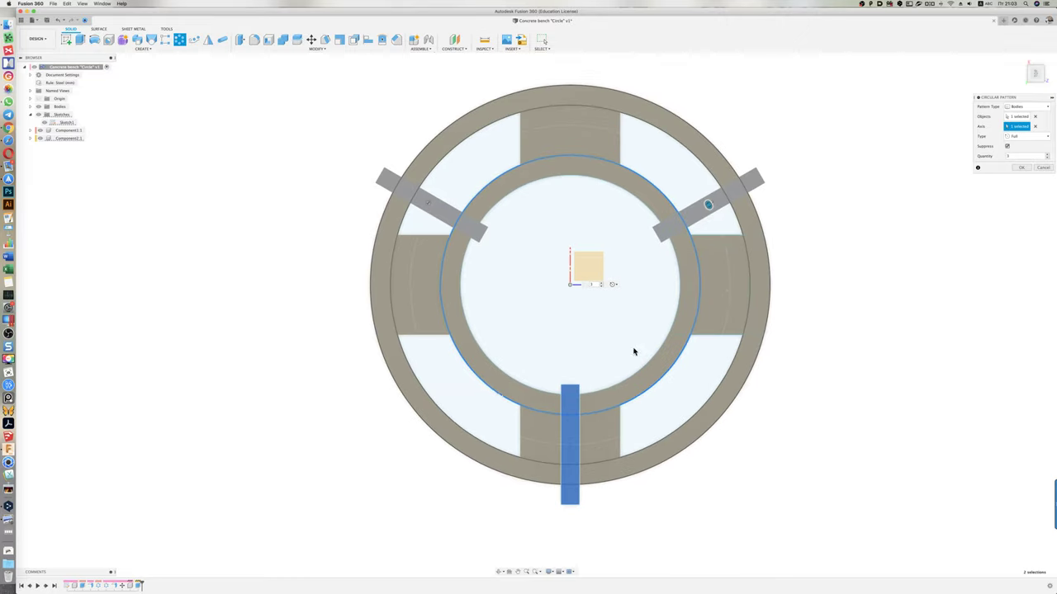
pyautogui.click(596, 284)
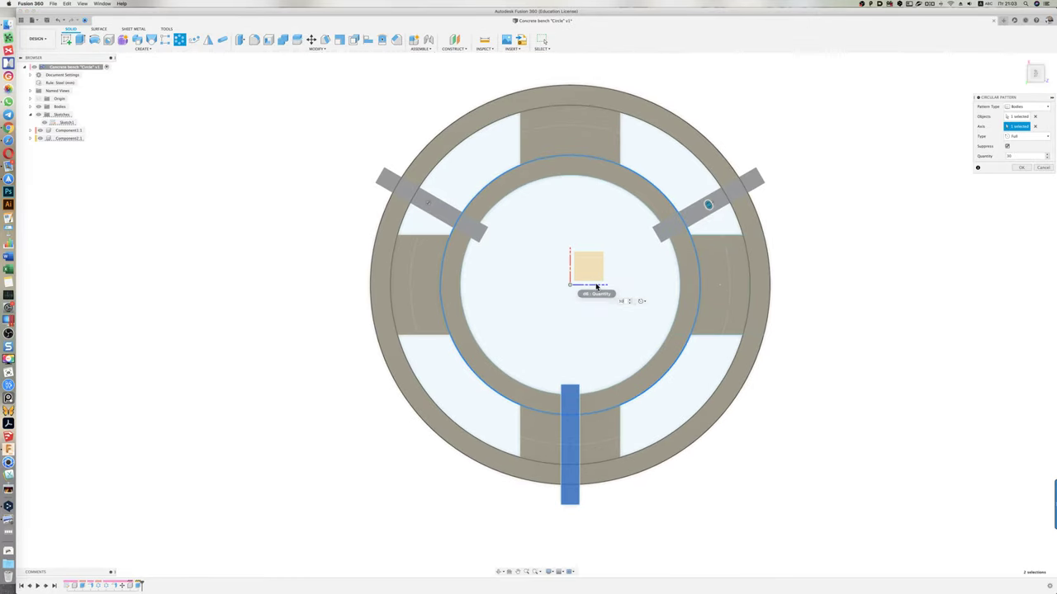
pyautogui.write('30')
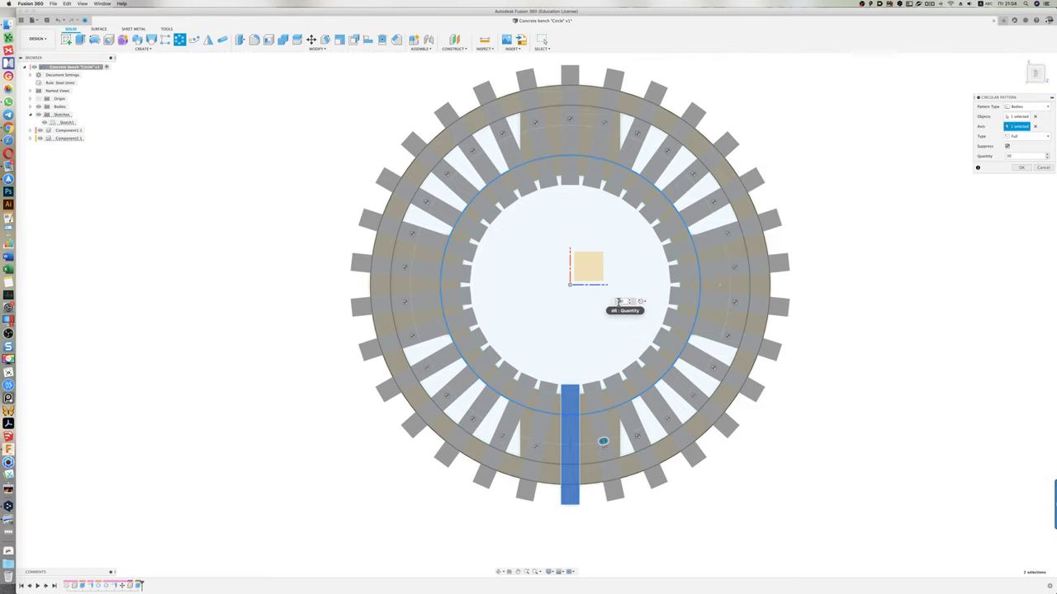
pyautogui.write('40')
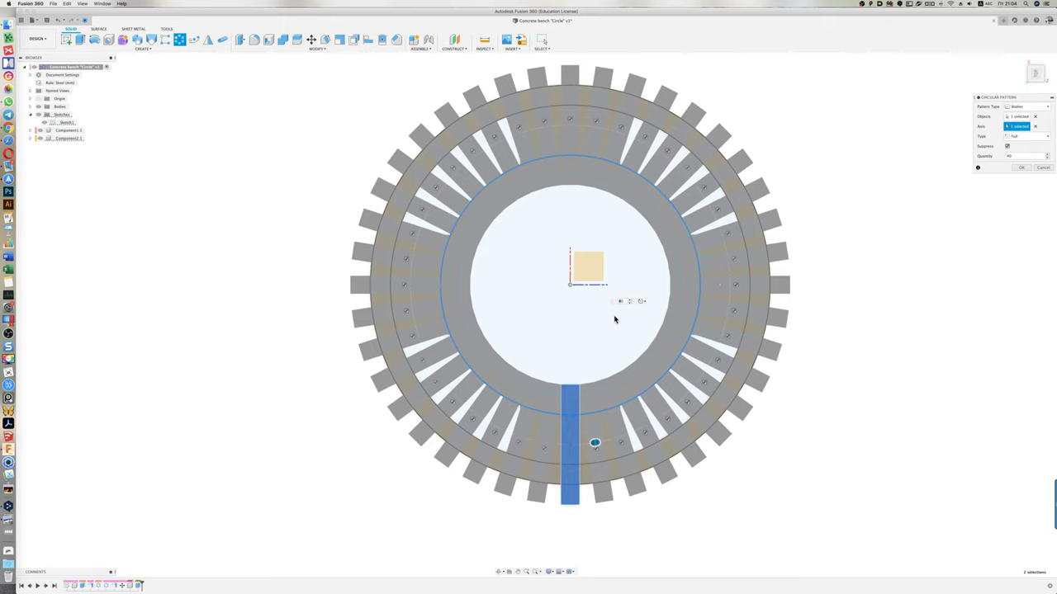
pyautogui.write('50')
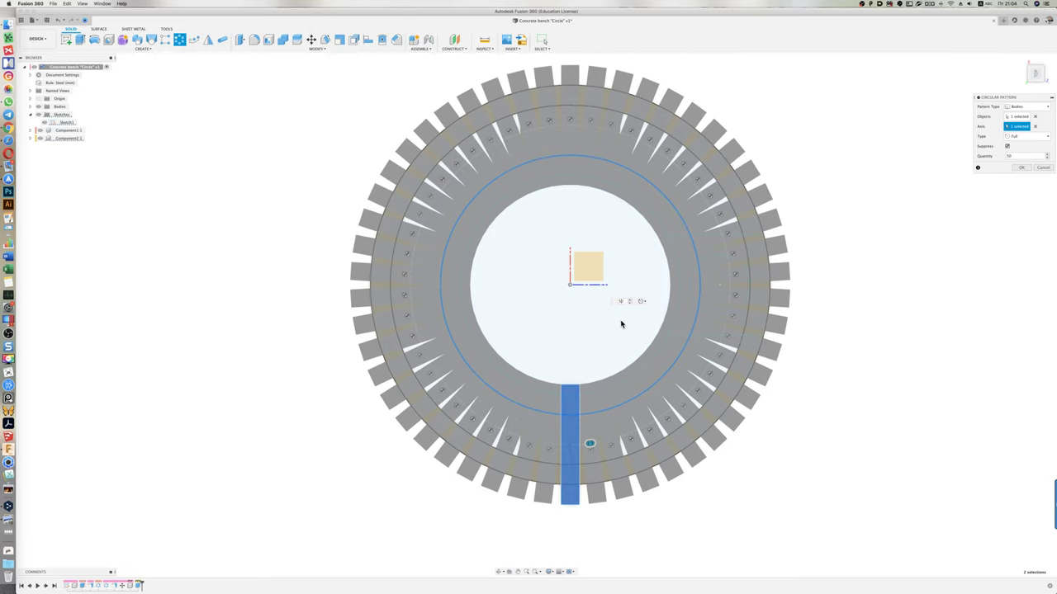
pyautogui.moveTo(620, 325)
pyautogui.keyDown('shift'); pyautogui.mouseDown(button='middle')
pyautogui.moveTo(625, 266)
pyautogui.moveTo(622, 300)
pyautogui.mouseUp(button='middle'); pyautogui.keyUp('shift')
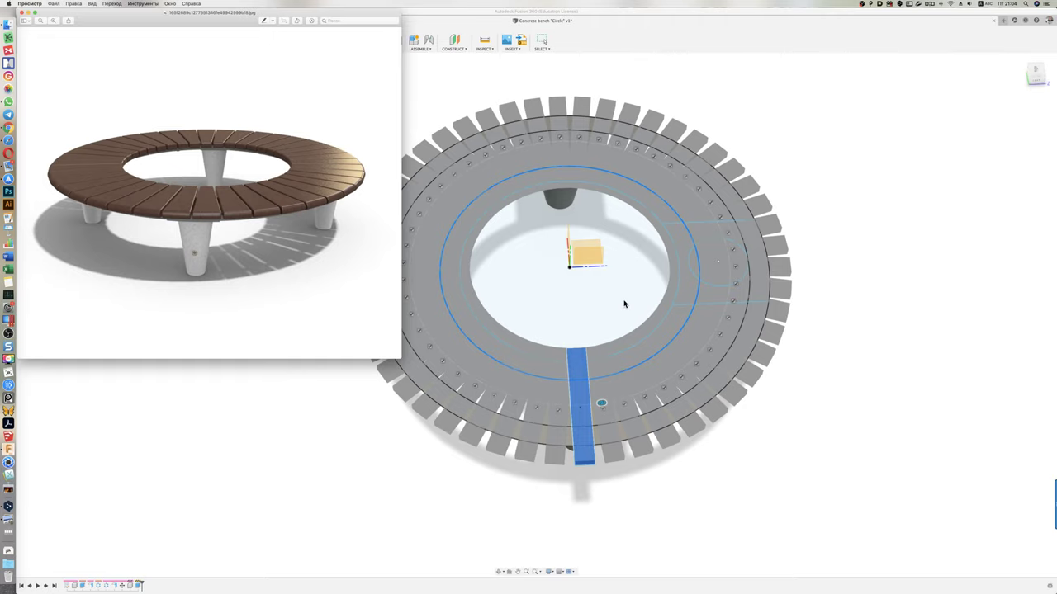
pyautogui.click(624, 304)
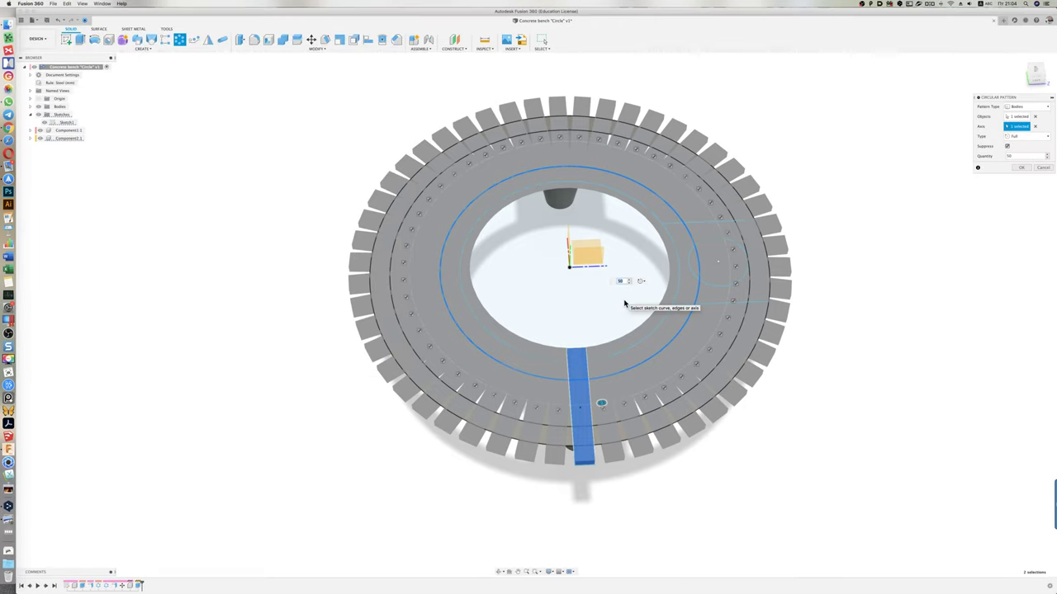
# - Finish the plank circular pattern and reopen Sketch1 for editing
pyautogui.click(1021, 168)
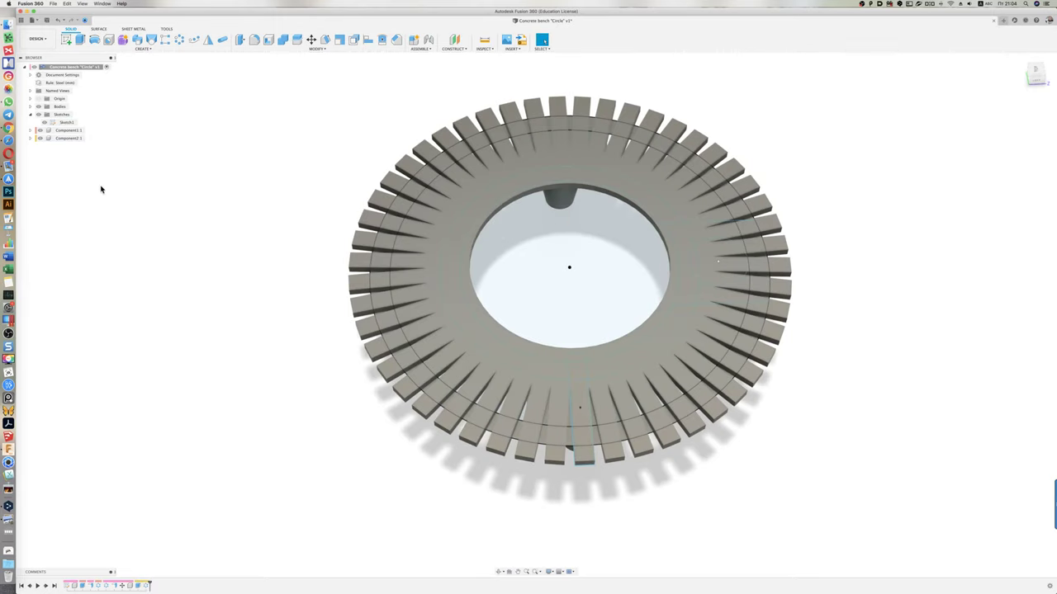
pyautogui.doubleClick(64, 123)
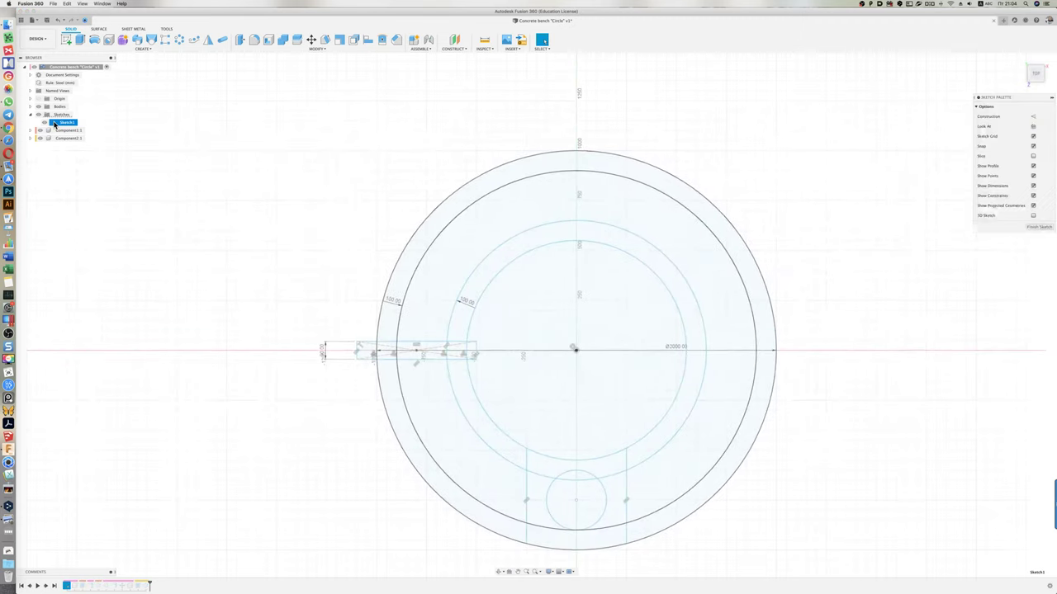
pyautogui.scroll(2, 414, 363)
pyautogui.scroll(3, 481, 389)
pyautogui.scroll(3, 432, 345)
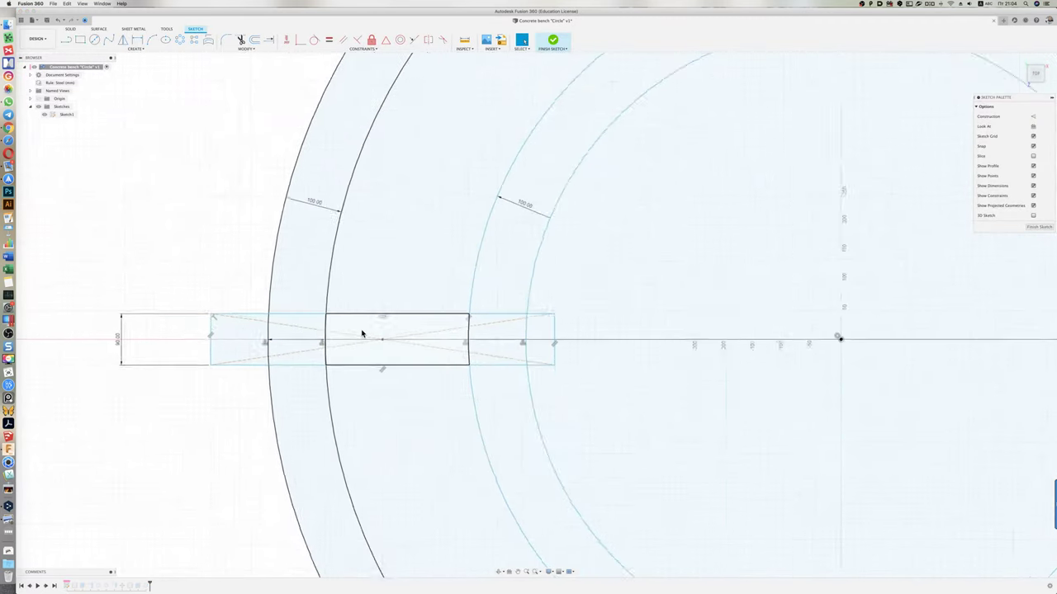
pyautogui.scroll(2, 361, 333)
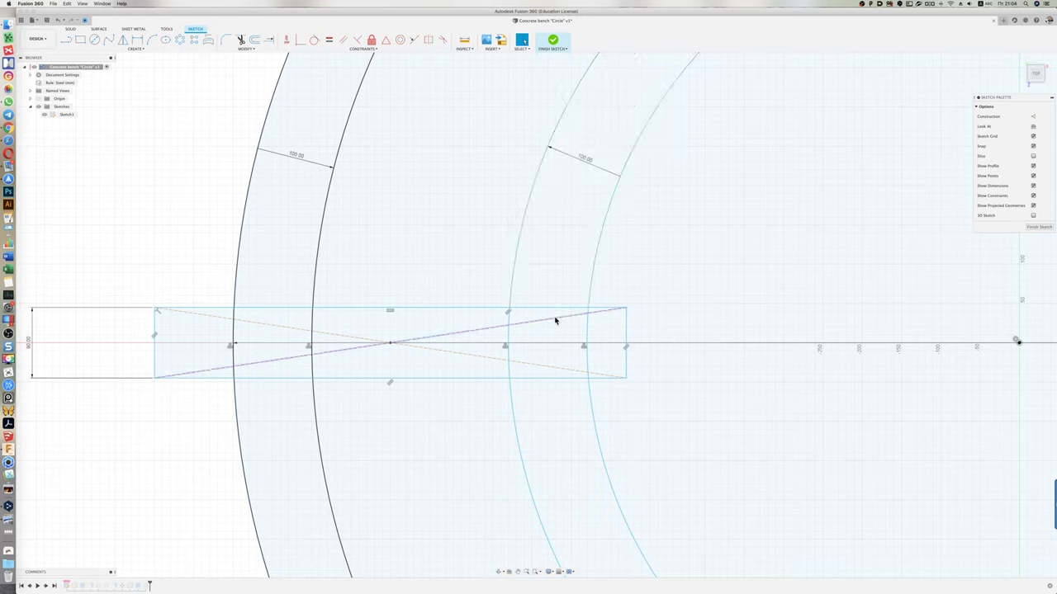
# - Delete the two diagonal construction lines from the plank rectangle
pyautogui.click(555, 320)
pyautogui.press('Delete')
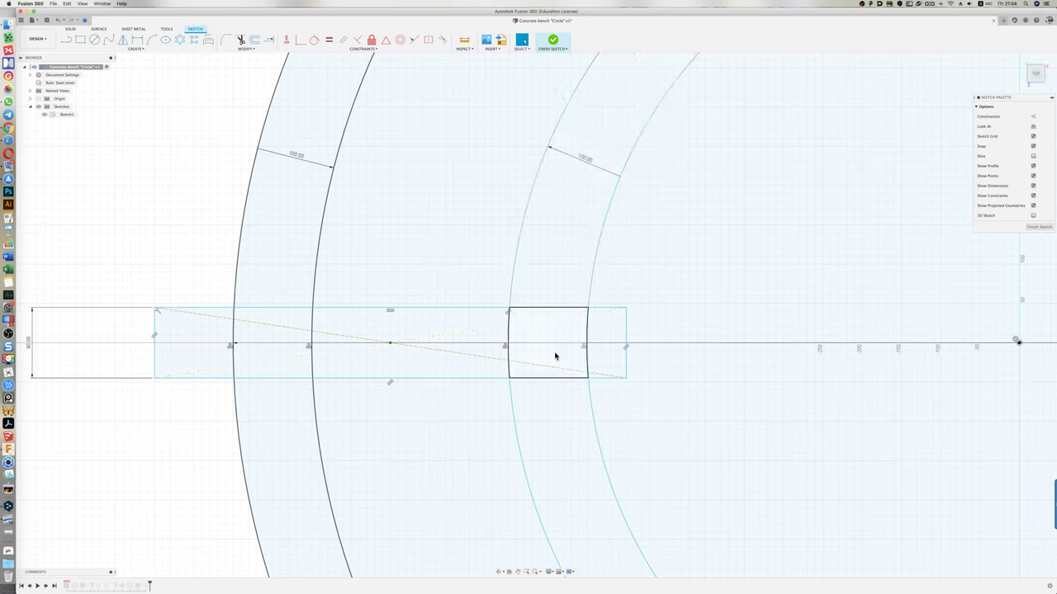
pyautogui.click(552, 368)
pyautogui.press('Delete')
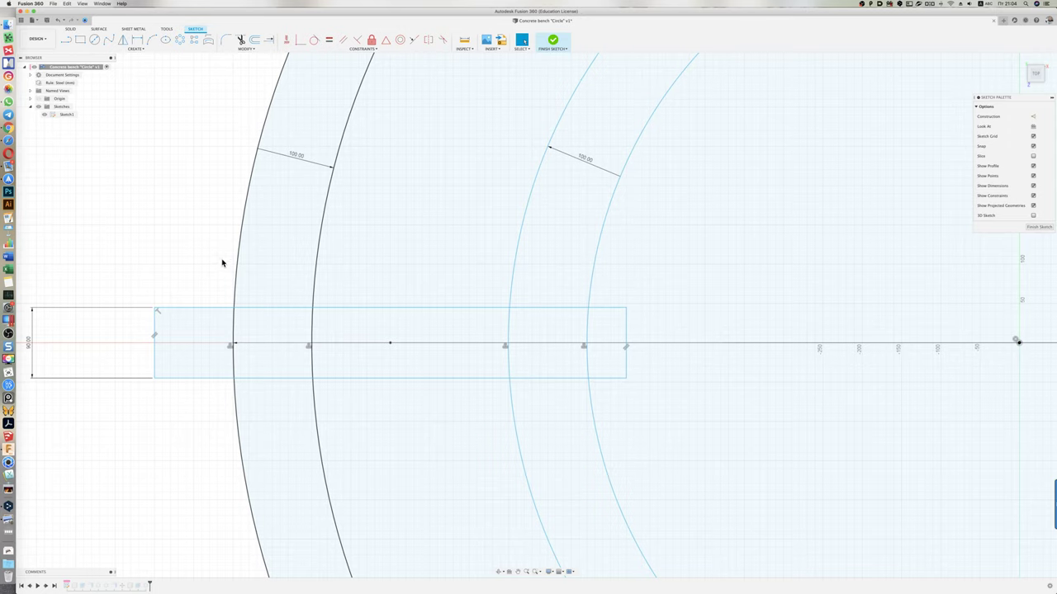
# - Attempt a dimension on the rectangle's right edge, declining the over-constraining dimension
pyautogui.press('d')
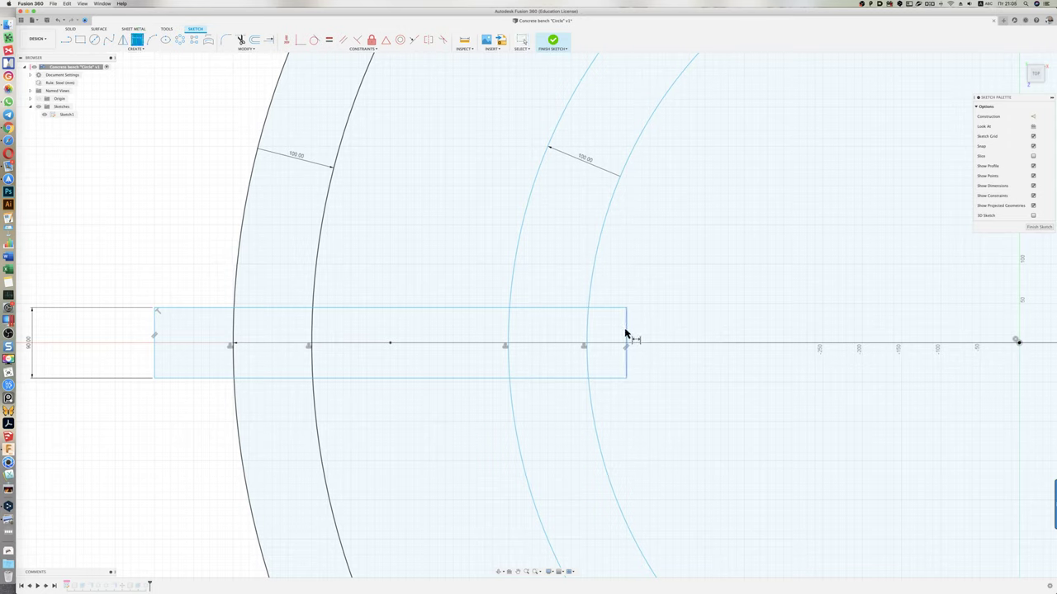
pyautogui.click(626, 334)
pyautogui.click(655, 341)
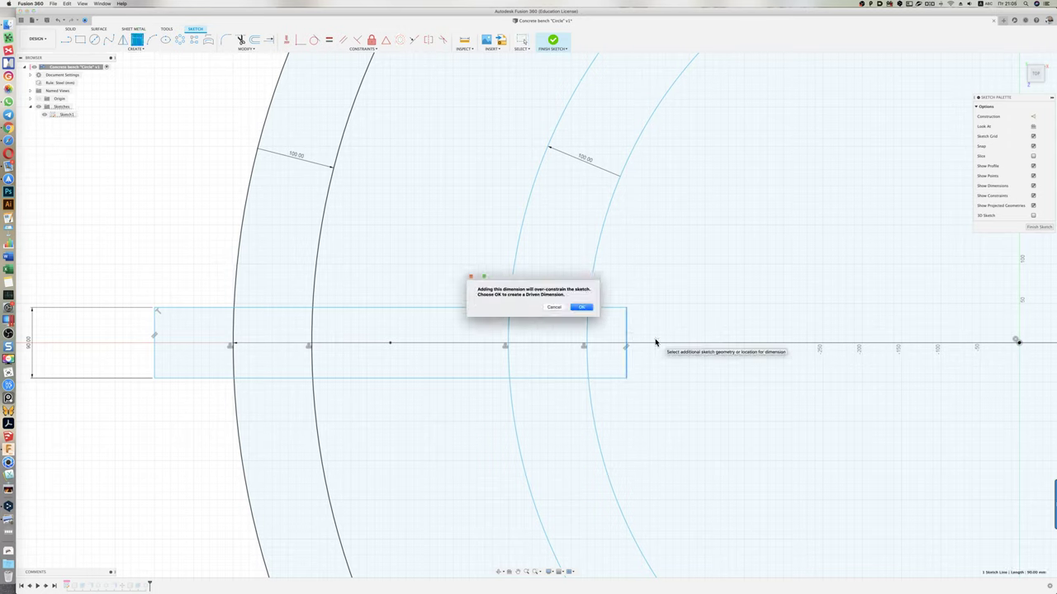
pyautogui.click(556, 308)
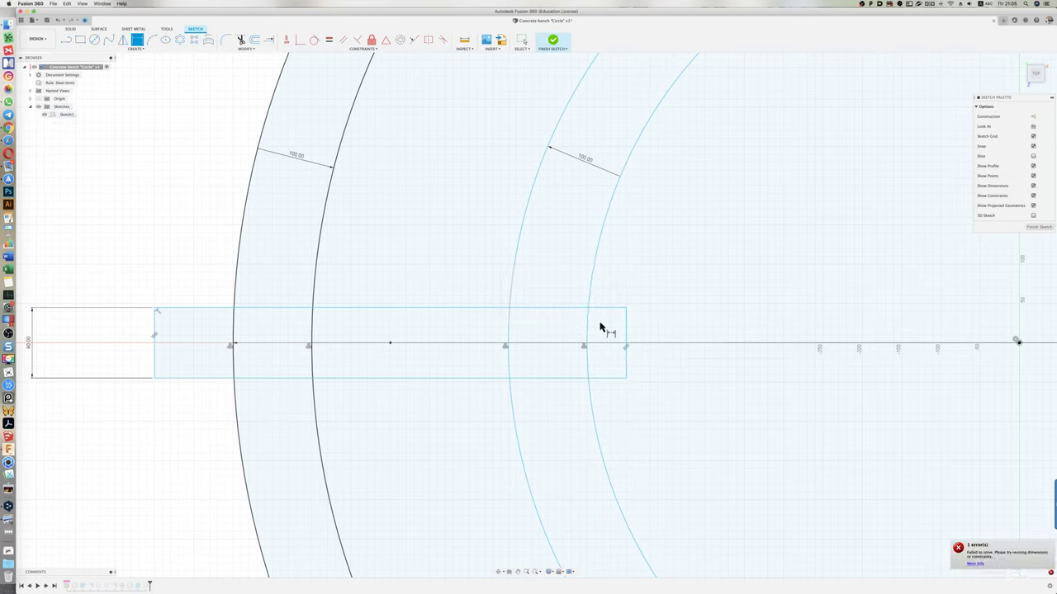
pyautogui.press('Escape')
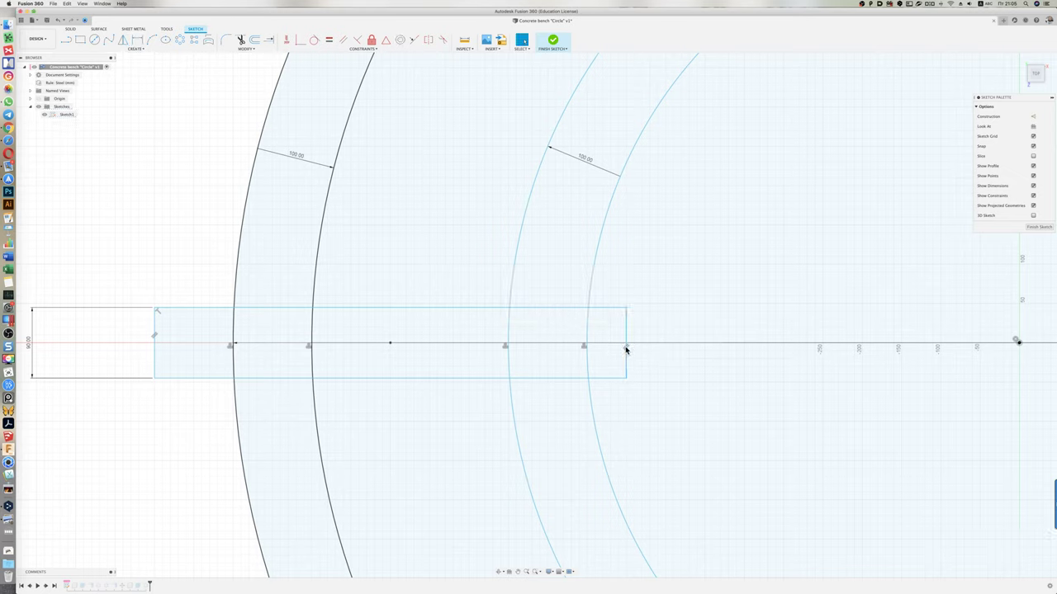
pyautogui.click(625, 350)
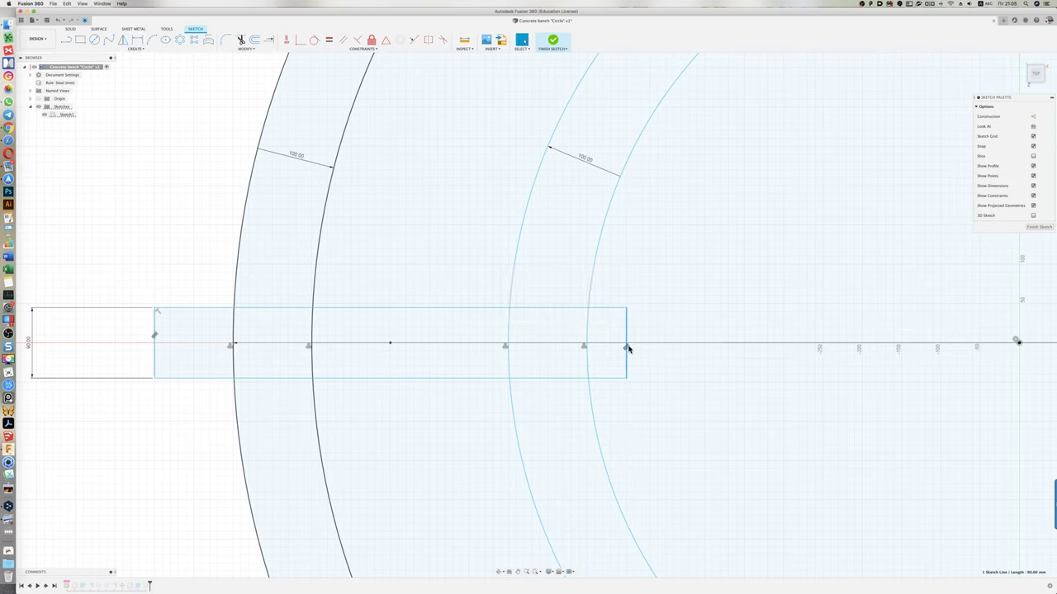
pyautogui.press('Escape')
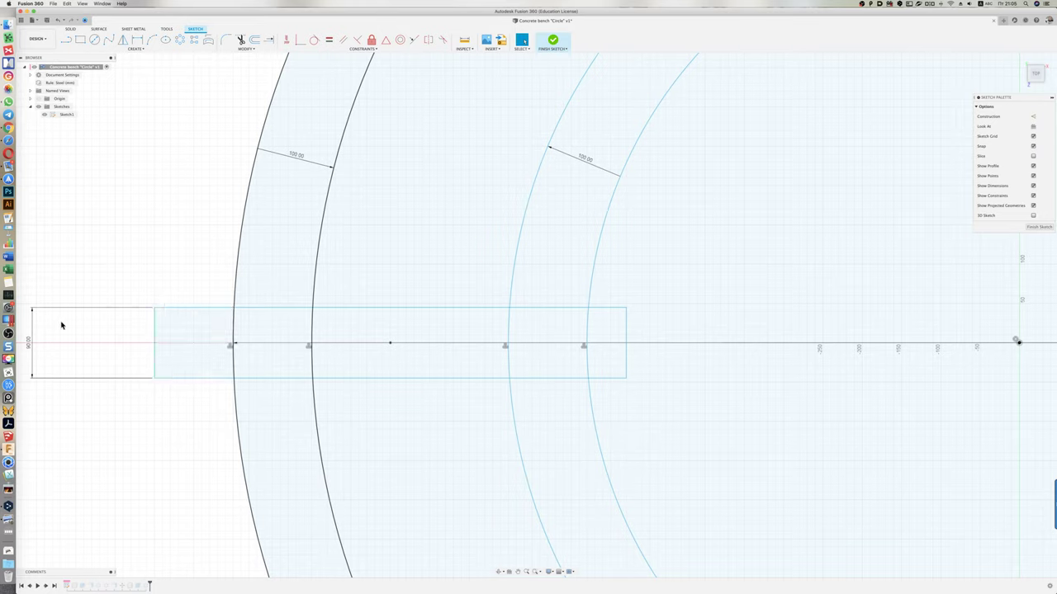
# - Undo the extra small rectangle and dimension the right end 90 mm
pyautogui.press('super+z')
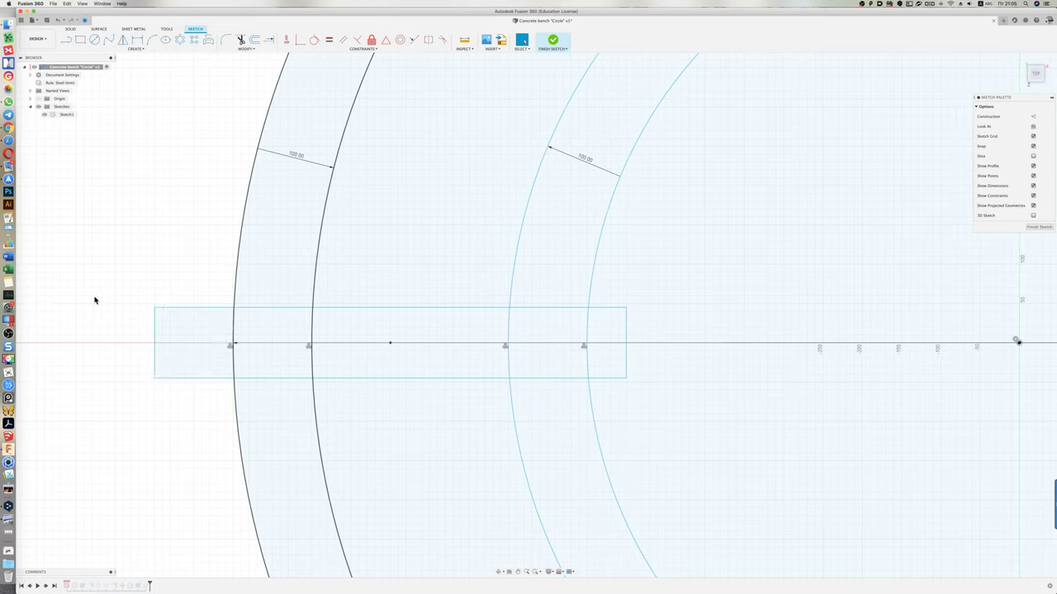
pyautogui.press('d')
pyautogui.click(626, 337)
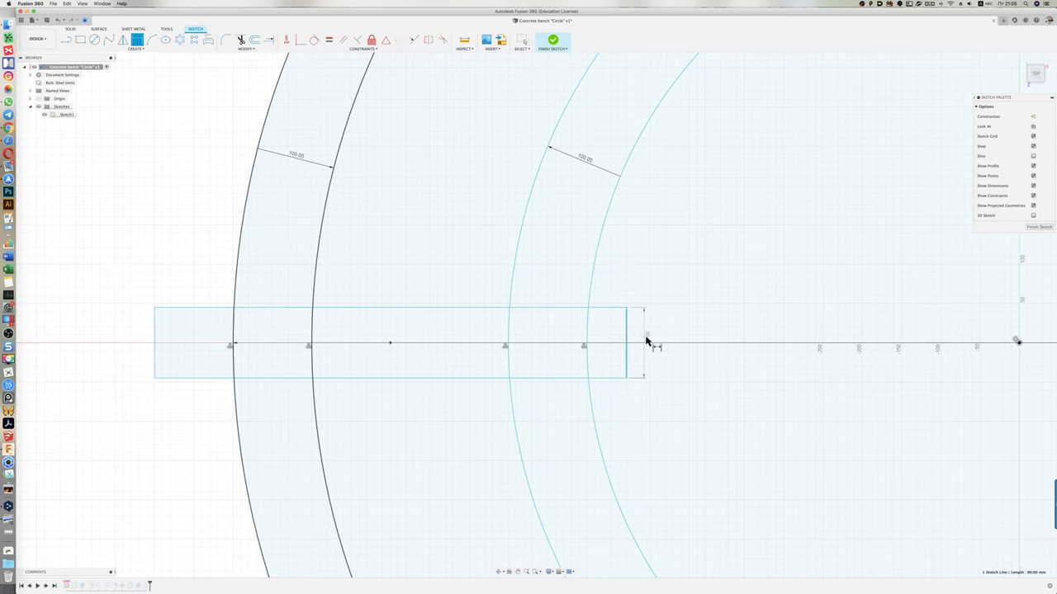
pyautogui.click(654, 338)
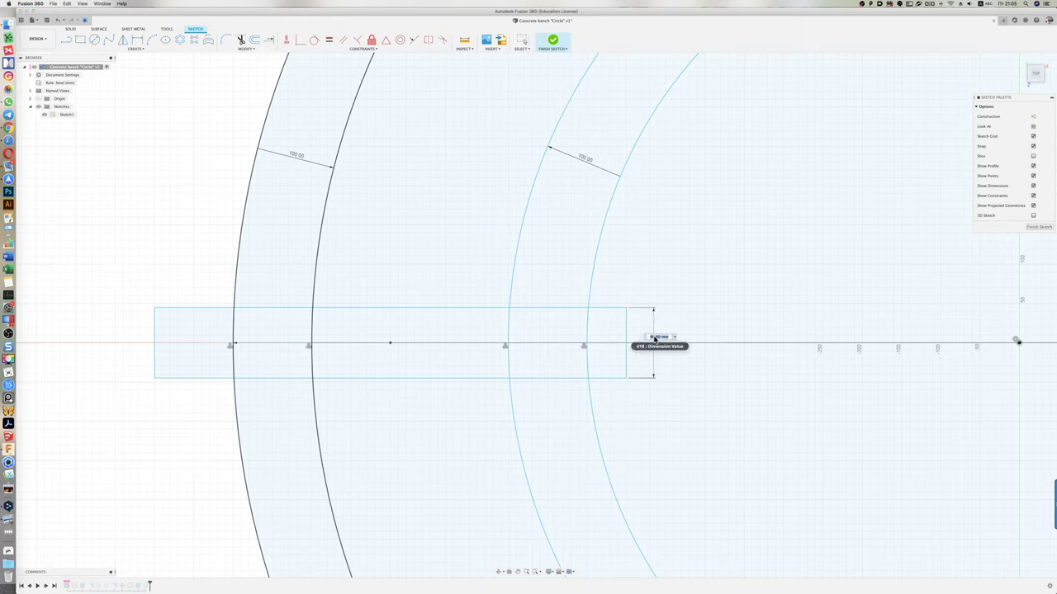
pyautogui.press('Return')
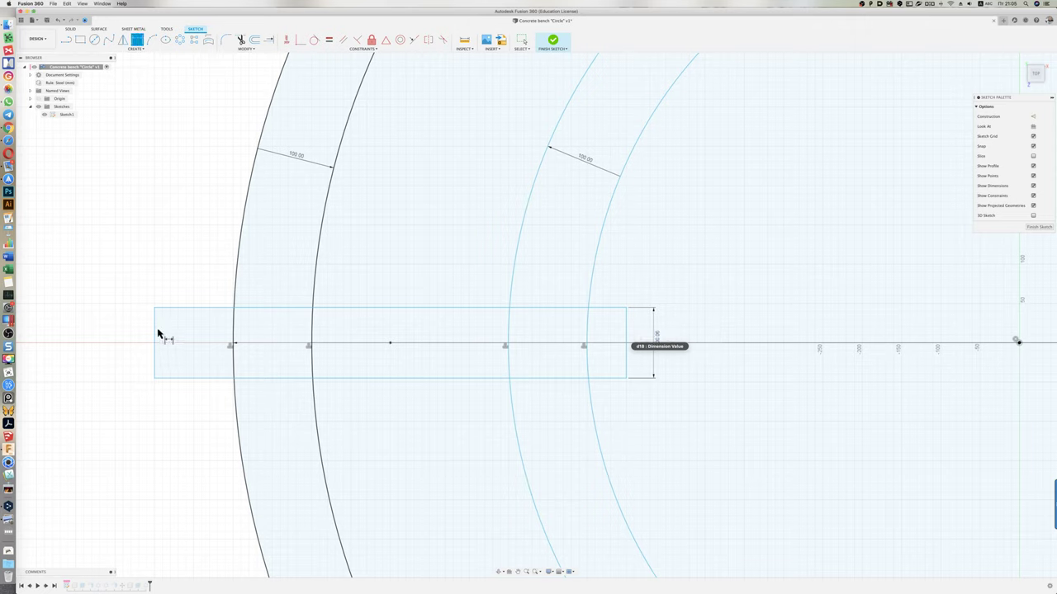
# - Dimension the rectangle's left end 120 mm so the plank tapers
pyautogui.click(154, 341)
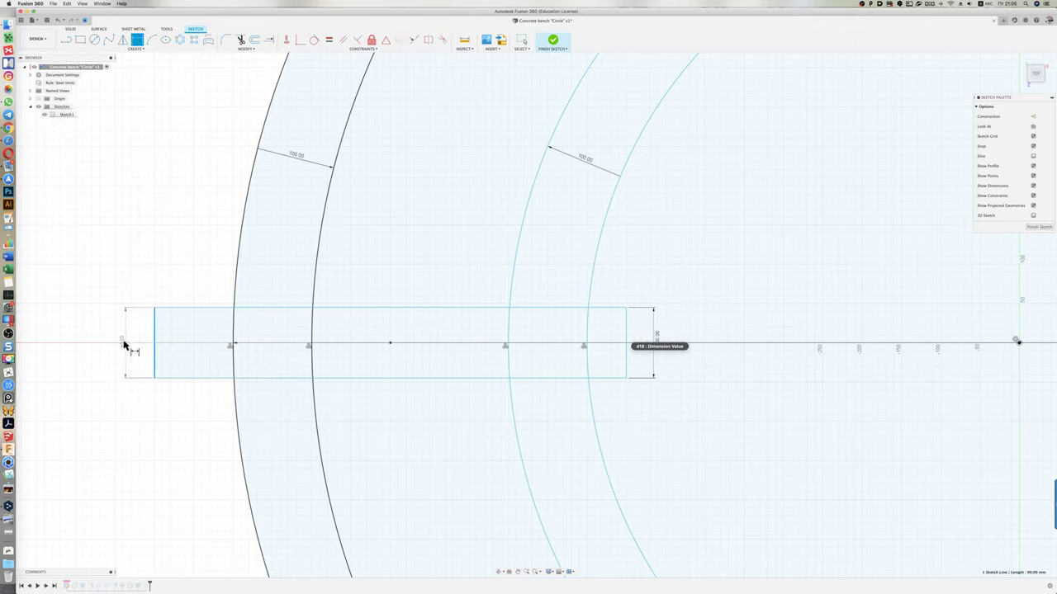
pyautogui.click(121, 343)
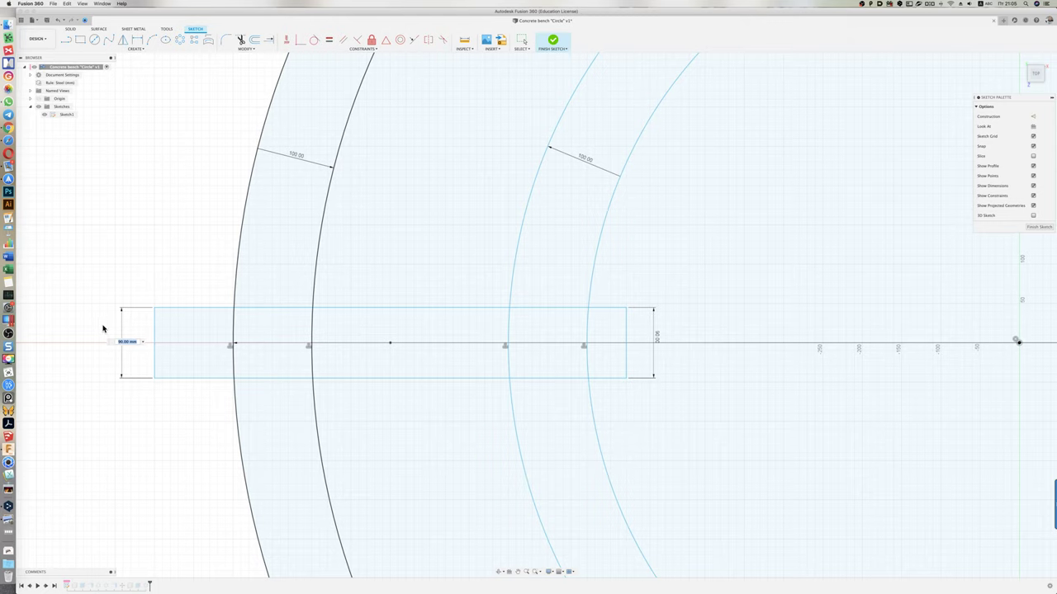
pyautogui.write('9')
pyautogui.press('Return')
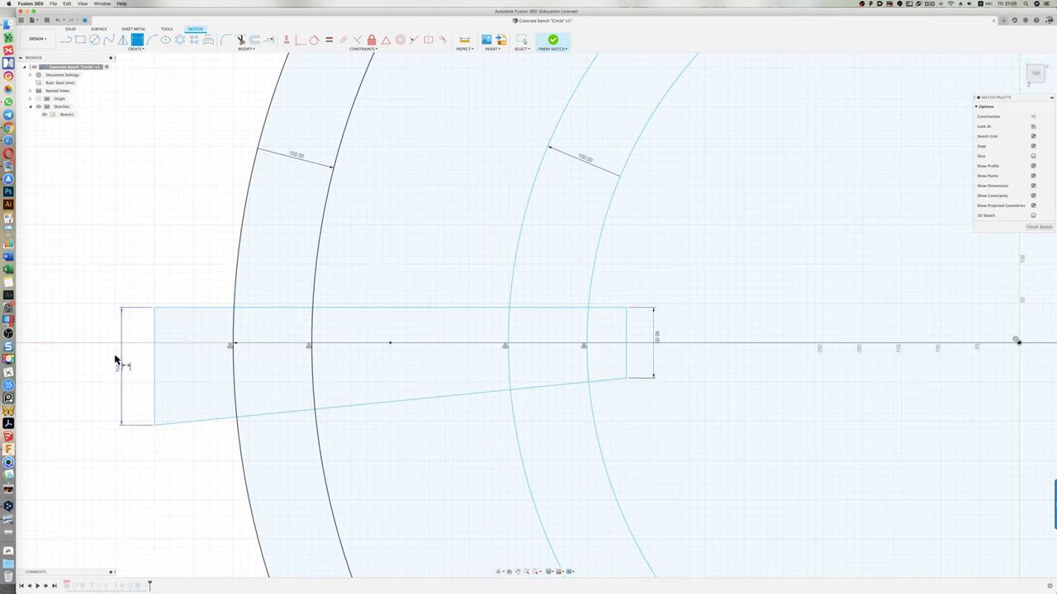
pyautogui.doubleClick(117, 363)
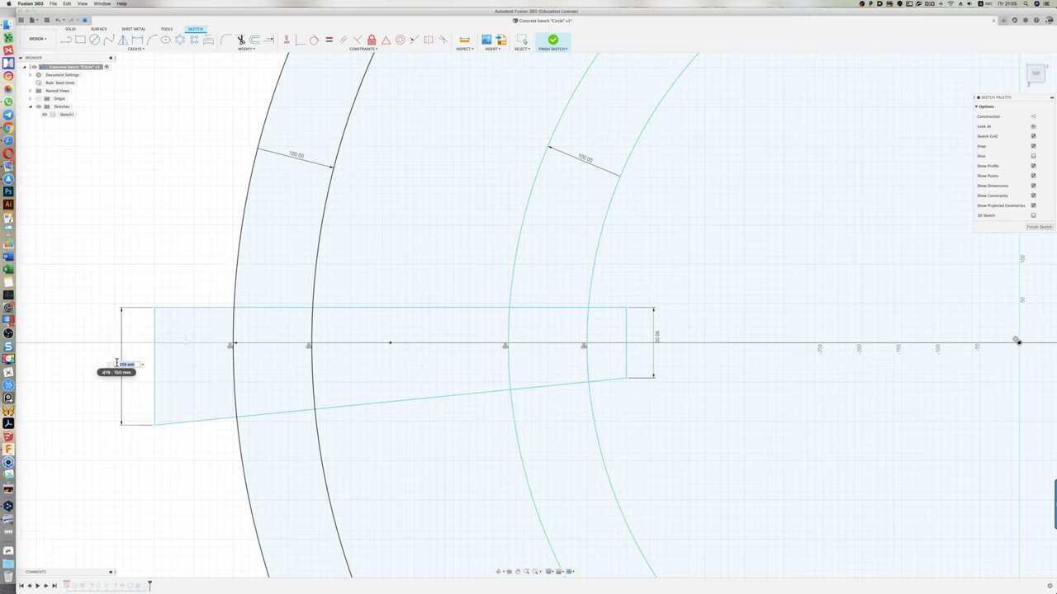
pyautogui.write('100')
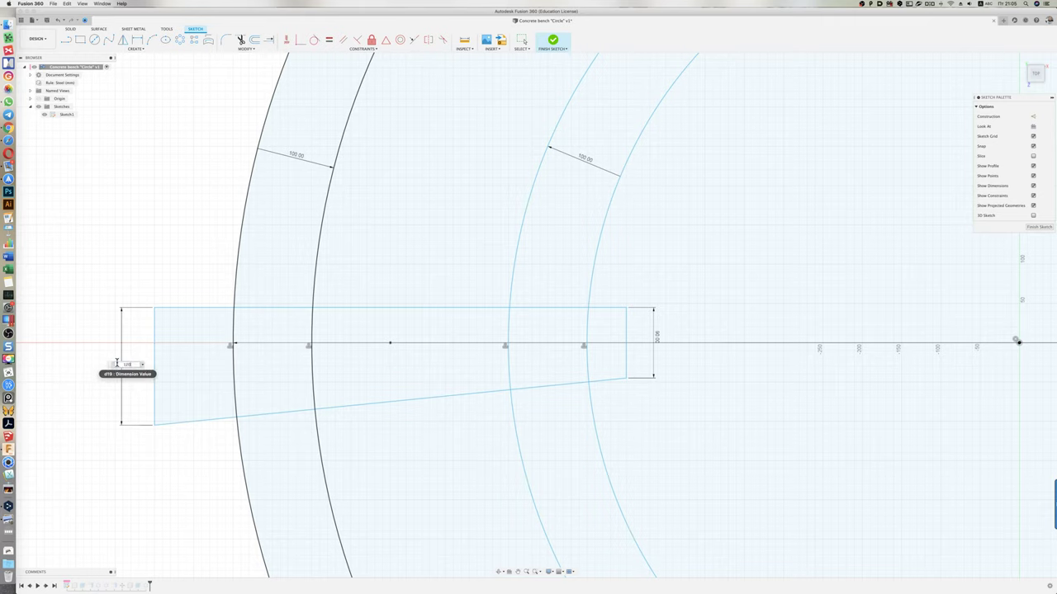
pyautogui.press('Return')
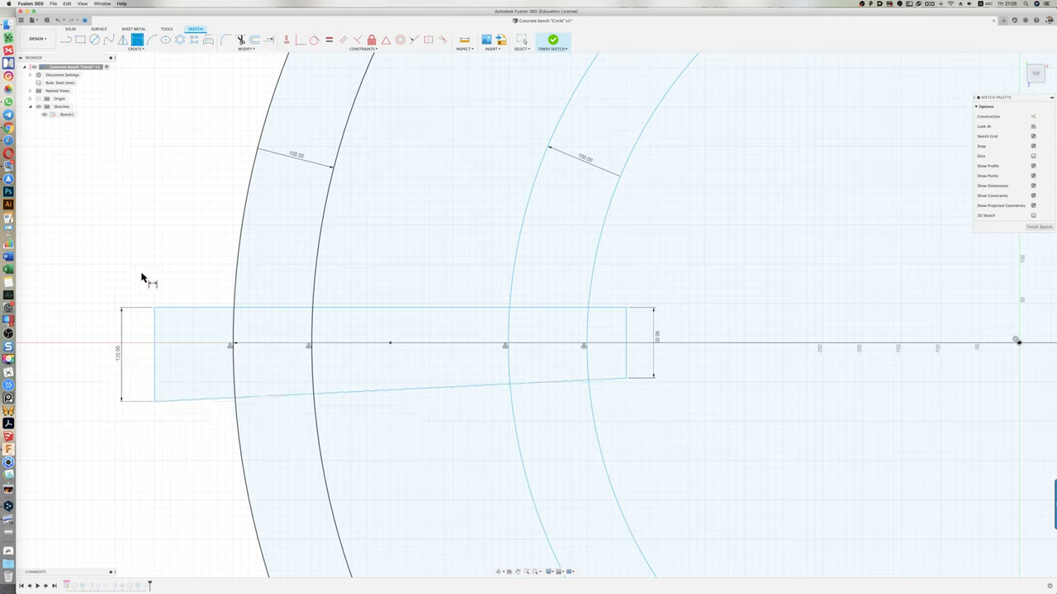
pyautogui.press('Escape')
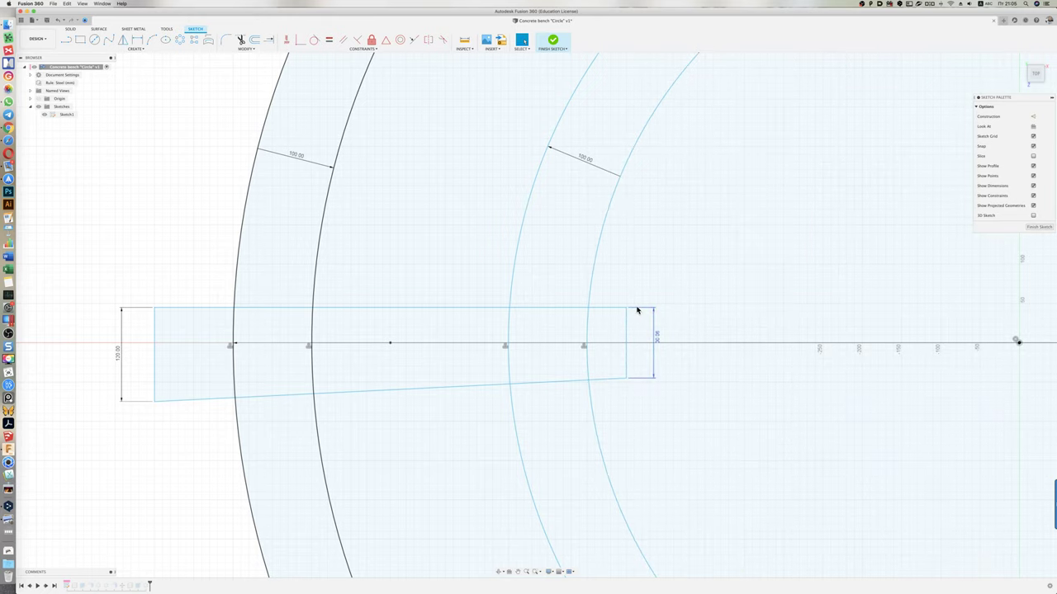
# - Draw a line along the centre axis from the right end to the left end
pyautogui.press('l')
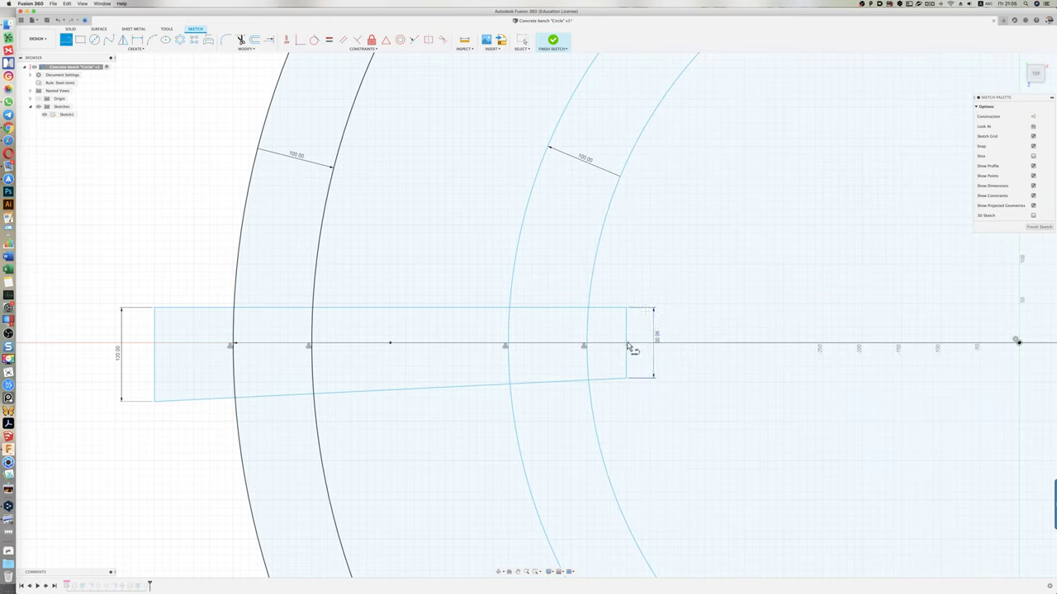
pyautogui.click(627, 344)
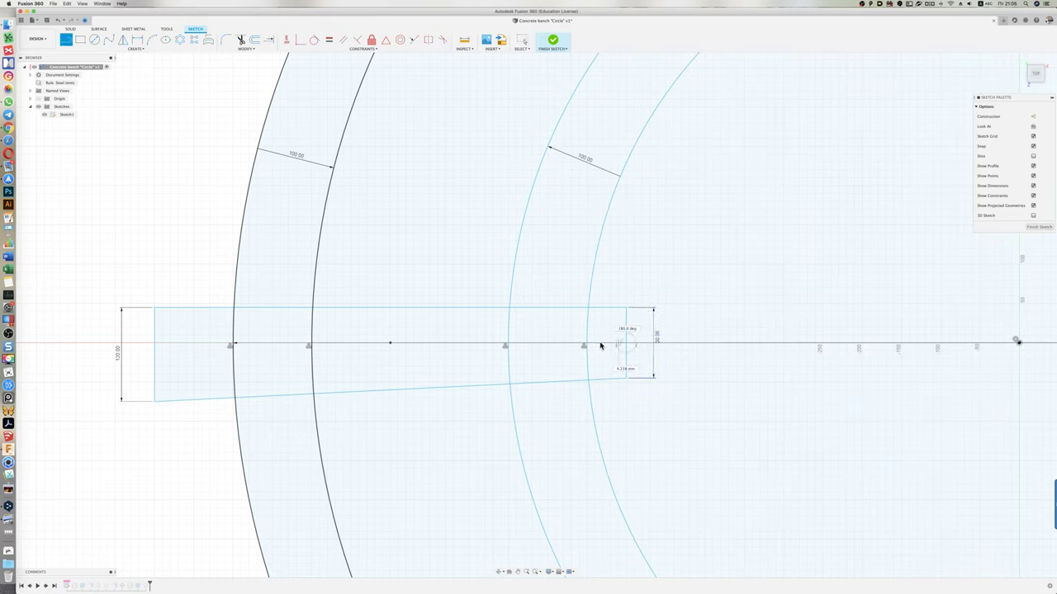
pyautogui.click(155, 345)
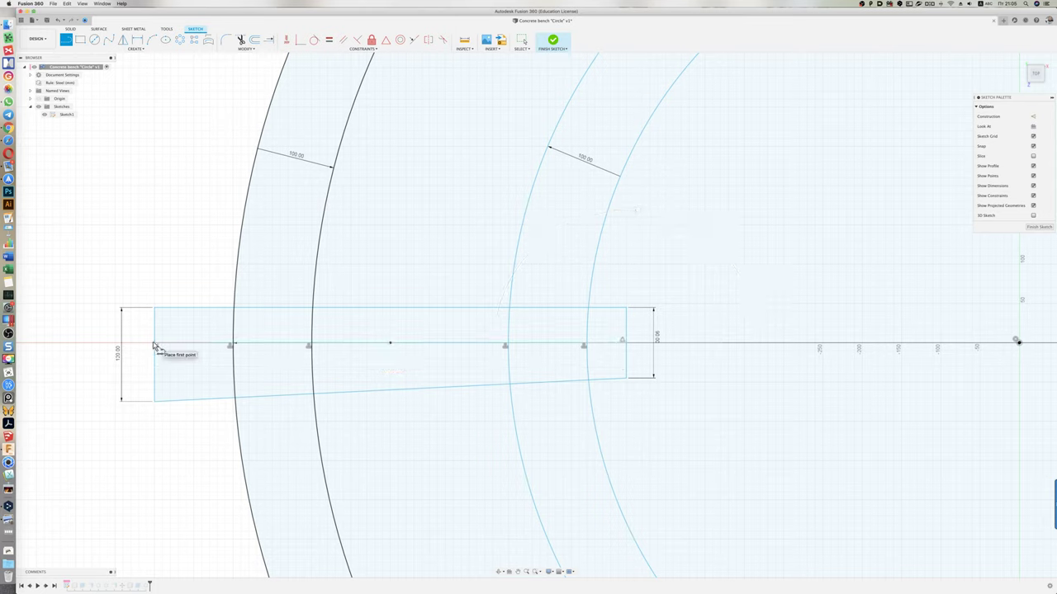
# - Trim away the top edge and upper end segments above the axis line
pyautogui.press('t')
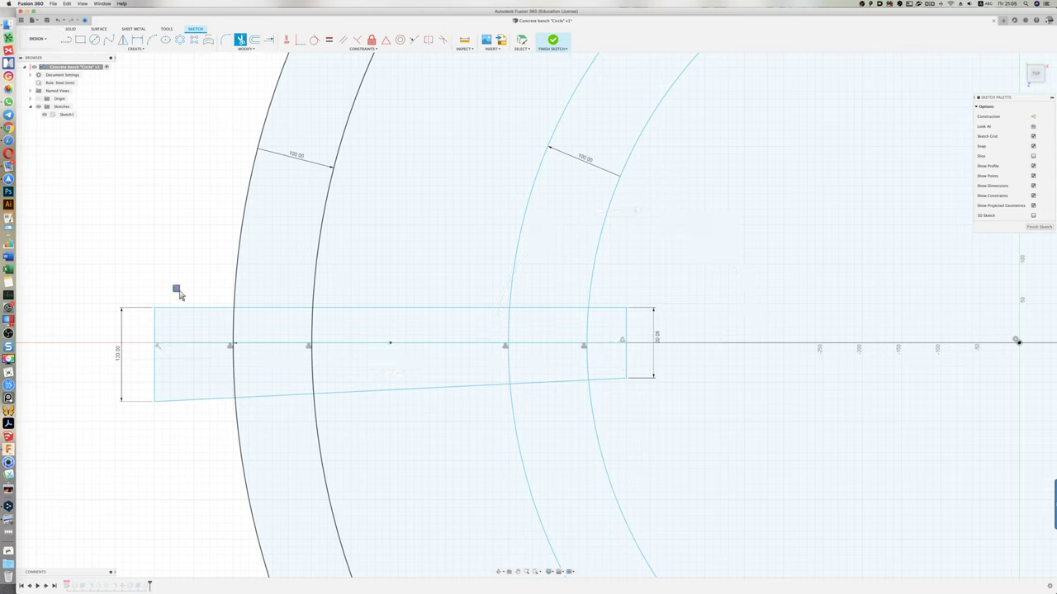
pyautogui.click(176, 310)
pyautogui.click(155, 317)
pyautogui.click(253, 307)
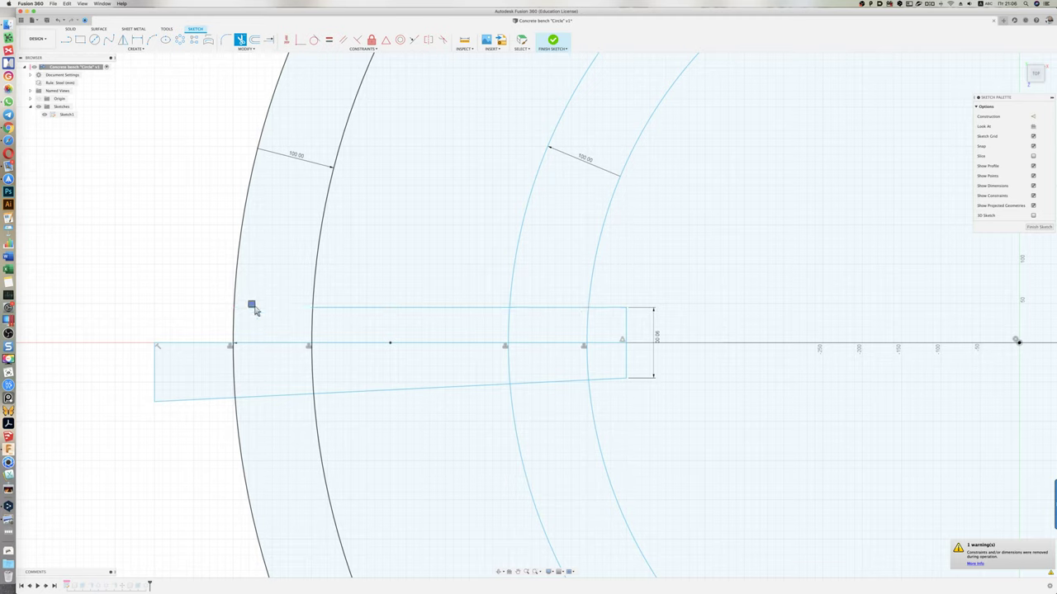
pyautogui.click(348, 307)
pyautogui.click(528, 307)
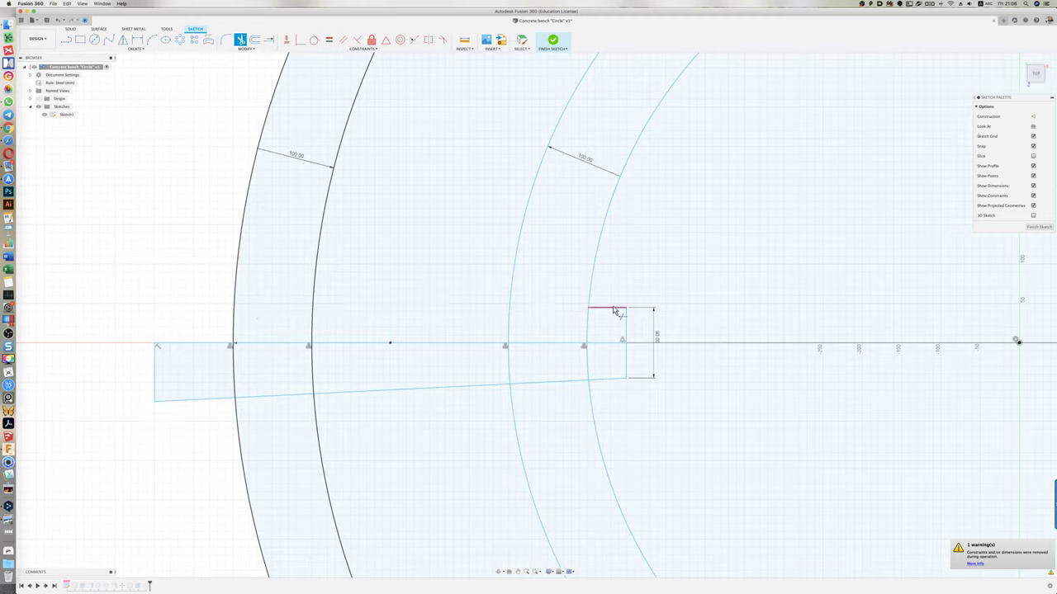
pyautogui.click(613, 311)
pyautogui.click(625, 328)
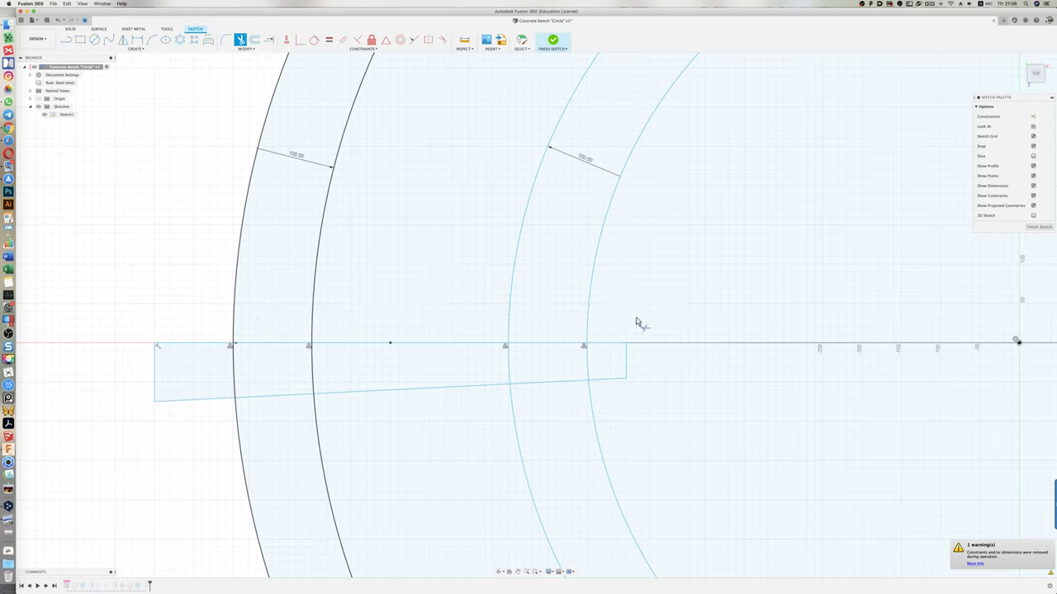
# - Mirror the half-plank edges across the centre axis line into a symmetric tapered plank
pyautogui.click(122, 40)
pyautogui.moveTo(135, 366); pyautogui.dragTo(183, 418)
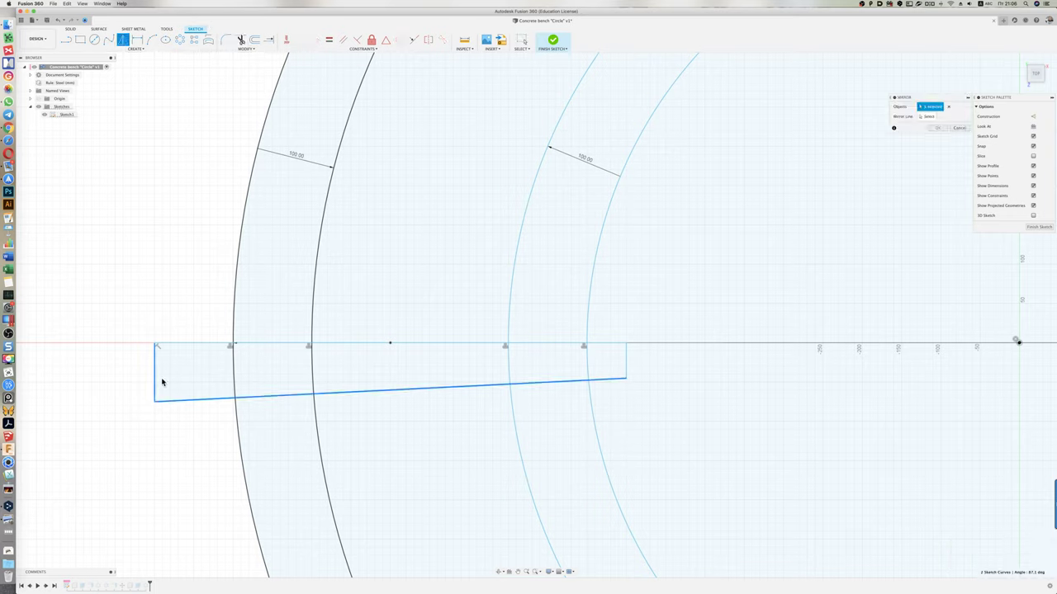
pyautogui.click(626, 367)
pyautogui.click(928, 117)
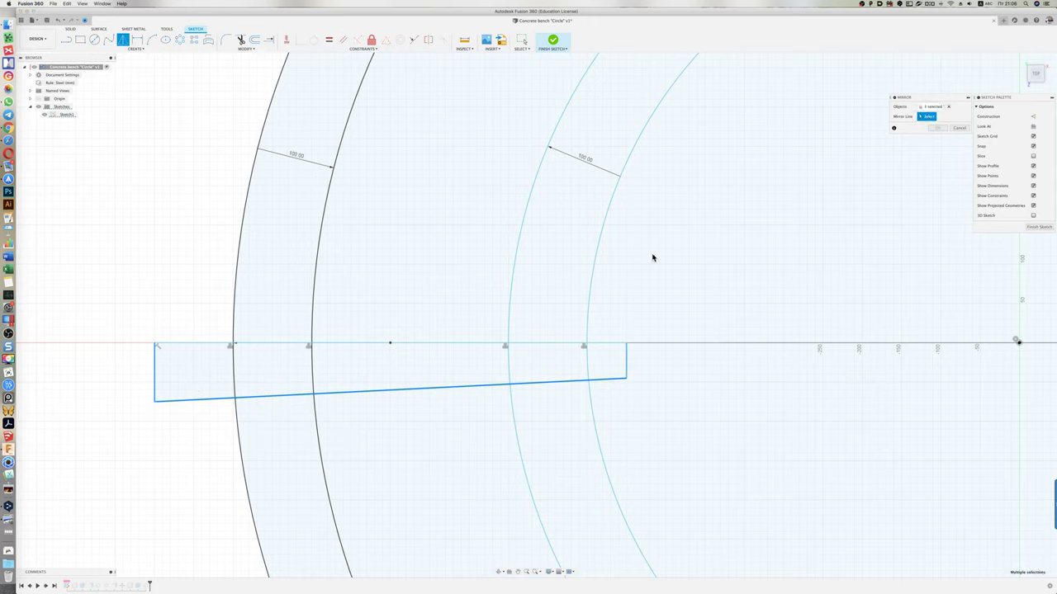
pyautogui.click(609, 343)
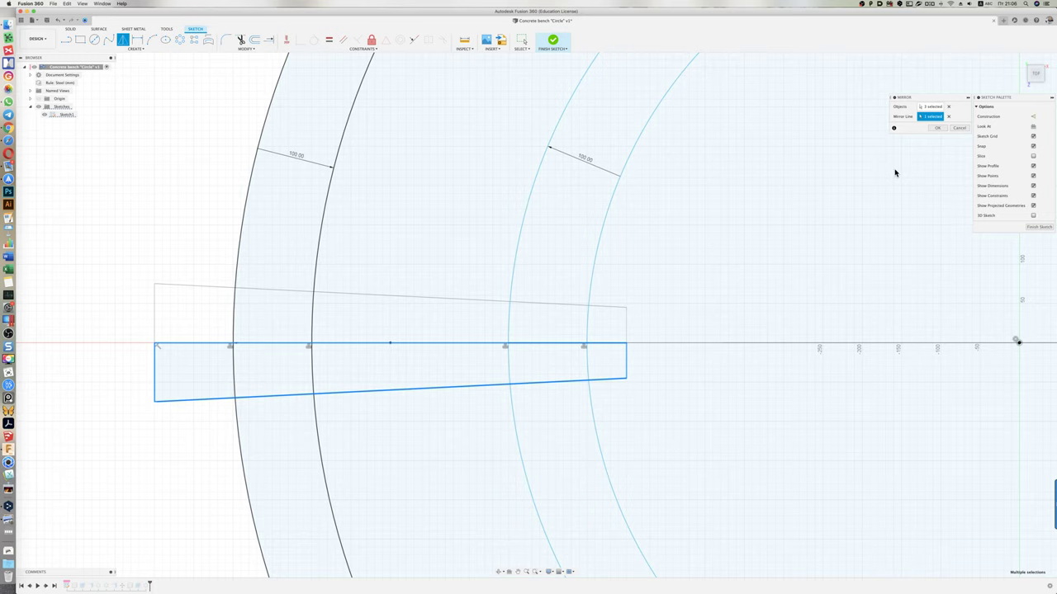
pyautogui.click(938, 129)
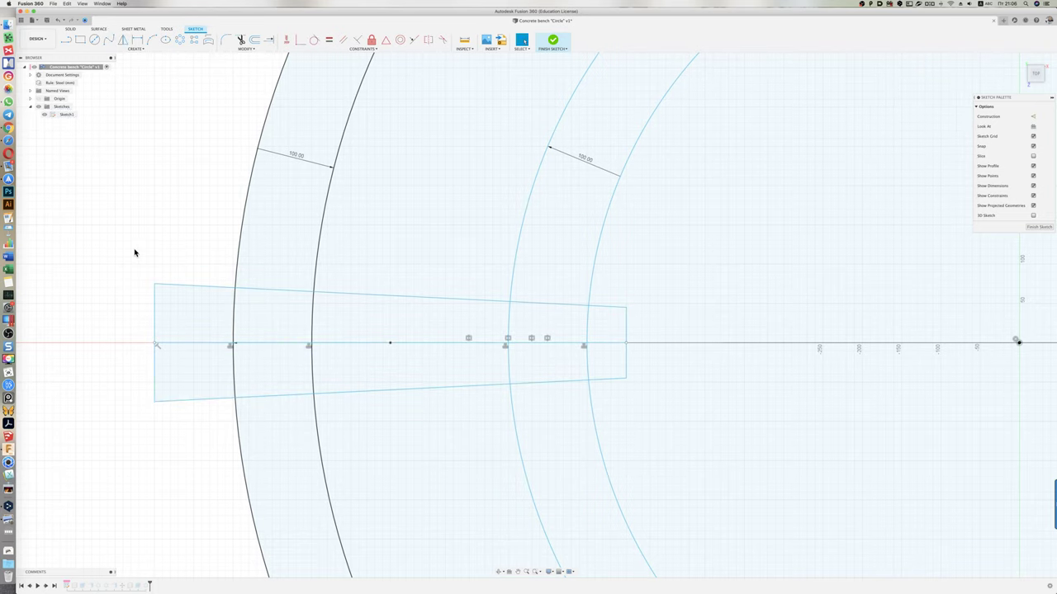
# - Trim away the axis line segments inside the plank outline, including between the arcs
pyautogui.press('t')
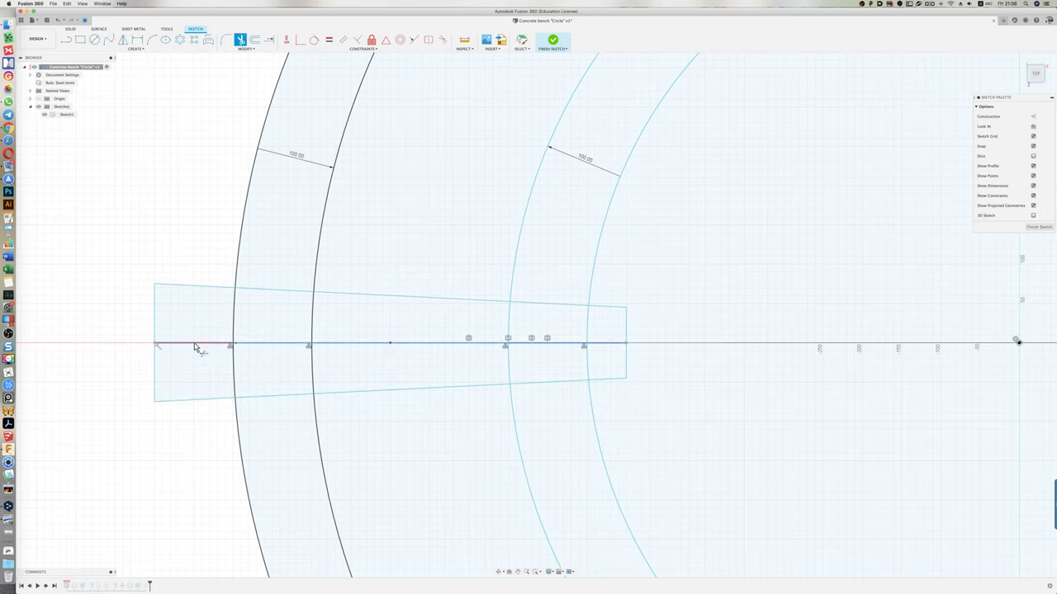
pyautogui.click(199, 347)
pyautogui.click(277, 342)
pyautogui.click(347, 342)
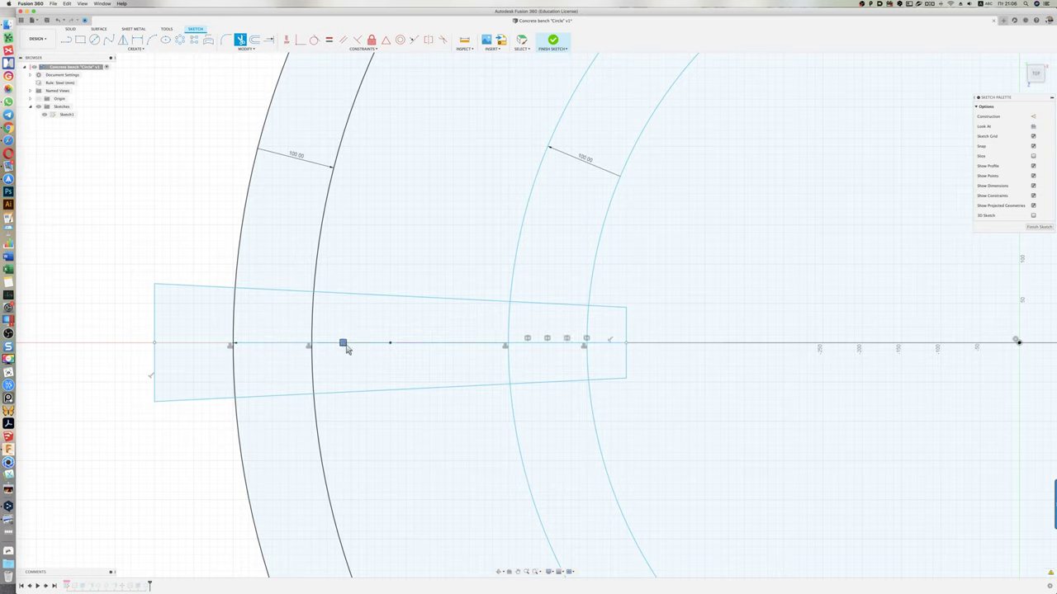
pyautogui.click(532, 342)
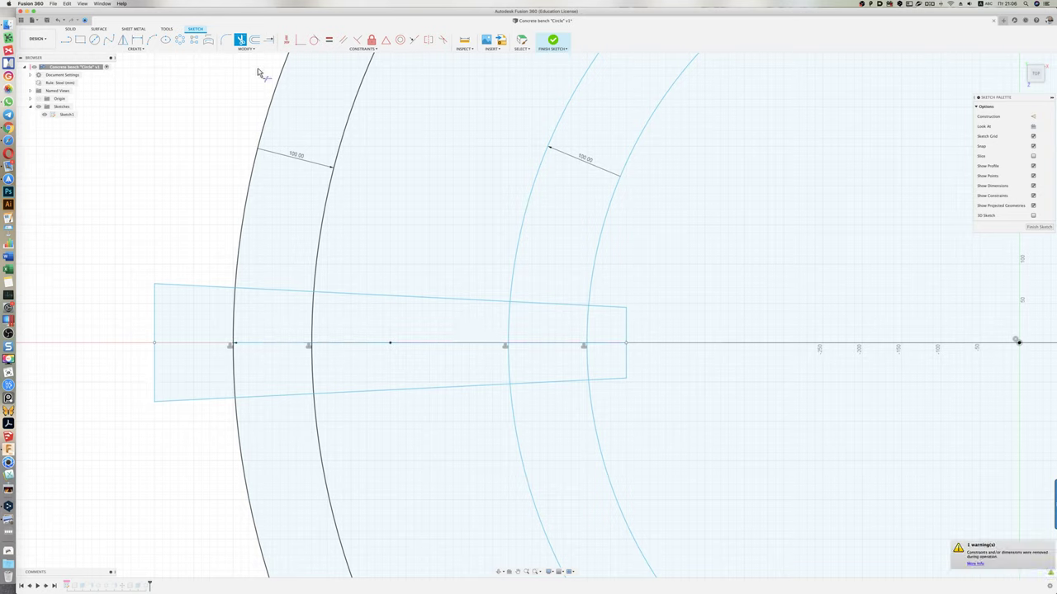
pyautogui.click(268, 41)
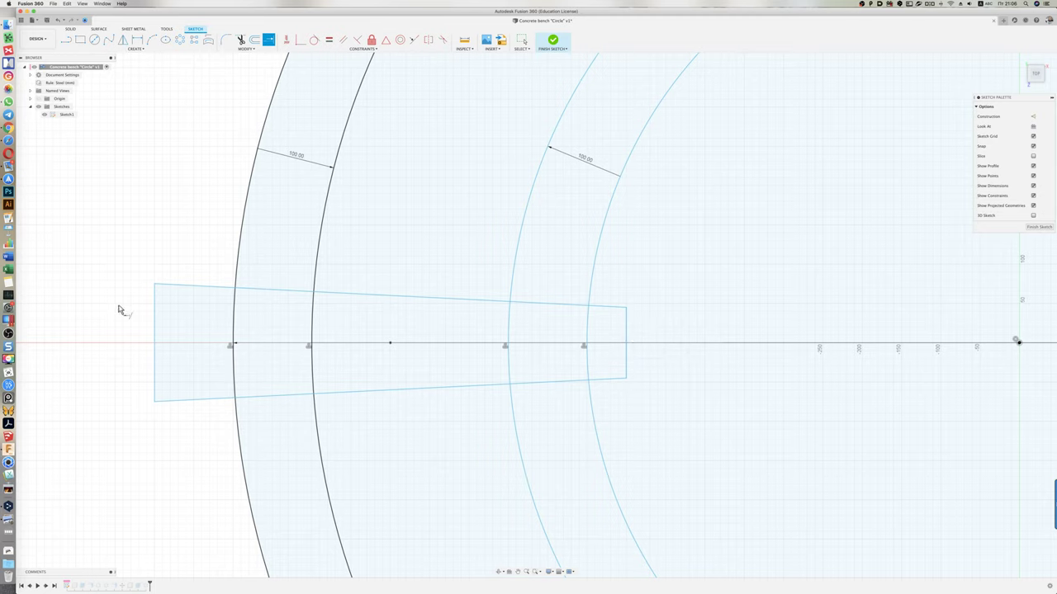
# - Dimension the plank's wide left end at 150 mm and its narrow right end at 90 mm
pyautogui.press('d')
pyautogui.click(154, 335)
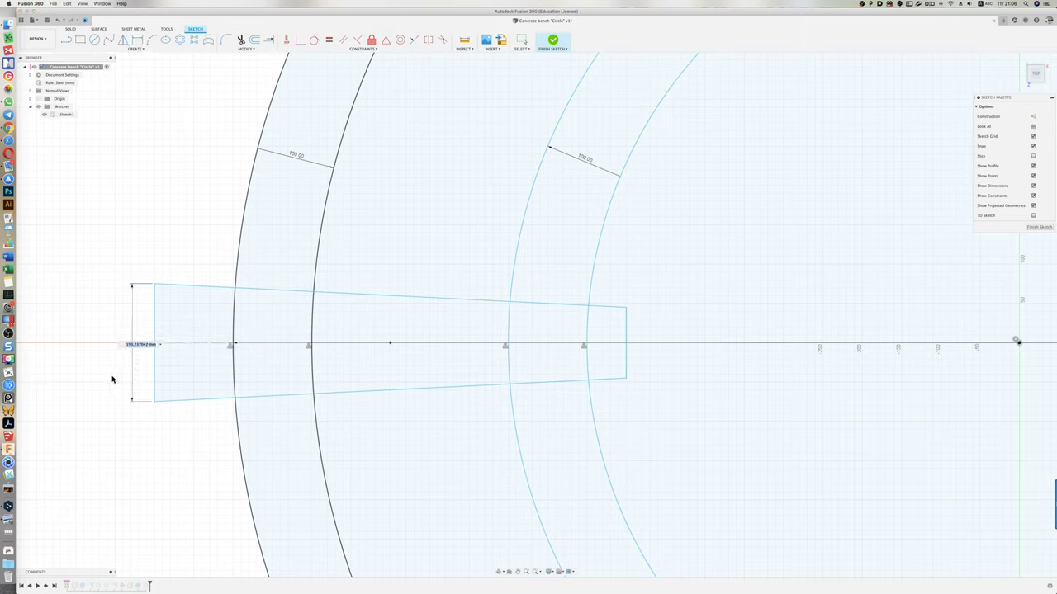
pyautogui.click(133, 356)
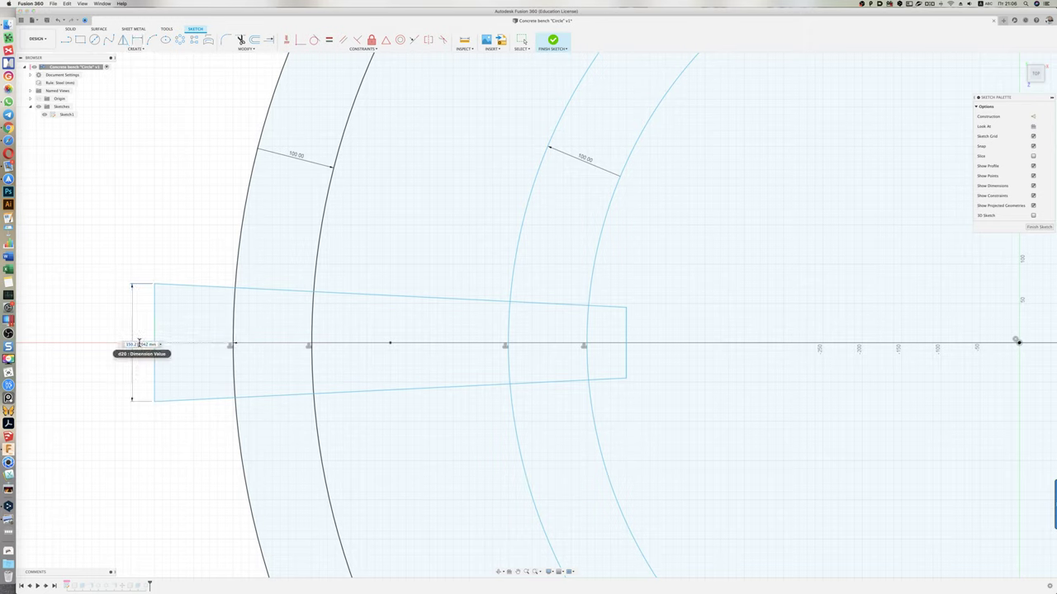
pyautogui.write('150')
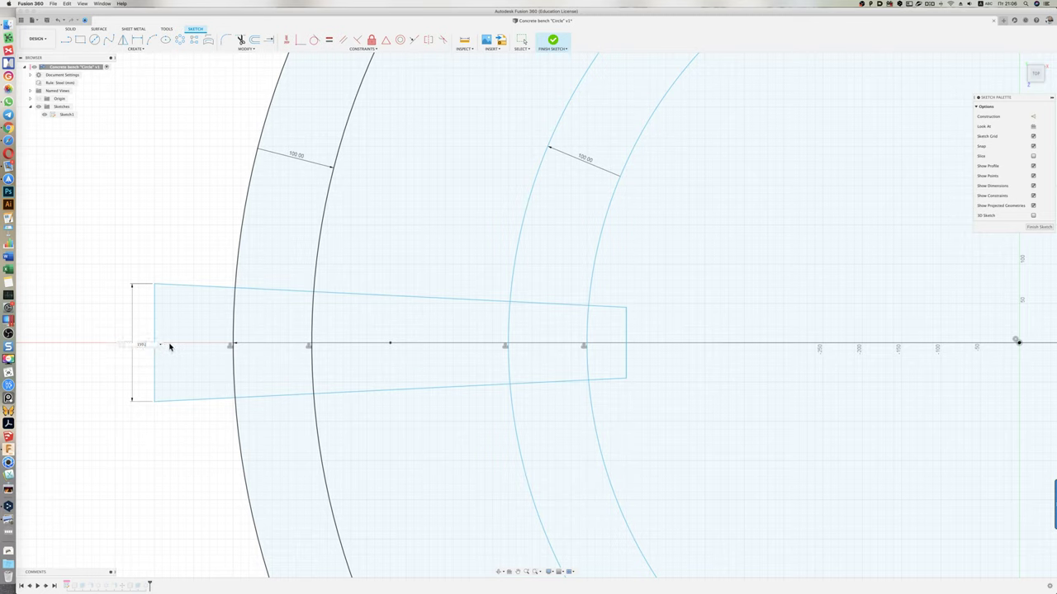
pyautogui.press('Return')
pyautogui.click(626, 332)
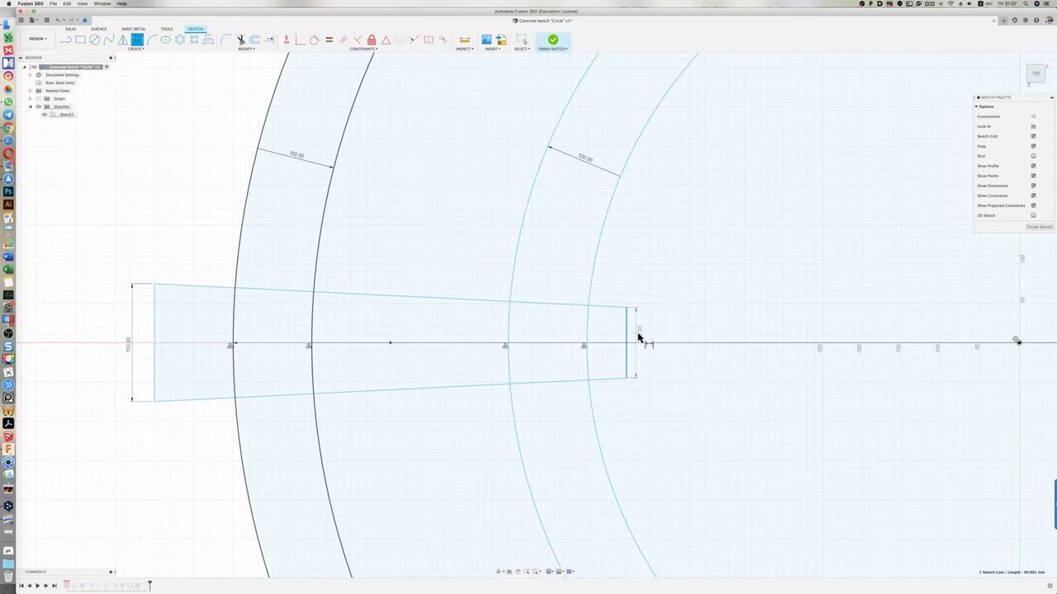
pyautogui.click(648, 354)
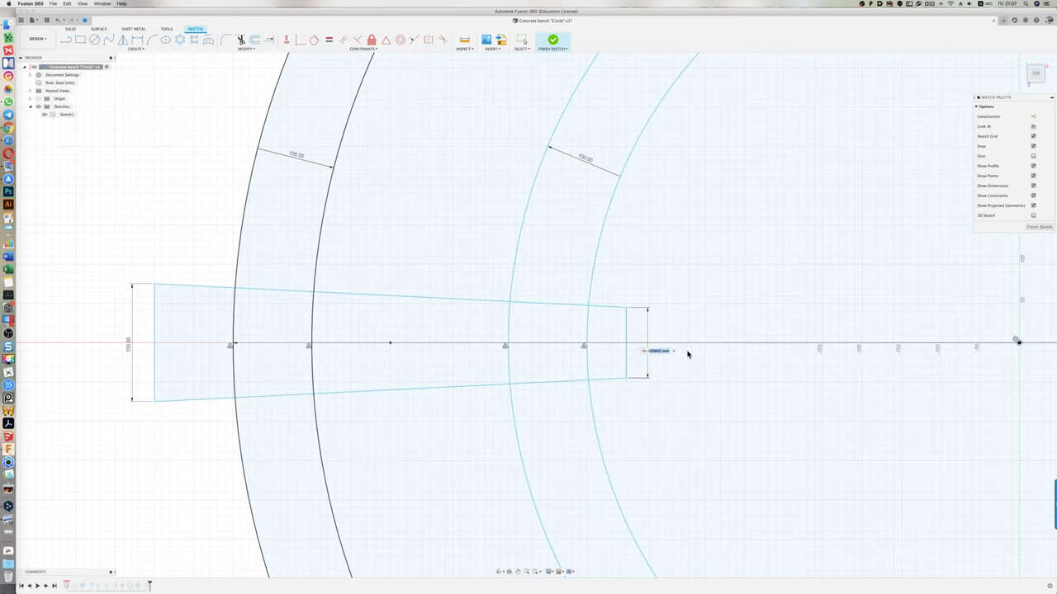
pyautogui.write('90')
pyautogui.press('Return')
pyautogui.press('Escape')
# - Finish the sketch, reopen the plank Circular Pattern and raise its quantity, viewed from the top
pyautogui.click(552, 41)
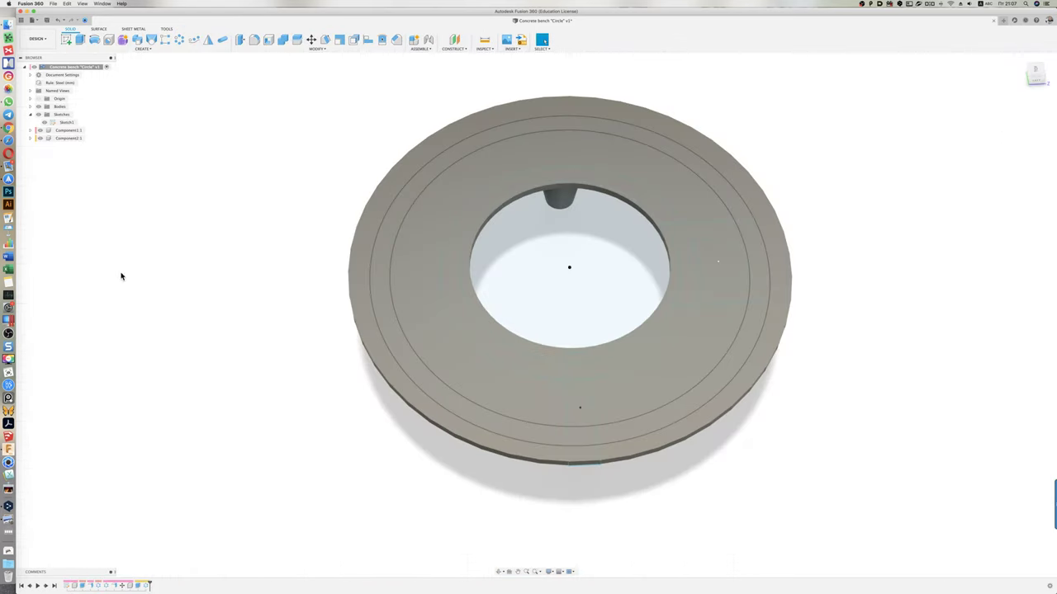
pyautogui.doubleClick(147, 585)
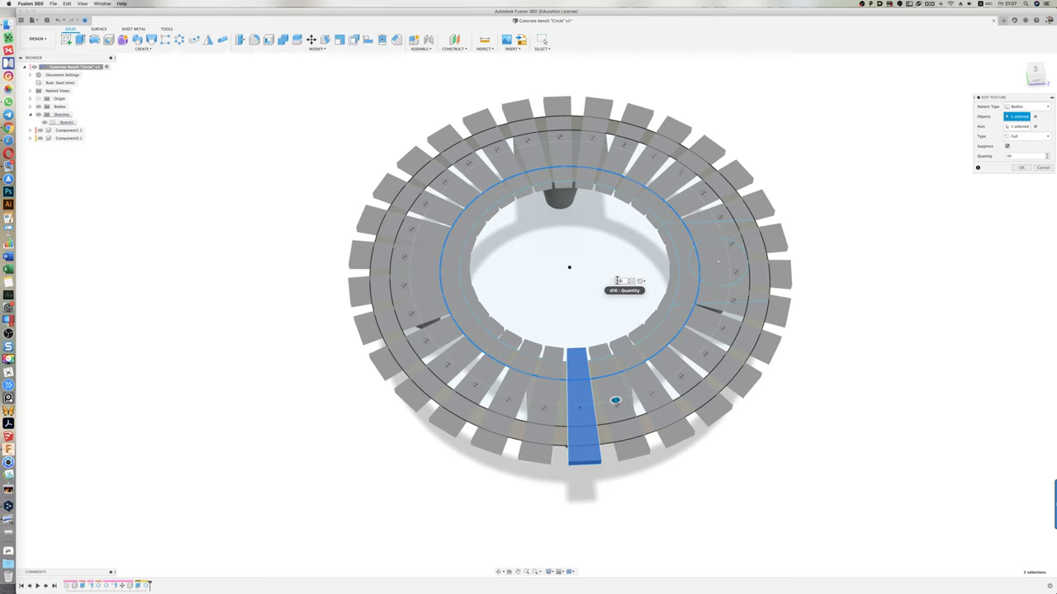
pyautogui.press('Up')
pyautogui.press('Up')
pyautogui.press('Up')
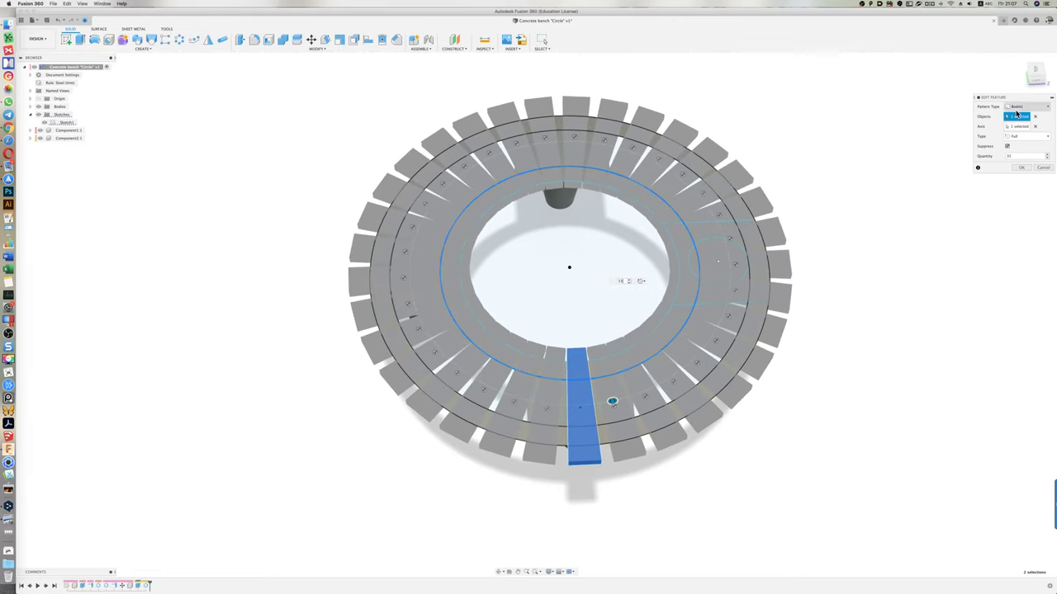
pyautogui.click(1035, 71)
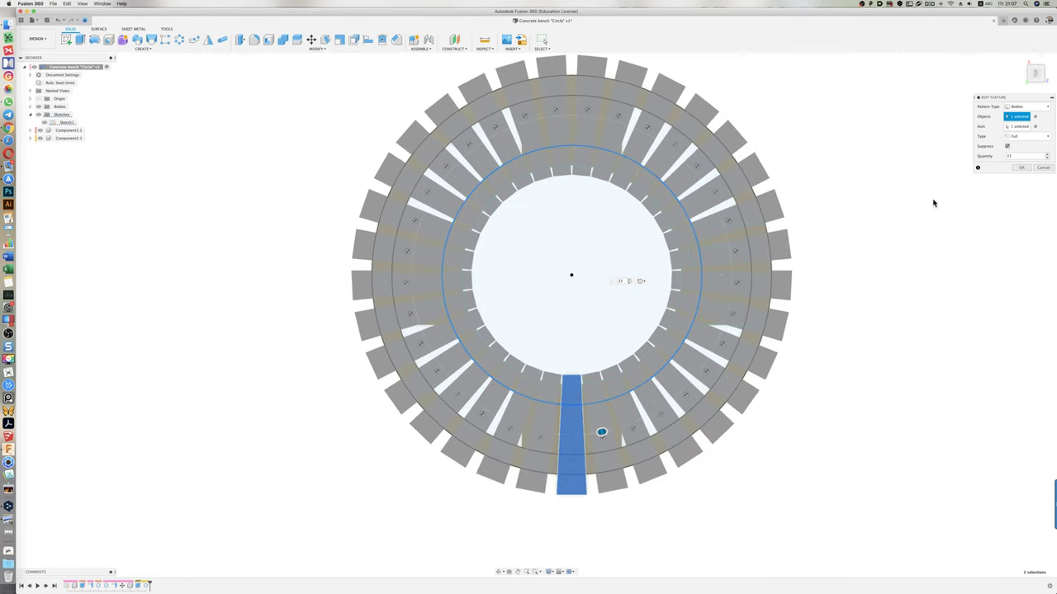
# - Fine-tune the plank count one more, then bring up the bench reference photo
pyautogui.click(629, 281)
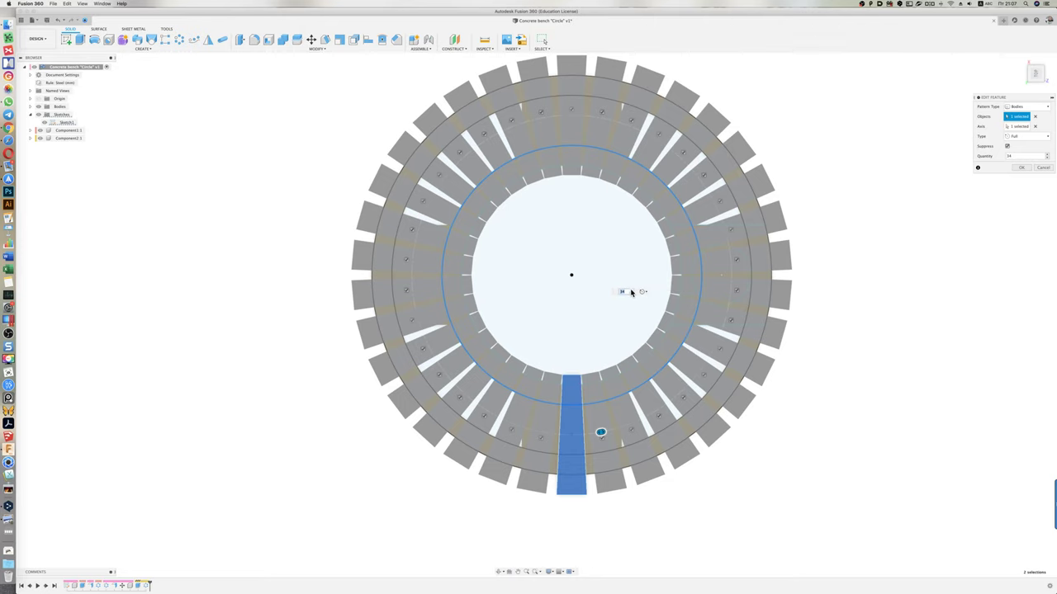
pyautogui.click(631, 291)
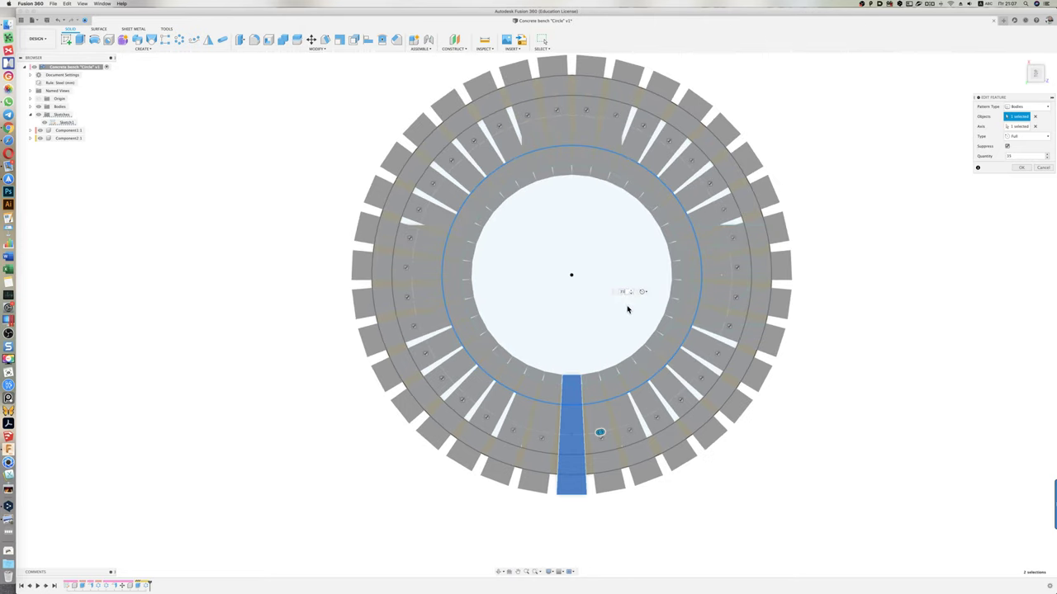
pyautogui.scroll(3, 607, 369)
pyautogui.scroll(3, 607, 369)
pyautogui.scroll(2, 553, 390)
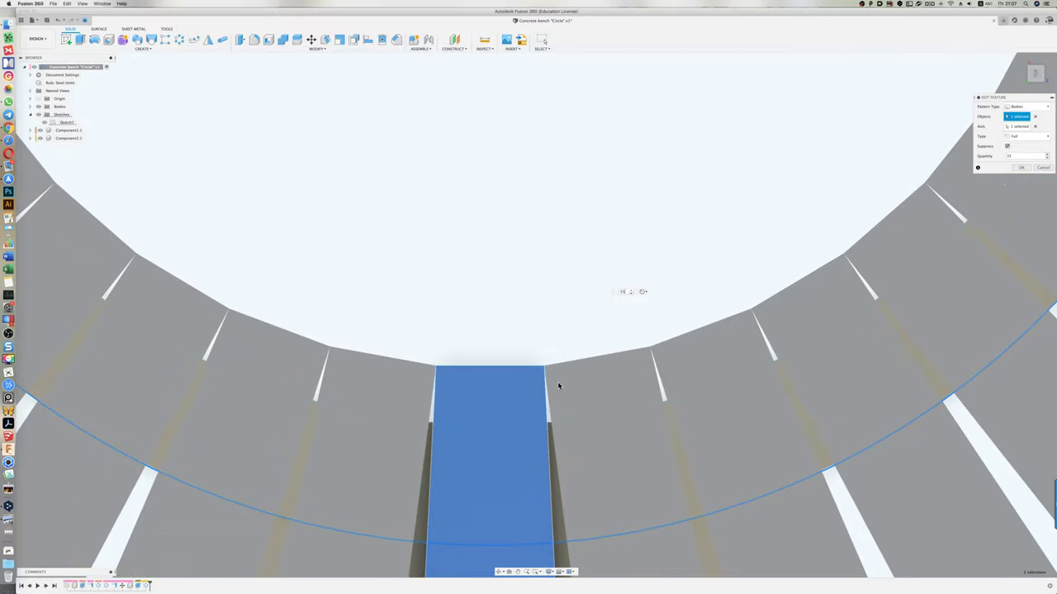
pyautogui.click(632, 292)
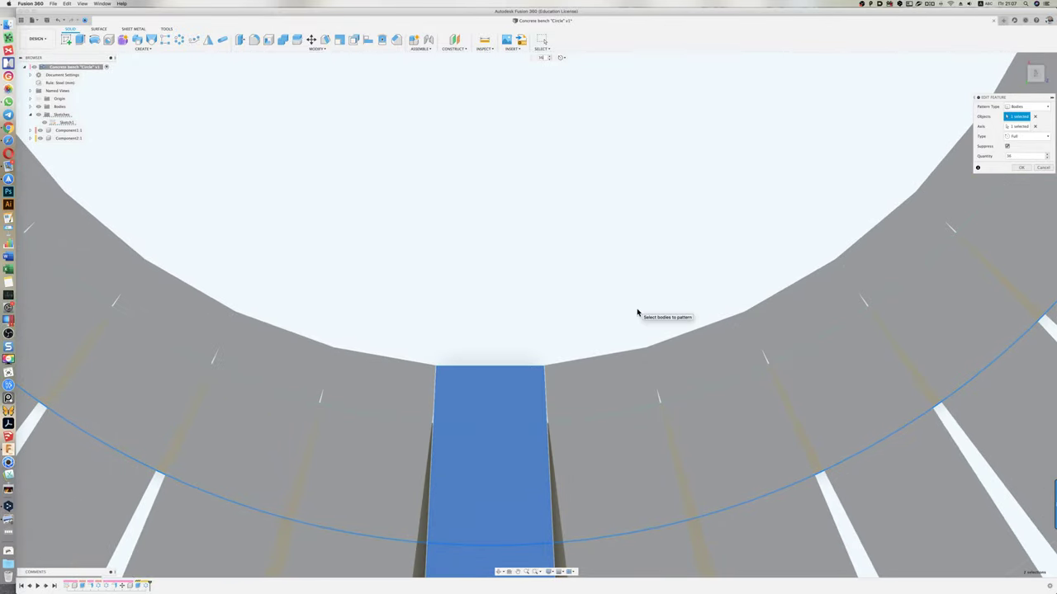
pyautogui.scroll(-2, 612, 300)
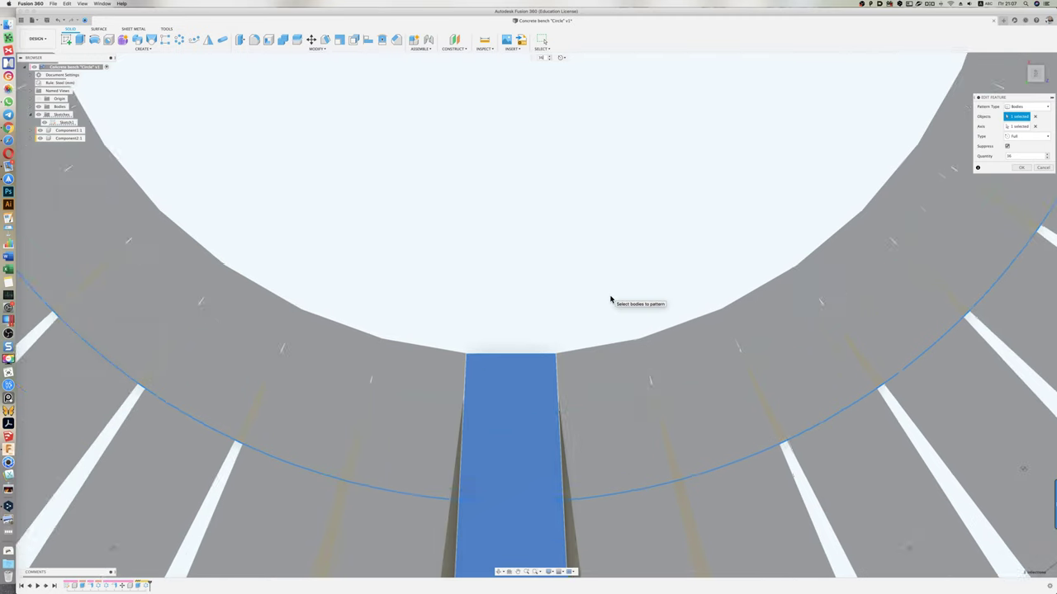
pyautogui.scroll(-2, 611, 299)
pyautogui.scroll(-3, 611, 300)
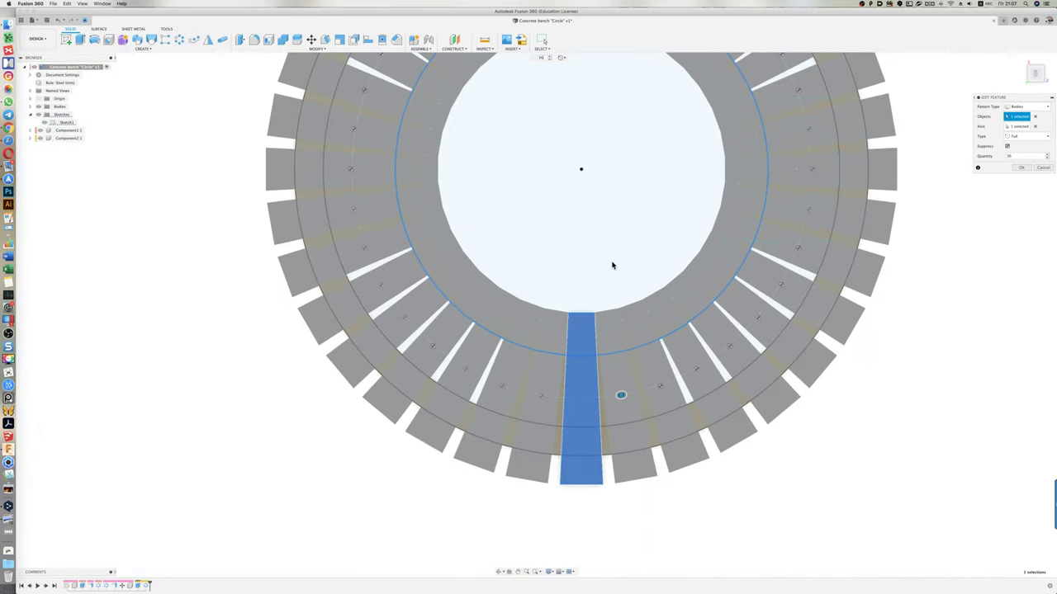
pyautogui.press('super+Tab')
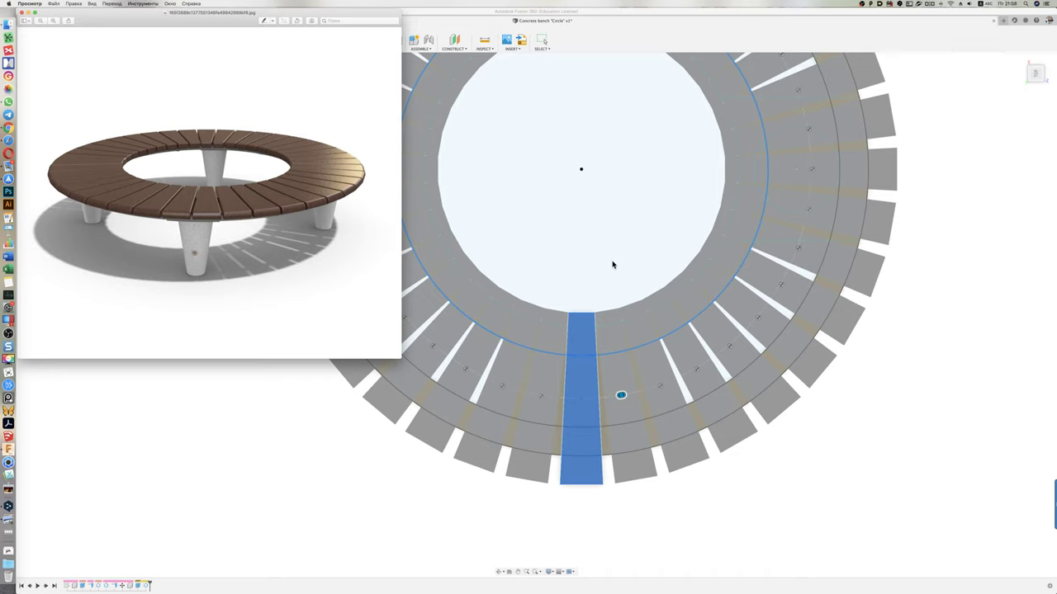
# - Close the reference photo and confirm the edited plank pattern with OK
pyautogui.press('super+Tab')
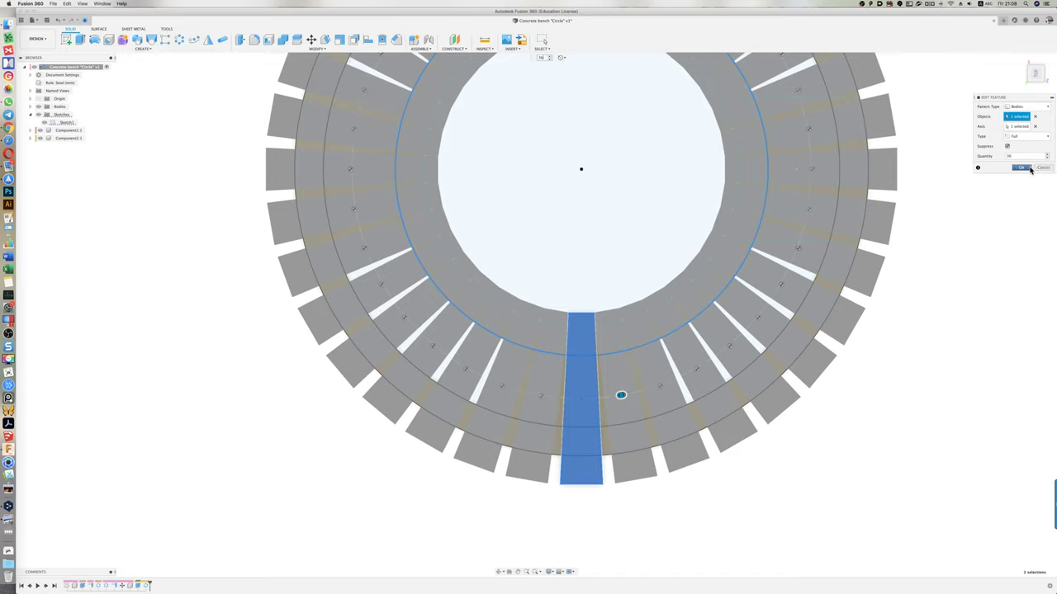
pyautogui.click(1022, 167)
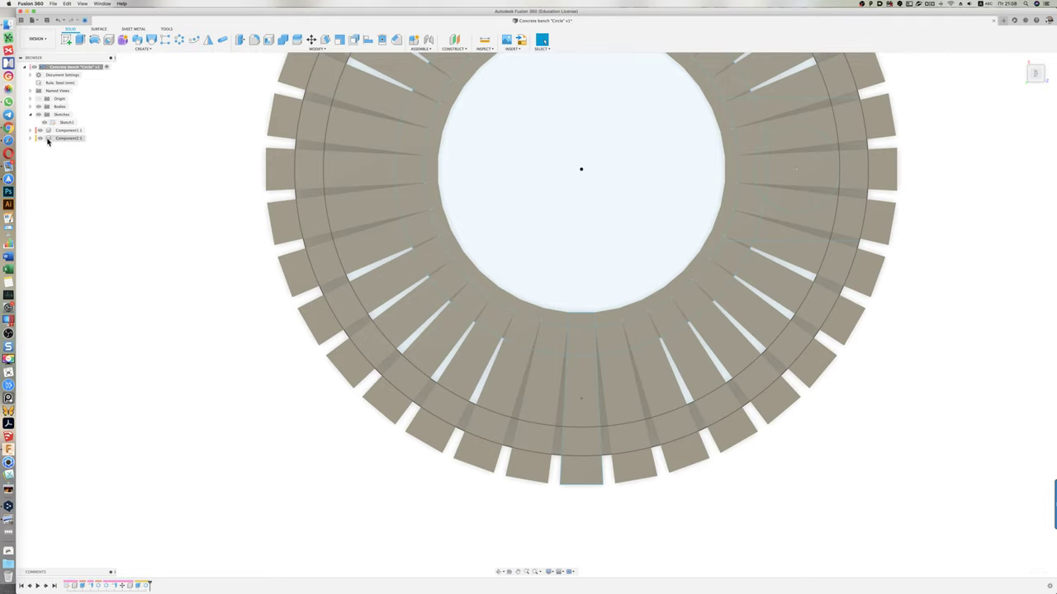
# - Show Sketch1's dimensions and change the 40.00 notch dimension to 80
pyautogui.rightClick(62, 123)
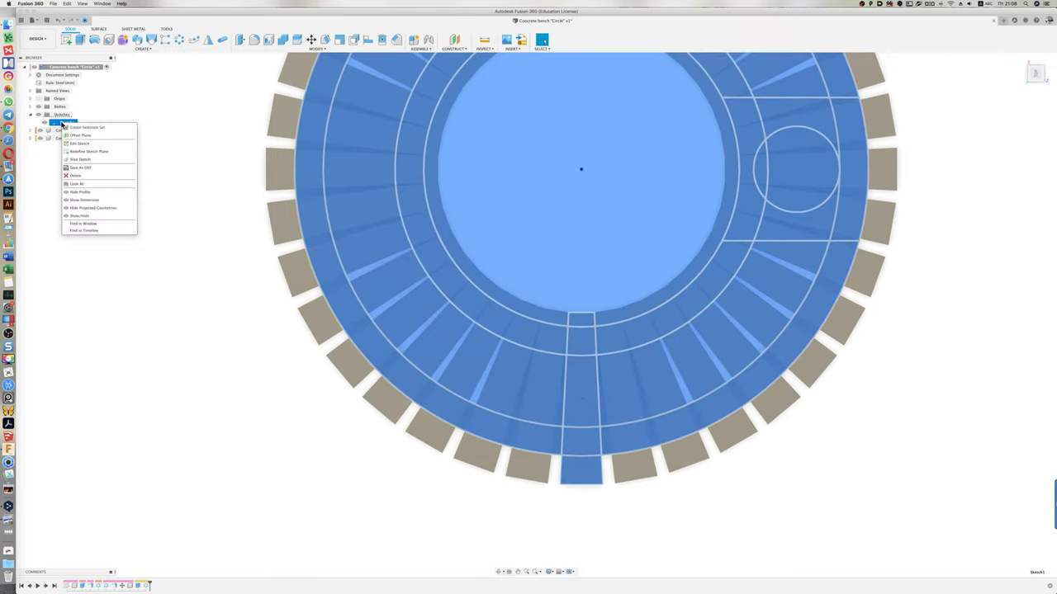
pyautogui.click(97, 201)
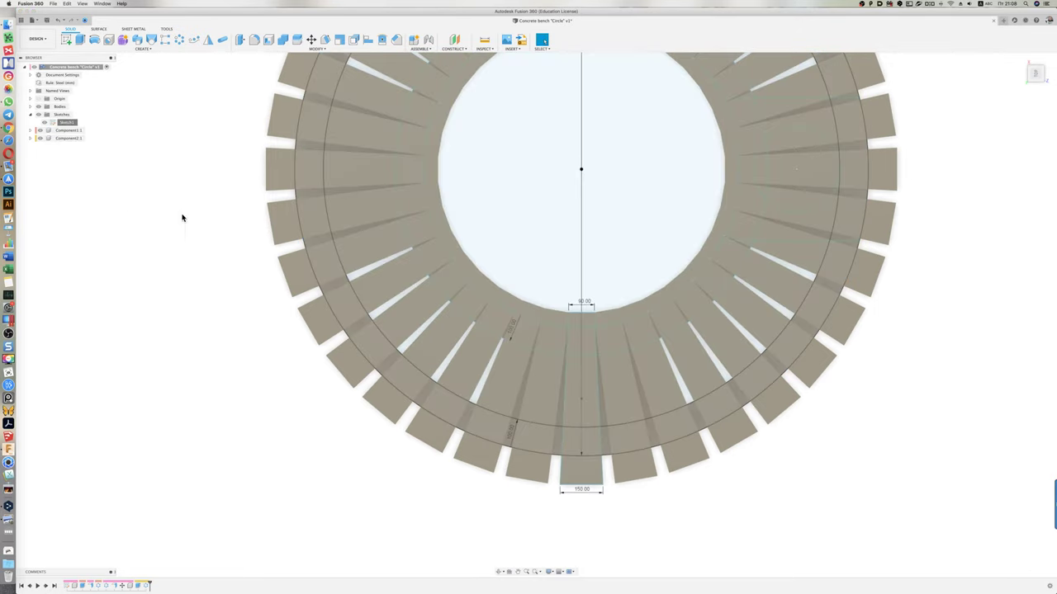
pyautogui.doubleClick(585, 302)
pyautogui.press('Return')
# - Reopen Sketch1 for editing and zoom in on the plank
pyautogui.click(53, 123)
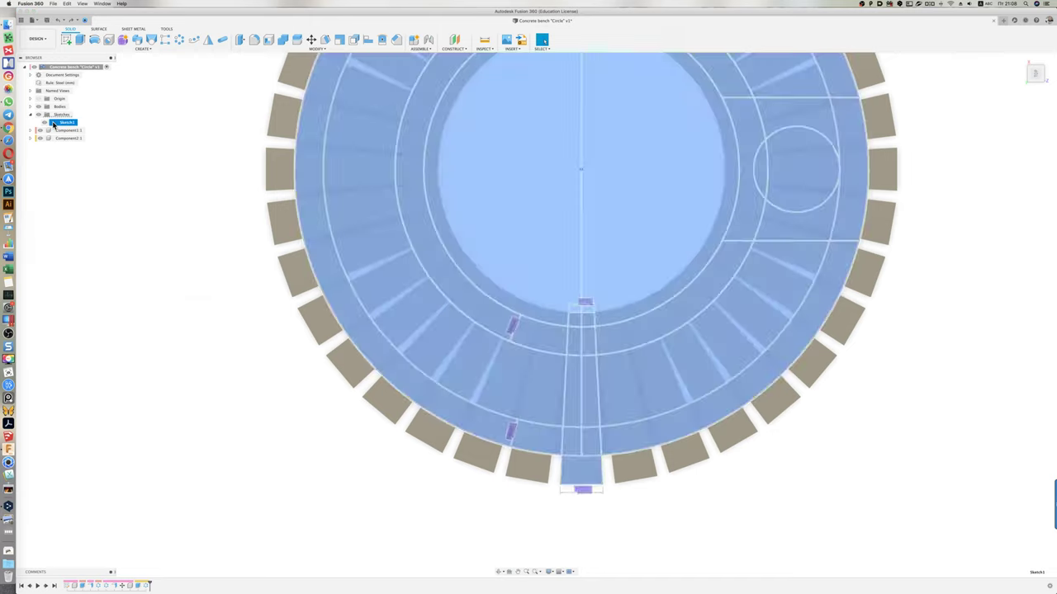
pyautogui.doubleClick(53, 123)
pyautogui.scroll(2, 569, 388)
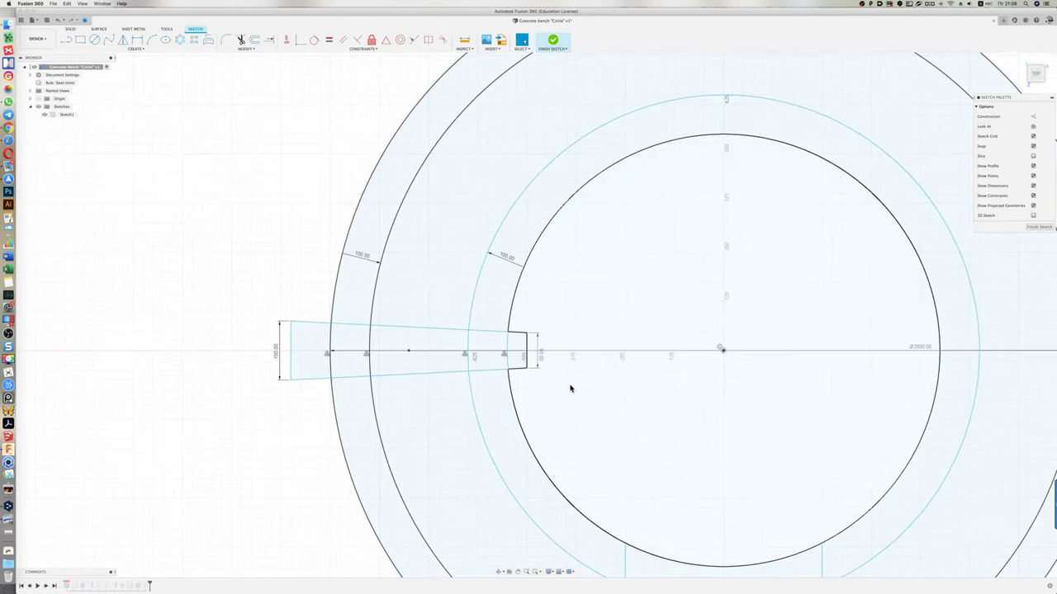
pyautogui.scroll(1, 570, 388)
pyautogui.scroll(1, 455, 300)
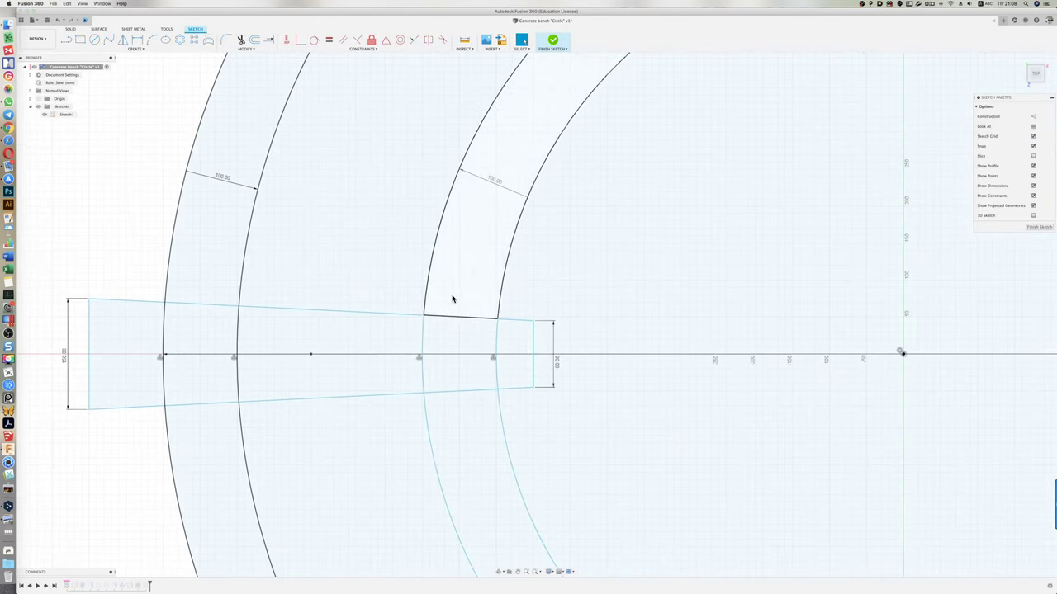
# - Try a Coincident constraint and extending the plank lines to the axis, then undo the extension
pyautogui.click(300, 39)
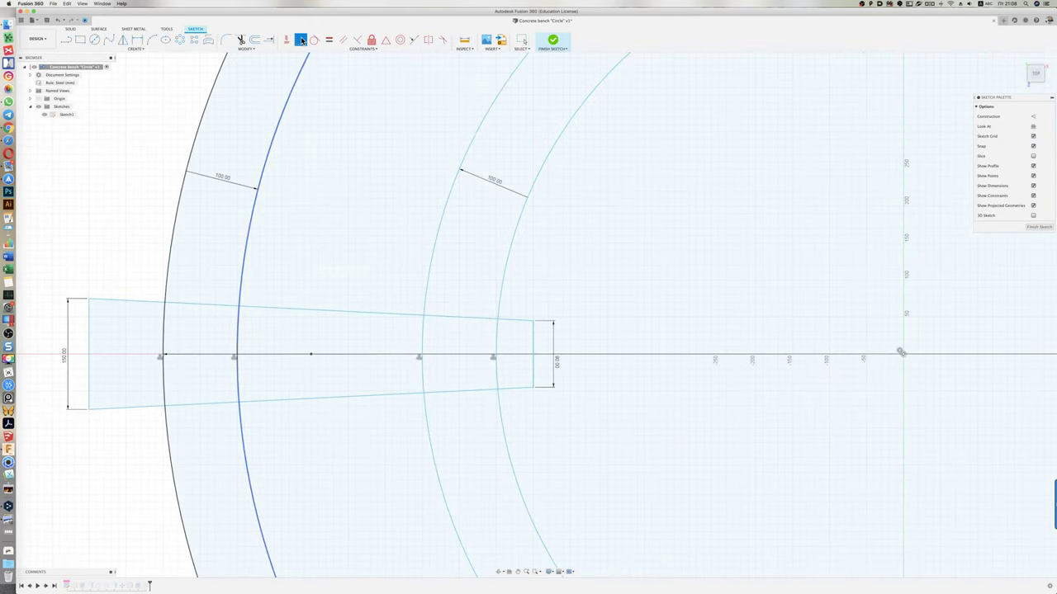
pyautogui.click(533, 329)
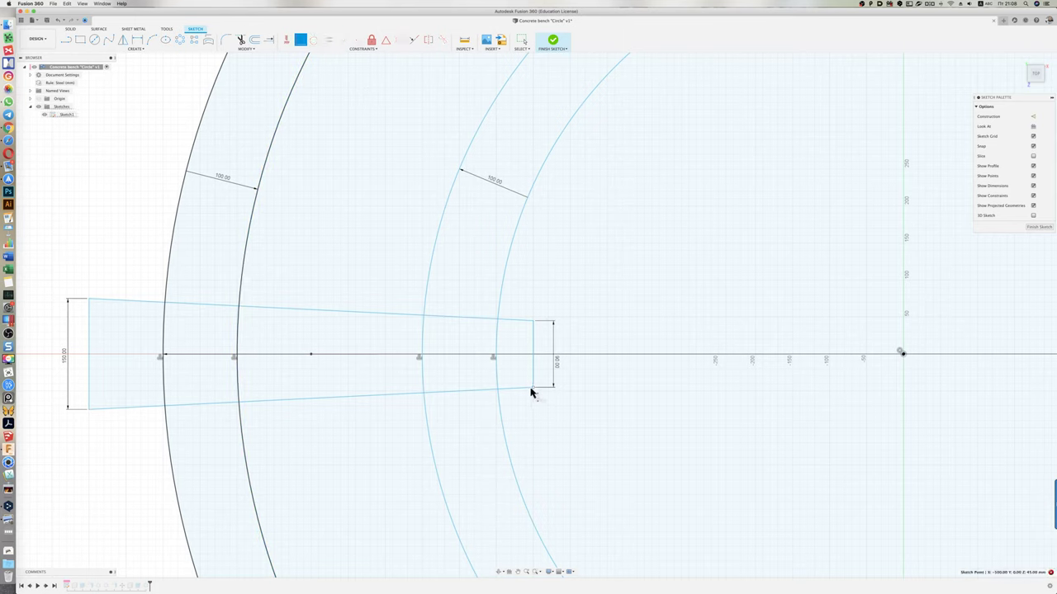
pyautogui.scroll(-2, 608, 361)
pyautogui.scroll(-1, 556, 389)
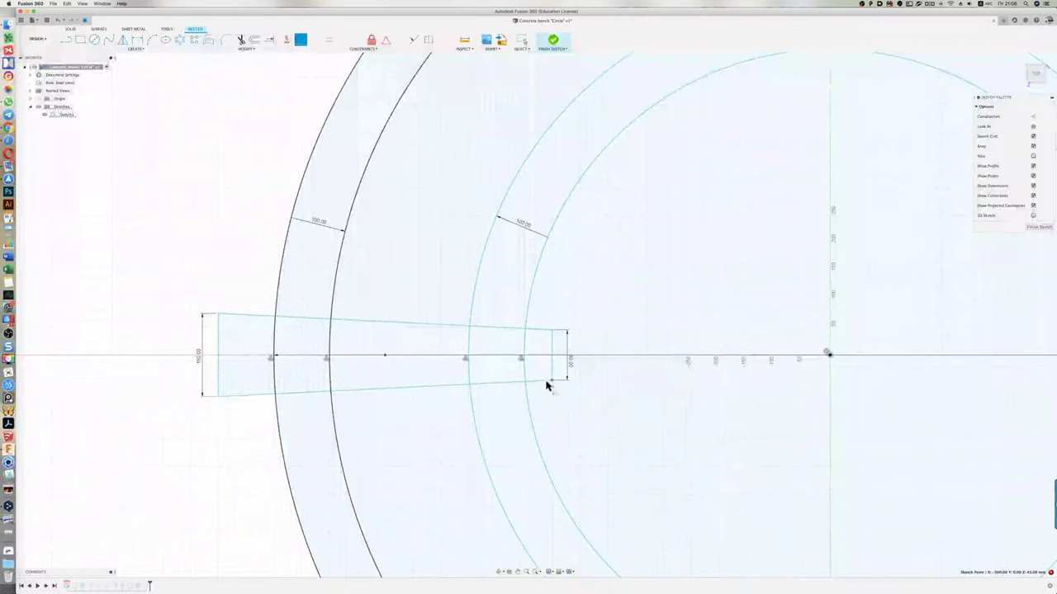
pyautogui.click(560, 384)
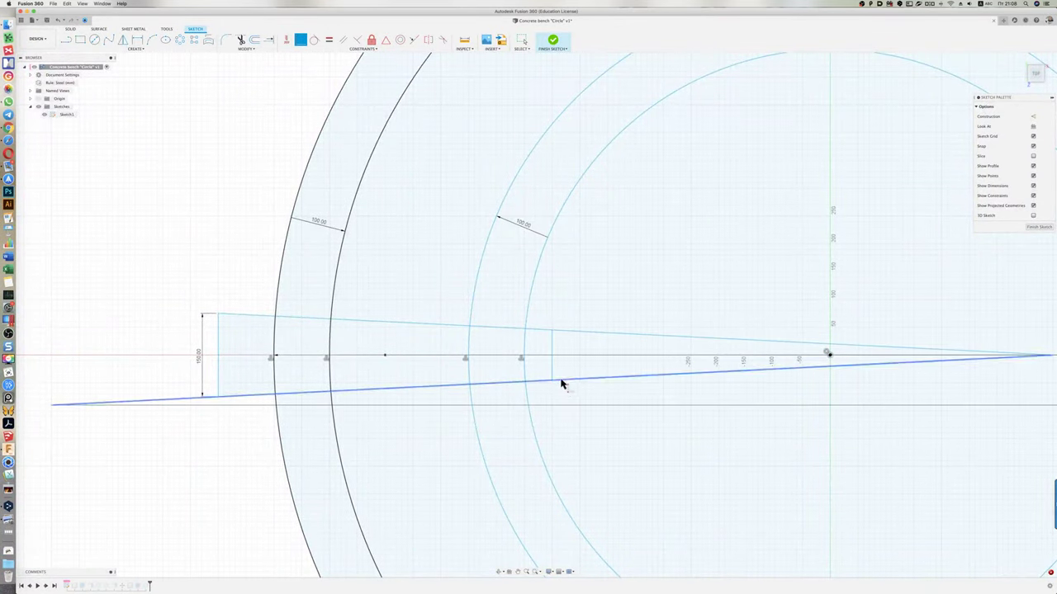
pyautogui.click(560, 384)
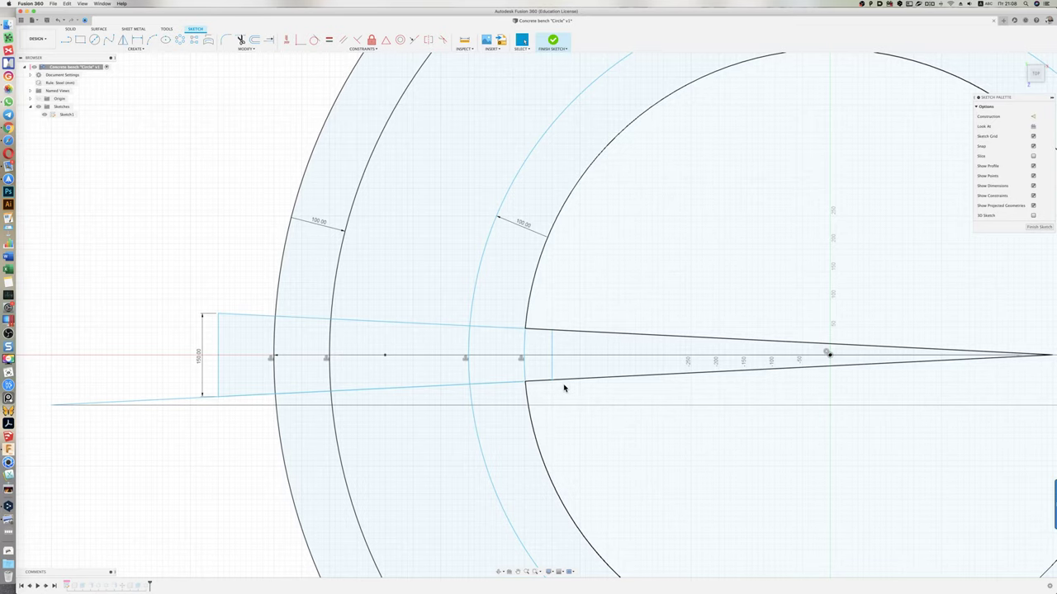
pyautogui.press('super+z')
pyautogui.press('super+z')
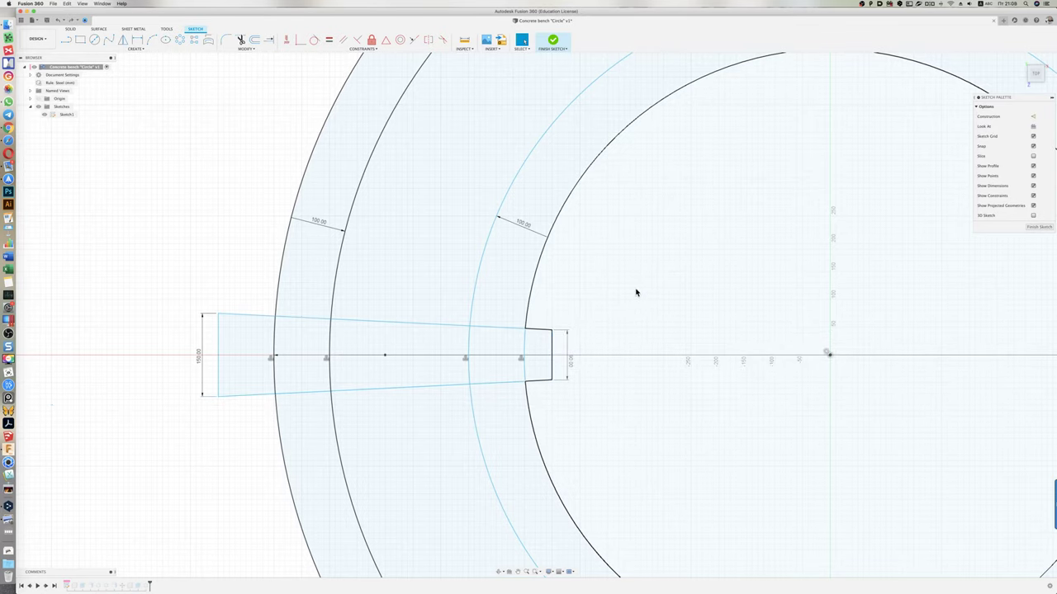
# - Set the notch dimension at the plank's inner end to 50
pyautogui.doubleClick(570, 360)
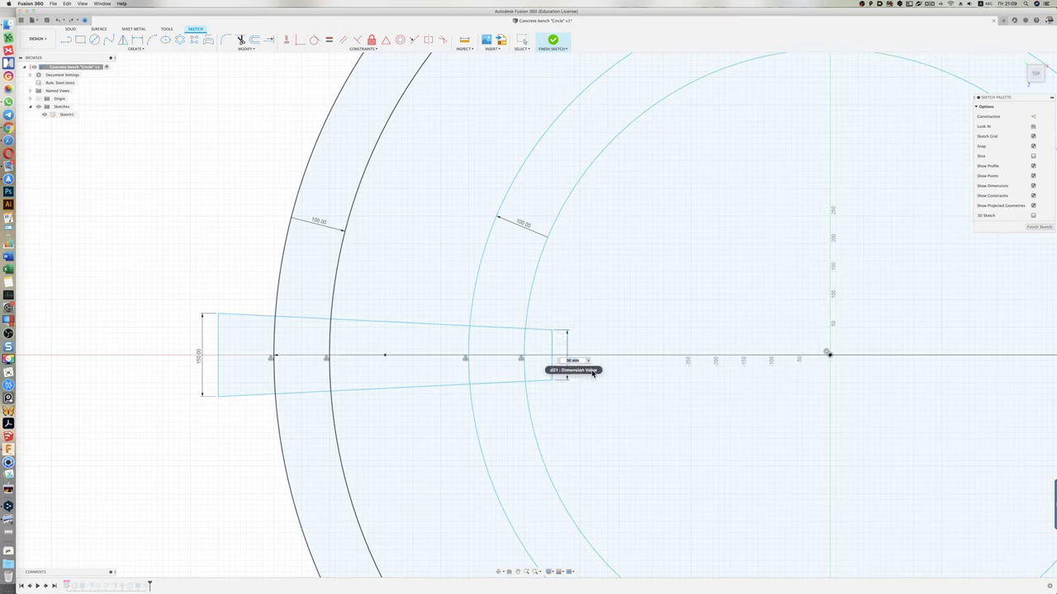
pyautogui.write('50')
pyautogui.press('Return')
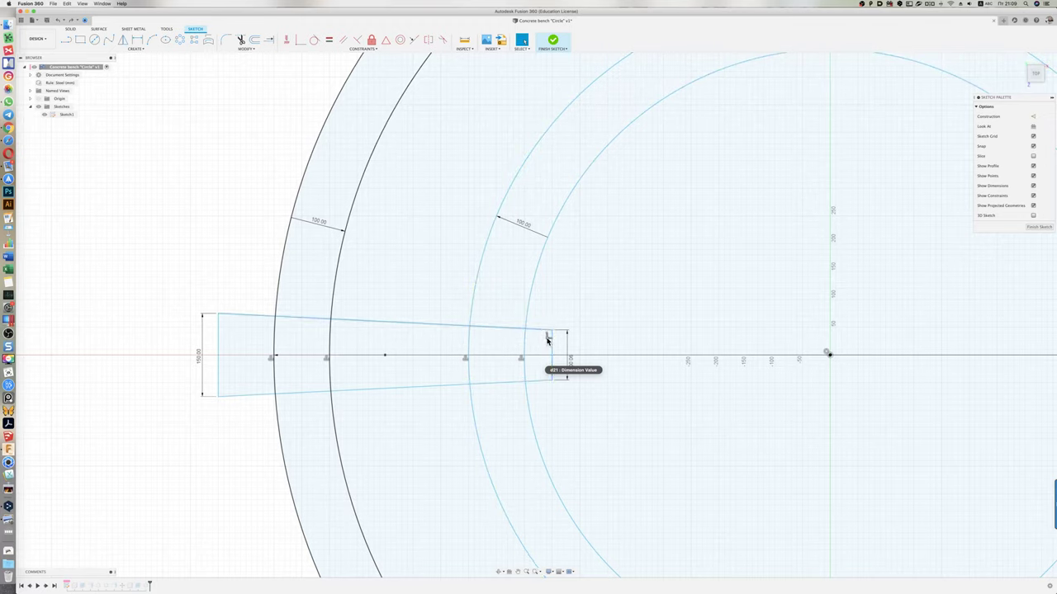
# - Close the slat outline's narrow inner end with a vertical line, redrawing it once
pyautogui.click(548, 332)
pyautogui.click(552, 381)
pyautogui.click(552, 354)
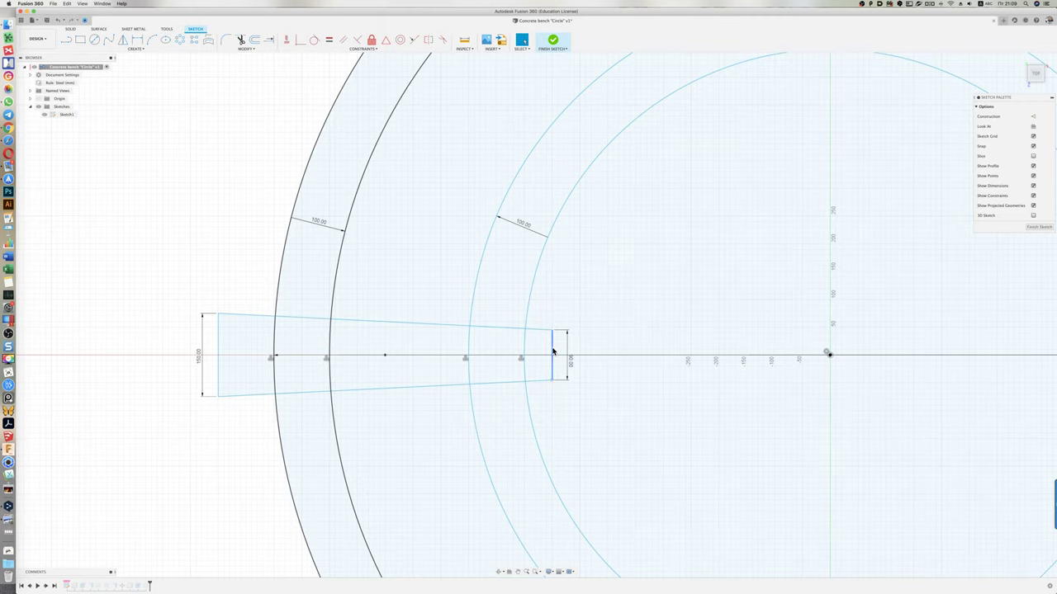
pyautogui.press('Delete')
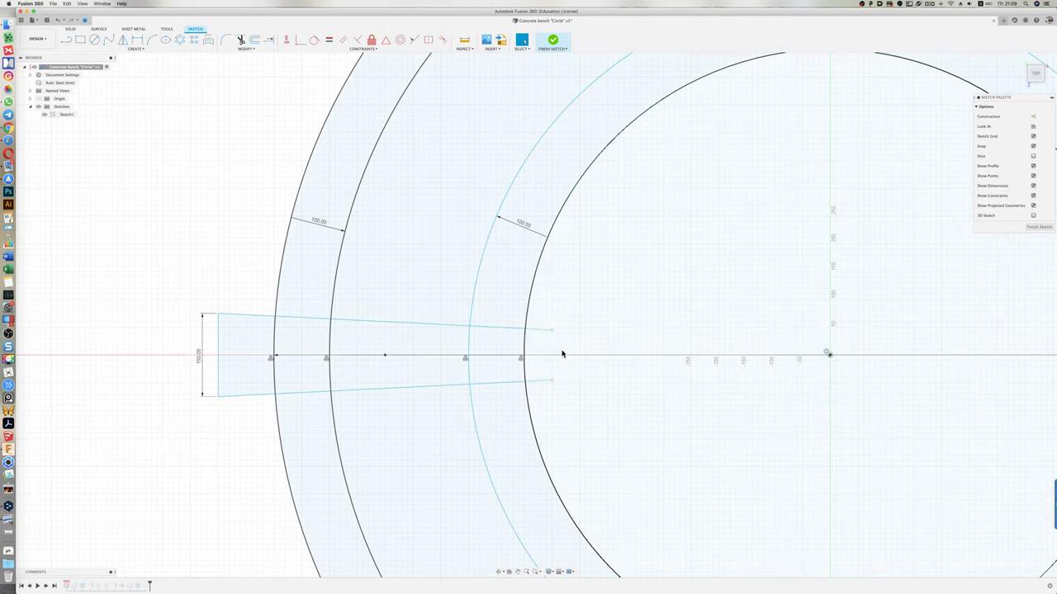
pyautogui.press('l')
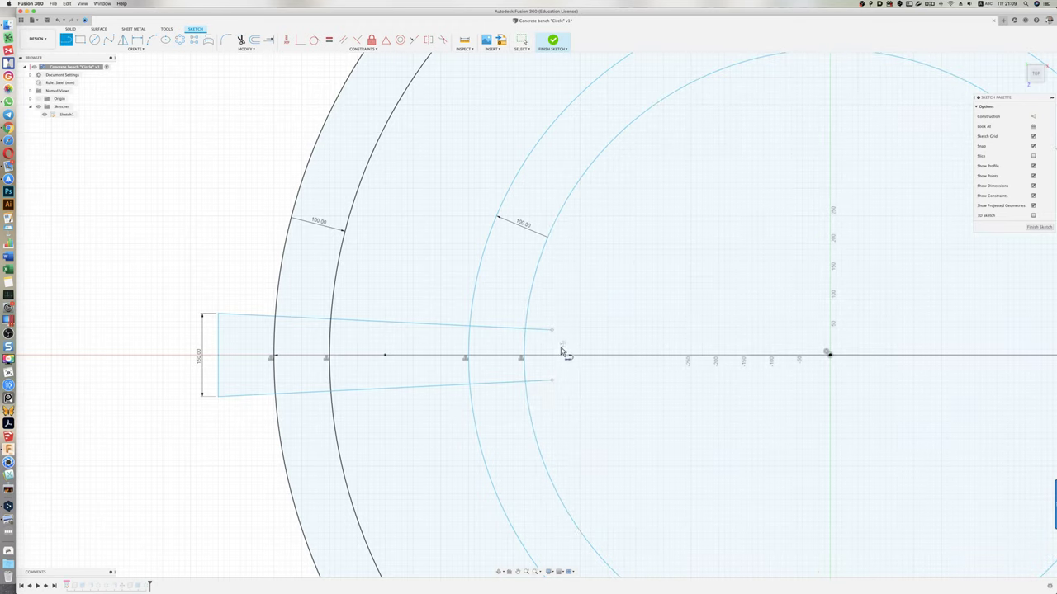
pyautogui.click(551, 380)
pyautogui.click(551, 330)
# - Dimension the narrow end line to 60 mm
pyautogui.press('d')
pyautogui.click(553, 351)
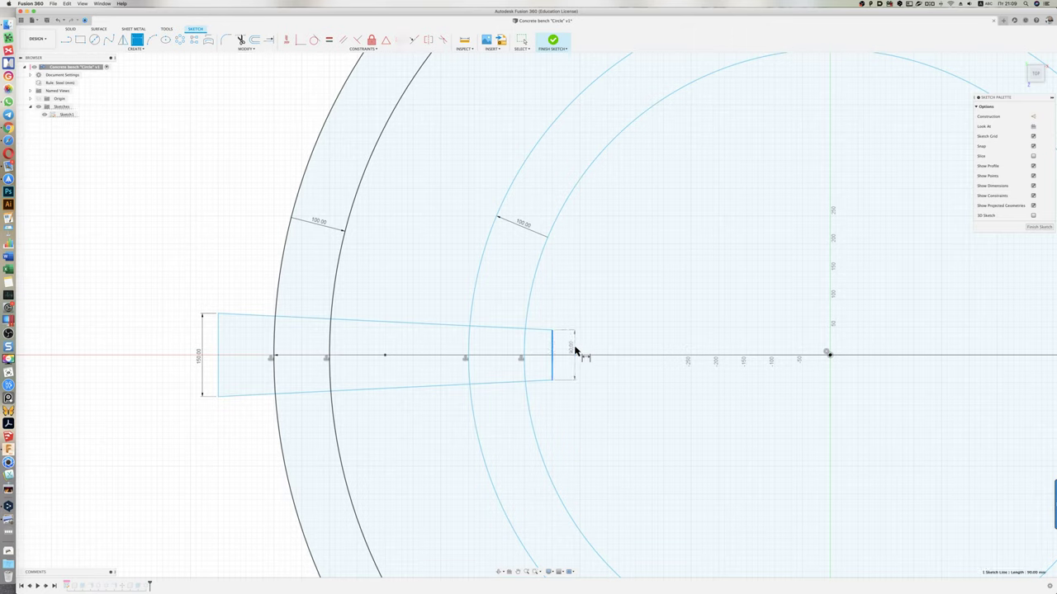
pyautogui.click(575, 348)
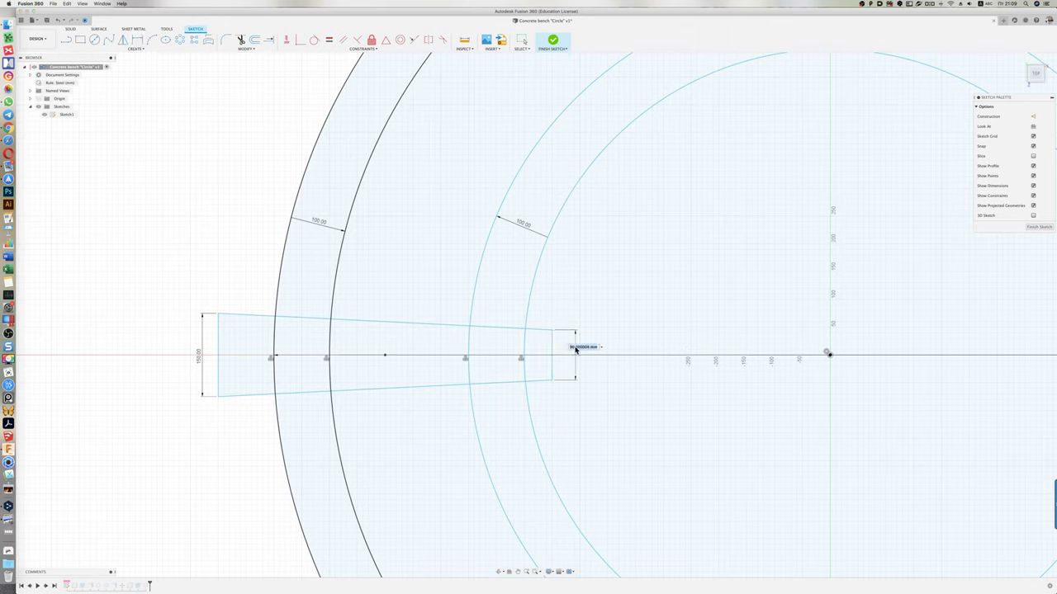
pyautogui.write('60')
pyautogui.press('Return')
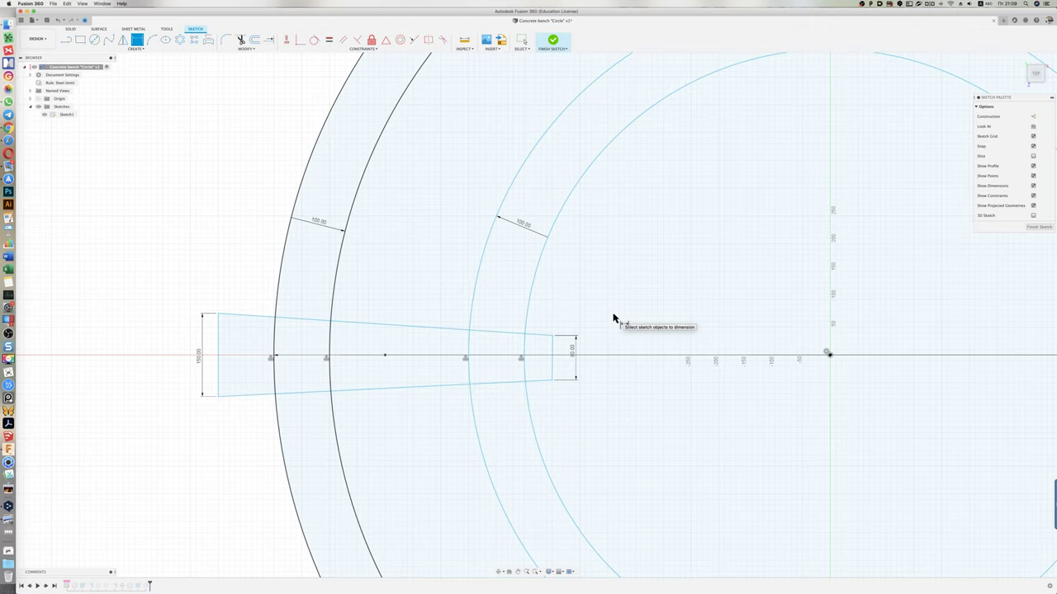
pyautogui.press('Escape')
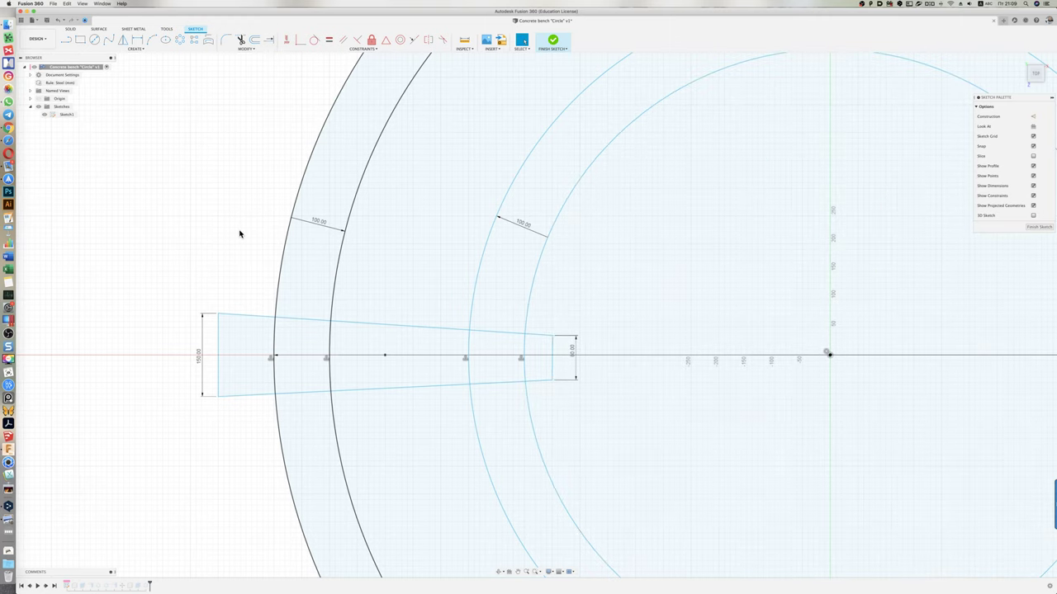
# - Delete the tapered slat outline and its leftover lines
pyautogui.moveTo(178, 283); pyautogui.dragTo(601, 398)
pyautogui.press('Delete')
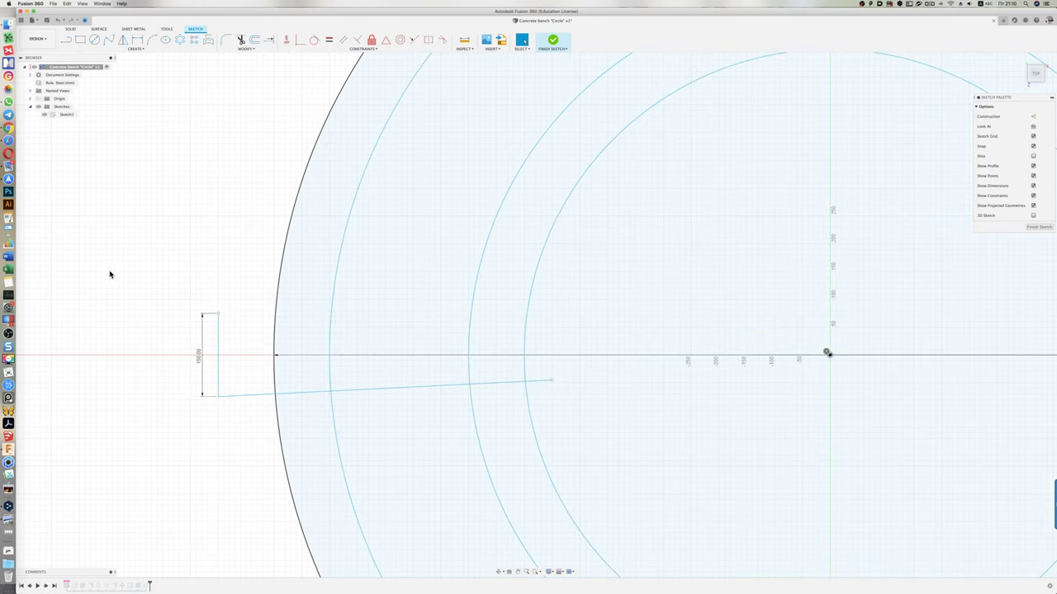
pyautogui.moveTo(112, 274)
pyautogui.mouseDown()
pyautogui.moveTo(415, 444)
pyautogui.moveTo(596, 432)
pyautogui.mouseUp()
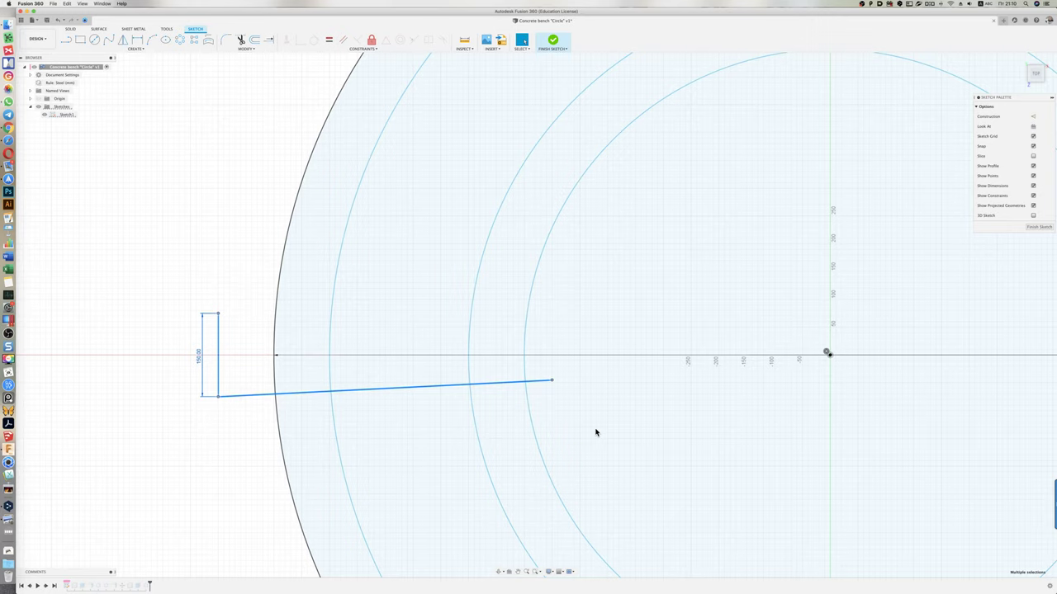
pyautogui.press('Delete')
pyautogui.click(520, 411)
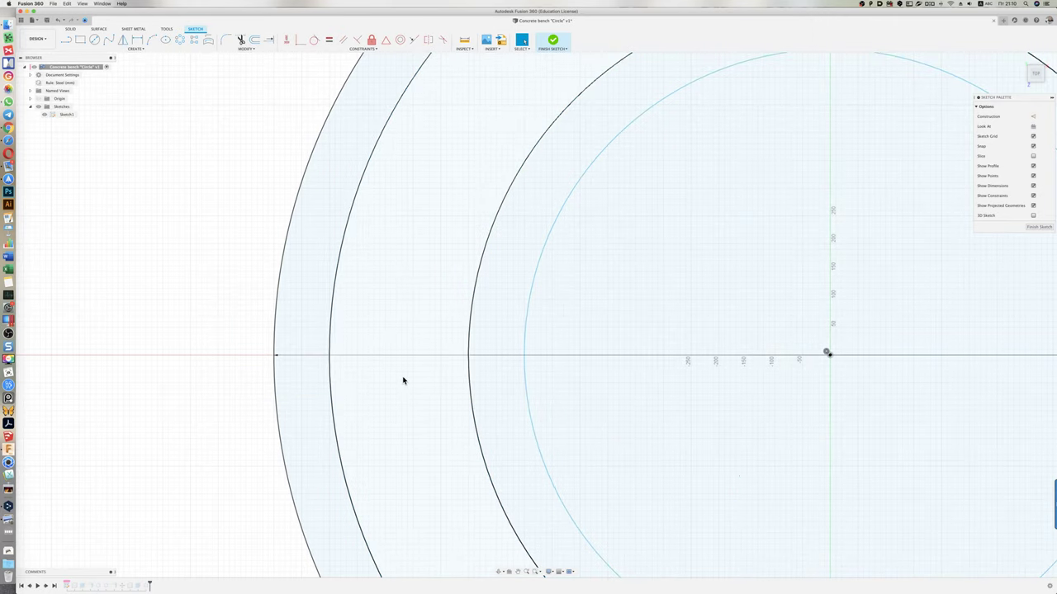
# - Draw a 550 mm horizontal line along the centre axis
pyautogui.press('l')
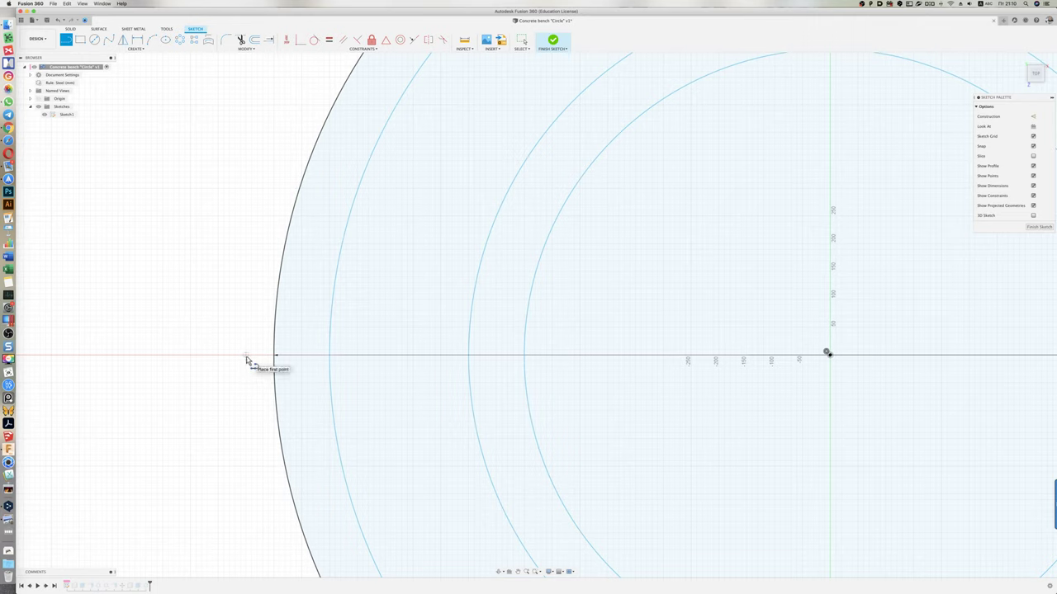
pyautogui.click(246, 358)
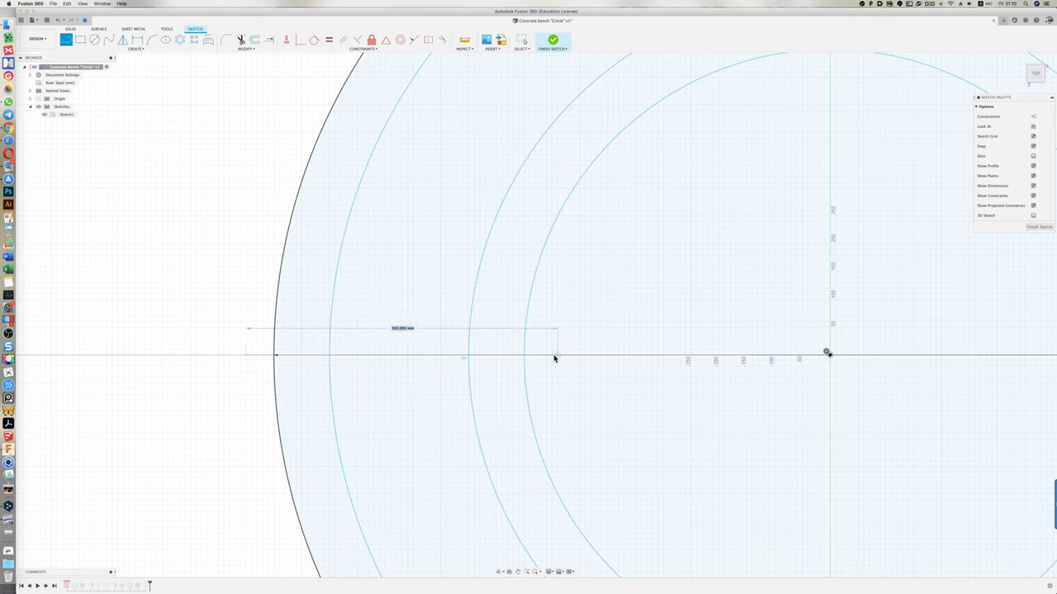
pyautogui.click(551, 357)
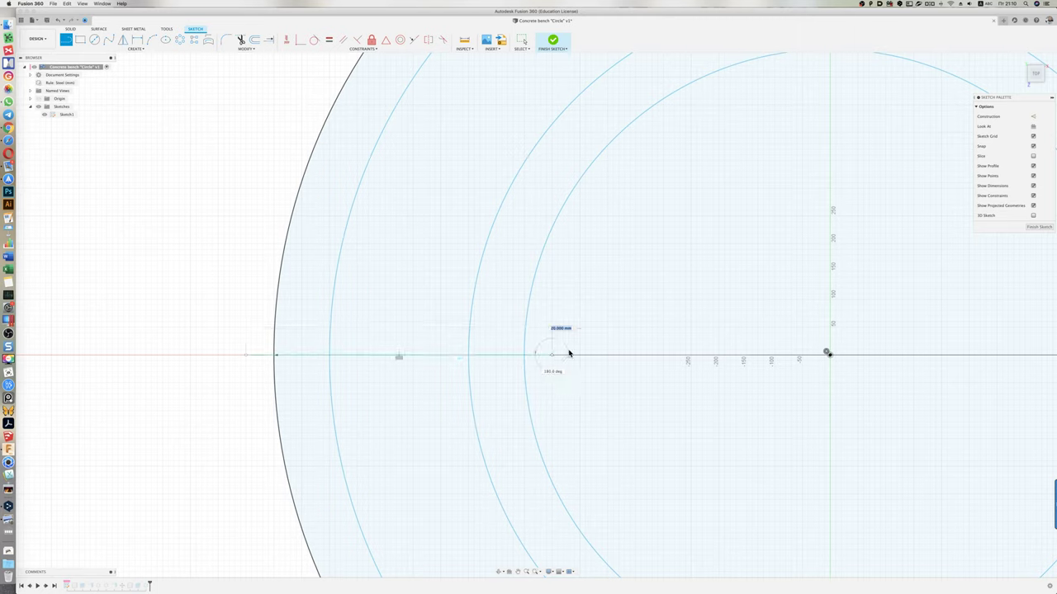
pyautogui.press('Escape')
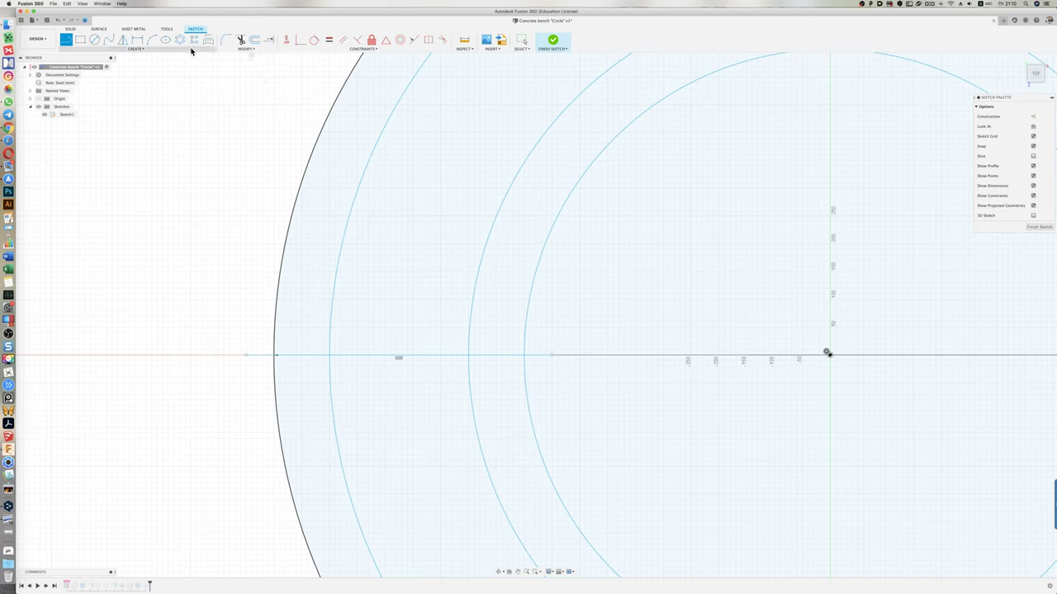
# - Rectangular-pattern the line into three copies, both directions Symmetric, distance 10 mm
pyautogui.click(193, 39)
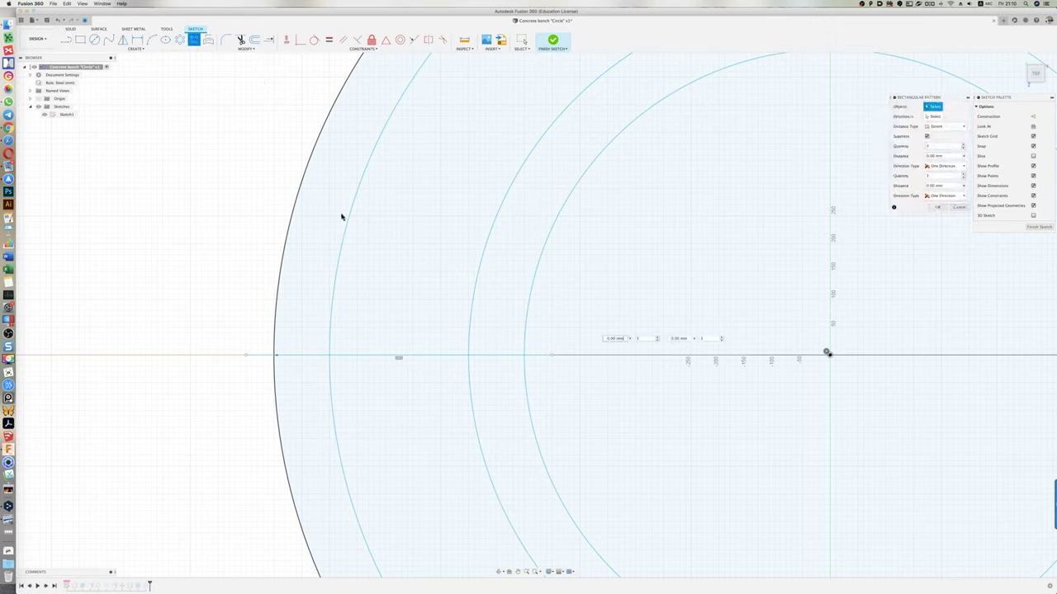
pyautogui.click(415, 354)
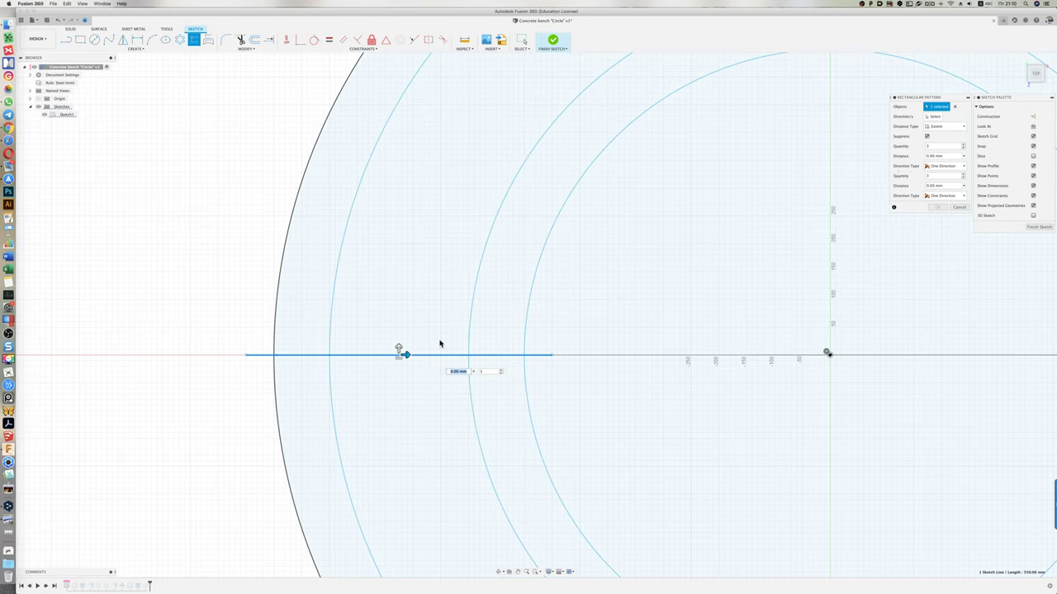
pyautogui.moveTo(400, 348); pyautogui.dragTo(399, 333)
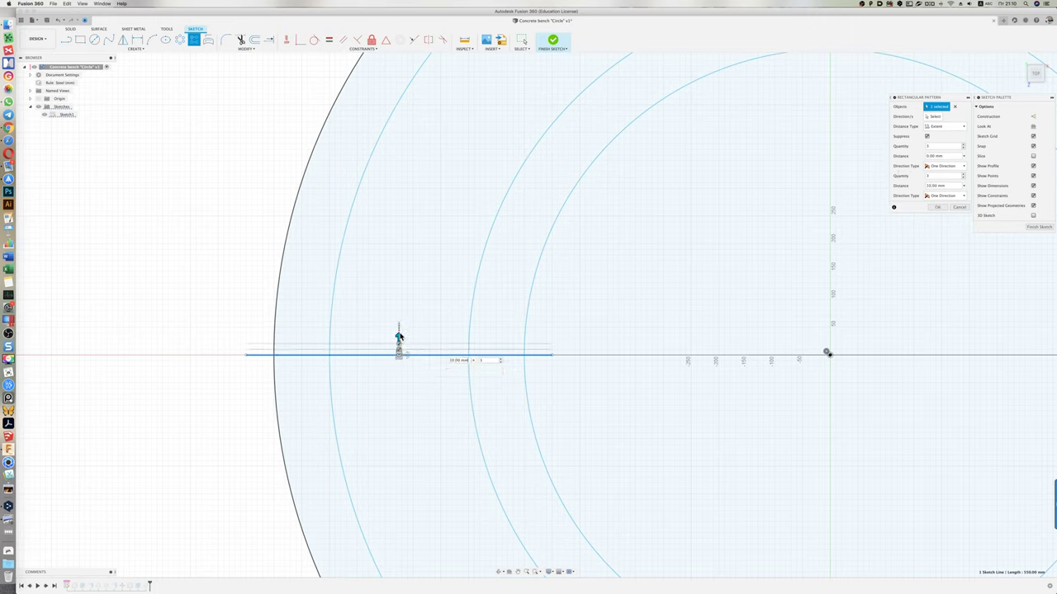
pyautogui.click(938, 168)
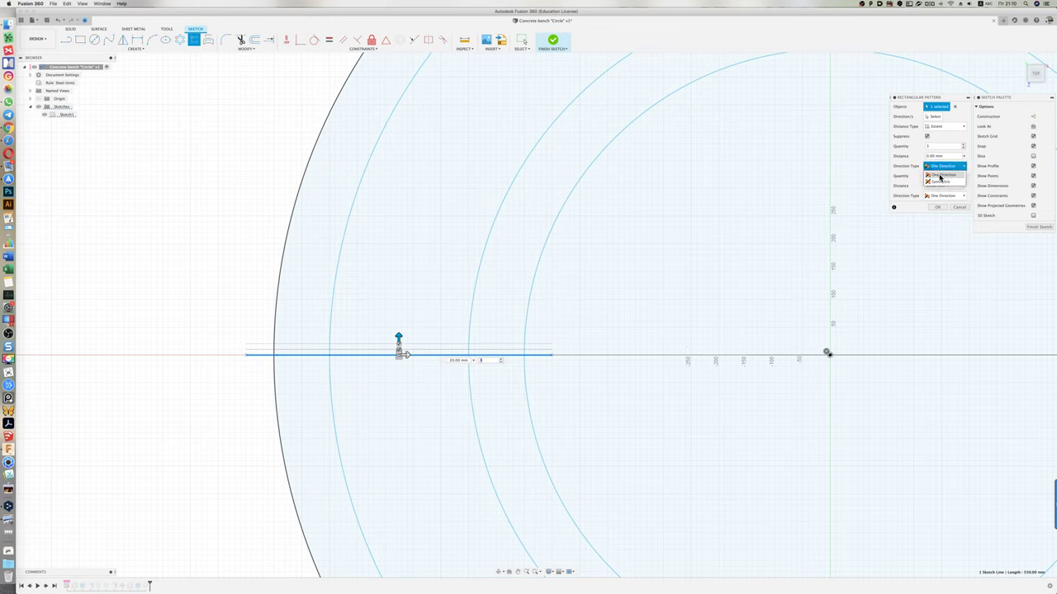
pyautogui.click(940, 183)
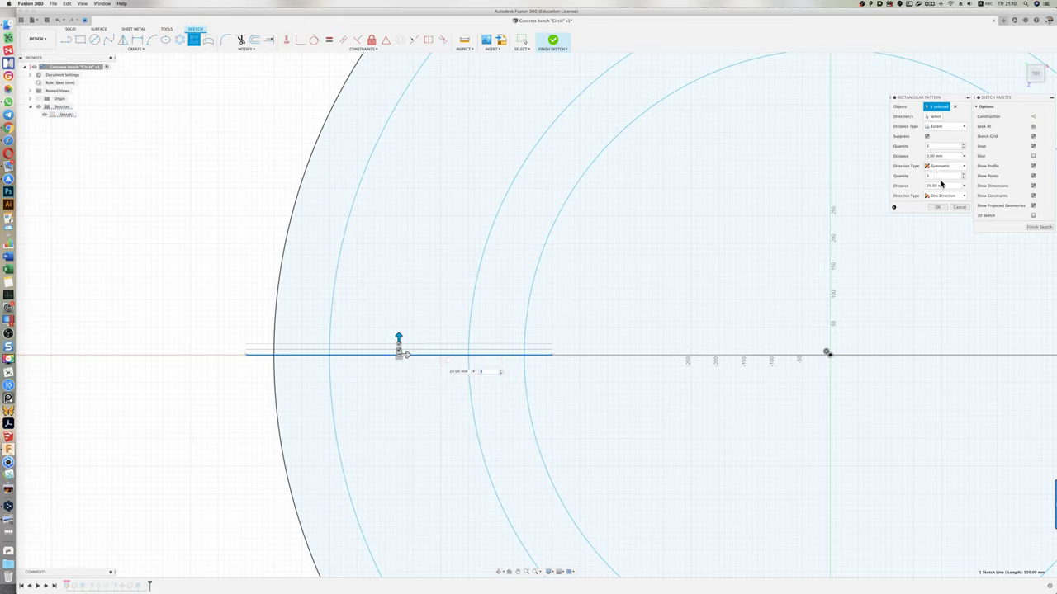
pyautogui.click(943, 196)
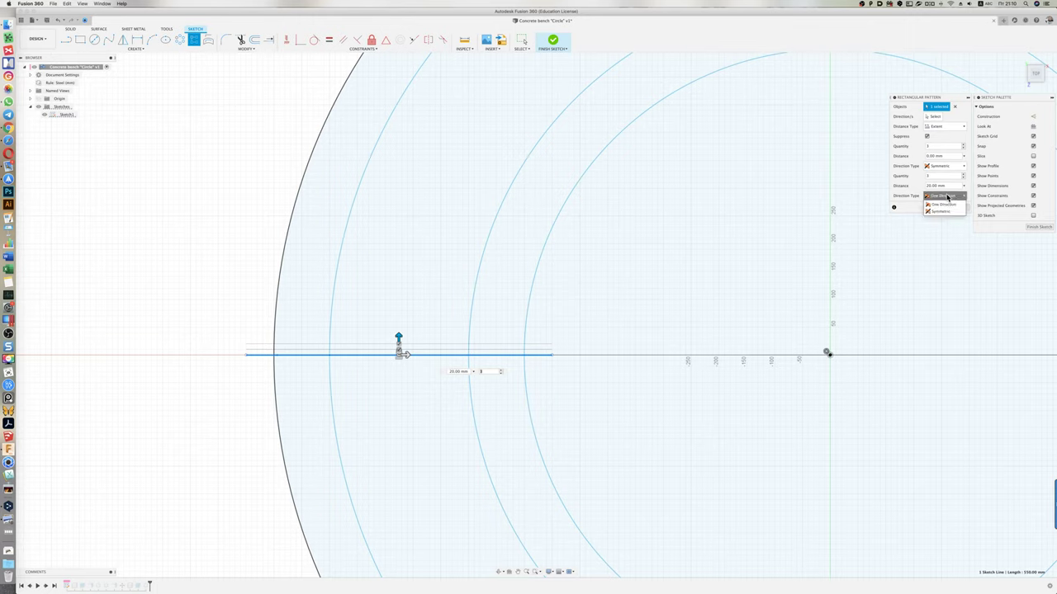
pyautogui.click(945, 213)
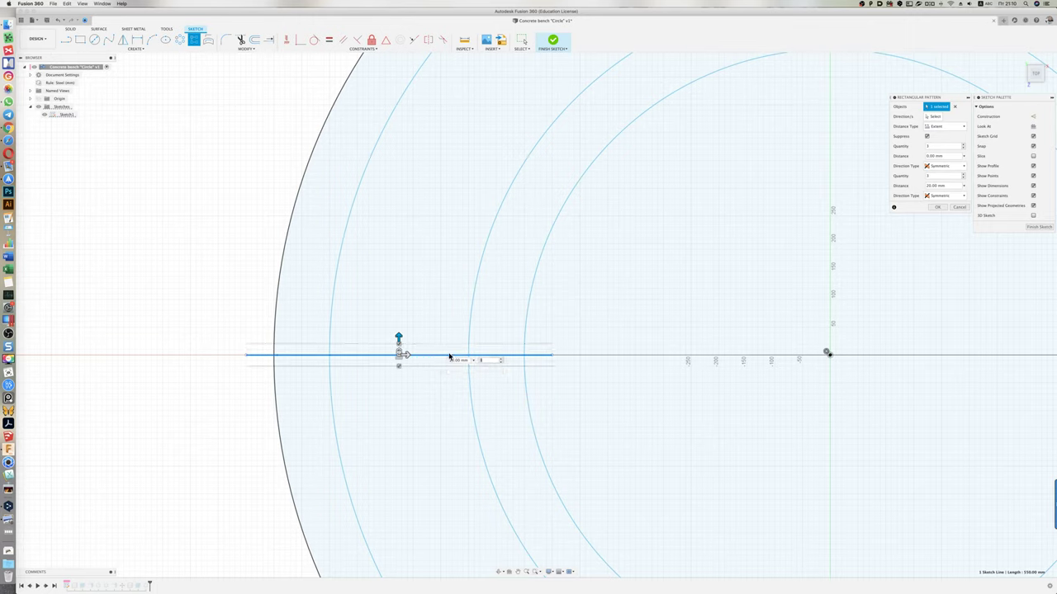
pyautogui.click(449, 361)
pyautogui.write('10')
pyautogui.press('Return')
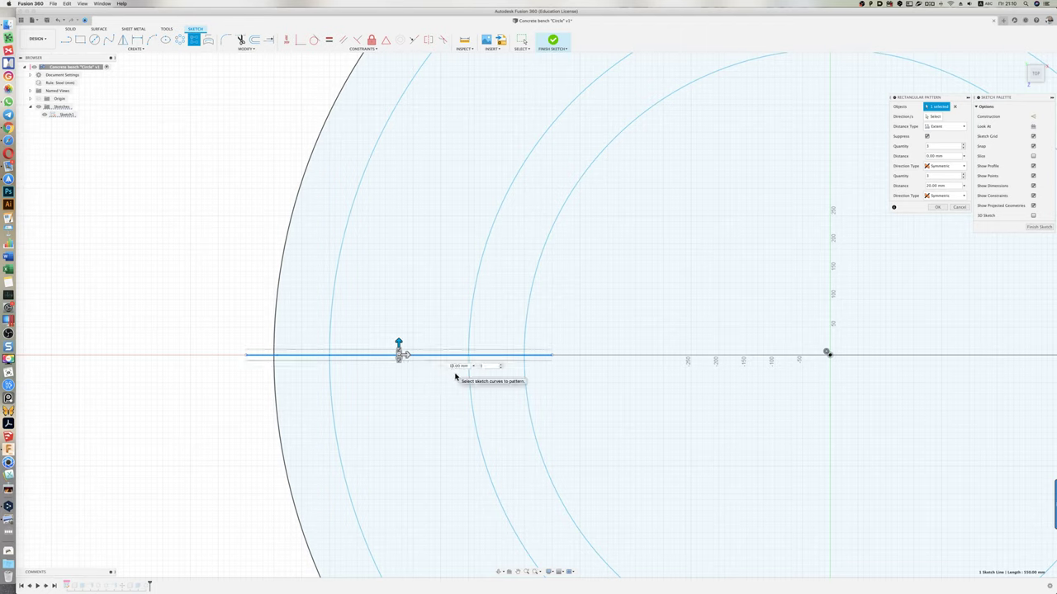
pyautogui.click(937, 207)
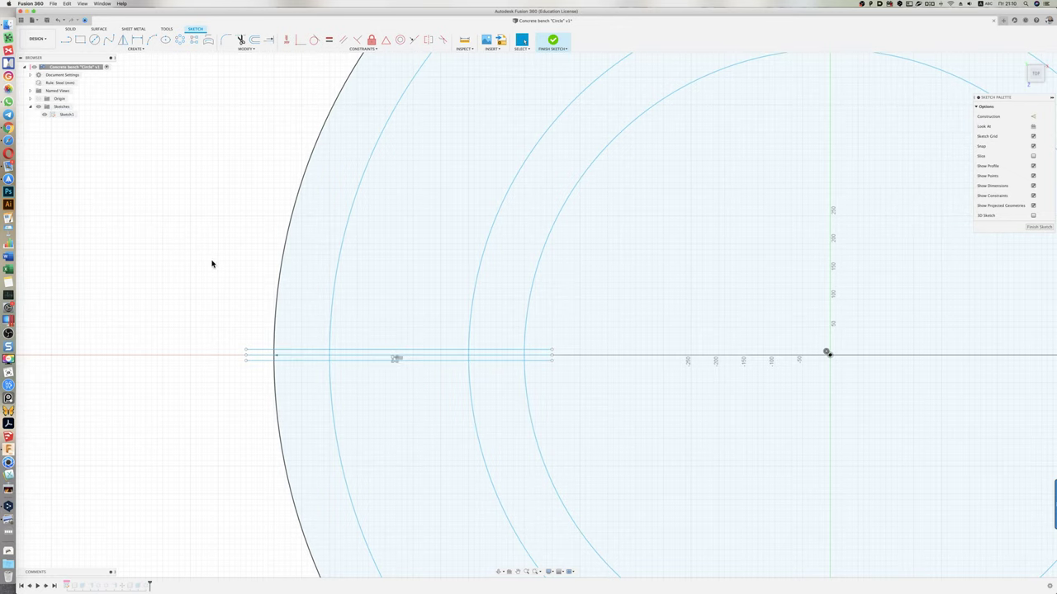
# - Trim all five sections of the middle line, then select the lower remaining line
pyautogui.press('t')
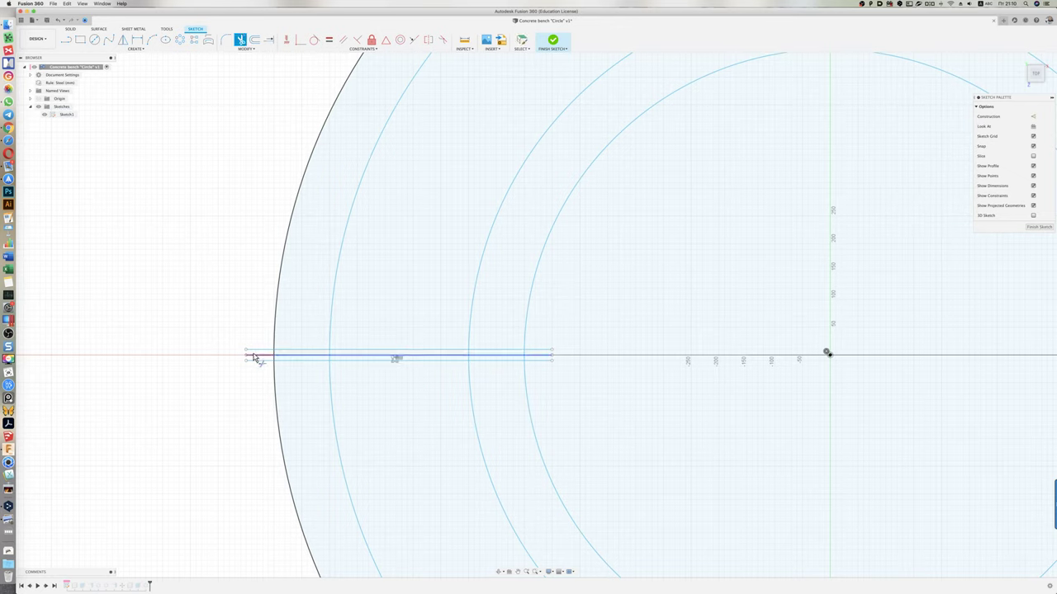
pyautogui.click(256, 356)
pyautogui.click(283, 358)
pyautogui.click(359, 360)
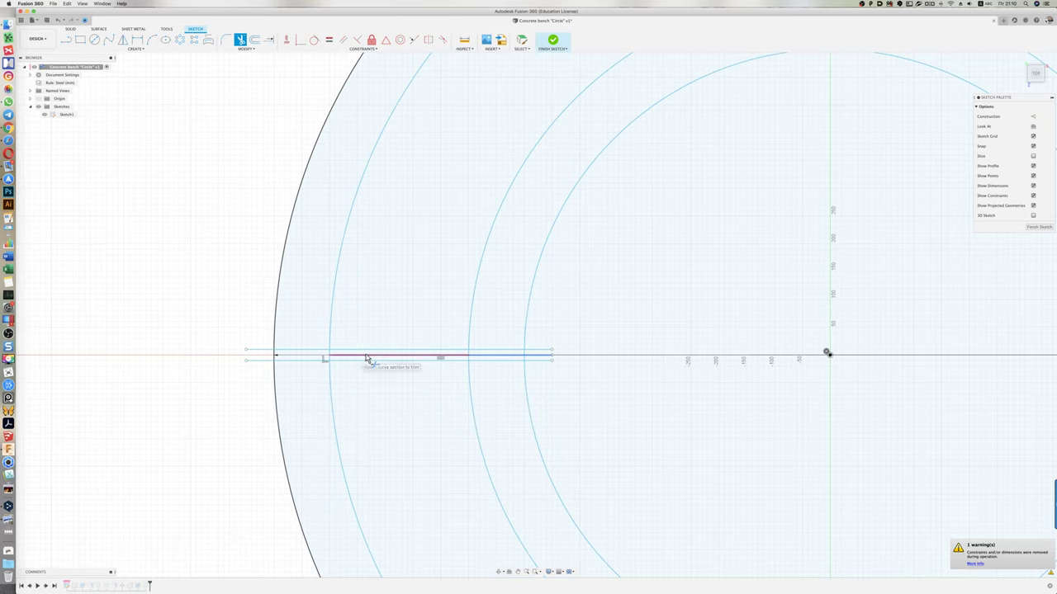
pyautogui.click(487, 358)
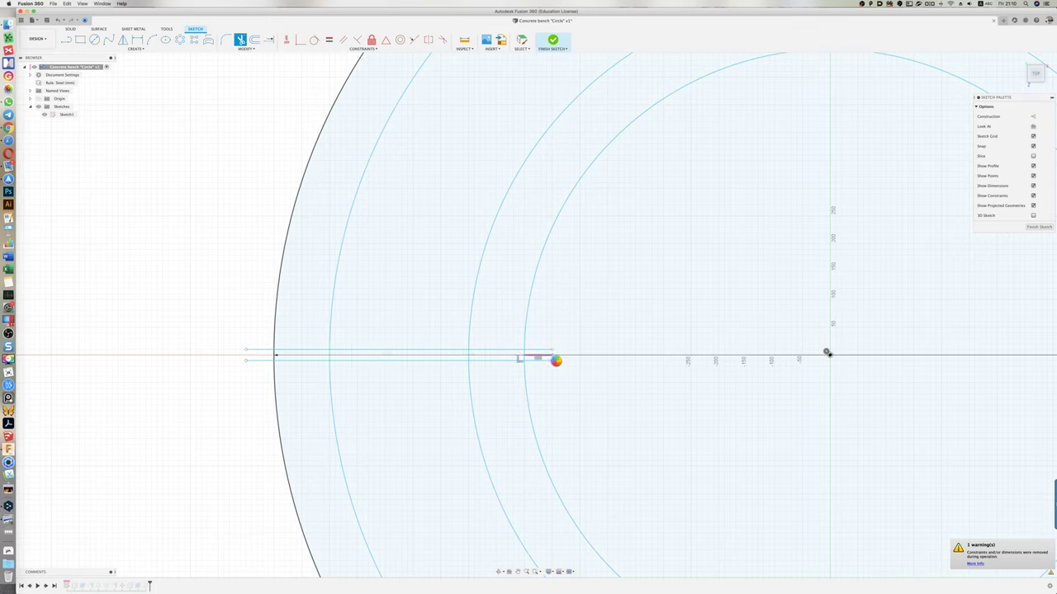
pyautogui.click(550, 358)
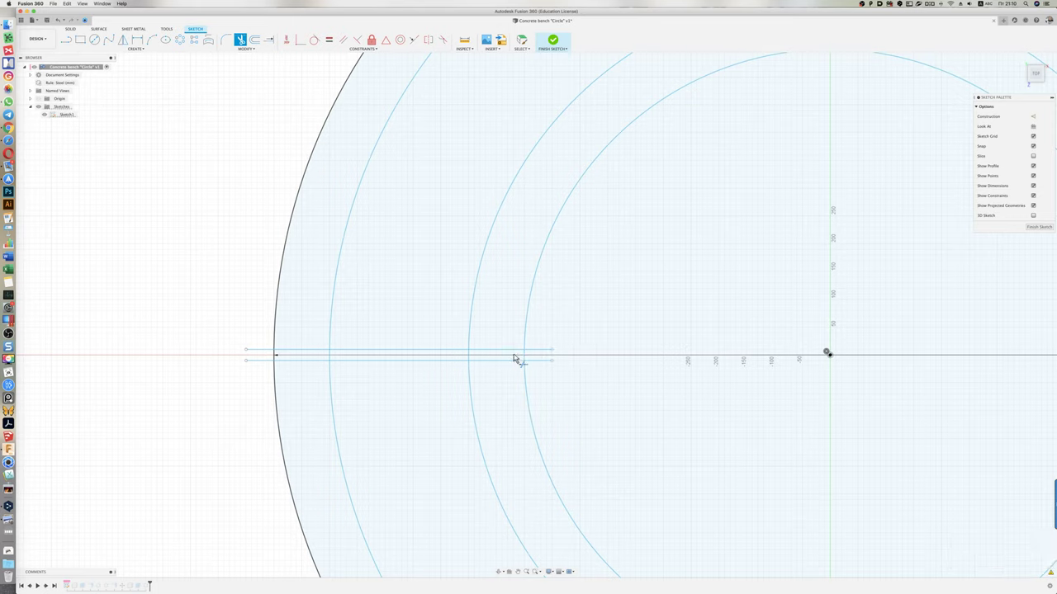
pyautogui.press('Escape')
pyautogui.moveTo(224, 328); pyautogui.dragTo(572, 377)
pyautogui.click(545, 360)
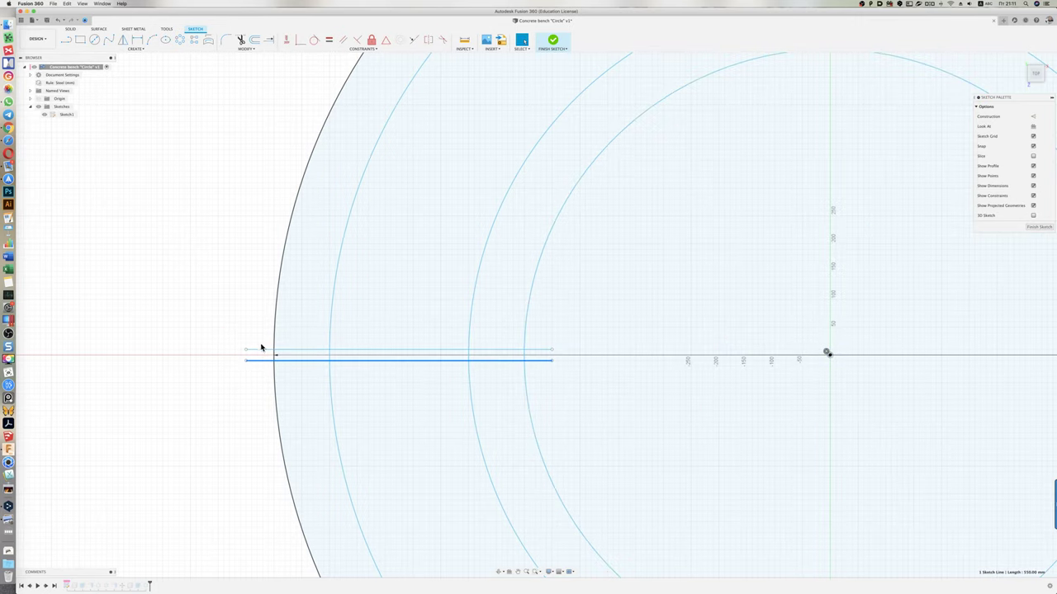
# - Circular-pattern both slat lines 40 times around the circle's centre
pyautogui.click(179, 40)
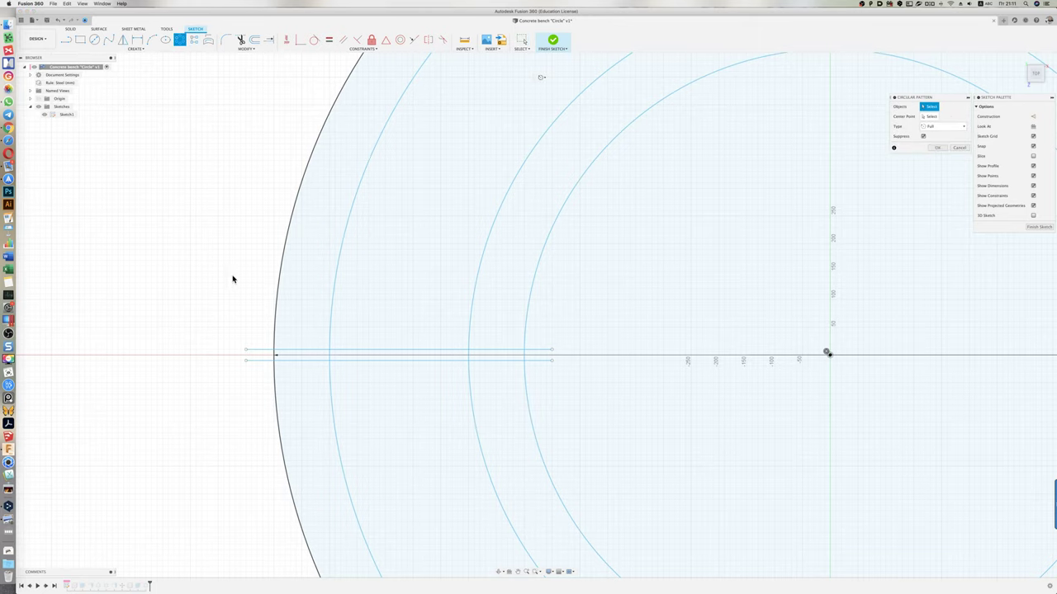
pyautogui.click(259, 349)
pyautogui.click(259, 359)
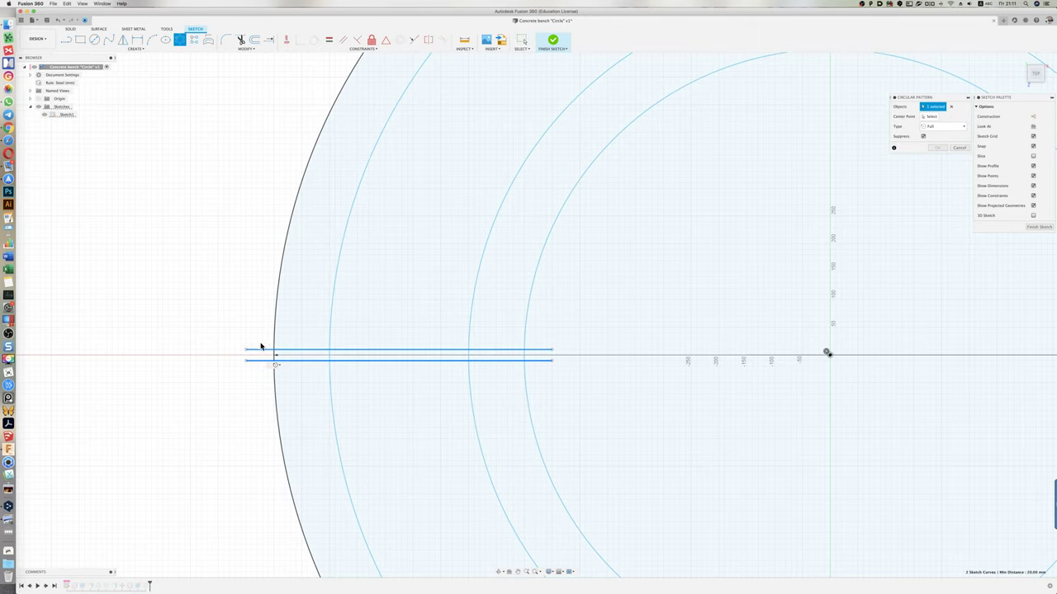
pyautogui.scroll(-2, 255, 339)
pyautogui.click(928, 117)
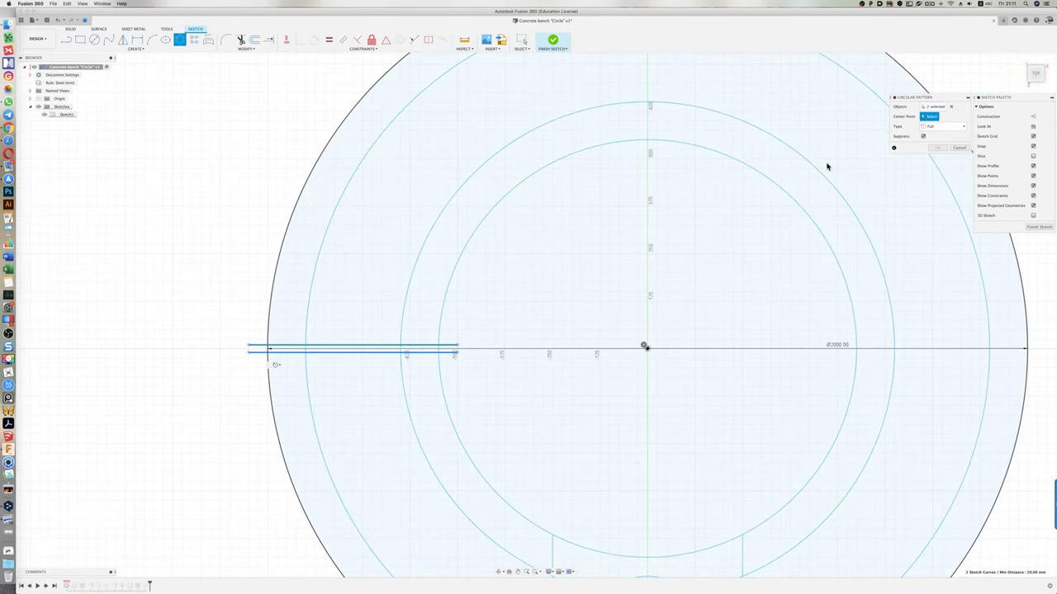
pyautogui.click(450, 289)
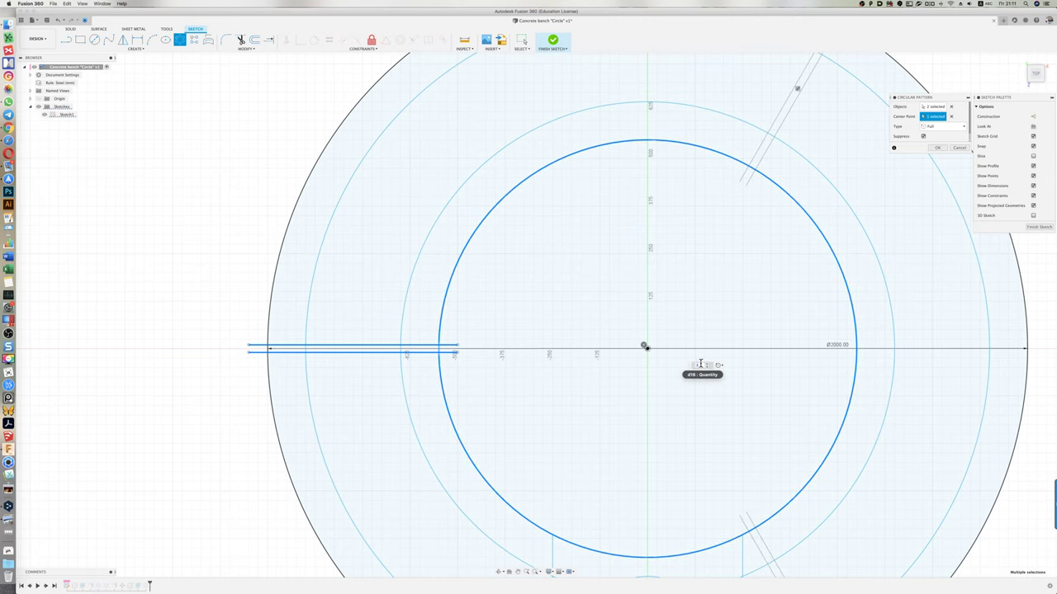
pyautogui.write('30')
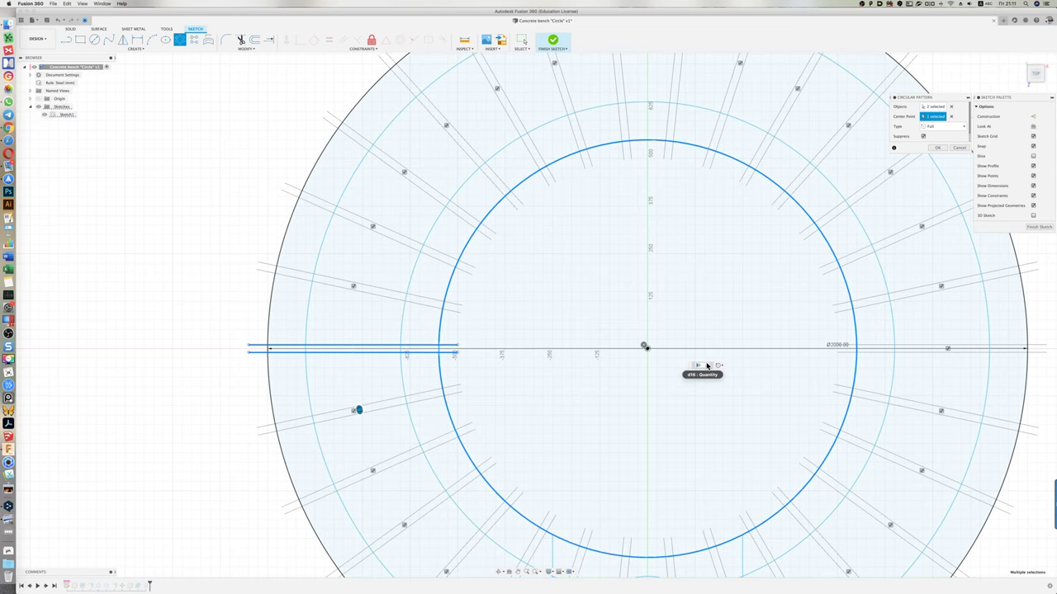
pyautogui.write('40')
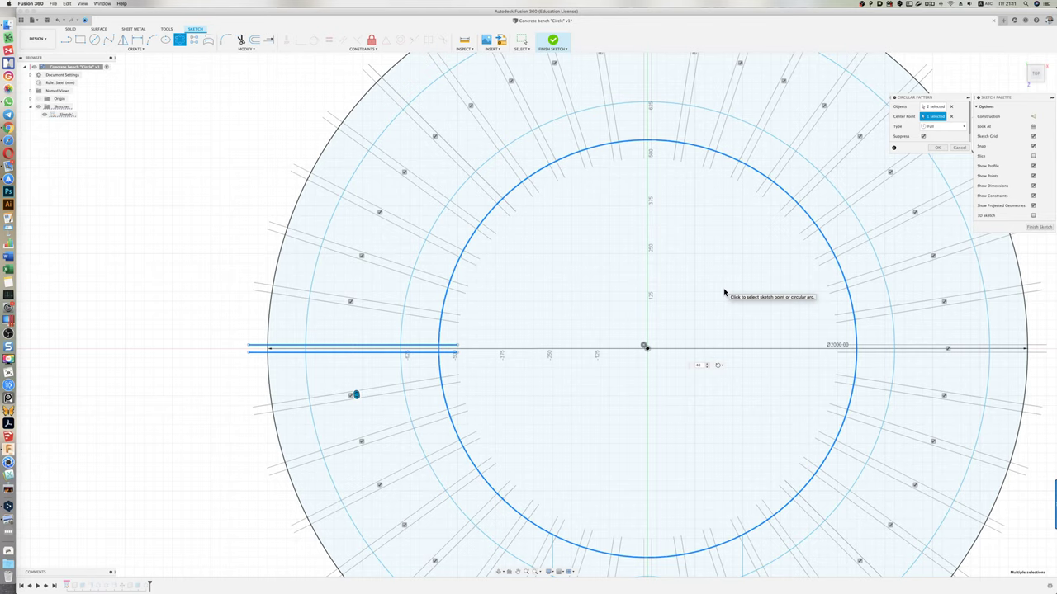
pyautogui.click(938, 151)
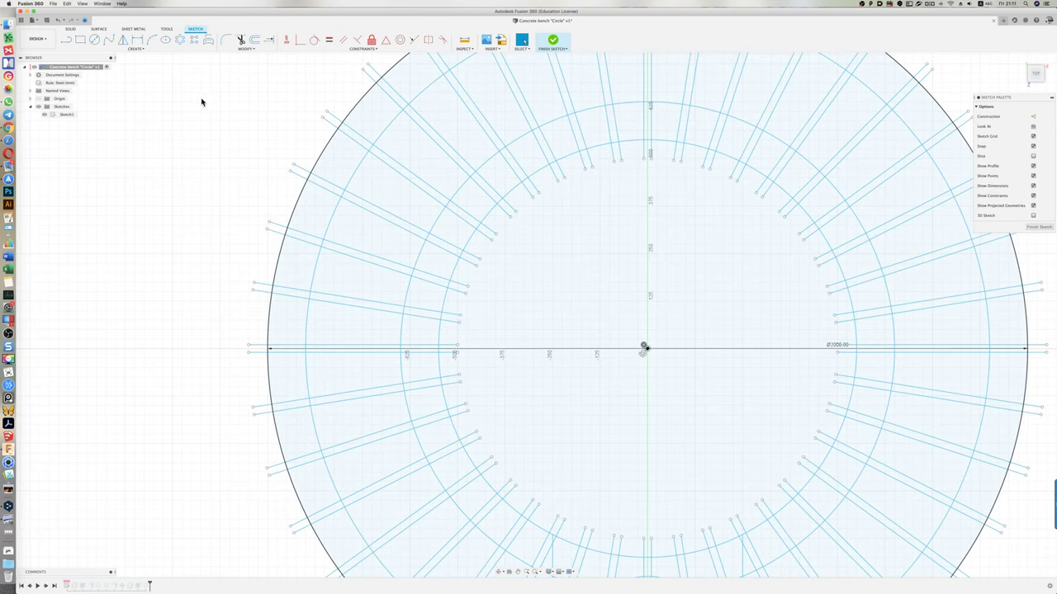
# - Start a dimension between the first pair of parallel slat lines
pyautogui.press('d')
pyautogui.click(262, 351)
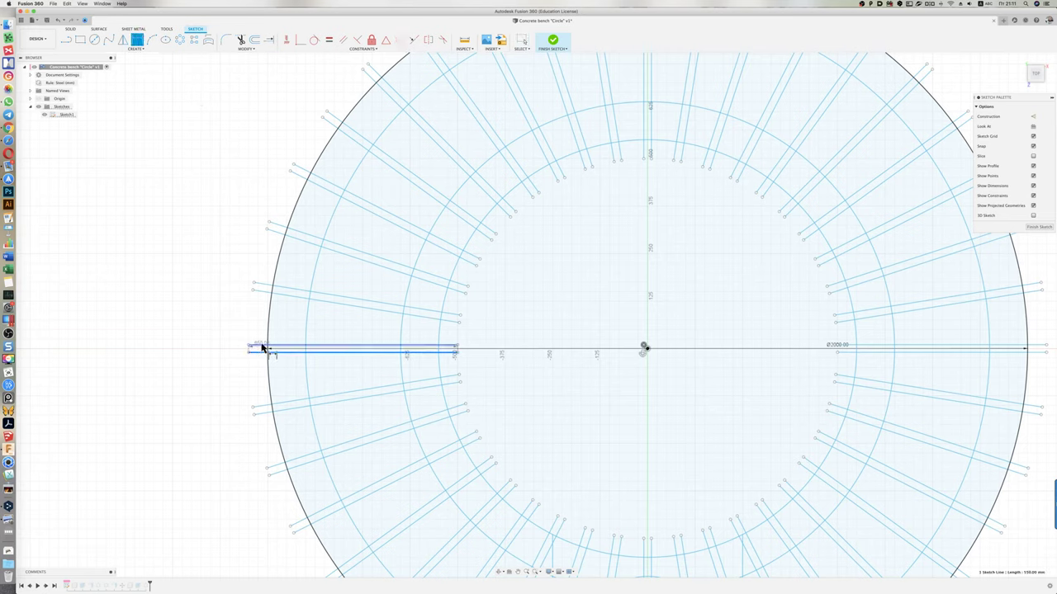
pyautogui.click(262, 346)
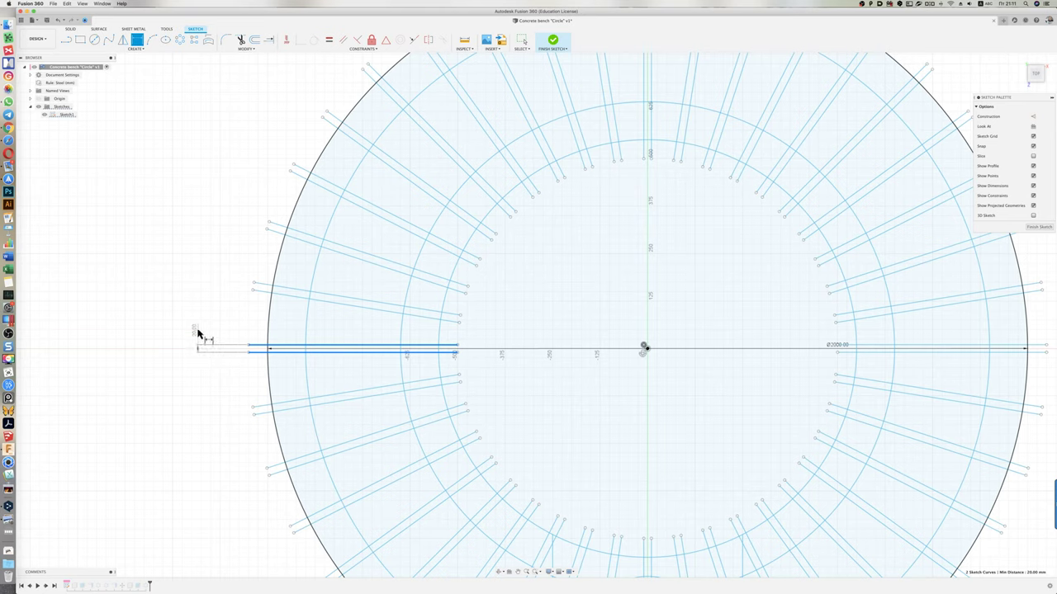
# - Place the spacing dimension between the two slat lines and set it to 10 mm
pyautogui.click(204, 366)
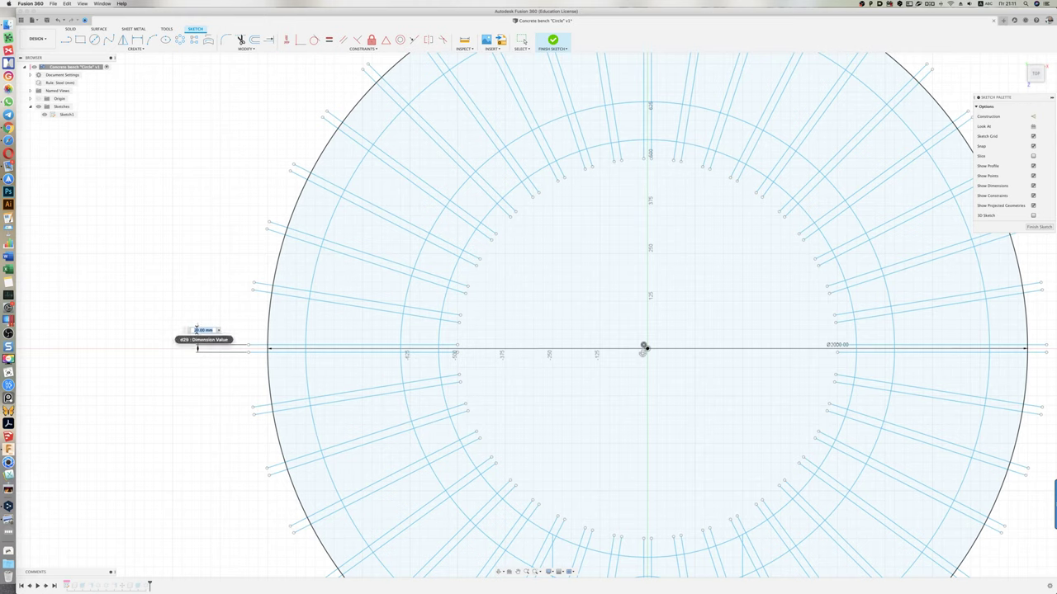
pyautogui.write('15')
pyautogui.press('Return')
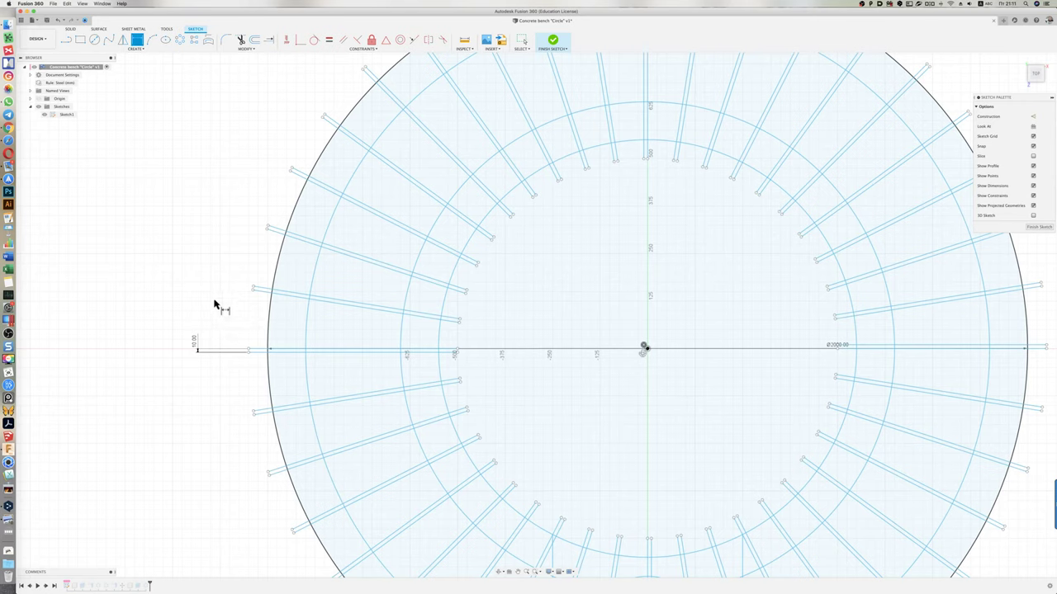
pyautogui.press('Escape')
pyautogui.scroll(-2, 222, 309)
pyautogui.scroll(-1, 224, 308)
pyautogui.scroll(-1, 544, 310)
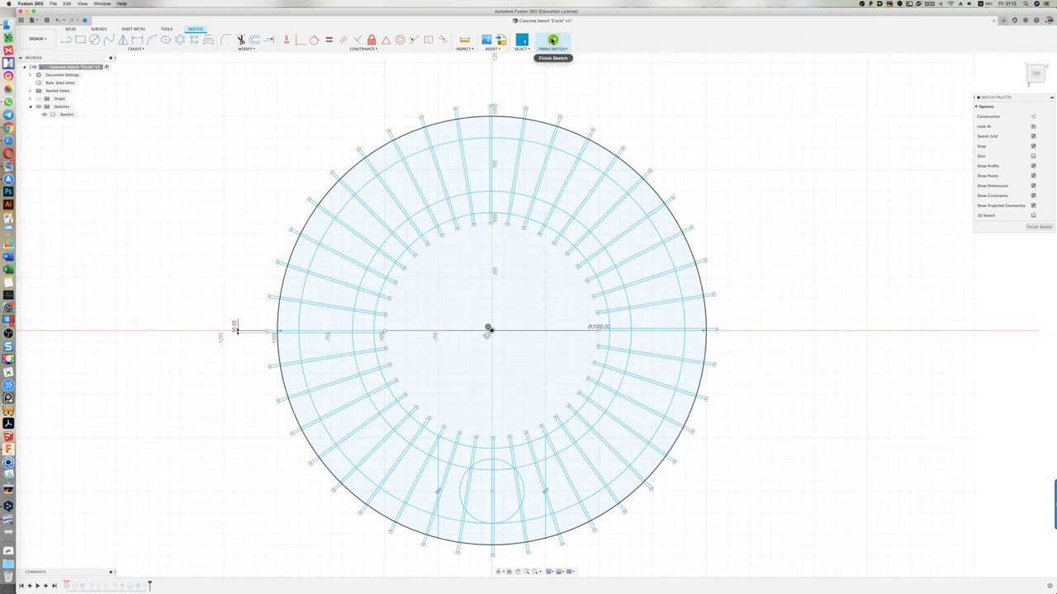
# - Finish the sketch and delete the last feature in the timeline
pyautogui.click(553, 41)
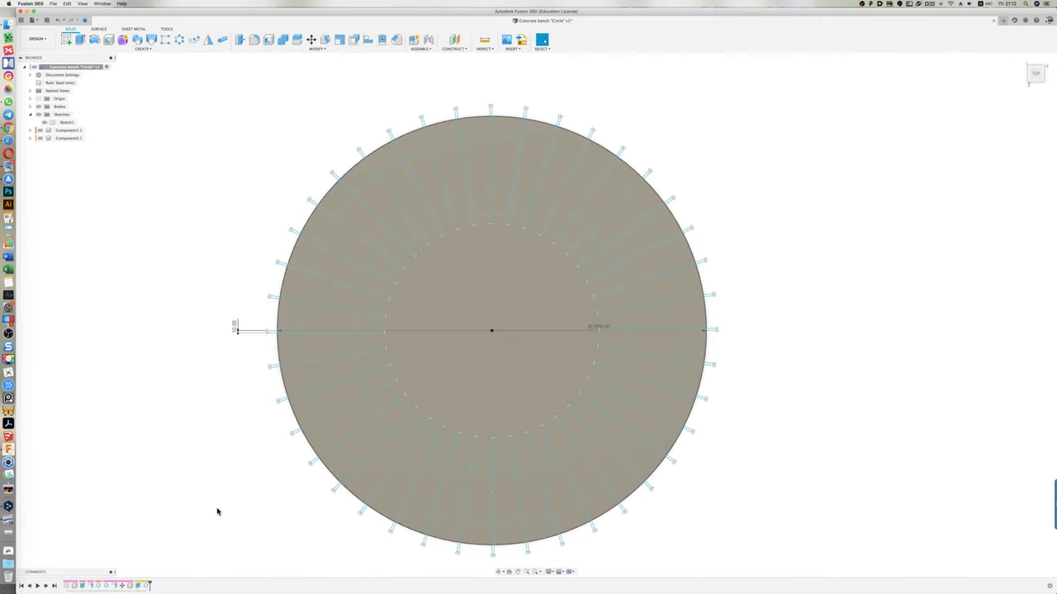
pyautogui.click(149, 586)
pyautogui.rightClick(148, 586)
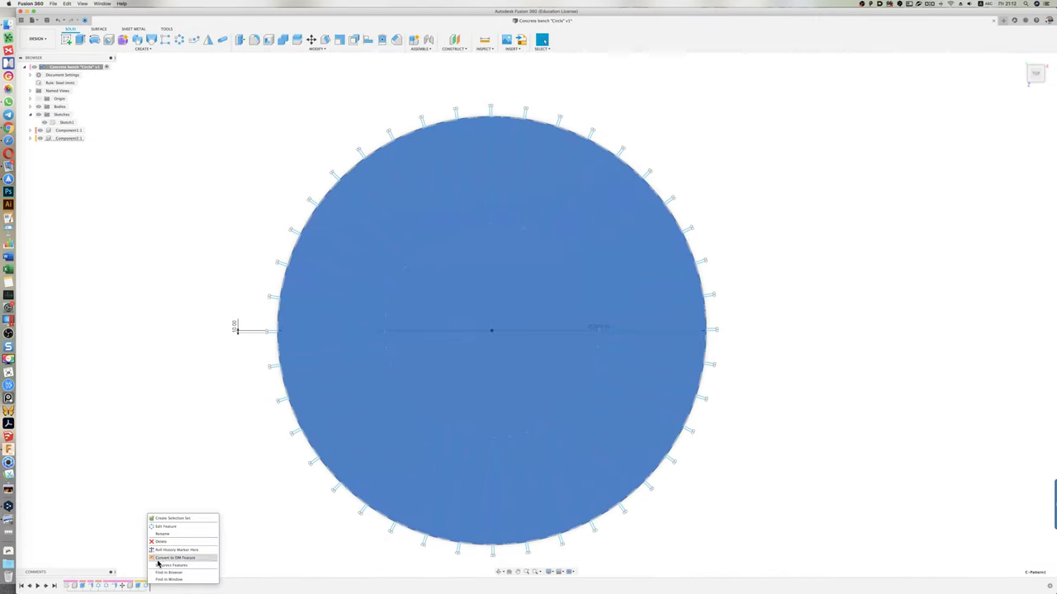
pyautogui.click(162, 543)
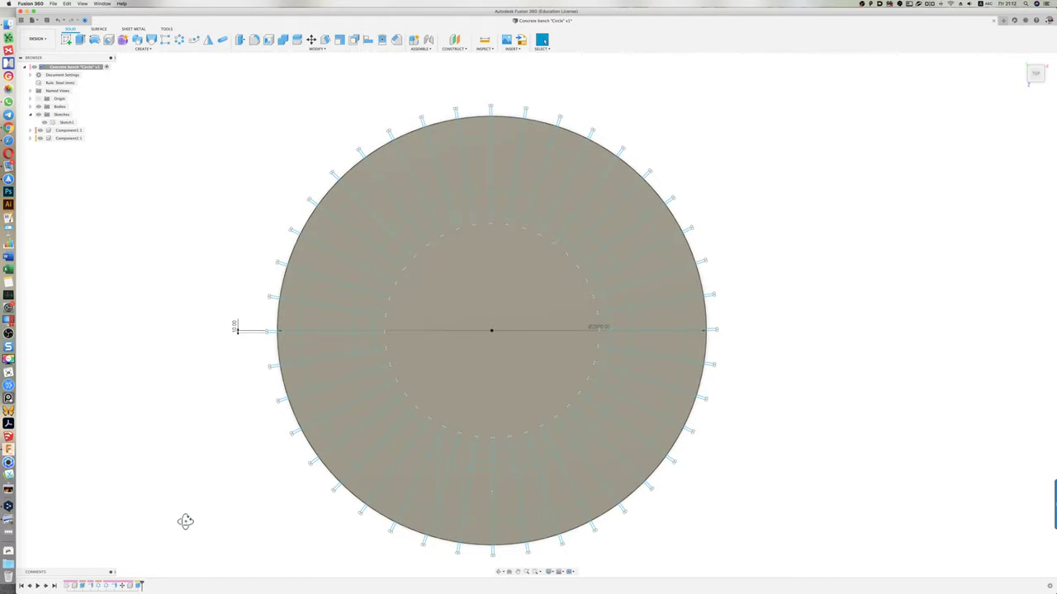
# - Suppress the solid top slab extrude so the ring frame and slat lines show
pyautogui.keyDown('shift'); pyautogui.moveTo(184, 519); pyautogui.dragTo(203, 484, button='middle'); pyautogui.keyUp('shift')
pyautogui.rightClick(139, 588)
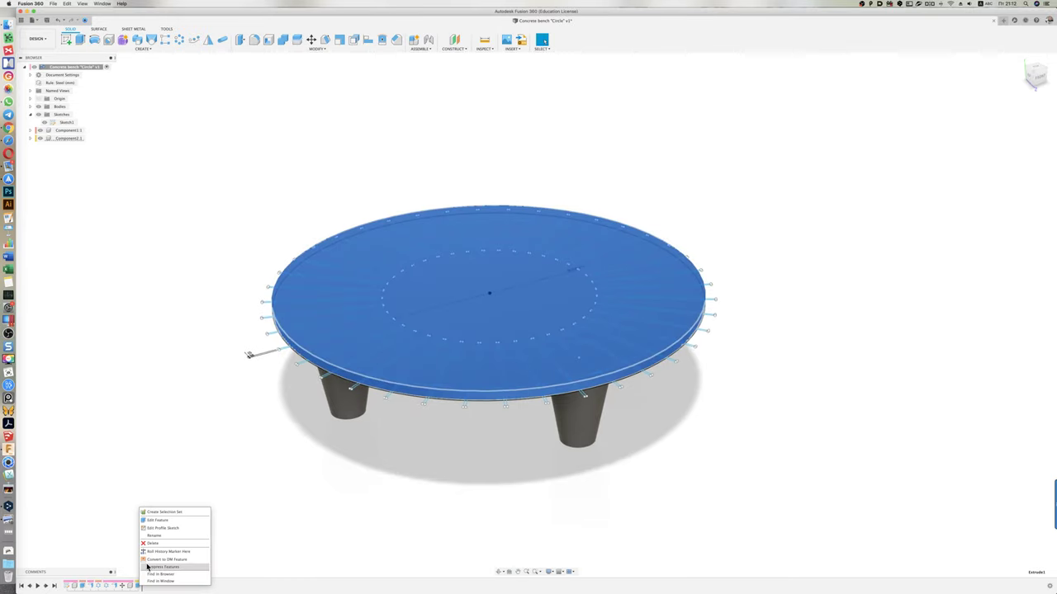
pyautogui.click(155, 548)
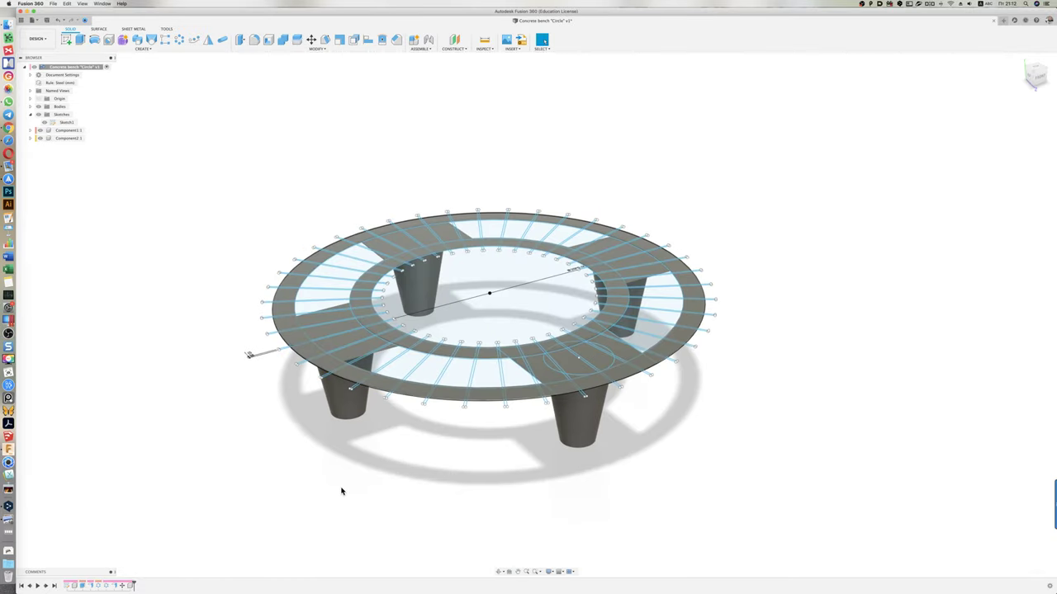
pyautogui.scroll(3, 248, 436)
pyautogui.scroll(3, 251, 429)
pyautogui.keyDown('shift'); pyautogui.moveTo(253, 425); pyautogui.dragTo(262, 432, button='middle'); pyautogui.keyUp('shift')
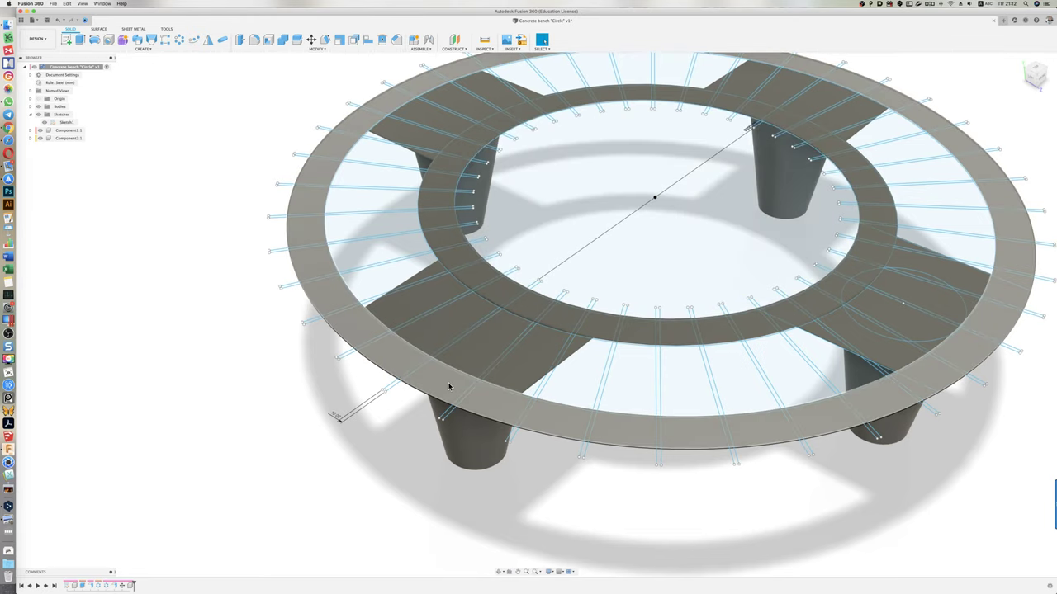
pyautogui.moveTo(389, 469)
pyautogui.keyDown('shift'); pyautogui.mouseDown(button='middle')
pyautogui.moveTo(401, 448)
pyautogui.moveTo(396, 461)
pyautogui.moveTo(392, 445)
pyautogui.mouseUp(button='middle'); pyautogui.keyUp('shift')
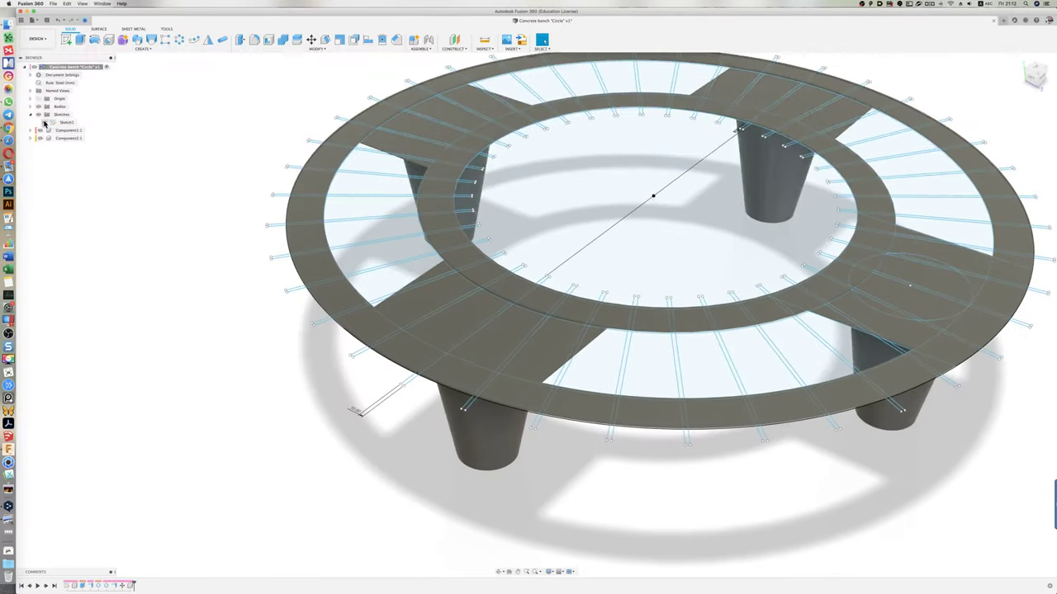
# - Delete Component2:1 from the browser
pyautogui.click(39, 132)
pyautogui.click(39, 139)
pyautogui.click(43, 141)
pyautogui.rightClick(58, 139)
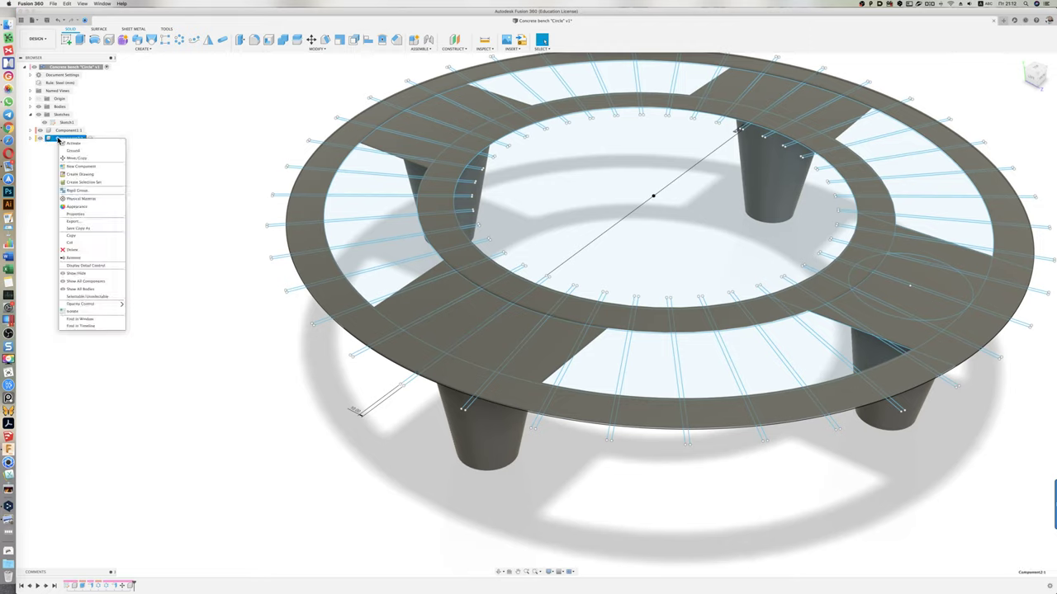
pyautogui.click(74, 249)
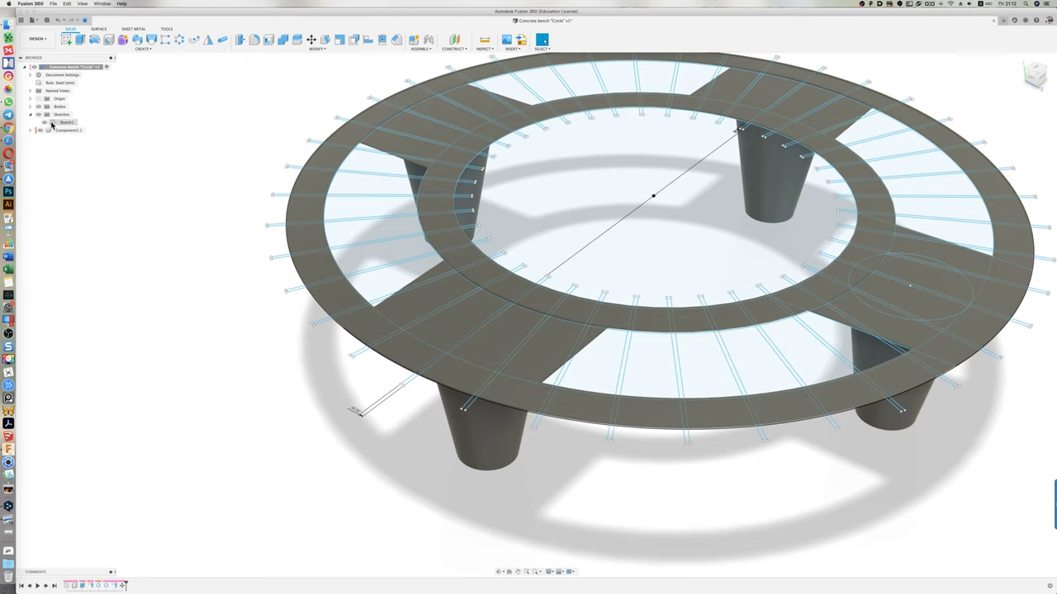
# - Expand the Bodies list and check Body6 and the outer ring body
pyautogui.click(30, 106)
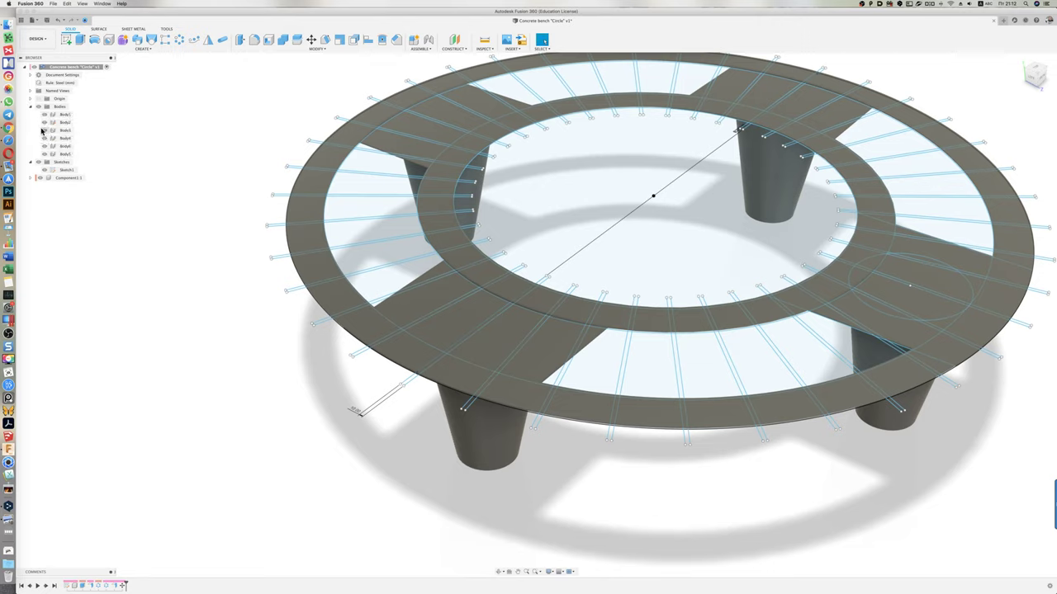
pyautogui.click(47, 154)
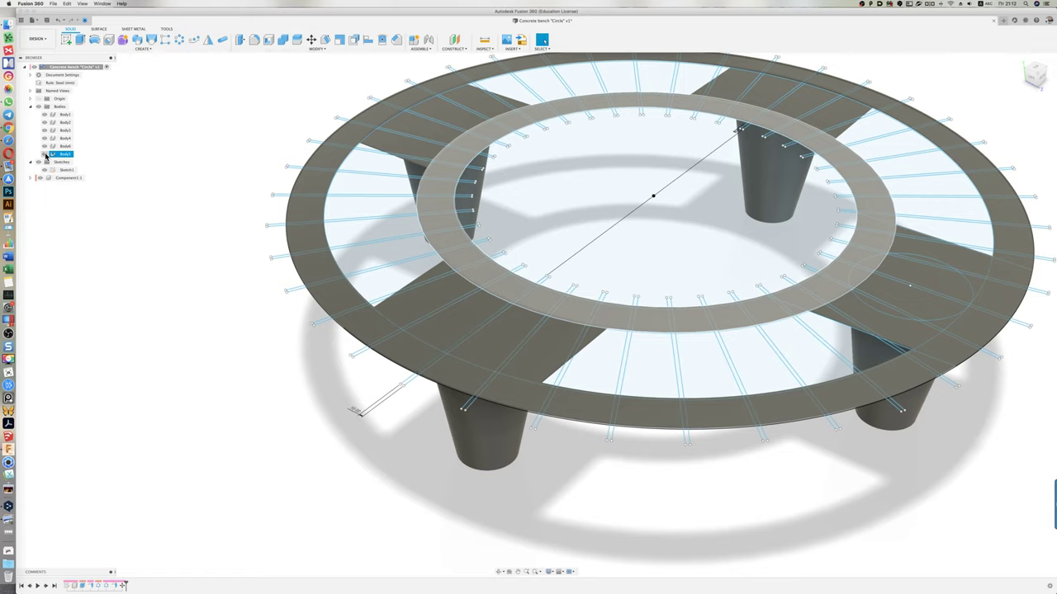
pyautogui.press('Escape')
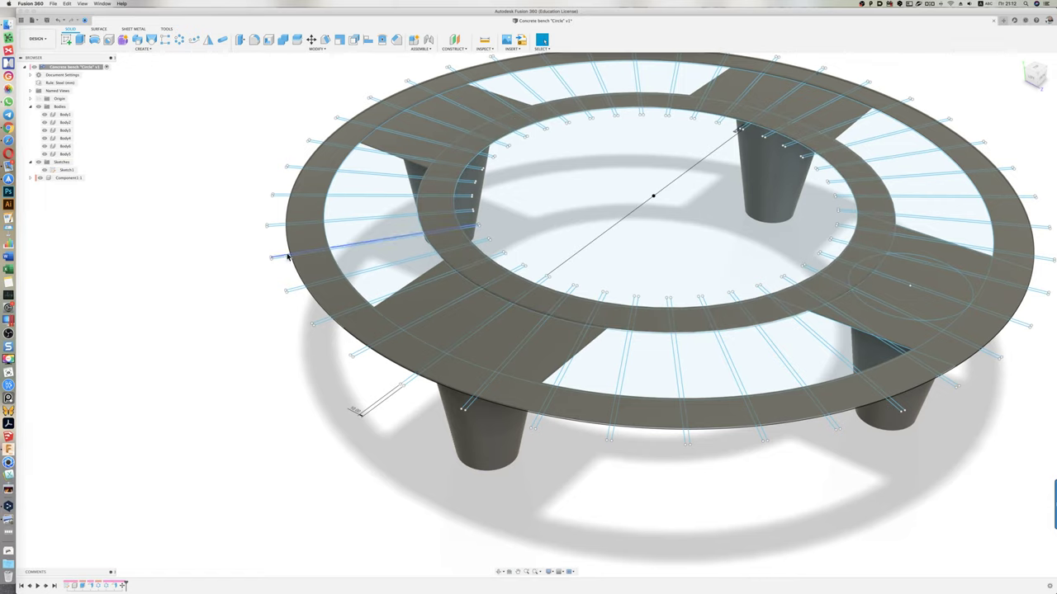
pyautogui.click(321, 304)
pyautogui.press('Escape')
# - Reopen Sketch1 and select the three slat strip profiles
pyautogui.doubleClick(66, 169)
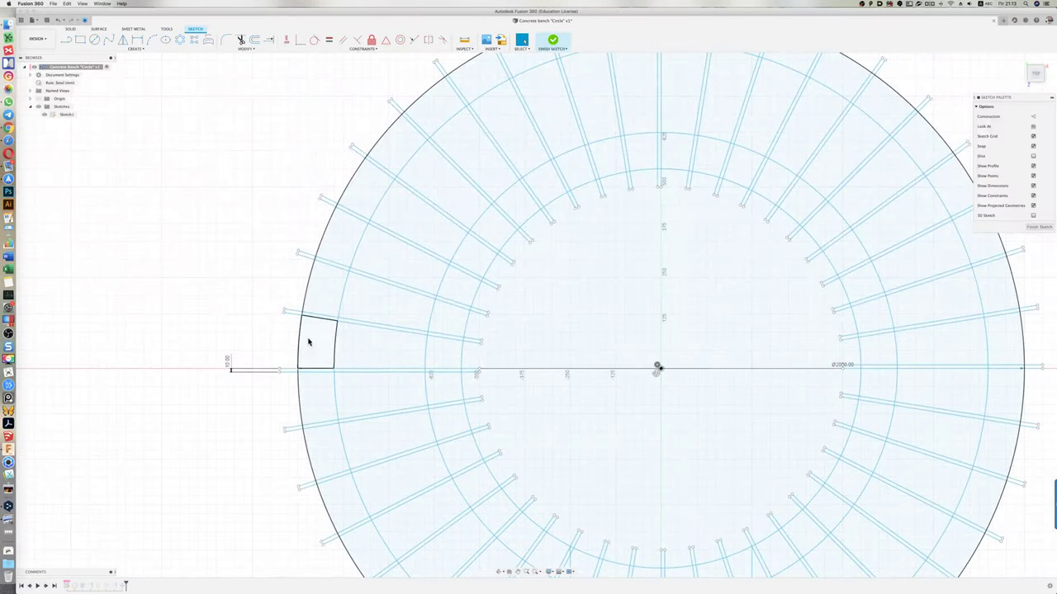
pyautogui.moveTo(302, 344)
pyautogui.mouseDown()
pyautogui.moveTo(315, 308)
pyautogui.moveTo(305, 389)
pyautogui.moveTo(338, 389)
pyautogui.moveTo(323, 389)
pyautogui.mouseUp()
pyautogui.click(323, 390)
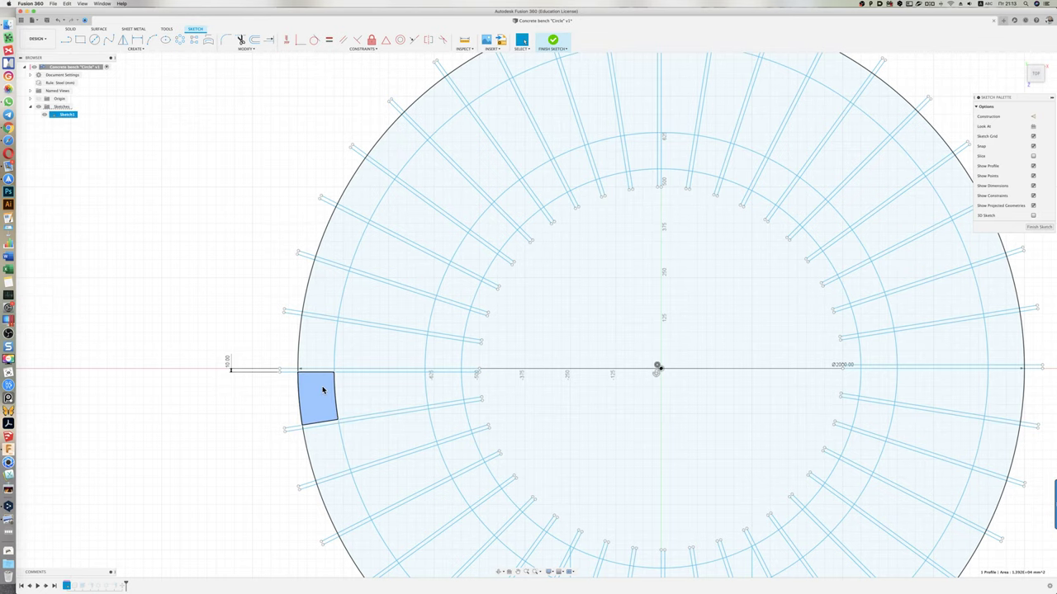
pyautogui.click(372, 388)
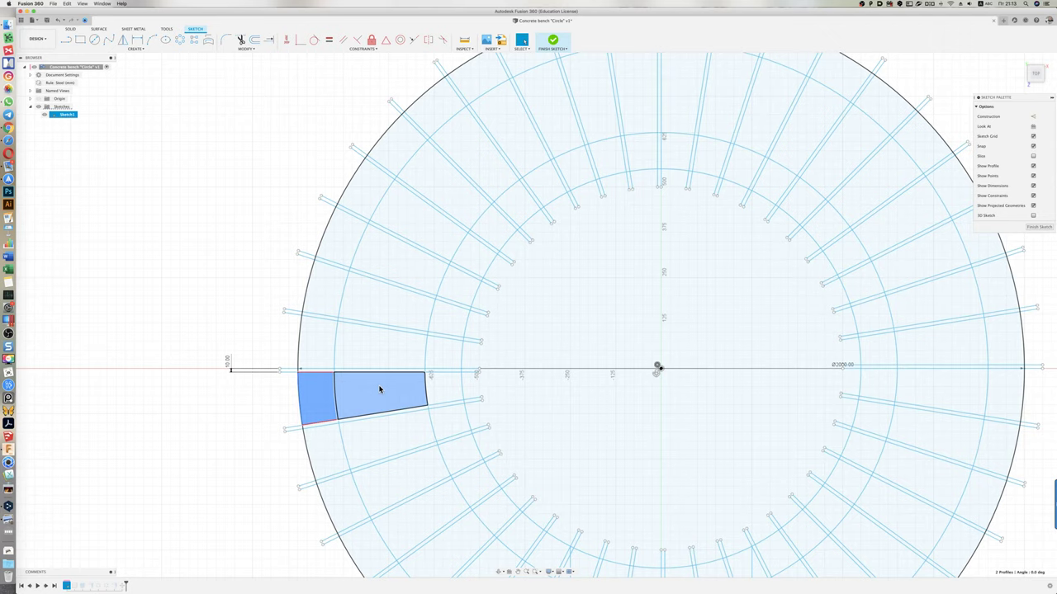
pyautogui.click(438, 388)
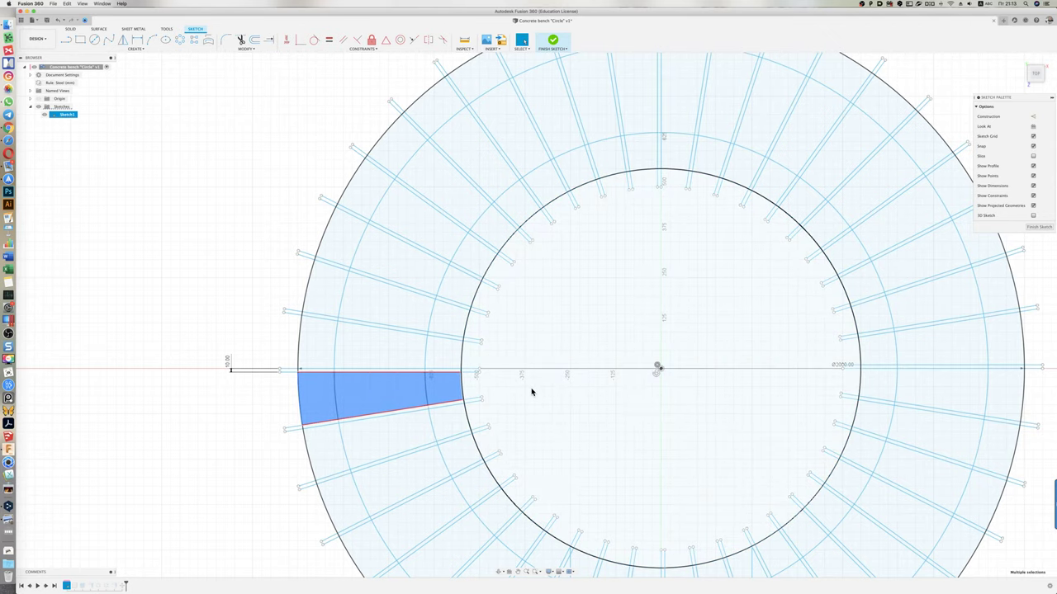
# - Extrude the slat profiles plus the small square 40 mm as a new component
pyautogui.press('e')
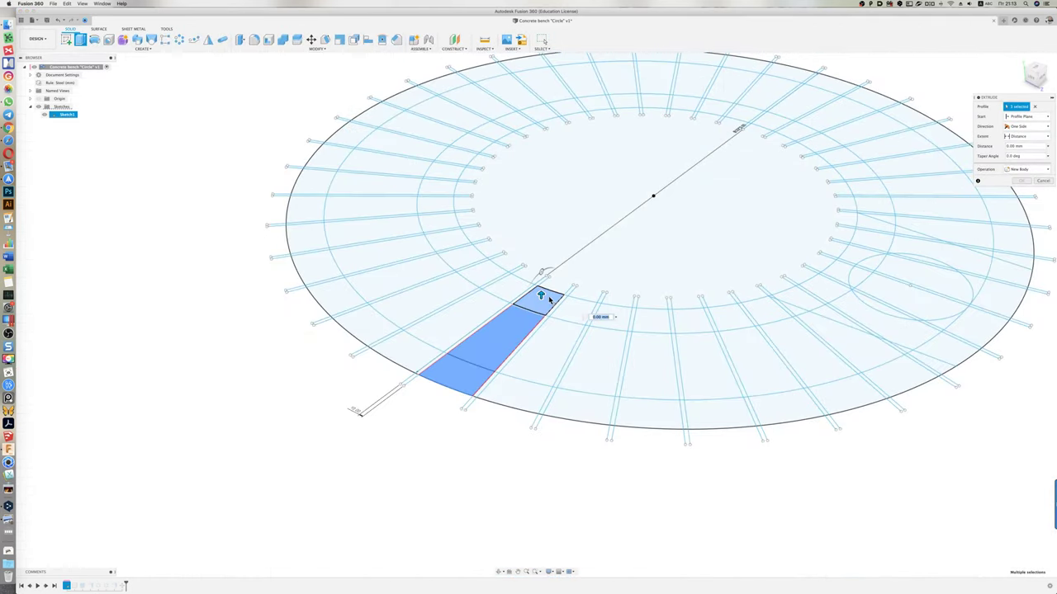
pyautogui.click(548, 297)
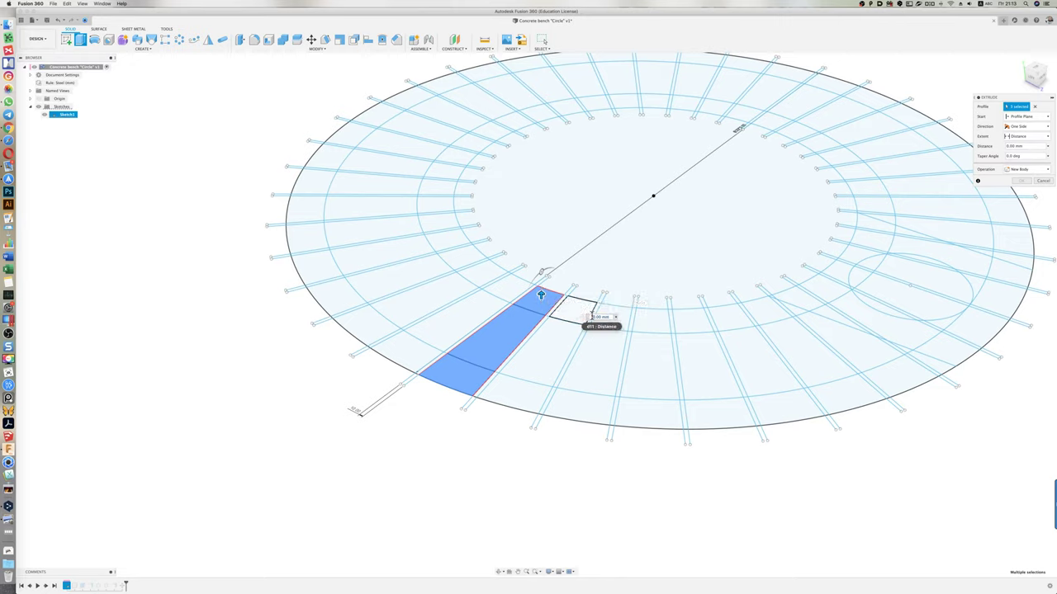
pyautogui.write('40')
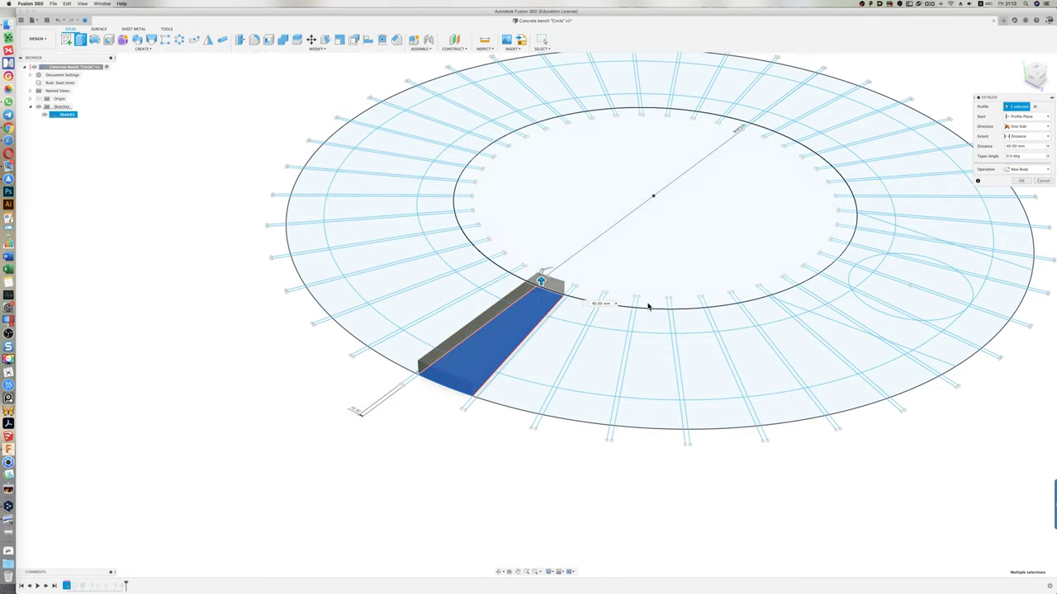
pyautogui.click(1032, 169)
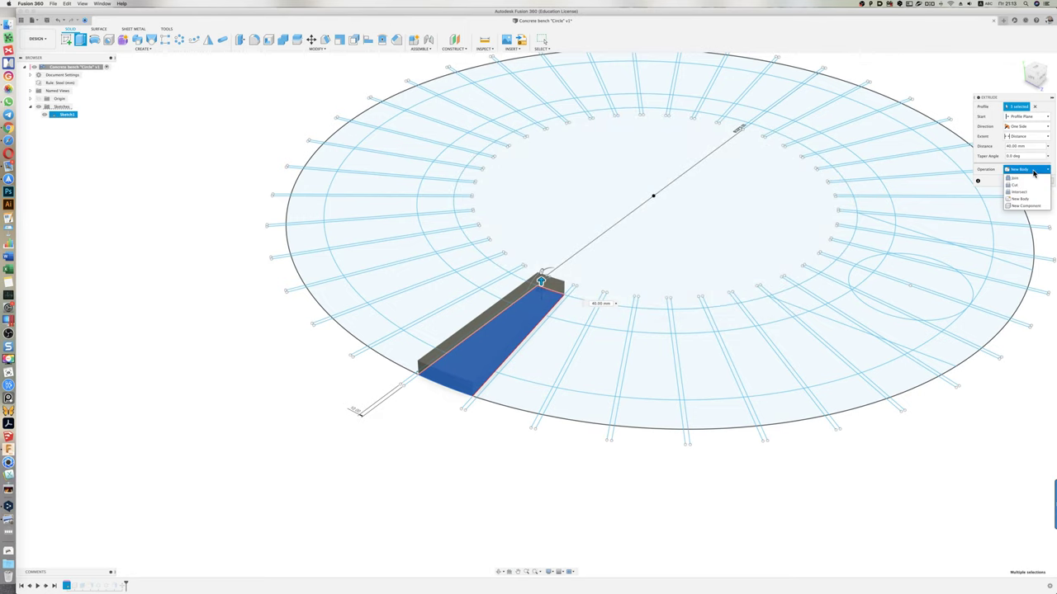
pyautogui.click(1028, 205)
pyautogui.click(1023, 181)
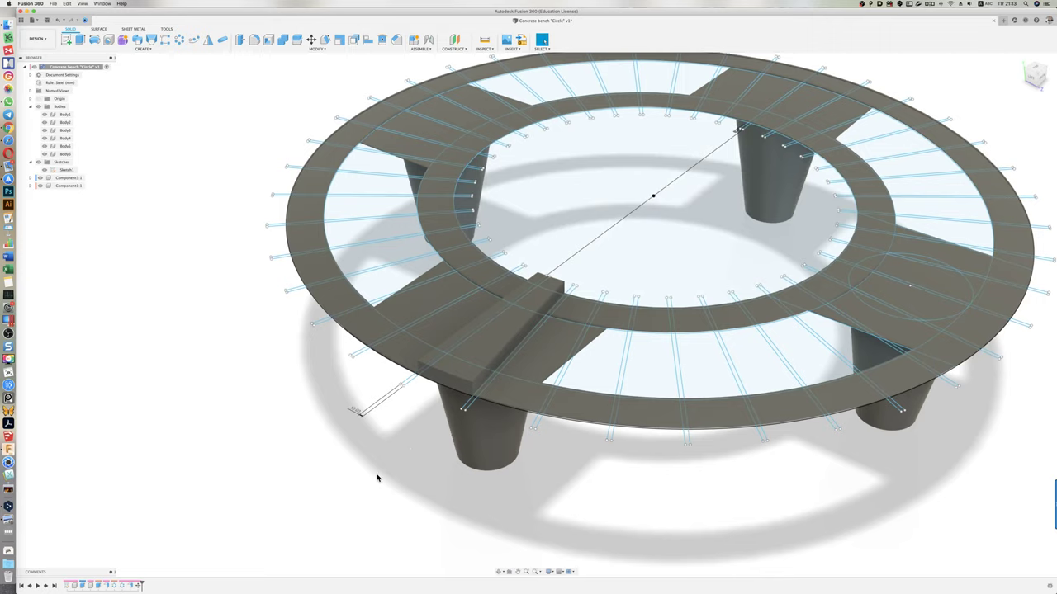
# - Switch to the LEFT side view and zoom in on the slat block
pyautogui.keyDown('shift'); pyautogui.moveTo(380, 475); pyautogui.dragTo(404, 438, button='middle'); pyautogui.keyUp('shift')
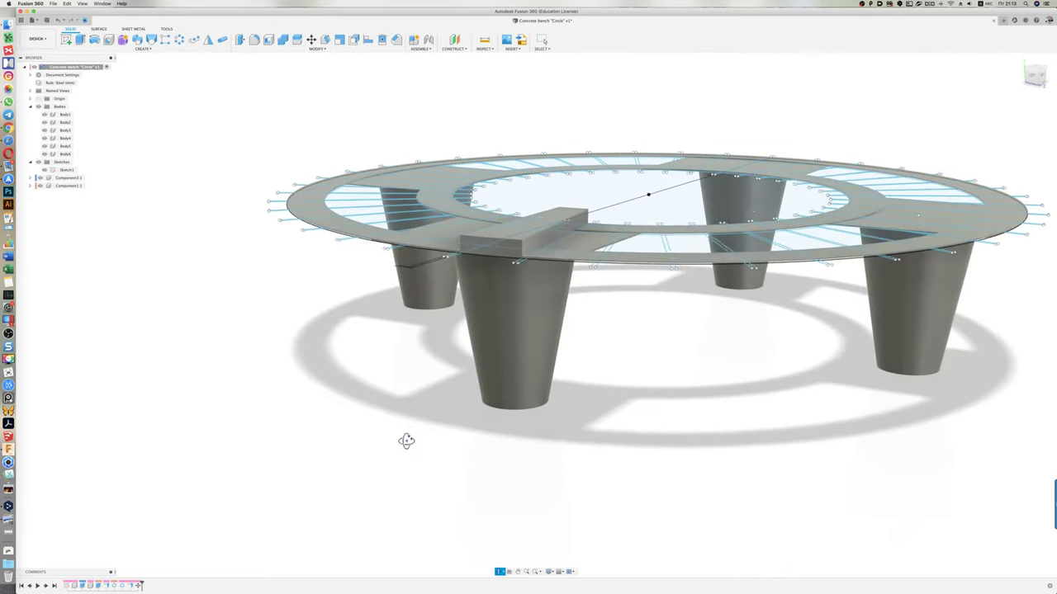
pyautogui.click(1034, 75)
pyautogui.scroll(2, 646, 198)
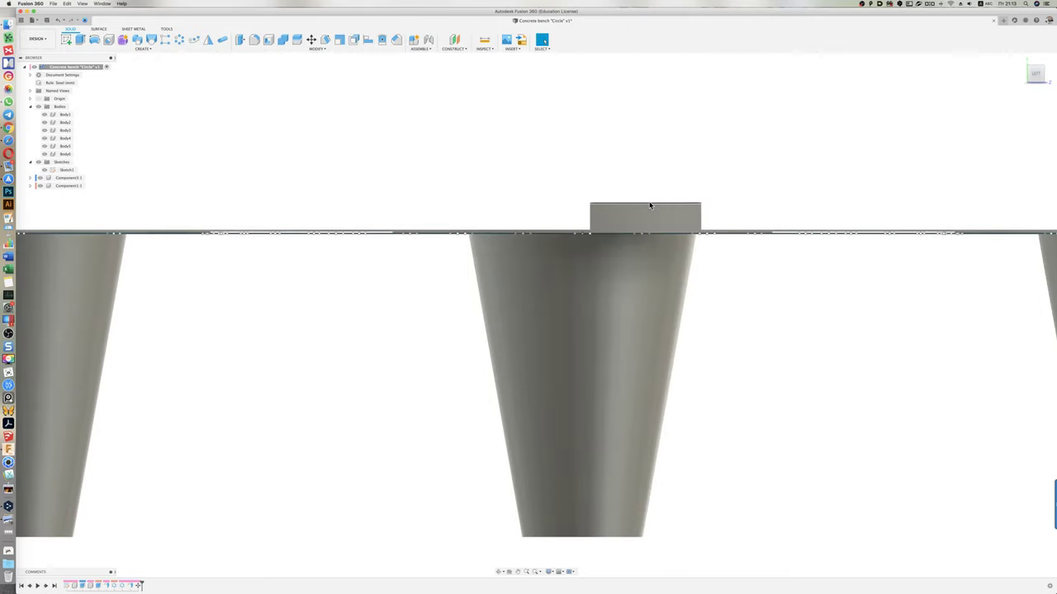
pyautogui.scroll(3, 648, 204)
pyautogui.scroll(3, 648, 207)
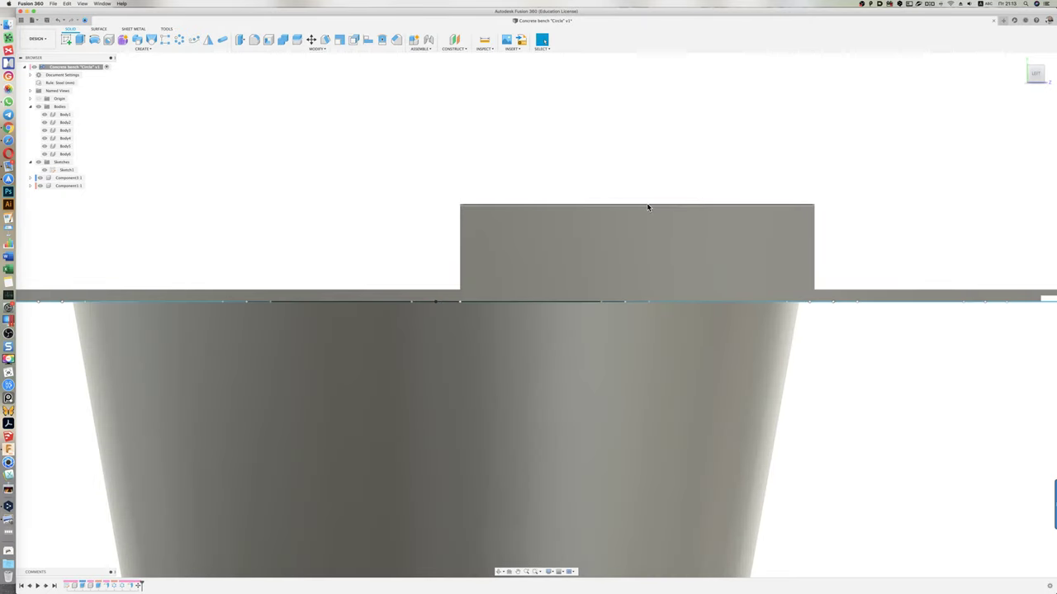
# - Move the slat block 5 mm up along Z
pyautogui.click(647, 208)
pyautogui.press('m')
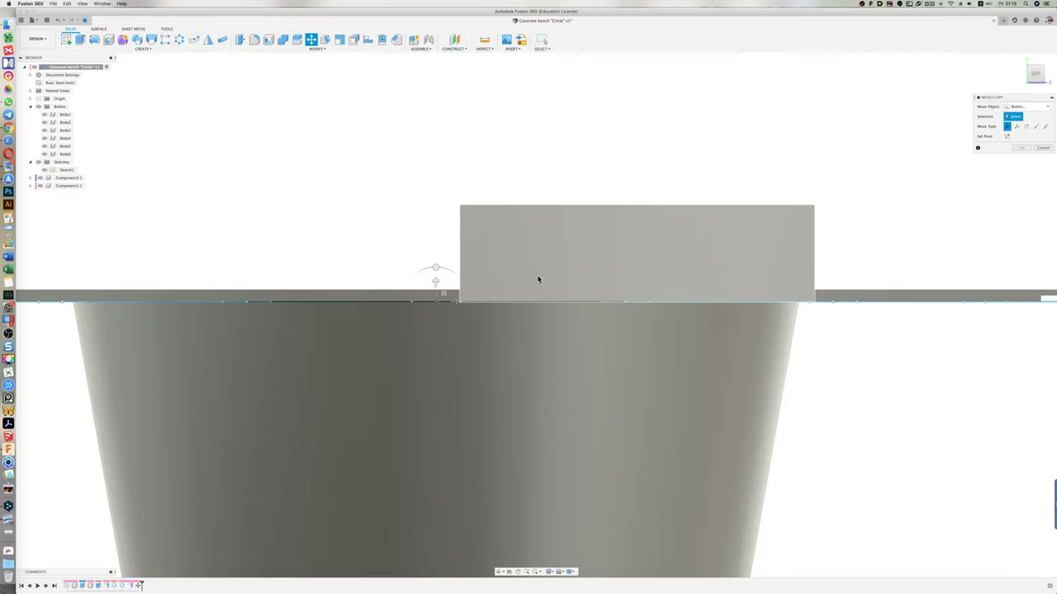
pyautogui.click(450, 297)
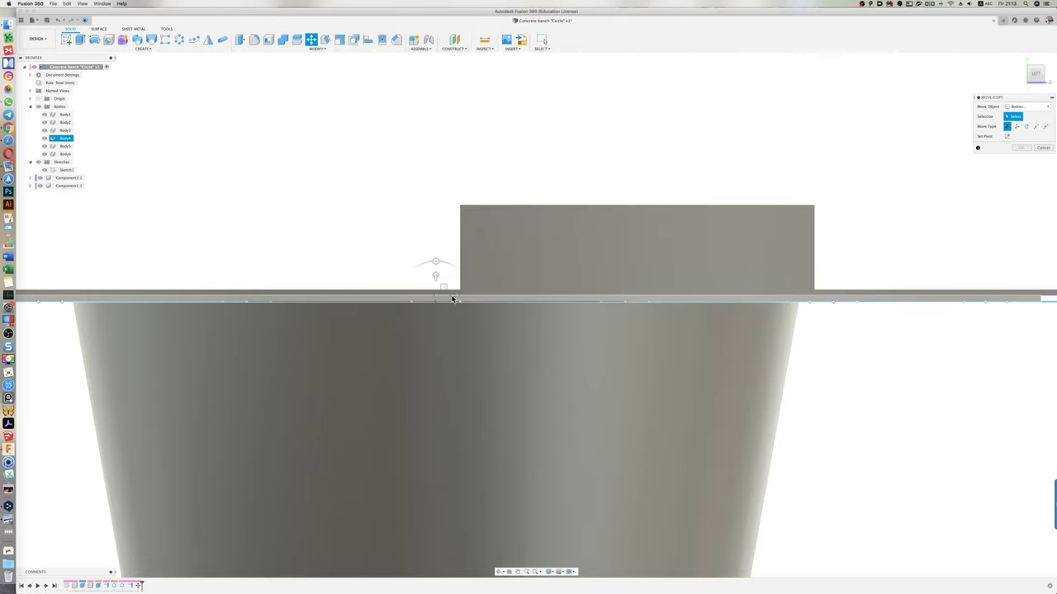
pyautogui.click(521, 297)
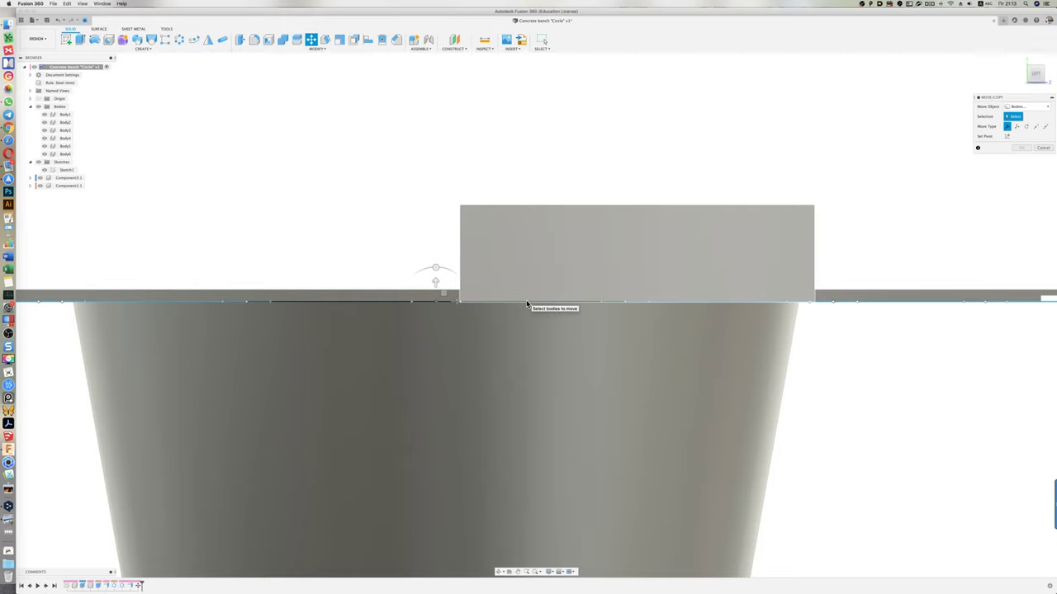
pyautogui.click(526, 304)
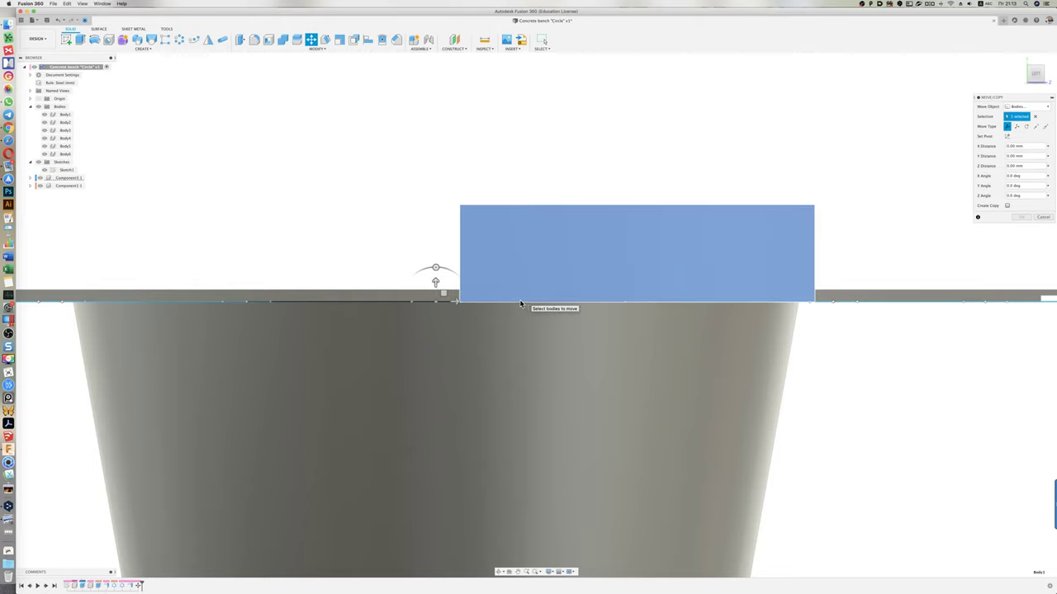
pyautogui.click(438, 285)
pyautogui.moveTo(438, 285); pyautogui.dragTo(438, 251)
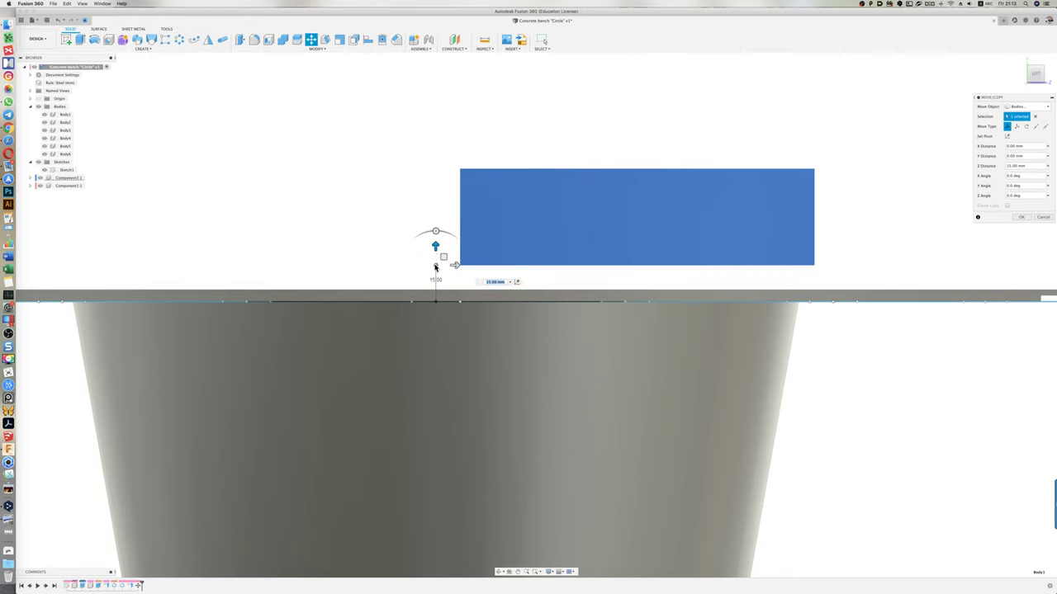
pyautogui.keyDown('shift'); pyautogui.moveTo(426, 294); pyautogui.dragTo(430, 281, button='middle'); pyautogui.keyUp('shift')
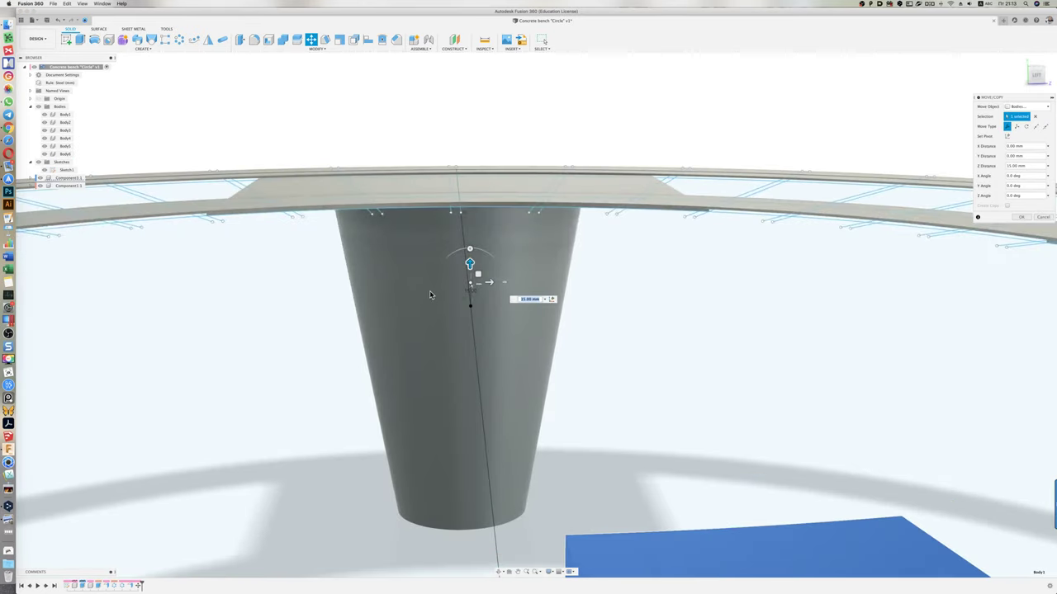
pyautogui.scroll(-3, 431, 281)
pyautogui.moveTo(444, 266); pyautogui.dragTo(435, 447)
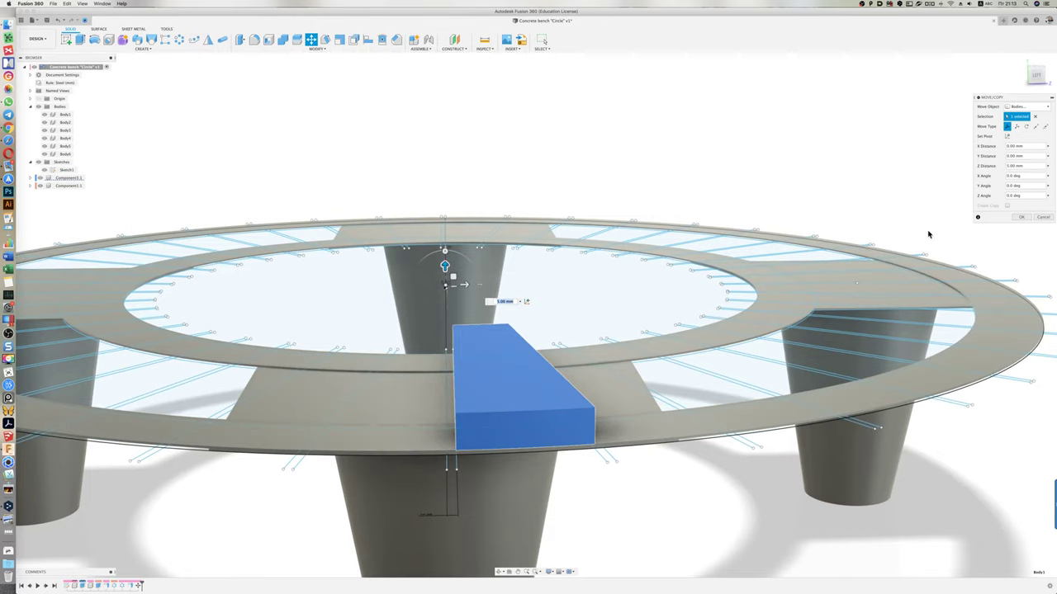
pyautogui.click(1020, 217)
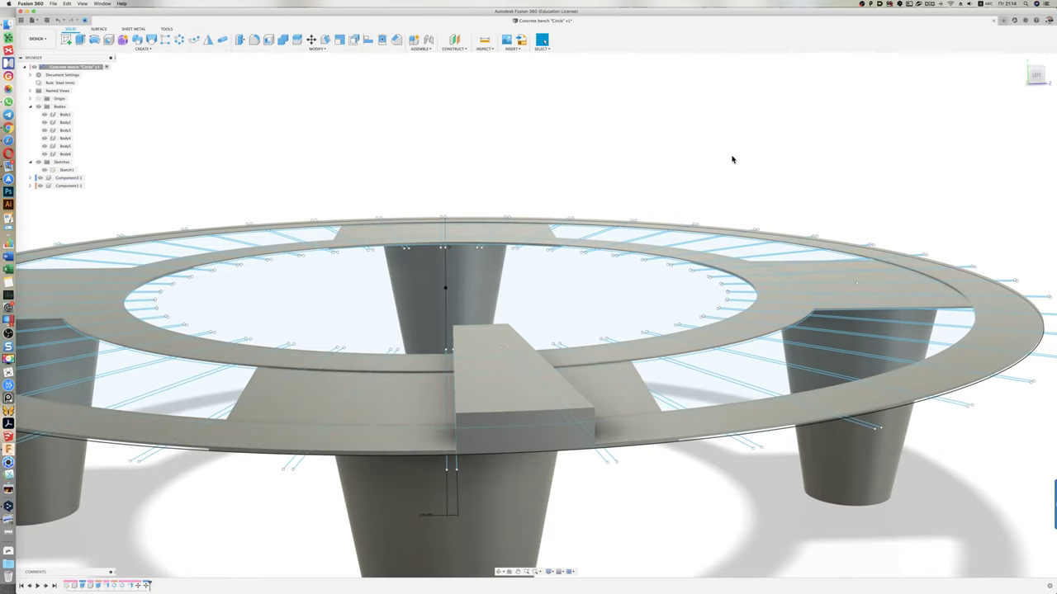
pyautogui.scroll(-3, 556, 123)
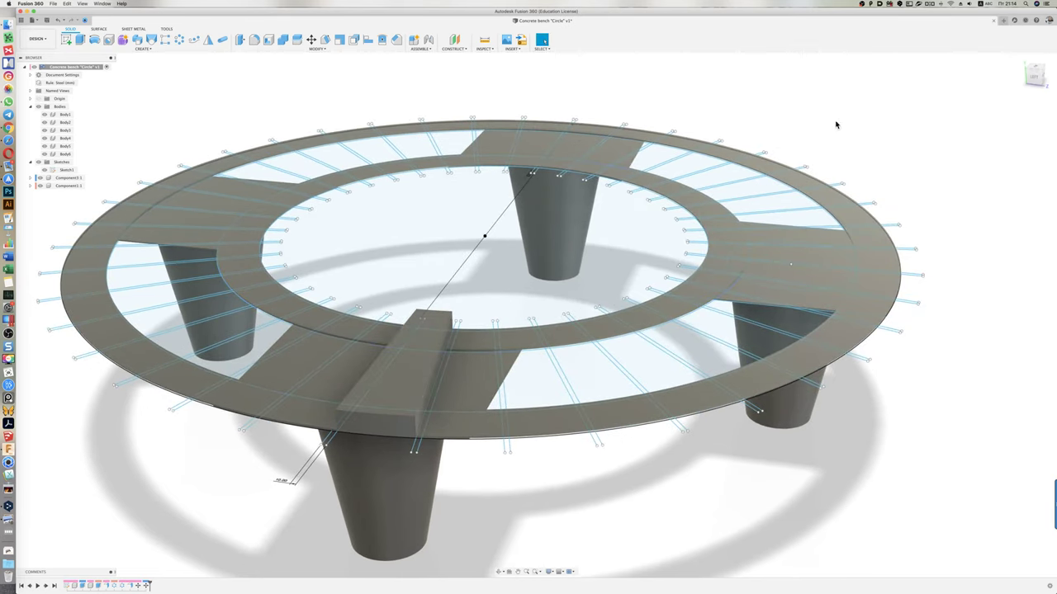
# - Fillet all edges of the slat block with a small 1 mm radius
pyautogui.click(1034, 79)
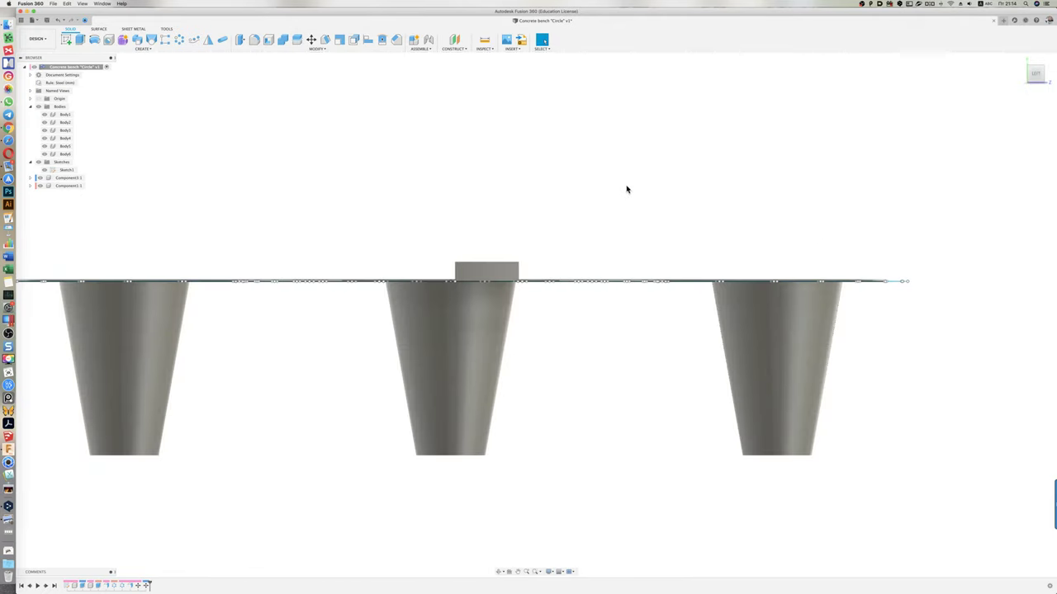
pyautogui.press('f')
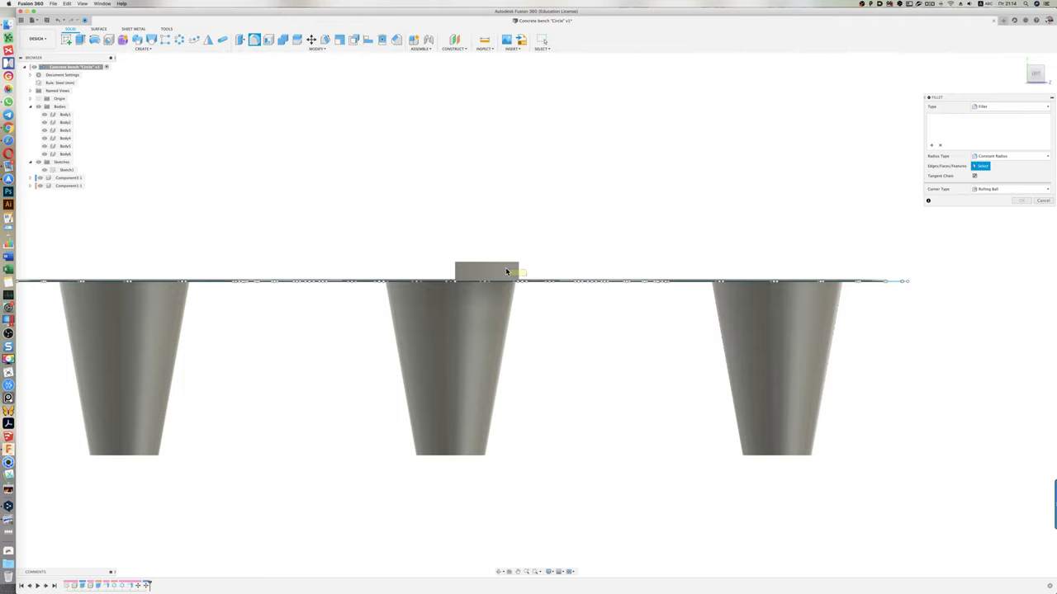
pyautogui.moveTo(464, 253); pyautogui.dragTo(428, 239)
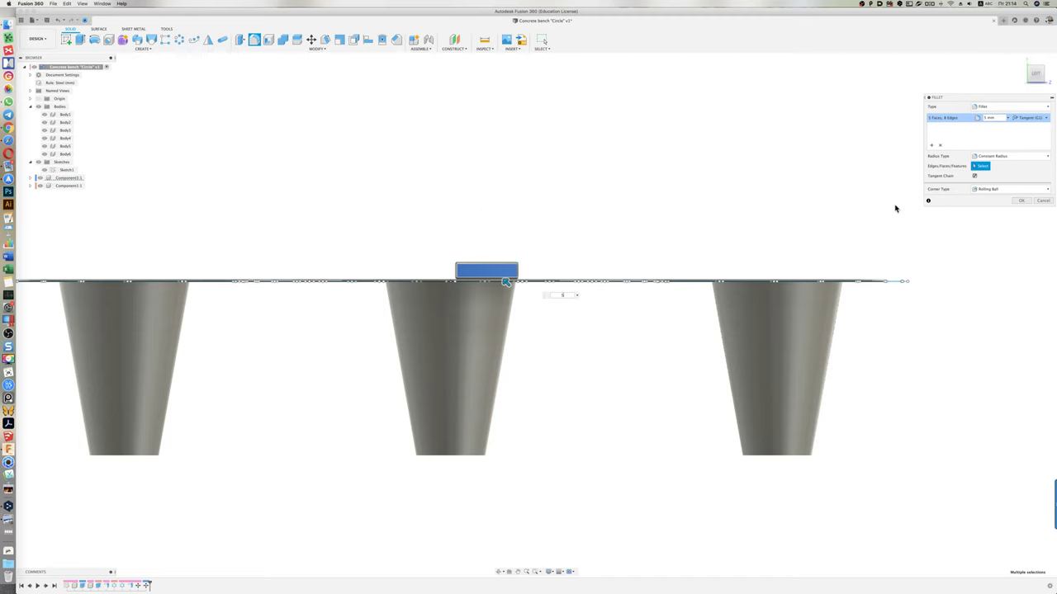
pyautogui.click(1020, 200)
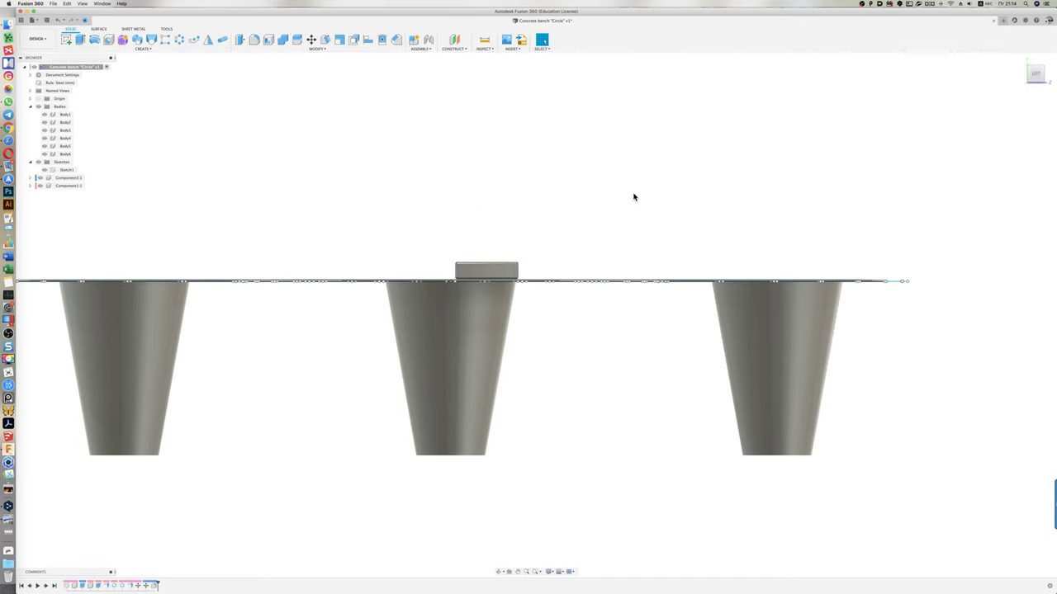
pyautogui.press('F6')
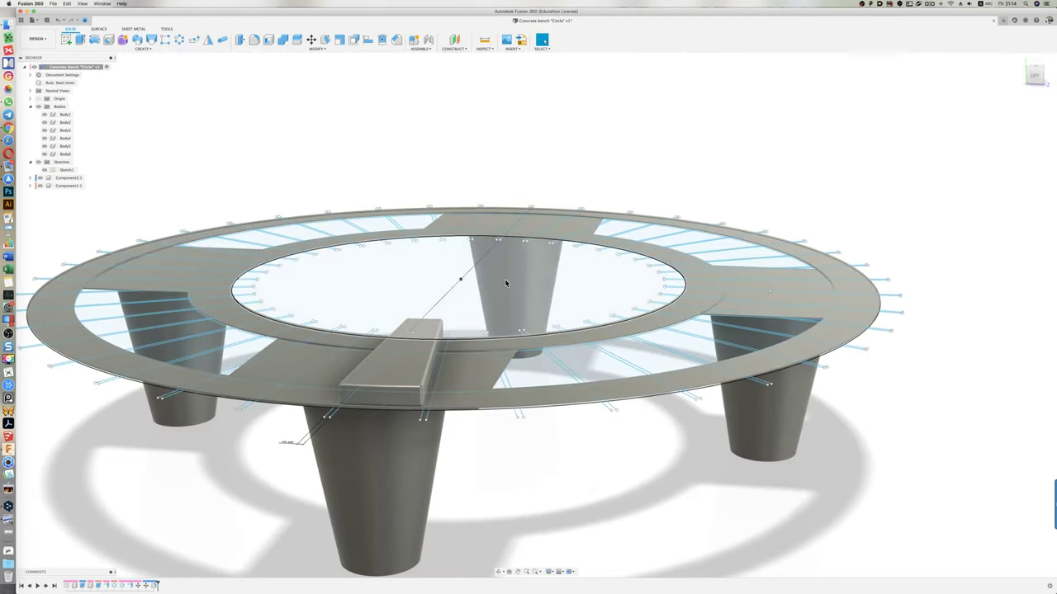
pyautogui.press('super+Tab')
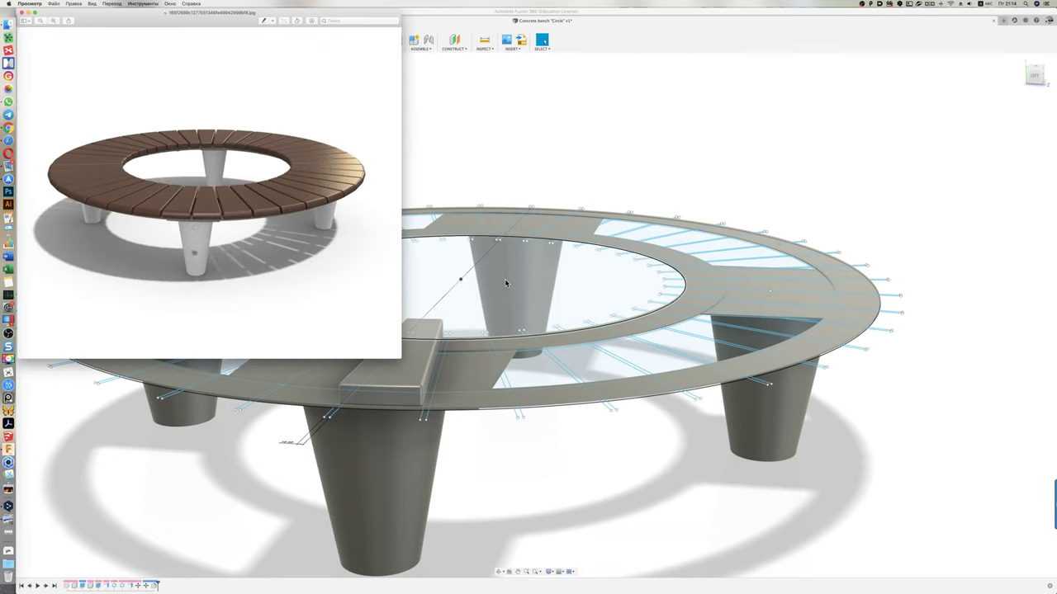
pyautogui.press('super+Tab')
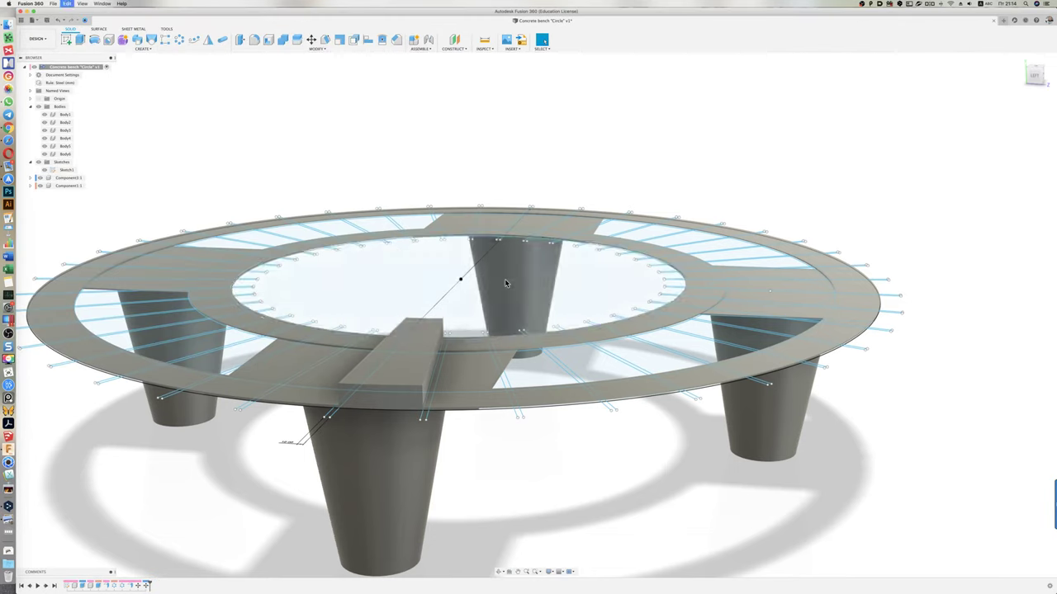
# - Round the slat's outer front edge with a 15 mm fillet
pyautogui.click(516, 176)
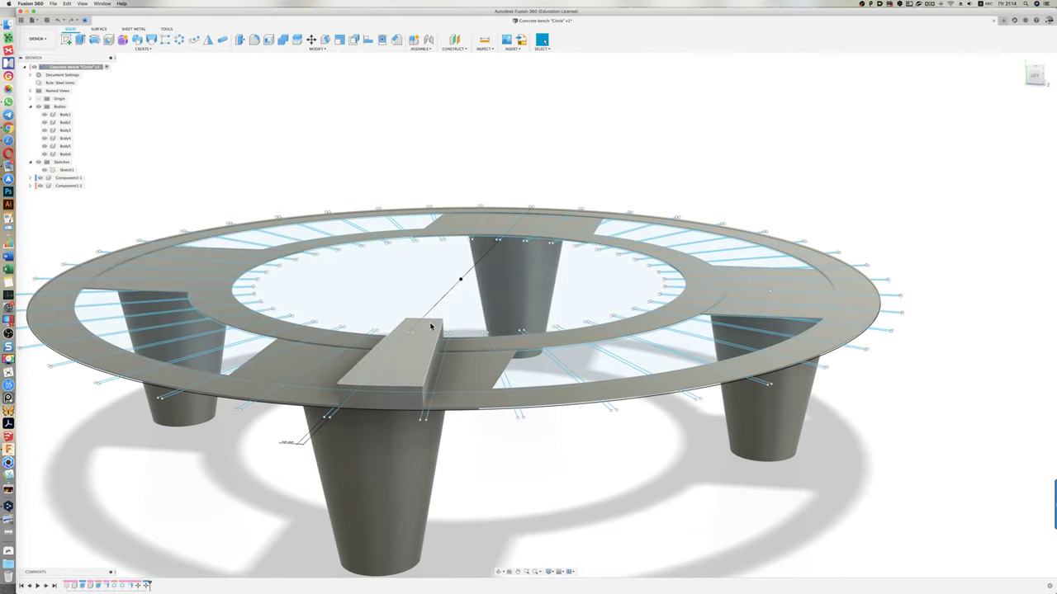
pyautogui.click(382, 386)
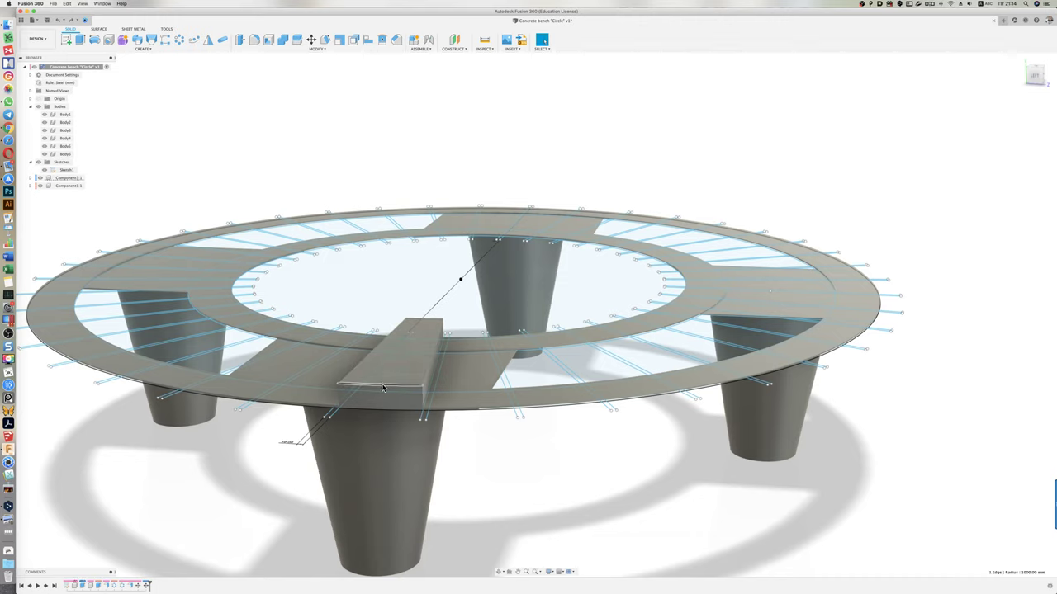
pyautogui.write('f')
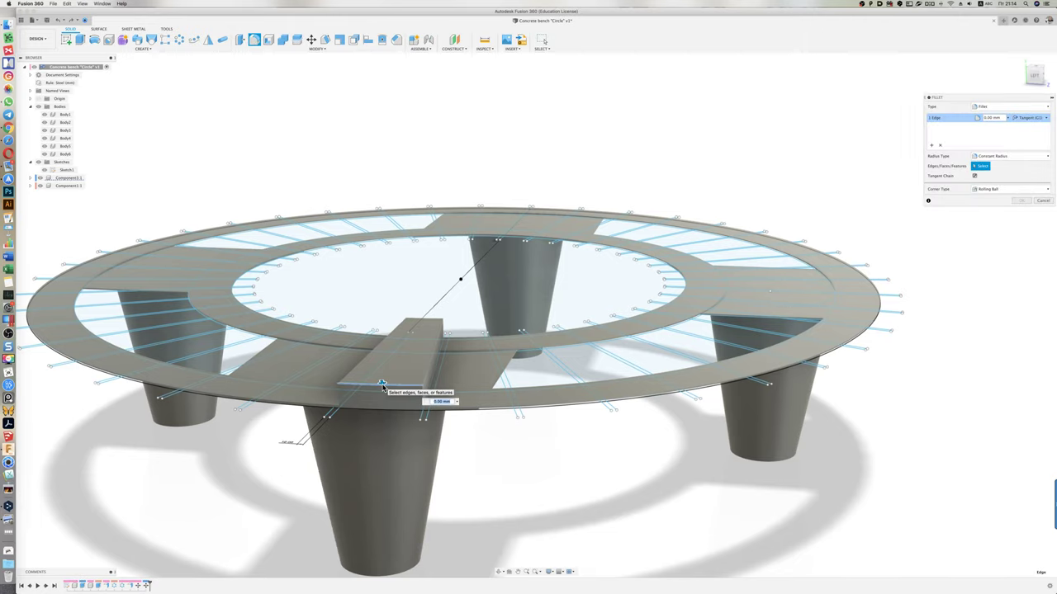
pyautogui.write('15')
pyautogui.press('Return')
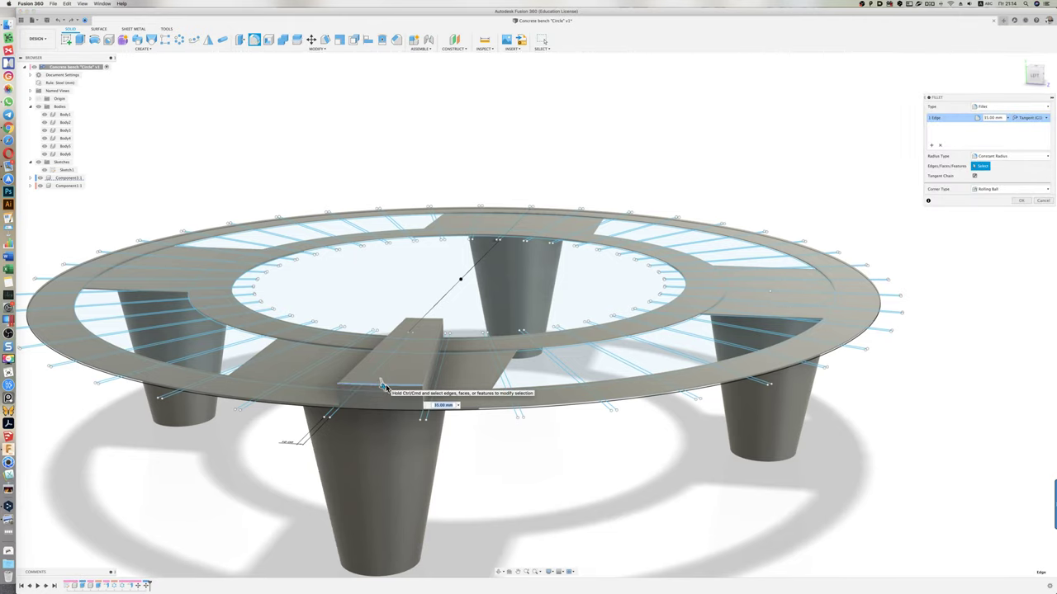
pyautogui.press('super+Tab')
pyautogui.press('super+Tab')
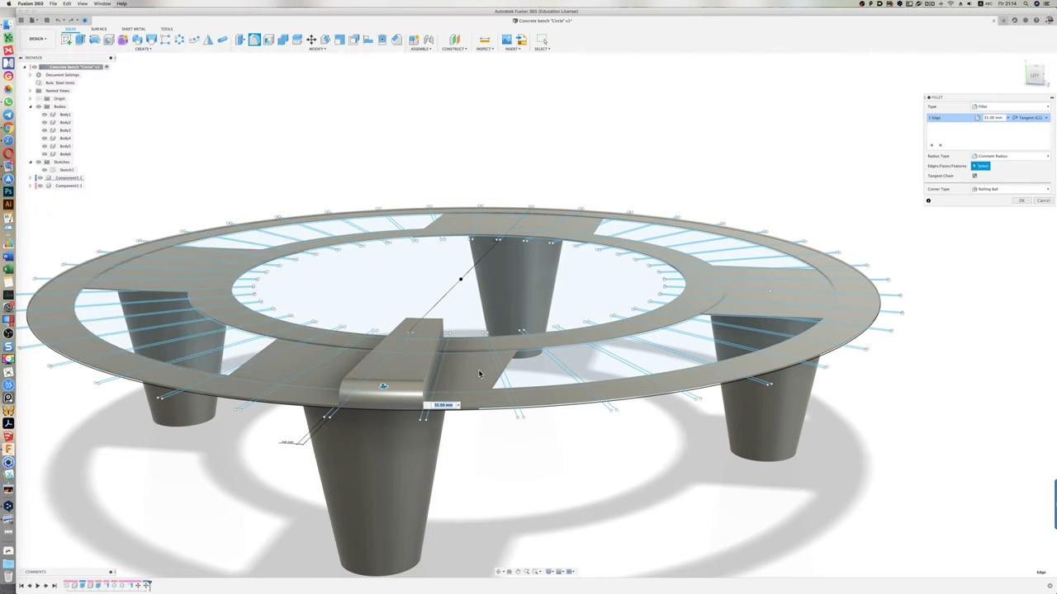
pyautogui.scroll(3, 406, 411)
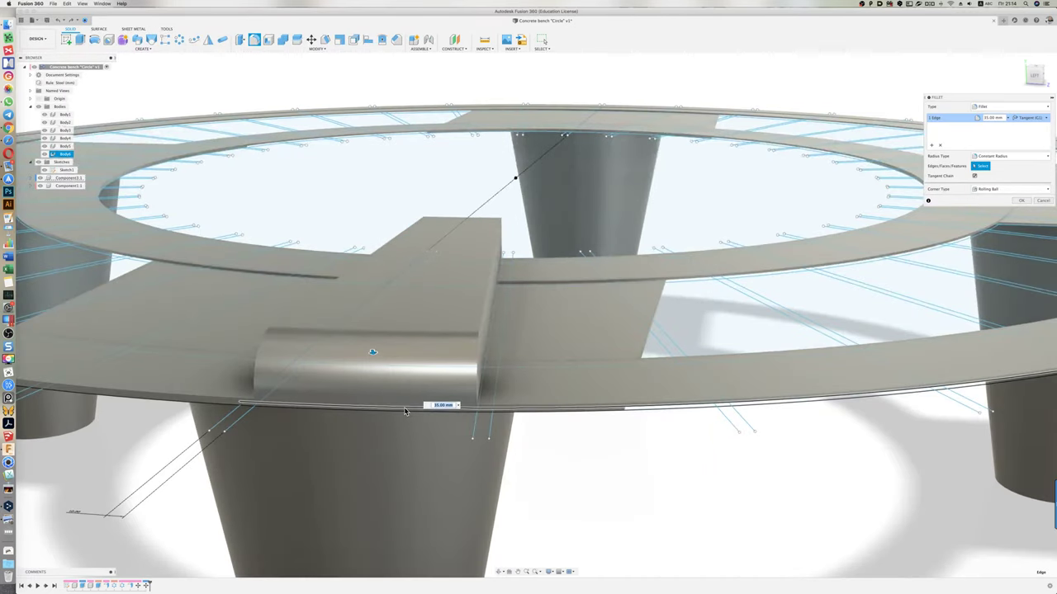
pyautogui.click(1021, 200)
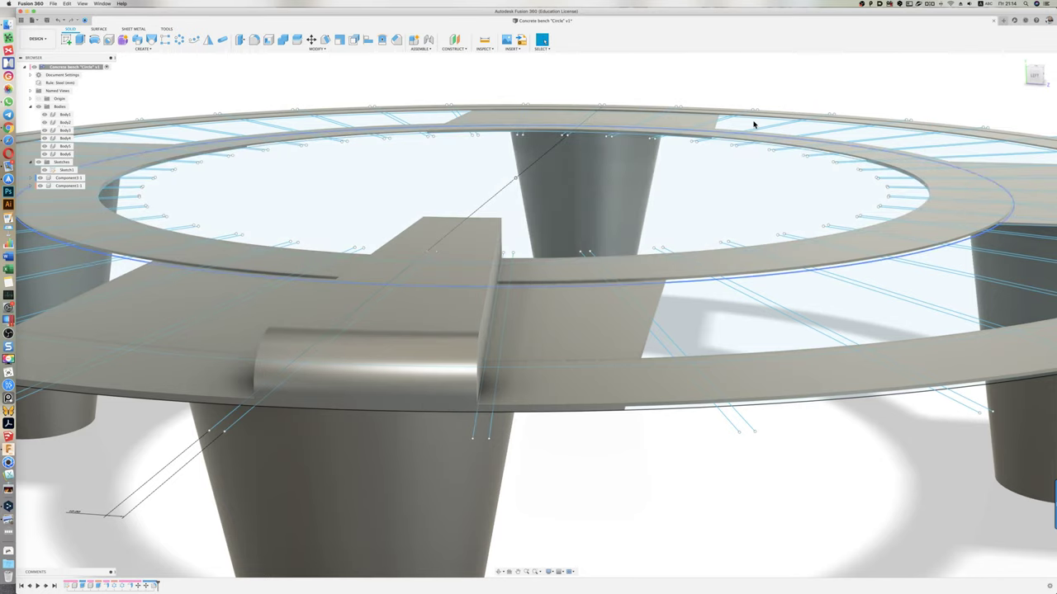
# - Edit the existing slat-block fillet to cover all its edges at 5 mm
pyautogui.click(1038, 76)
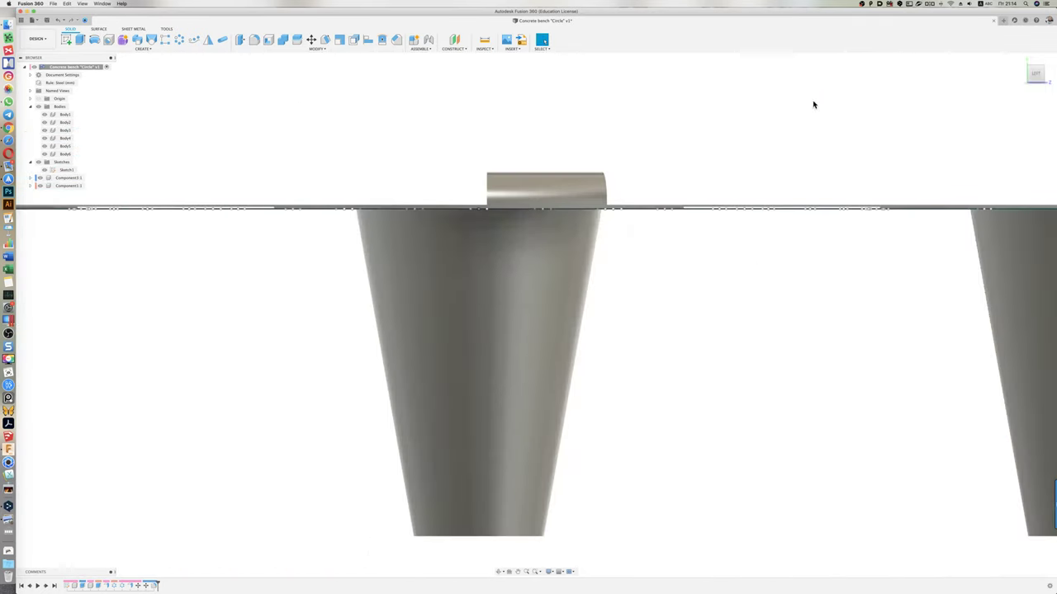
pyautogui.press('f')
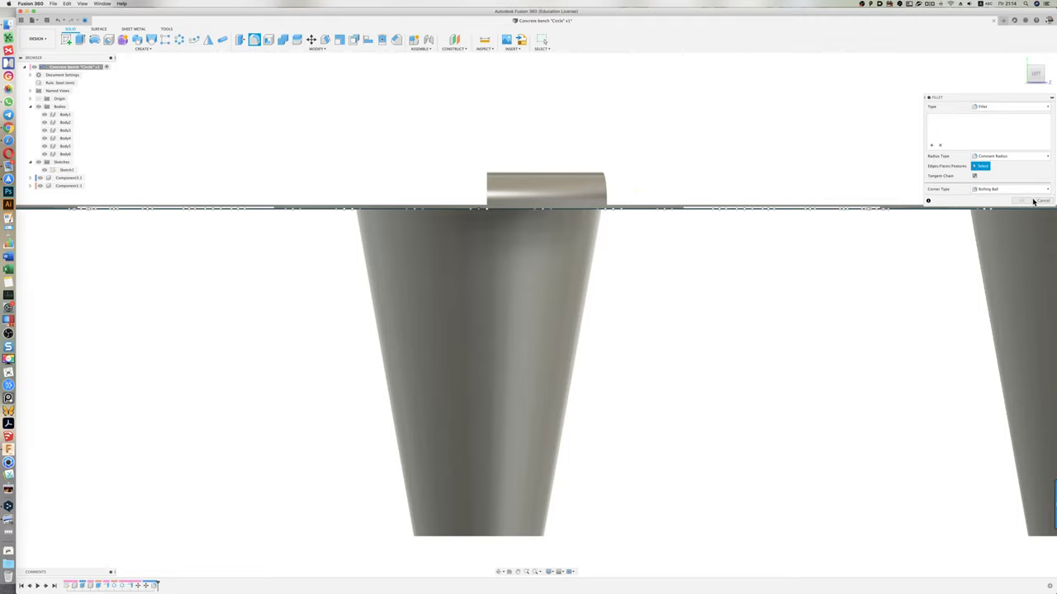
pyautogui.click(1033, 200)
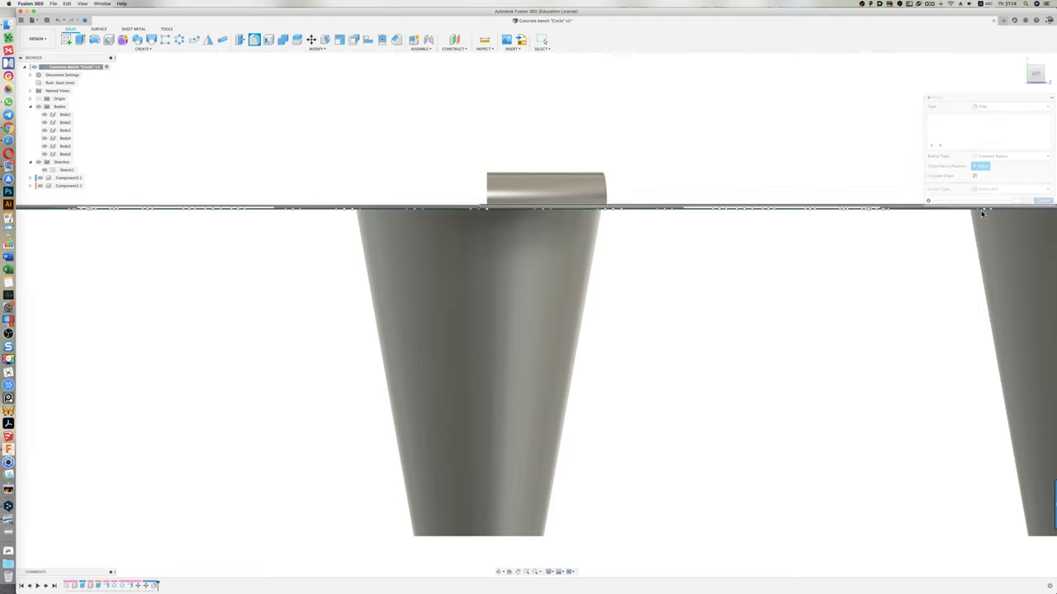
pyautogui.doubleClick(153, 585)
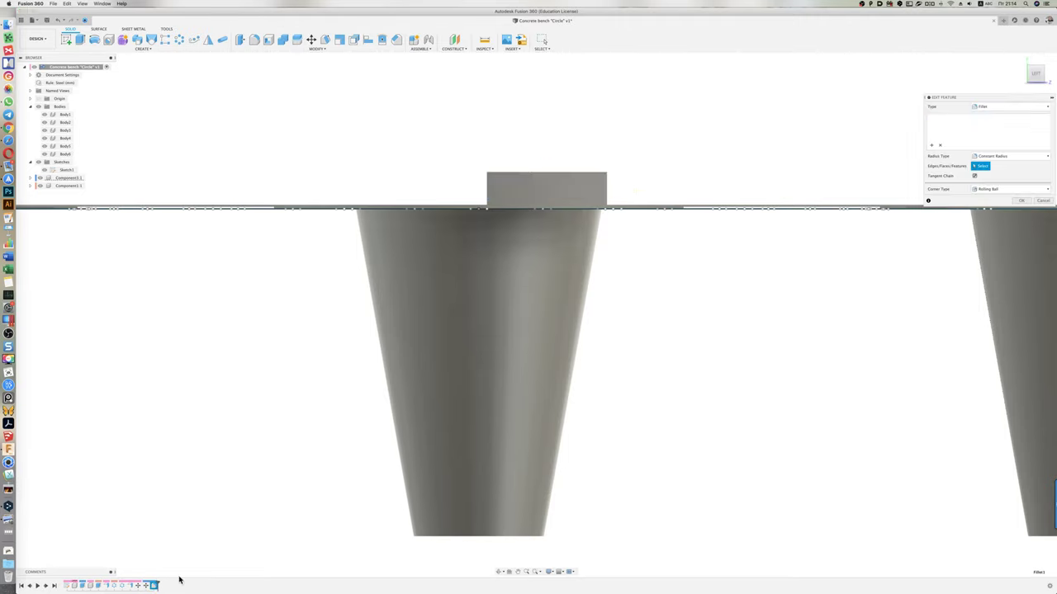
pyautogui.click(939, 146)
pyautogui.moveTo(625, 207); pyautogui.dragTo(449, 151)
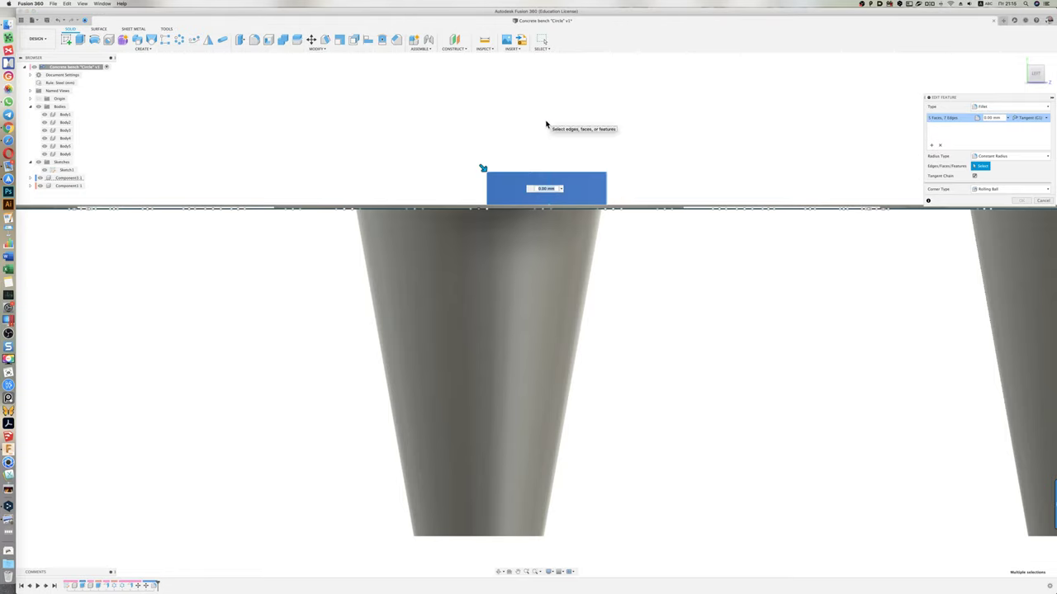
pyautogui.write('5')
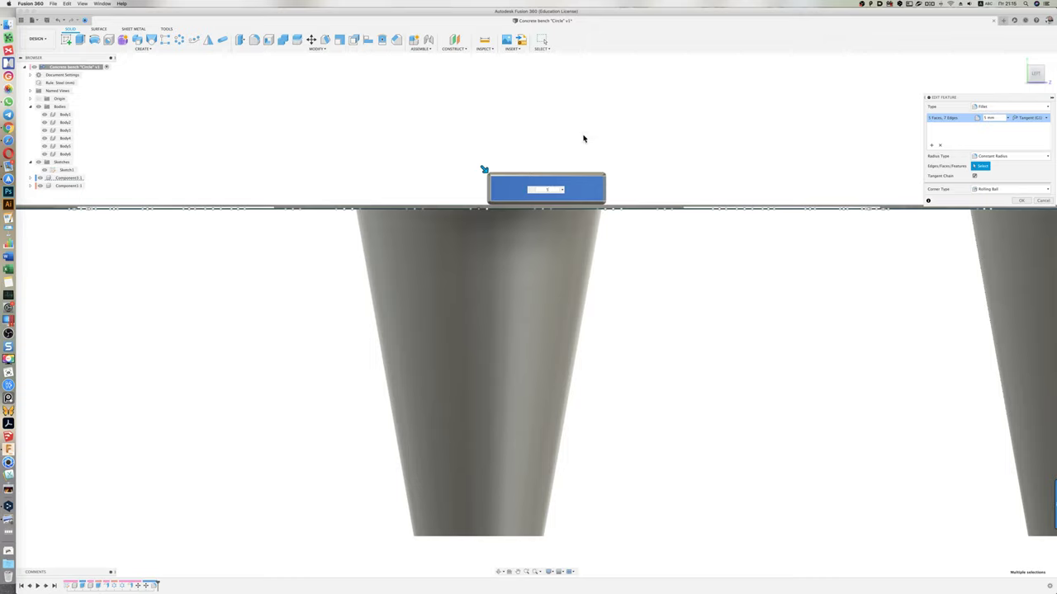
pyautogui.click(1023, 200)
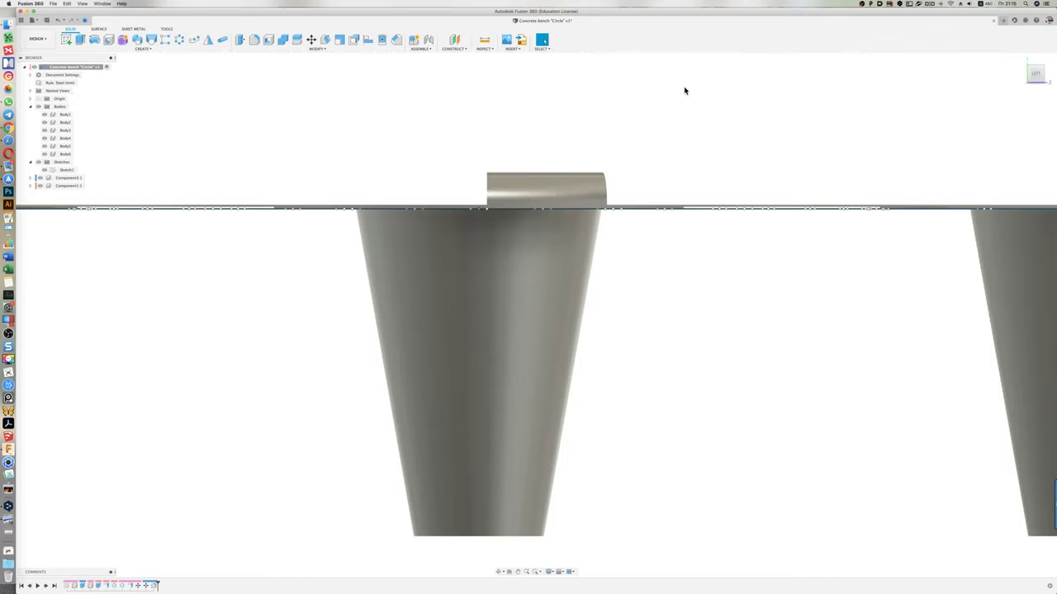
# - Fillet the top body's edges at 5 mm and view the whole bench
pyautogui.press('f')
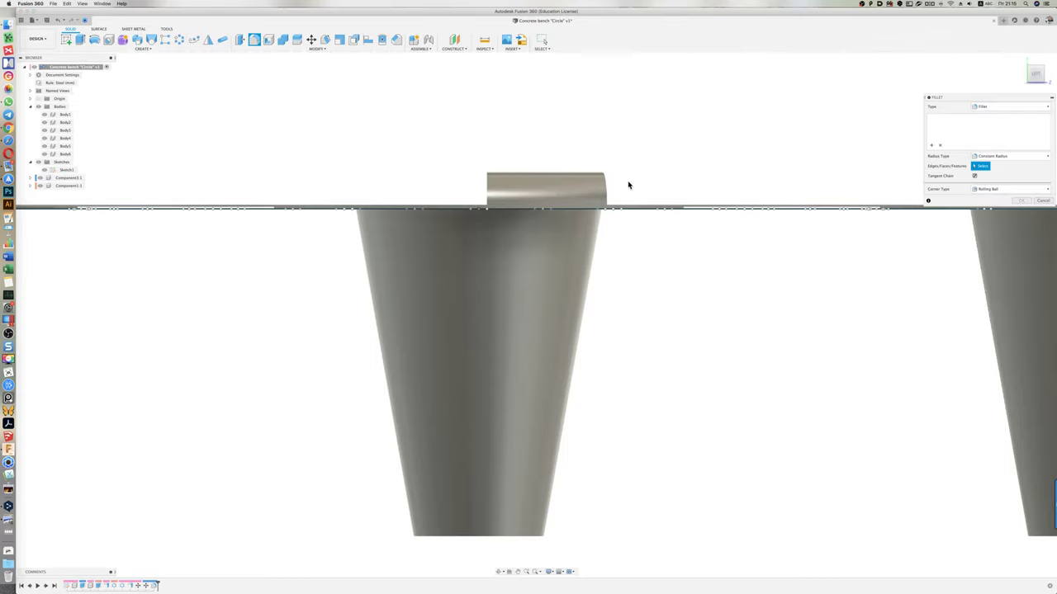
pyautogui.moveTo(628, 195); pyautogui.dragTo(459, 138)
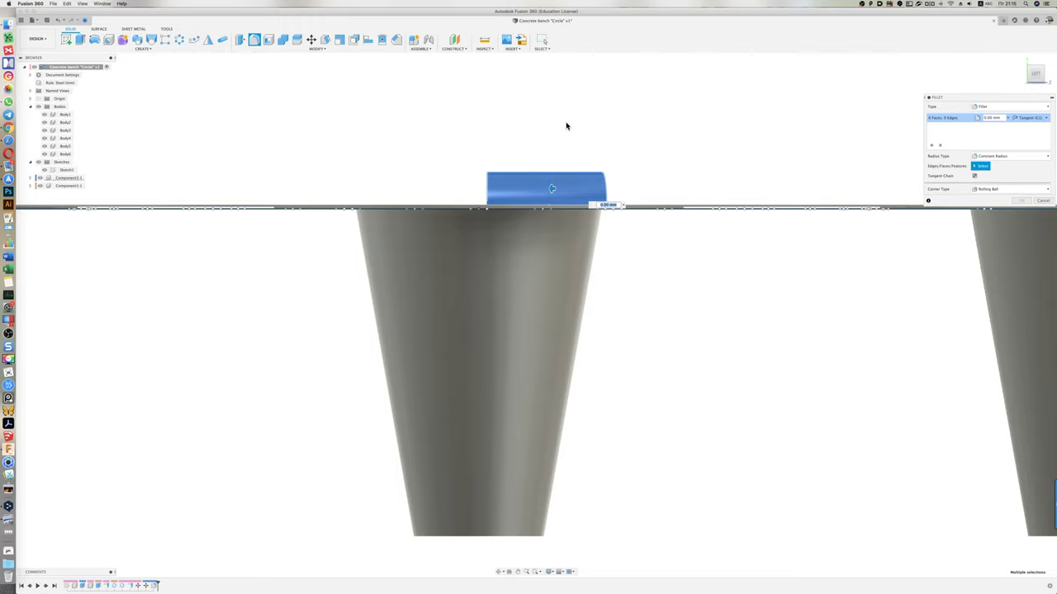
pyautogui.write('5')
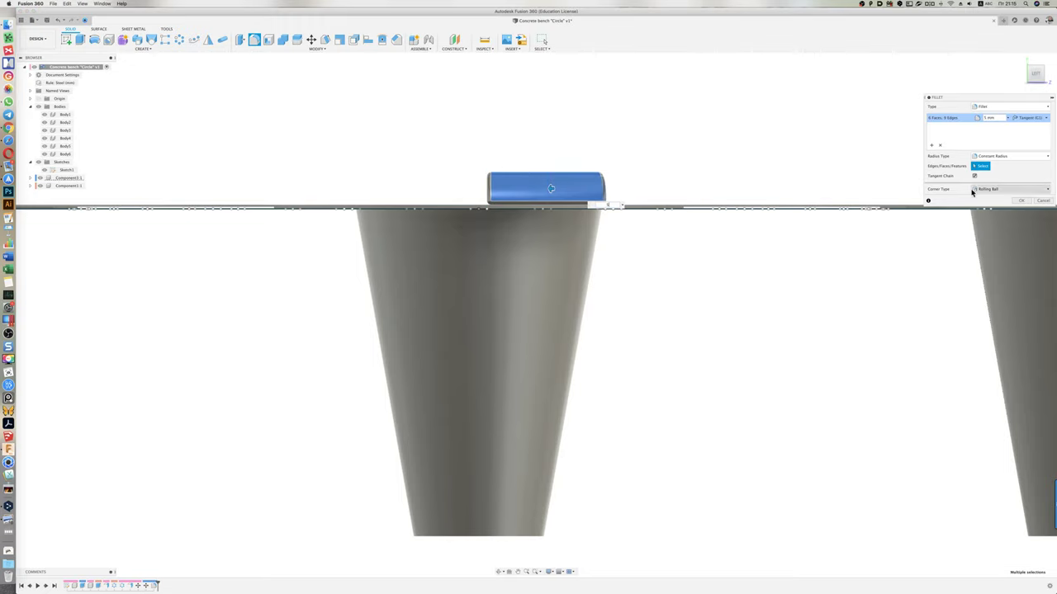
pyautogui.click(1021, 200)
pyautogui.moveTo(774, 151)
pyautogui.keyDown('shift'); pyautogui.mouseDown(button='middle')
pyautogui.moveTo(748, 153)
pyautogui.moveTo(495, 286)
pyautogui.mouseUp(button='middle'); pyautogui.keyUp('shift')
pyautogui.scroll(-3, 496, 286)
pyautogui.scroll(2, 602, 97)
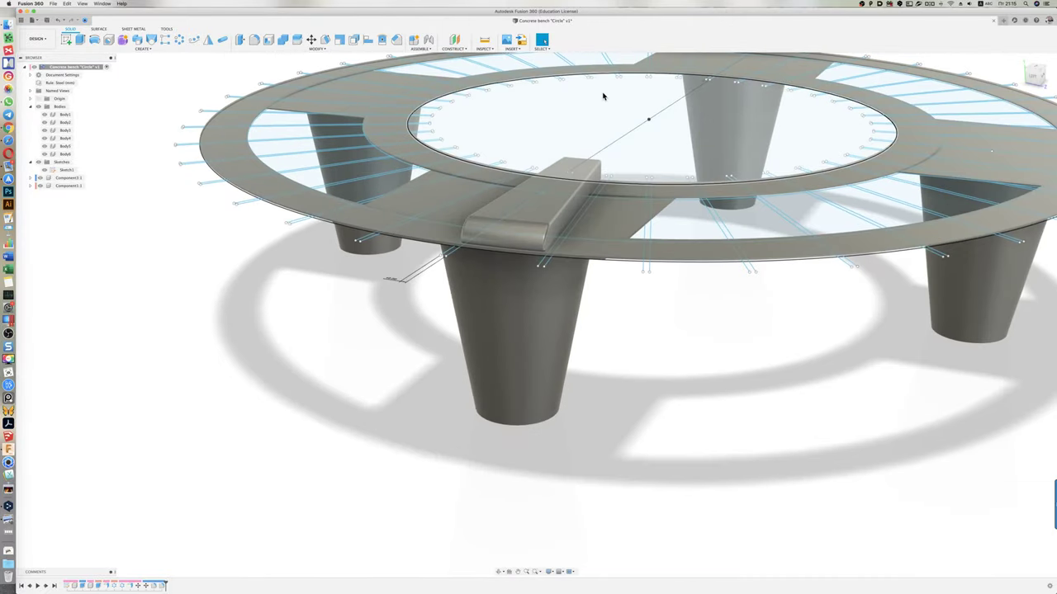
# - Circular-pattern the rounded slat around the inner ring edge into 40 copies
pyautogui.click(179, 38)
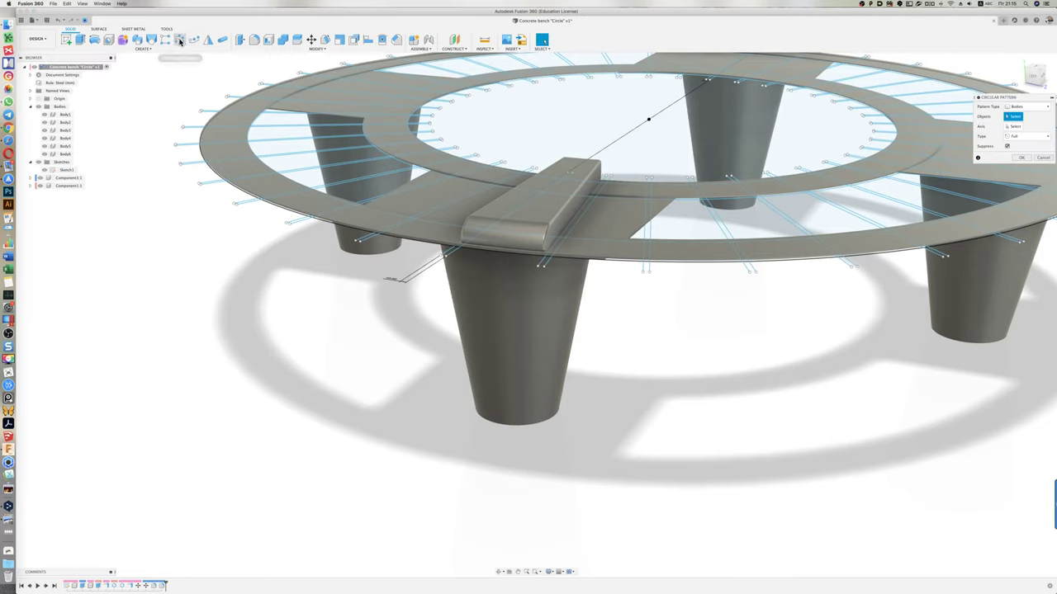
pyautogui.click(559, 199)
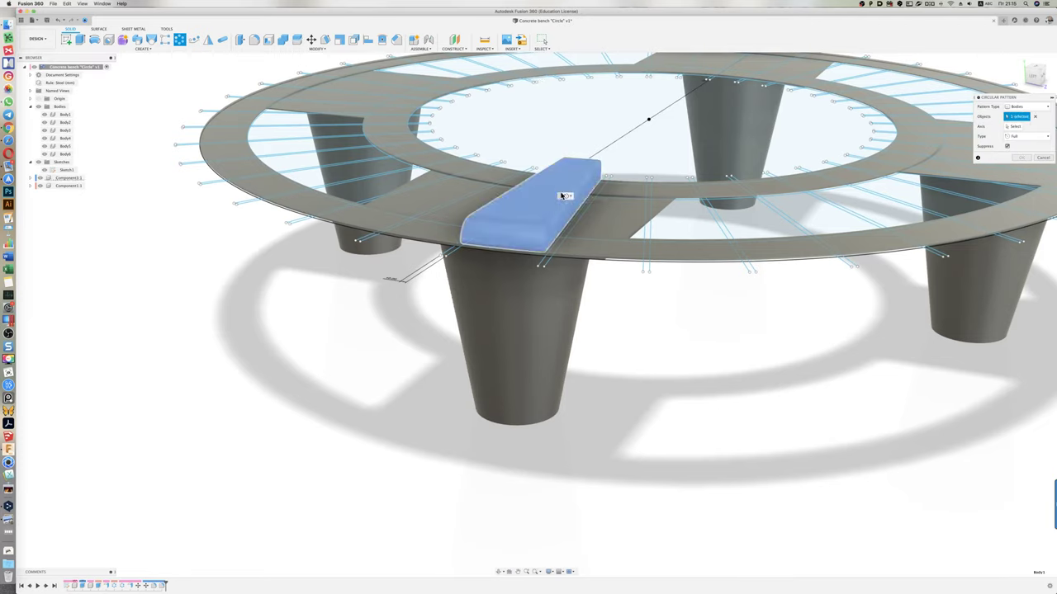
pyautogui.click(1014, 124)
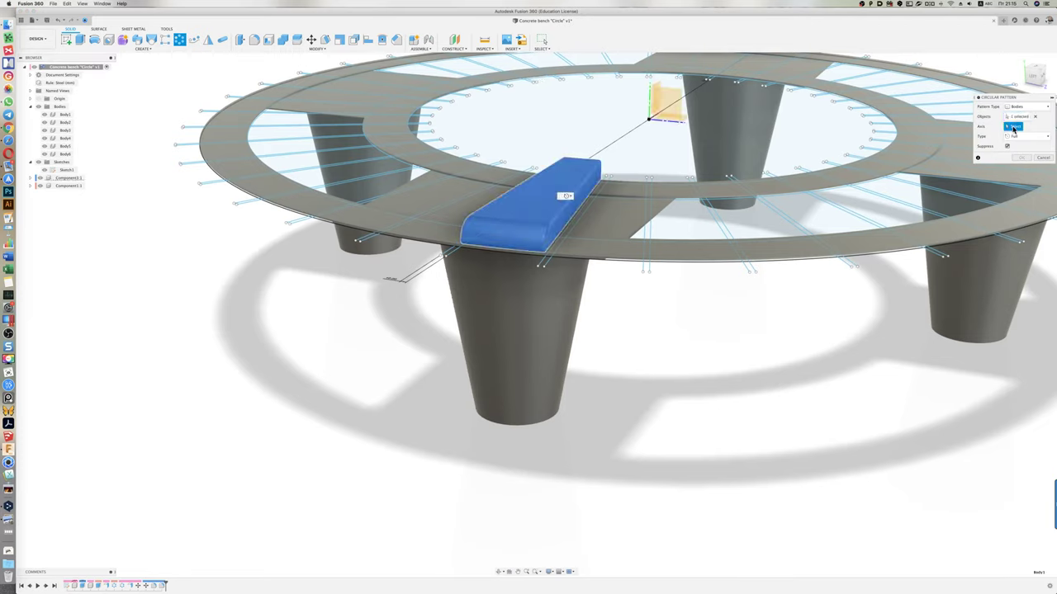
pyautogui.click(696, 202)
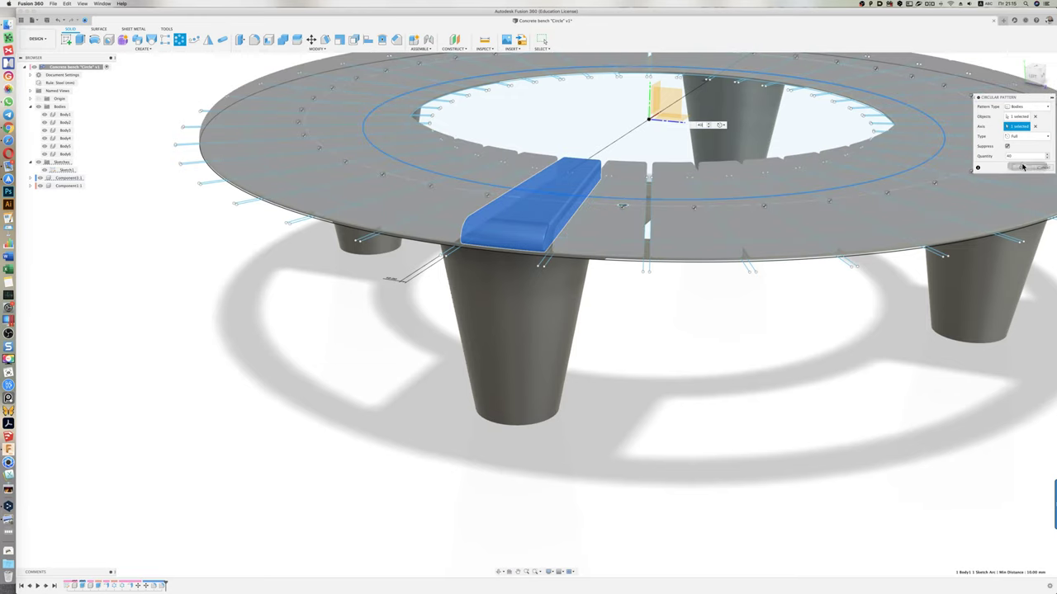
pyautogui.press('Return')
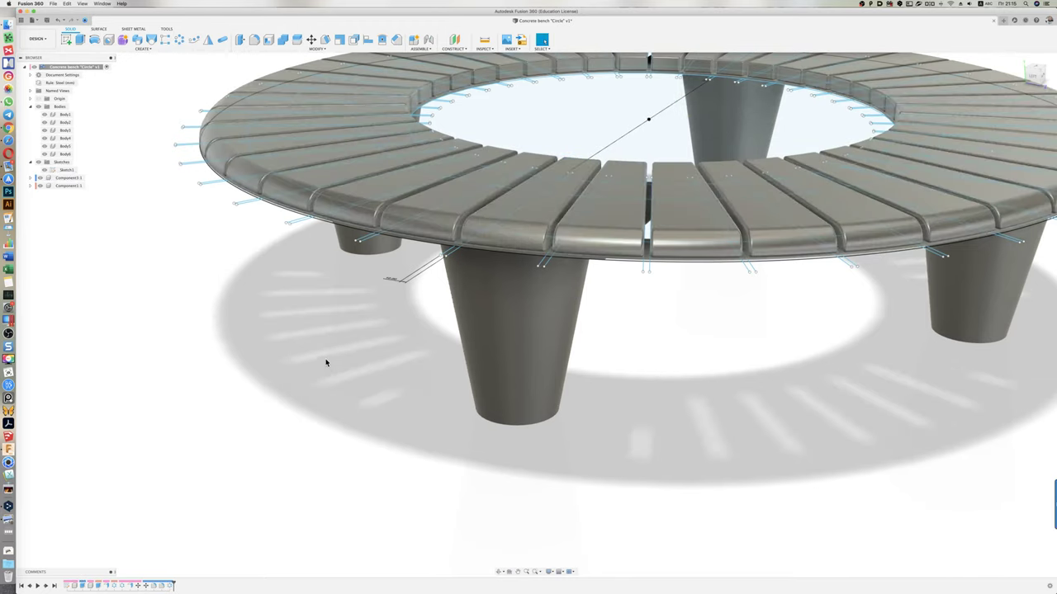
pyautogui.scroll(-5, 324, 356)
pyautogui.scroll(-3, 320, 351)
pyautogui.moveTo(479, 421)
pyautogui.keyDown('shift'); pyautogui.mouseDown(button='middle')
pyautogui.moveTo(508, 407)
pyautogui.moveTo(401, 377)
pyautogui.moveTo(441, 385)
pyautogui.moveTo(649, 365)
pyautogui.moveTo(703, 401)
pyautogui.moveTo(677, 406)
pyautogui.mouseUp(button='middle'); pyautogui.keyUp('shift')
pyautogui.press('super+Tab')
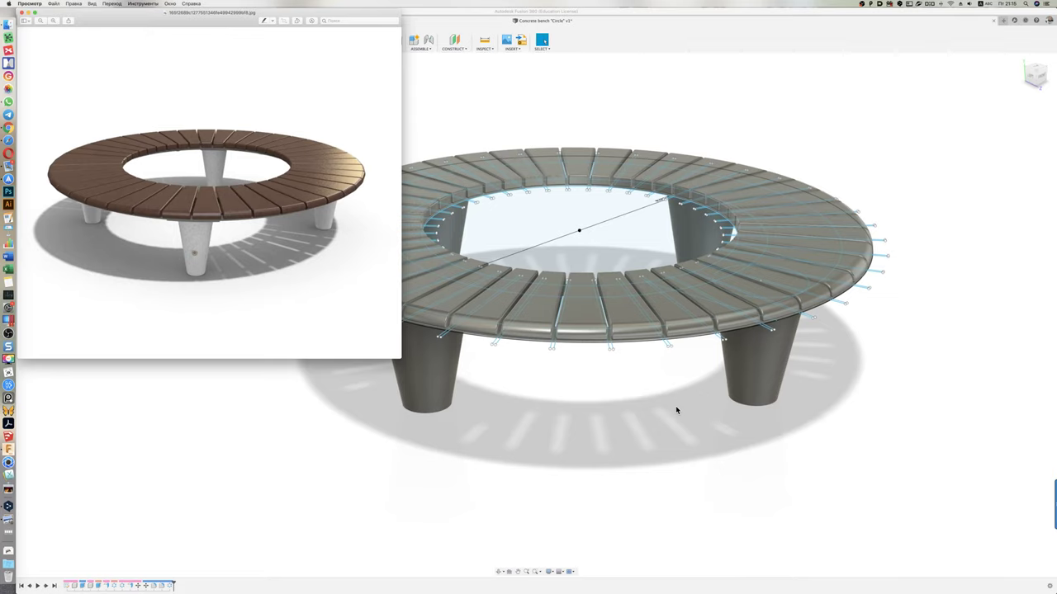
# - Compare against the reference photo and orbit to view the slatted bench from higher up
pyautogui.press('super+Tab')
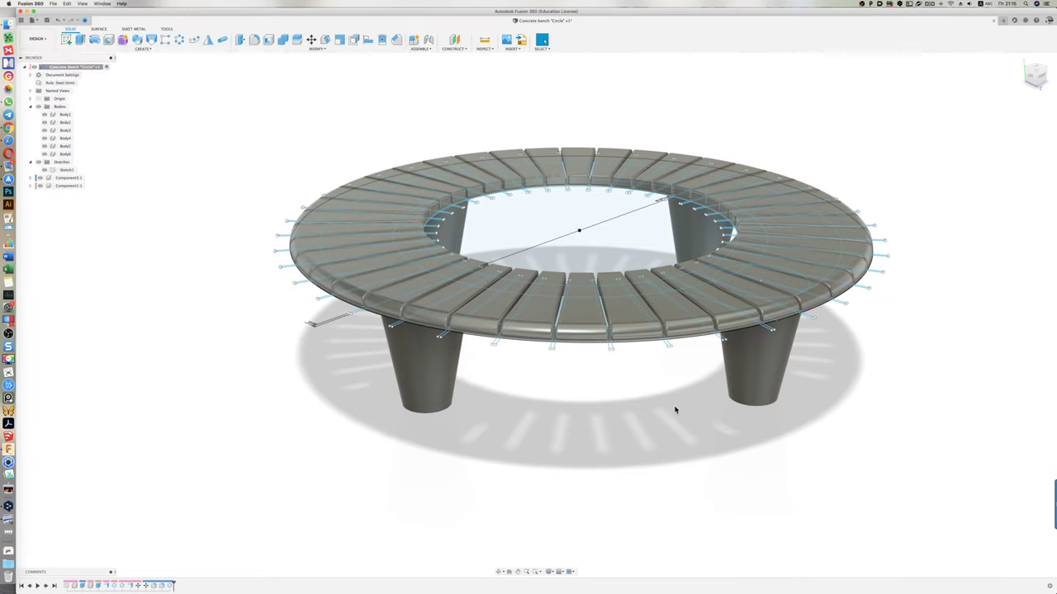
pyautogui.press('super+Tab')
pyautogui.press('super+Tab')
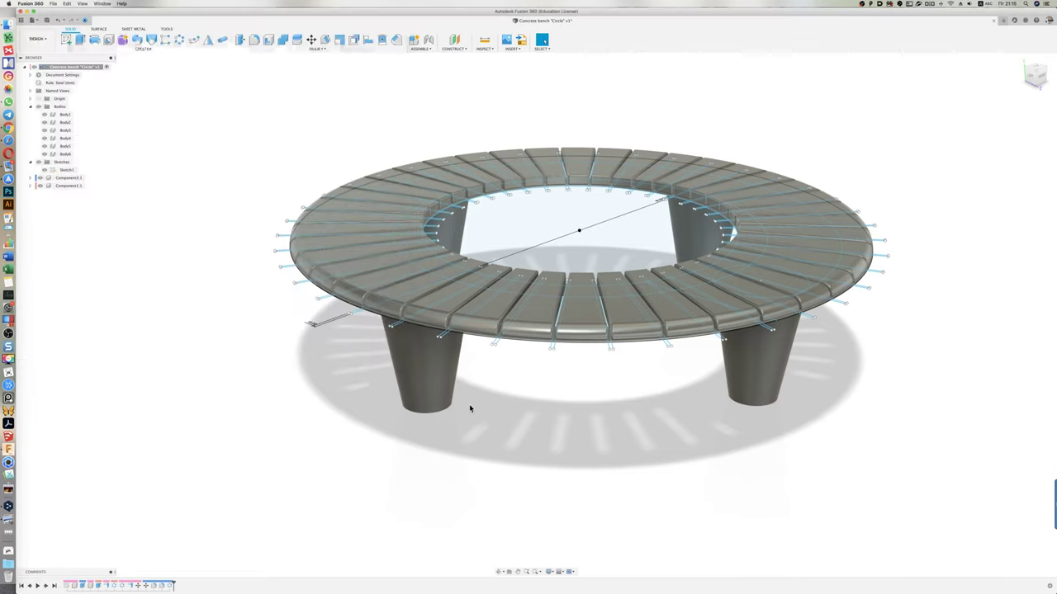
pyautogui.moveTo(338, 396)
pyautogui.keyDown('shift'); pyautogui.mouseDown(button='middle')
pyautogui.moveTo(405, 402)
pyautogui.moveTo(441, 385)
pyautogui.mouseUp(button='middle'); pyautogui.keyUp('shift')
pyautogui.press('super+Tab')
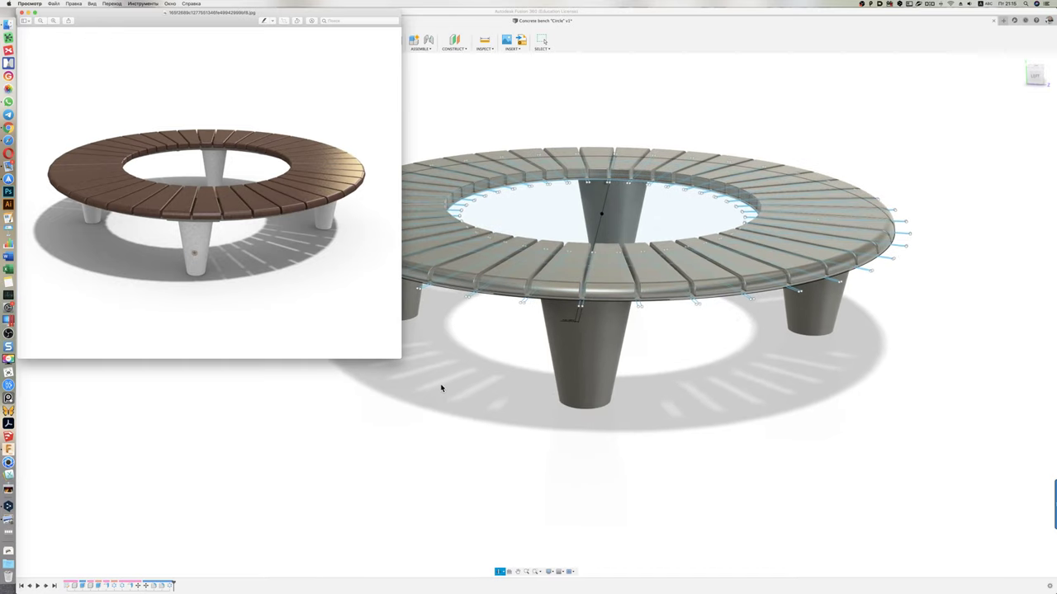
pyautogui.press('super+Tab')
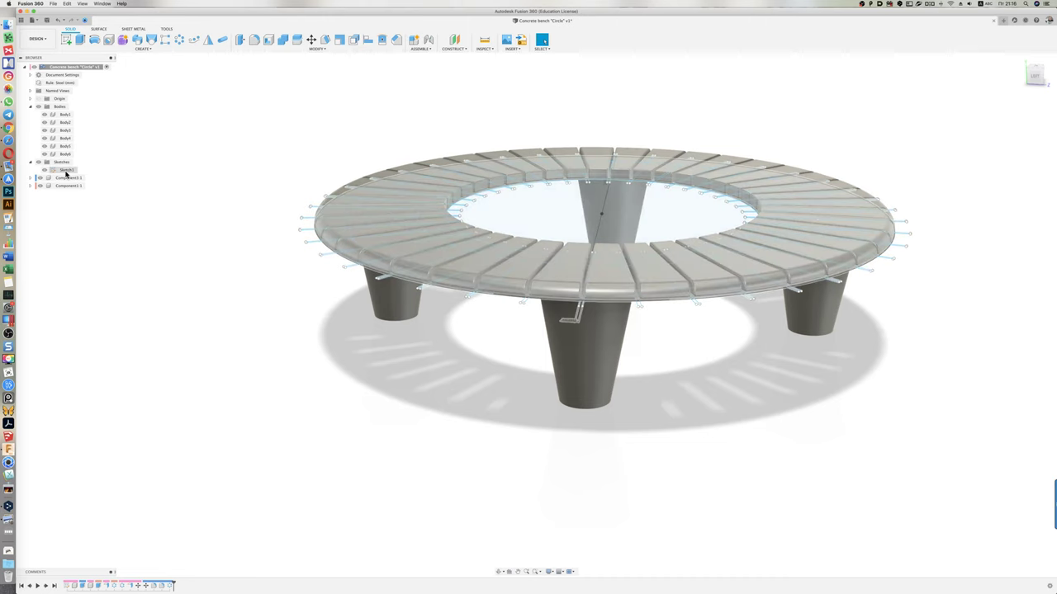
# - In Sketch1, change the small circle's diameter from 300 to 250 mm and finish the sketch
pyautogui.doubleClick(64, 170)
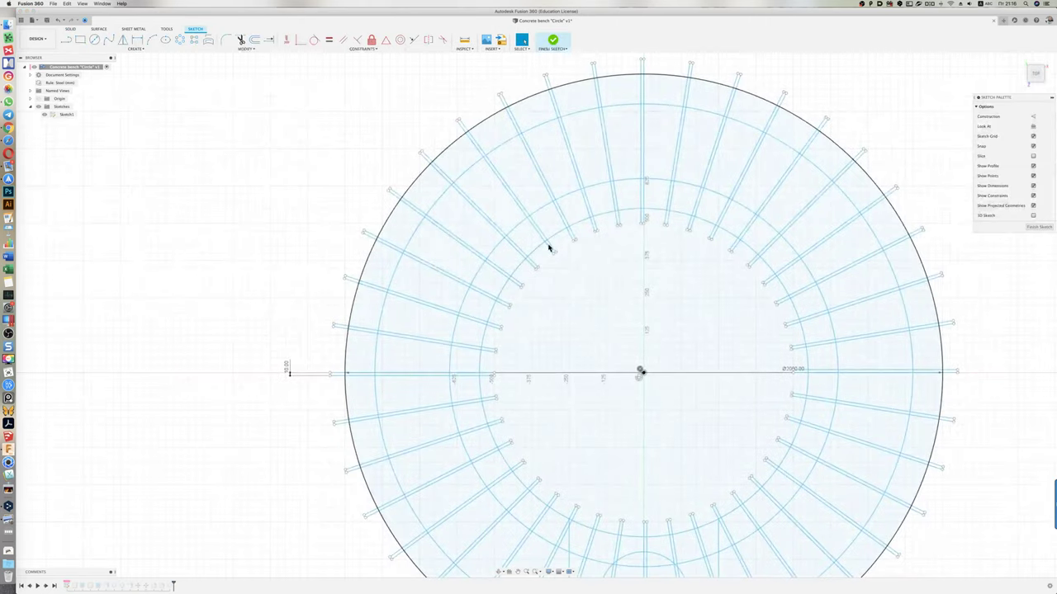
pyautogui.scroll(-2, 529, 239)
pyautogui.scroll(3, 583, 441)
pyautogui.scroll(3, 618, 438)
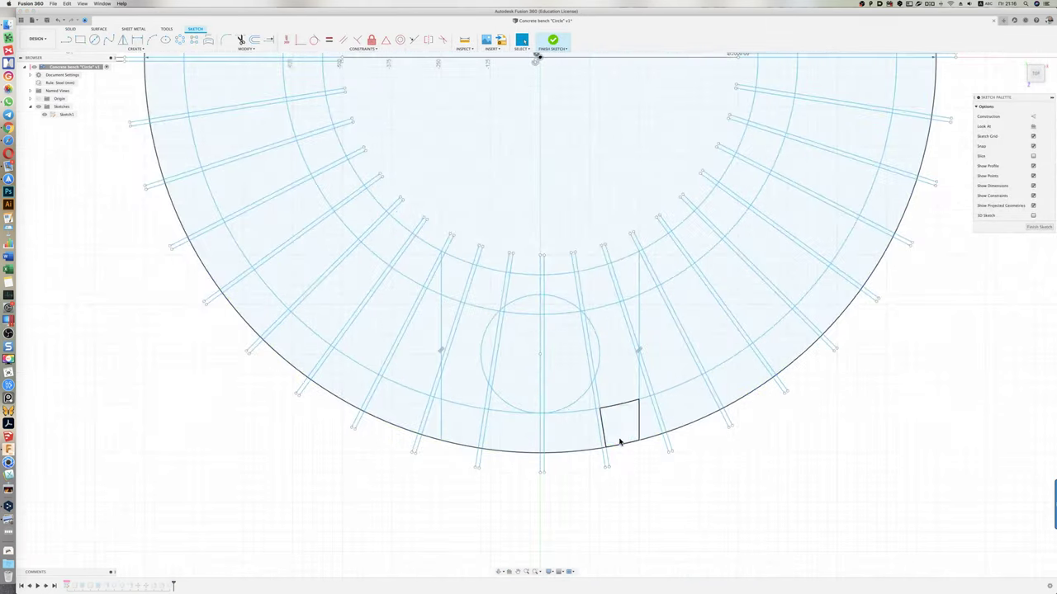
pyautogui.press('d')
pyautogui.click(581, 402)
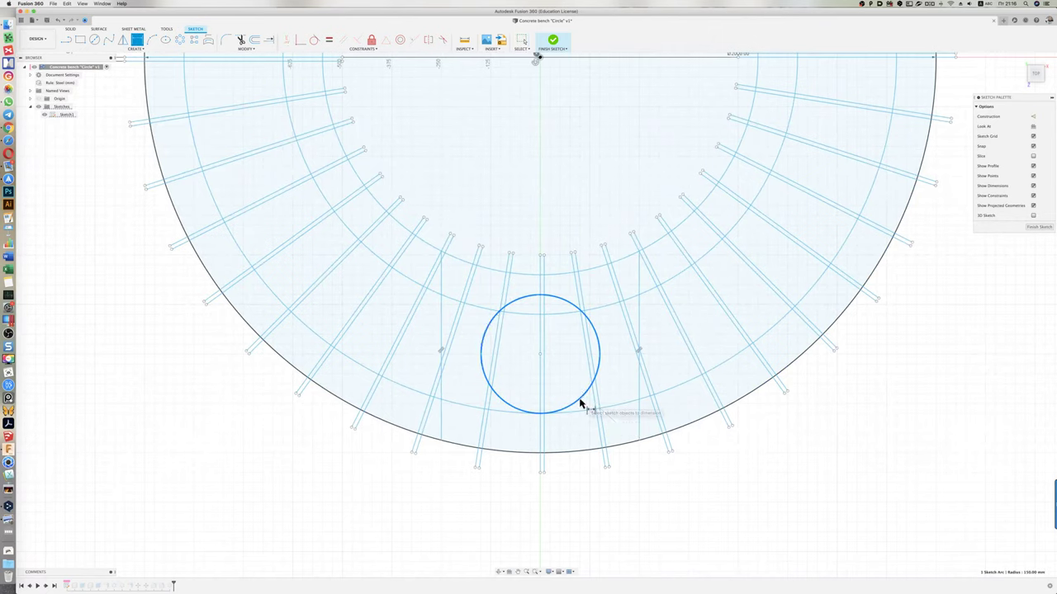
pyautogui.click(781, 471)
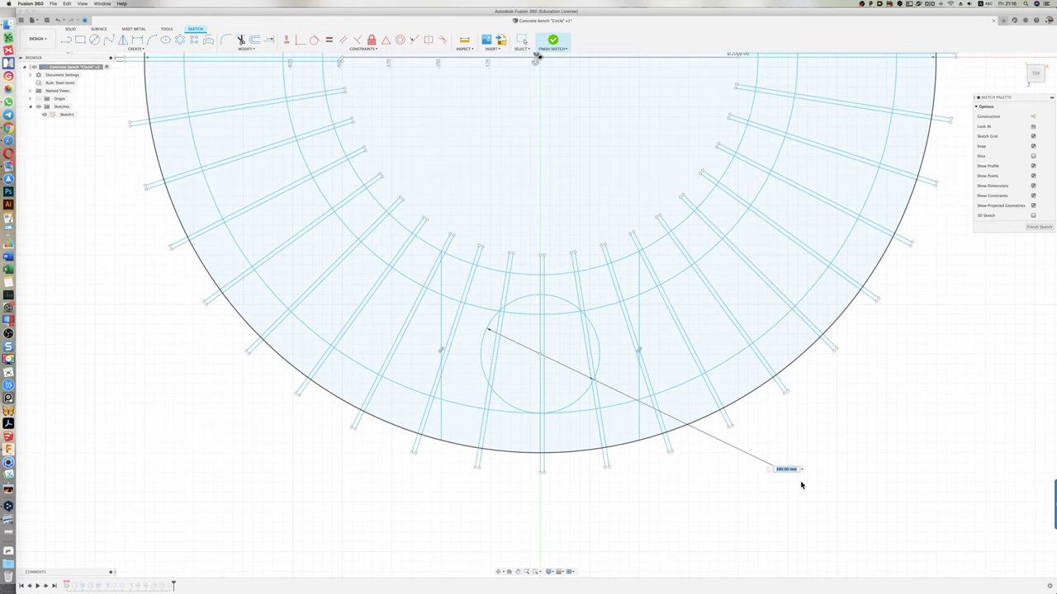
pyautogui.write('3')
pyautogui.press('Return')
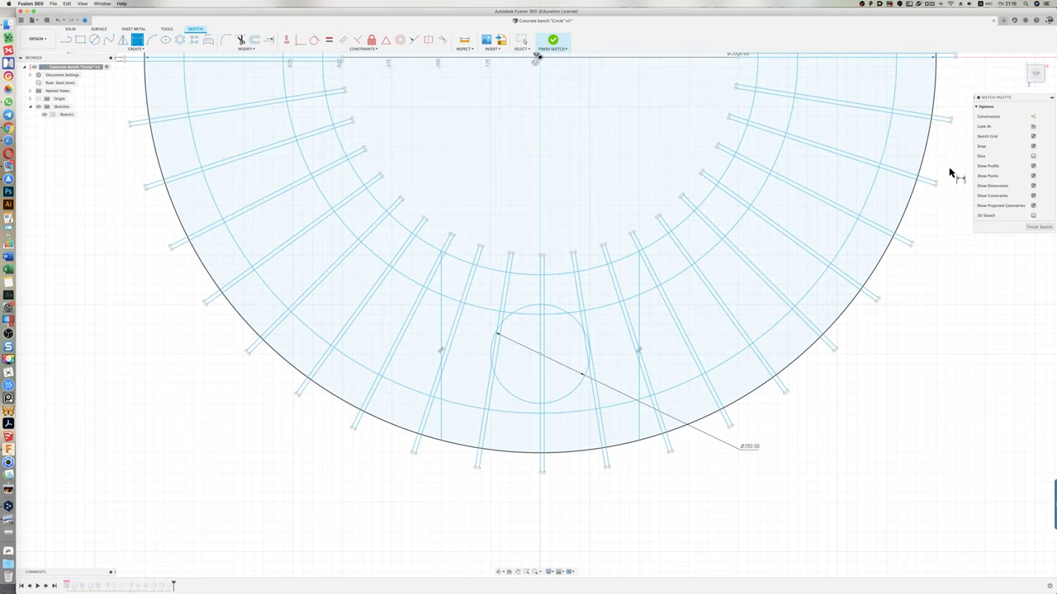
pyautogui.click(1039, 227)
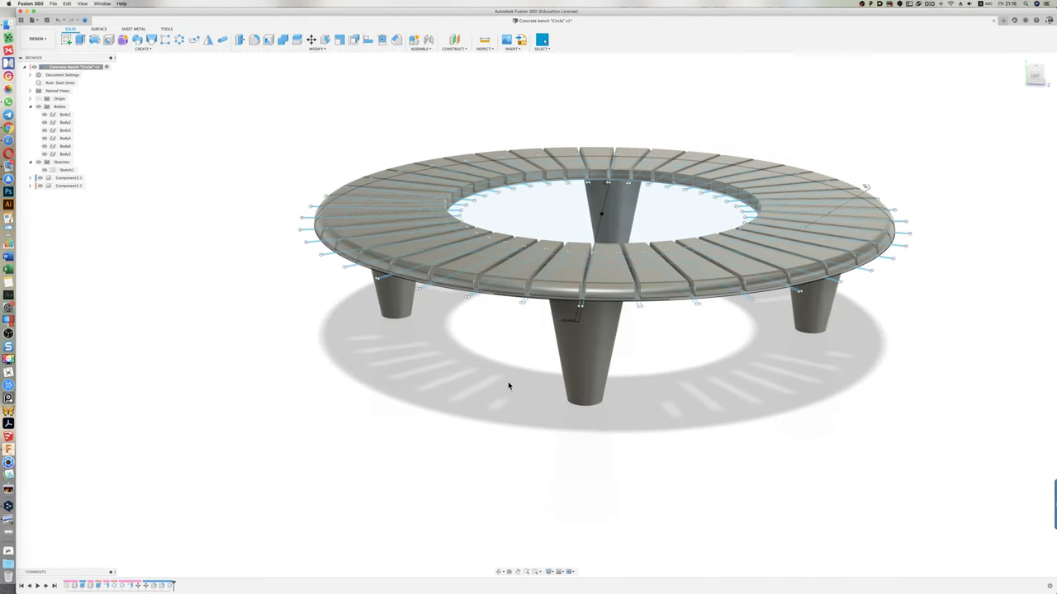
# - Hide the seat bodies and Sketch1 so only the conical legs remain visible
pyautogui.press('super+Tab')
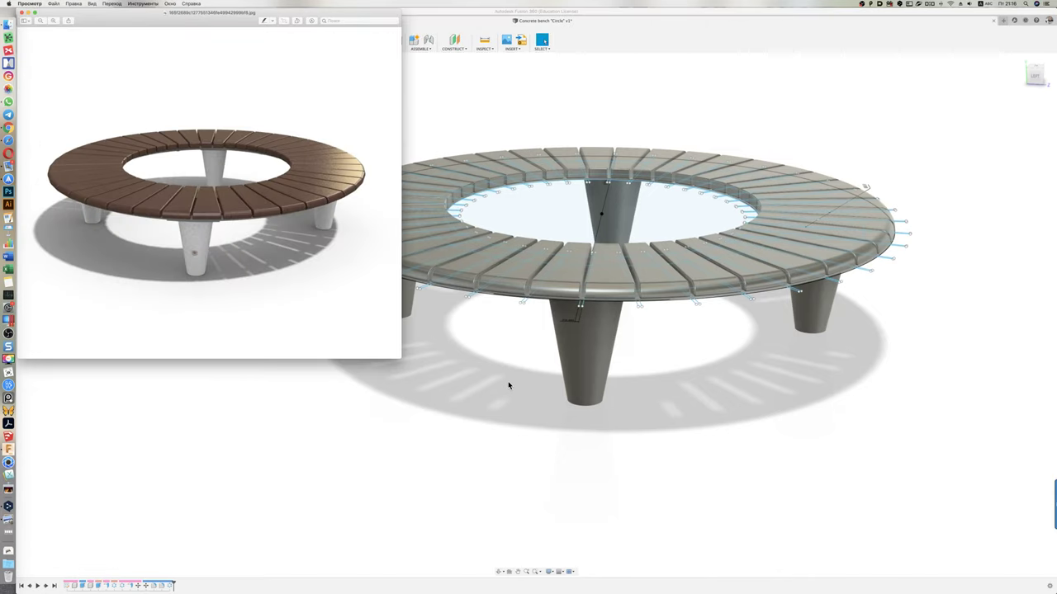
pyautogui.click(507, 385)
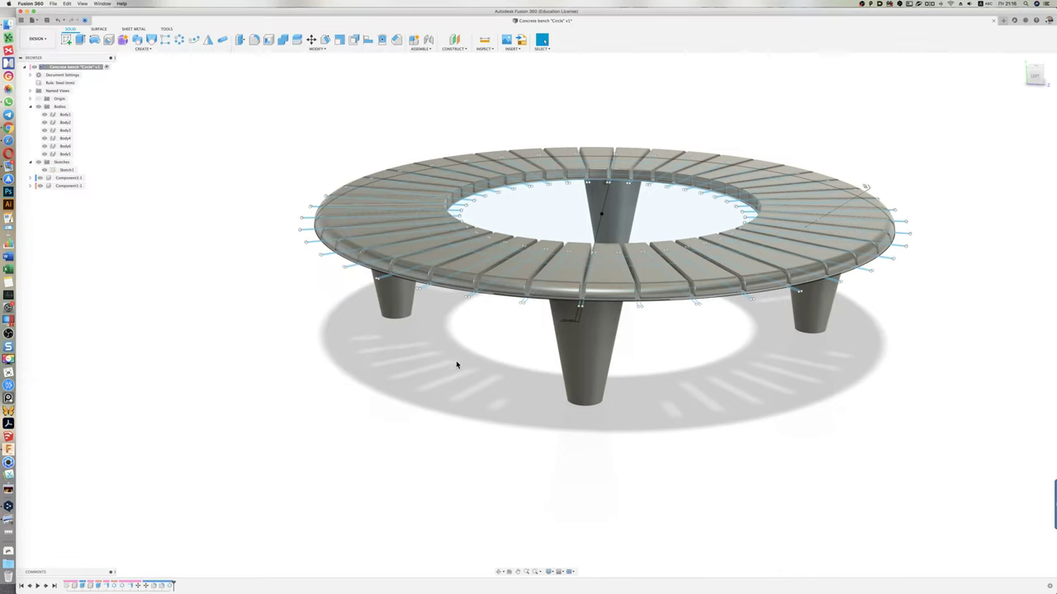
pyautogui.click(39, 179)
pyautogui.click(39, 179)
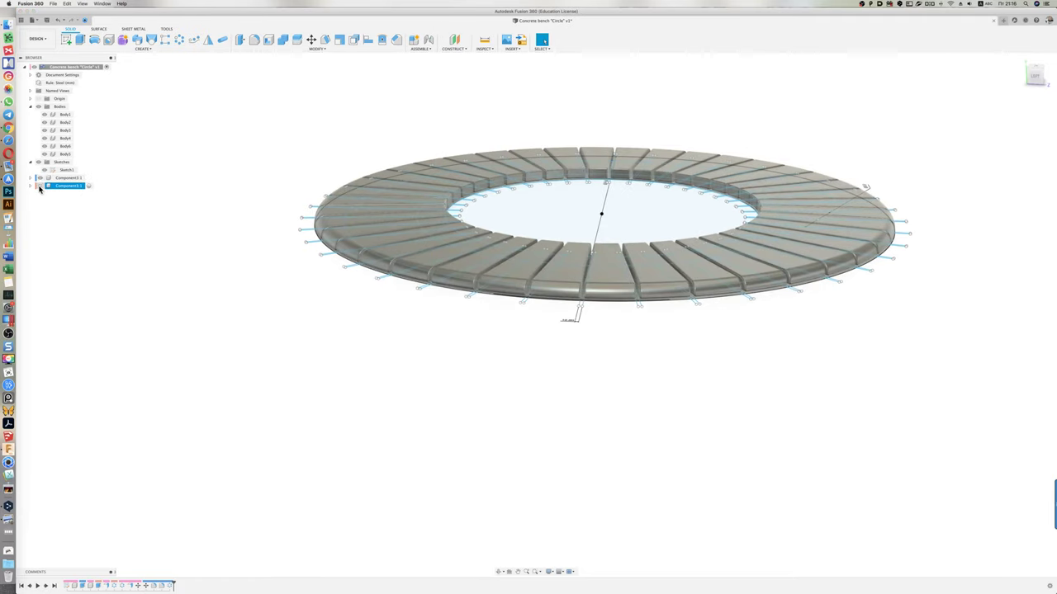
pyautogui.click(38, 179)
pyautogui.press('Escape')
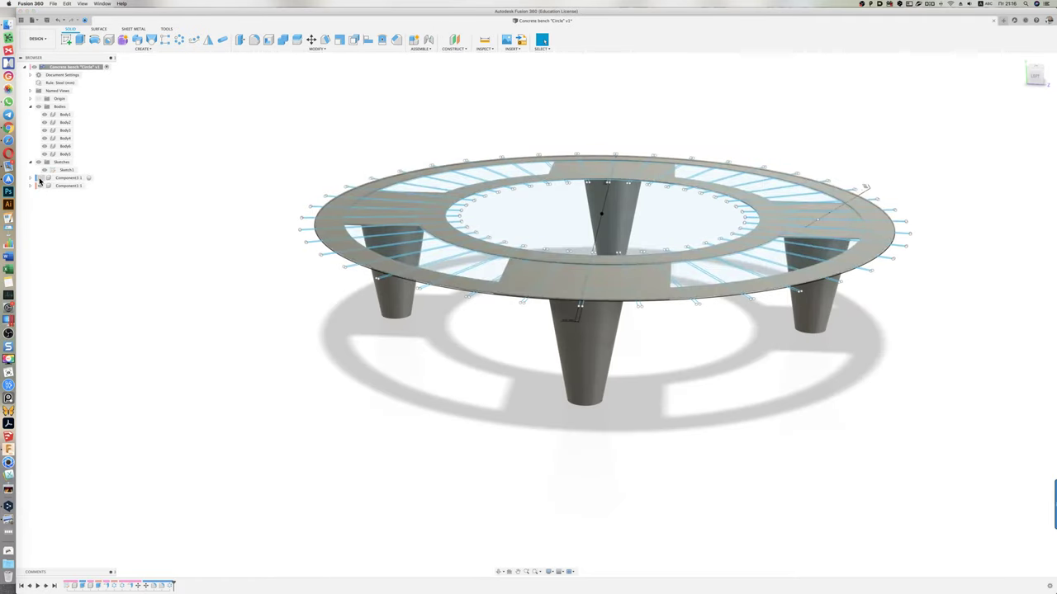
pyautogui.click(38, 106)
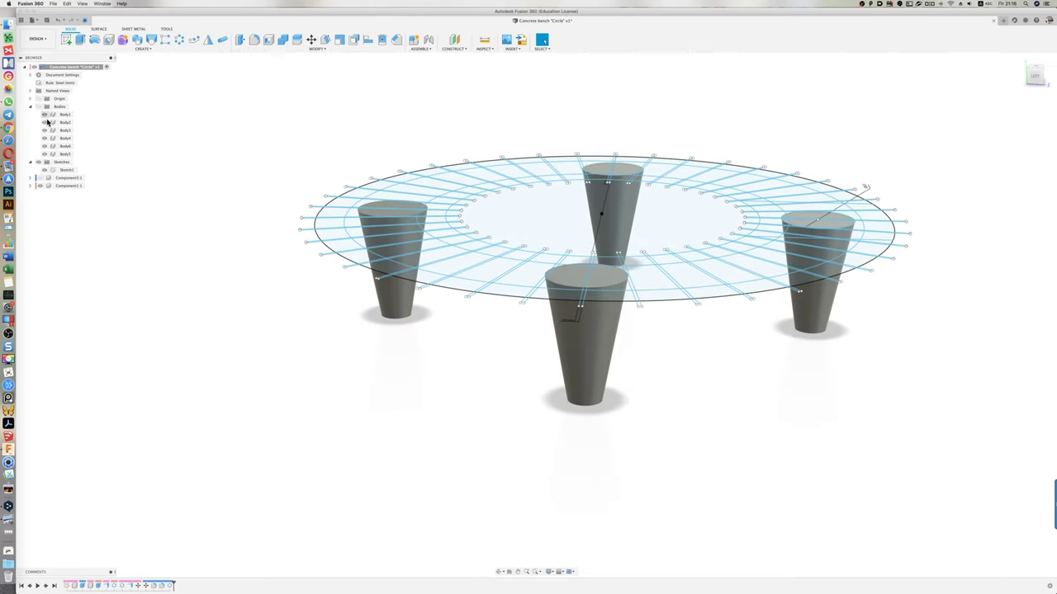
pyautogui.click(38, 161)
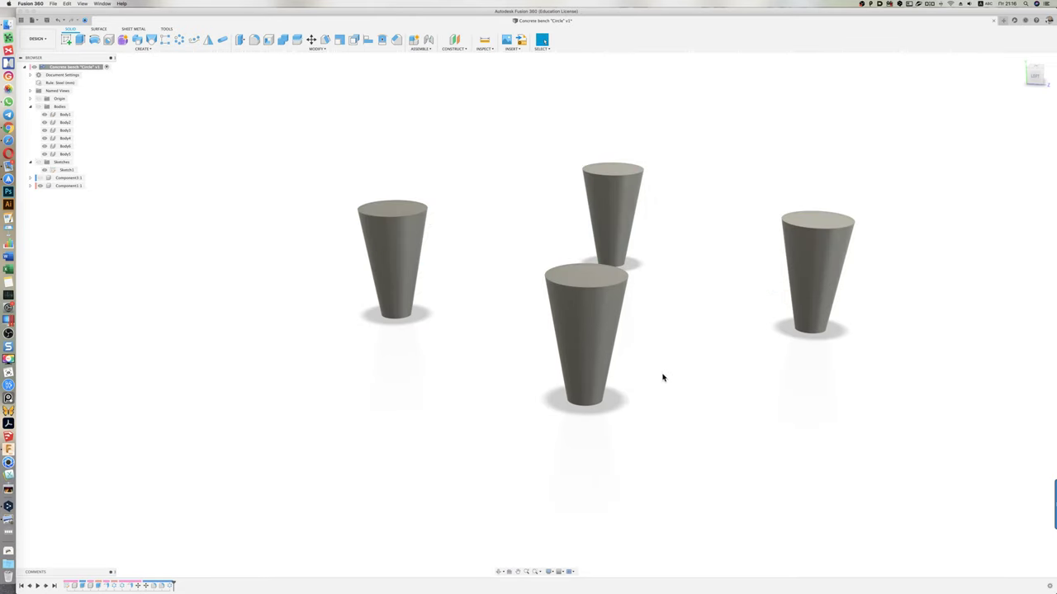
# - Fillet all edges of the four legs at 5 mm
pyautogui.press('f')
pyautogui.moveTo(875, 480)
pyautogui.mouseDown()
pyautogui.moveTo(423, 171)
pyautogui.moveTo(317, 113)
pyautogui.mouseUp()
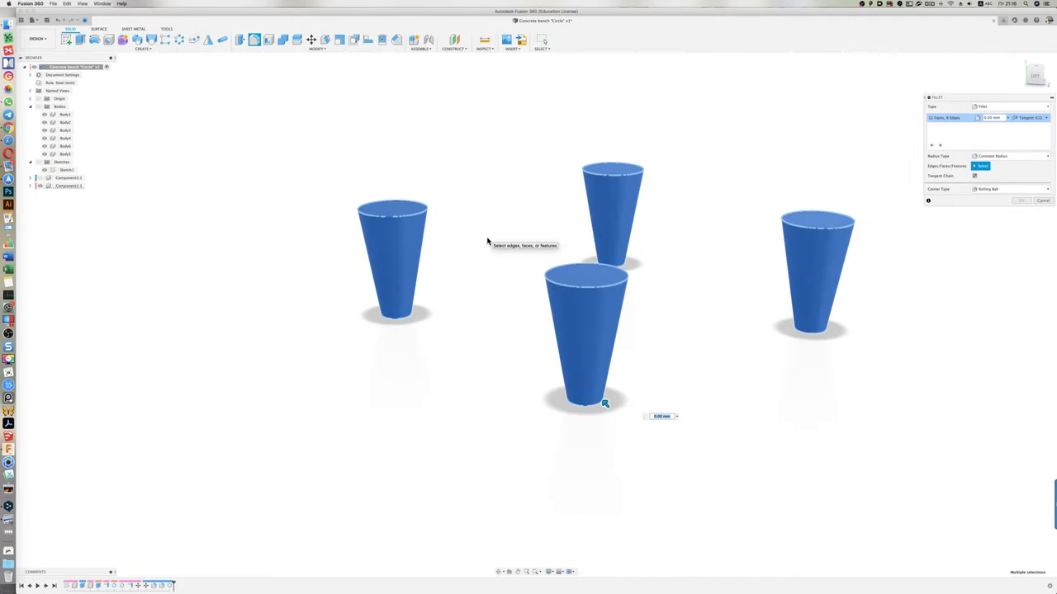
pyautogui.write('5')
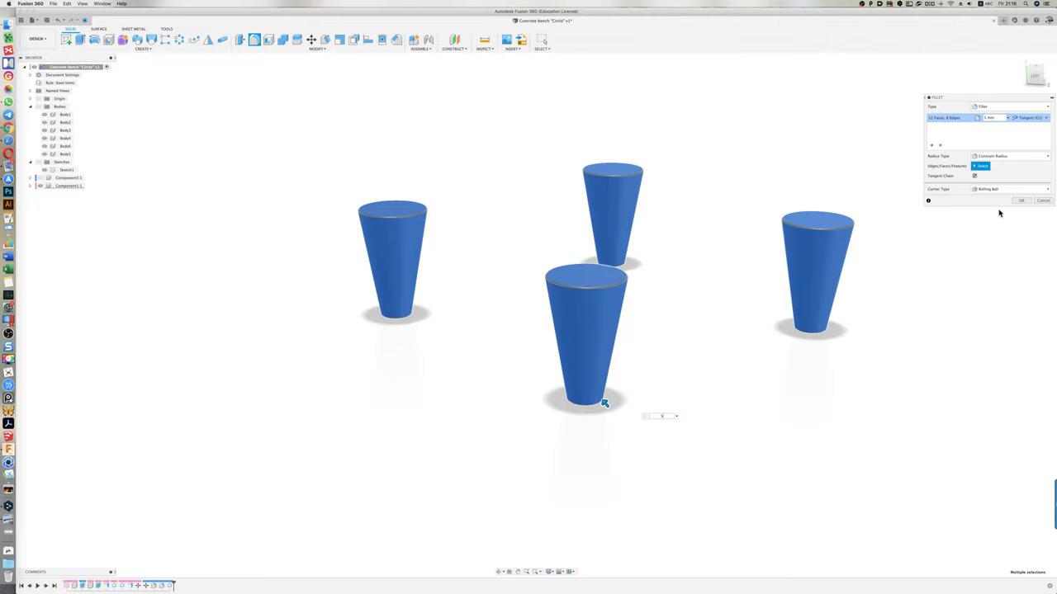
pyautogui.click(1020, 201)
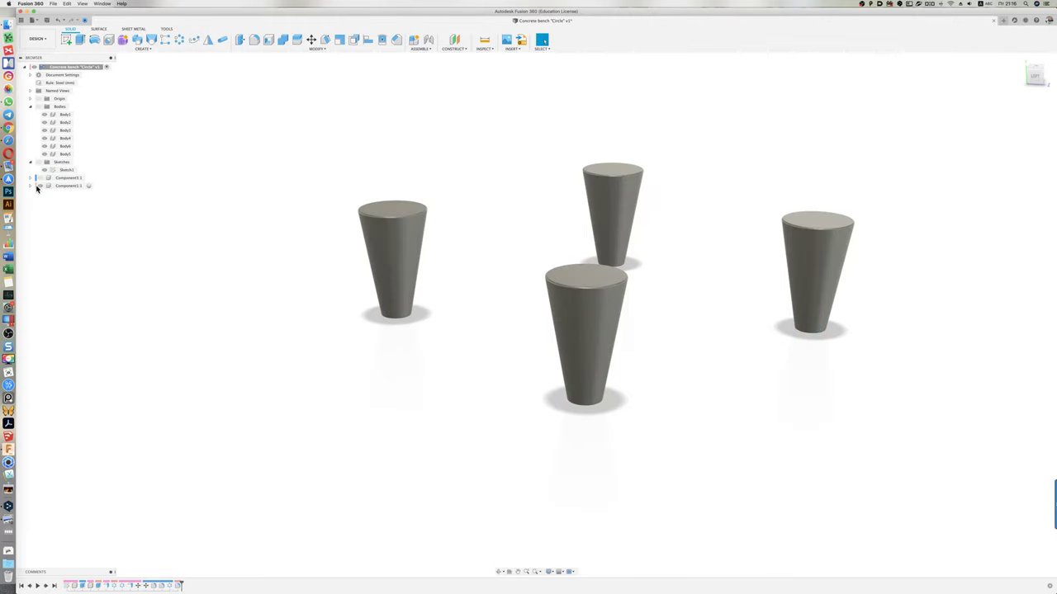
# - Hide the legs, fillet the flat ring's edges at 1 mm, and show the slatted seat
pyautogui.click(37, 186)
pyautogui.click(38, 106)
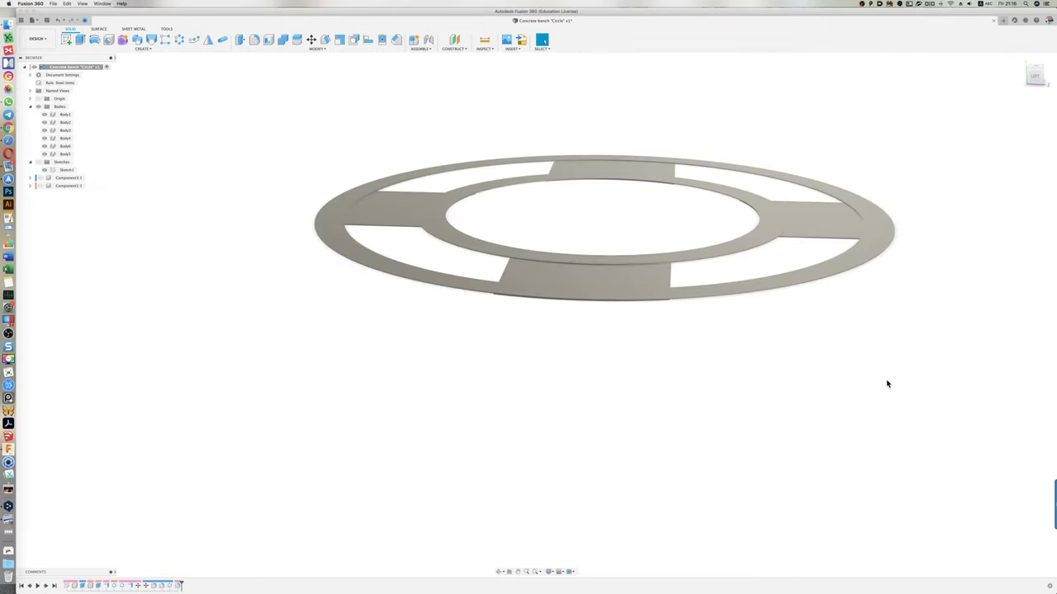
pyautogui.press('f')
pyautogui.moveTo(944, 423); pyautogui.dragTo(279, 117)
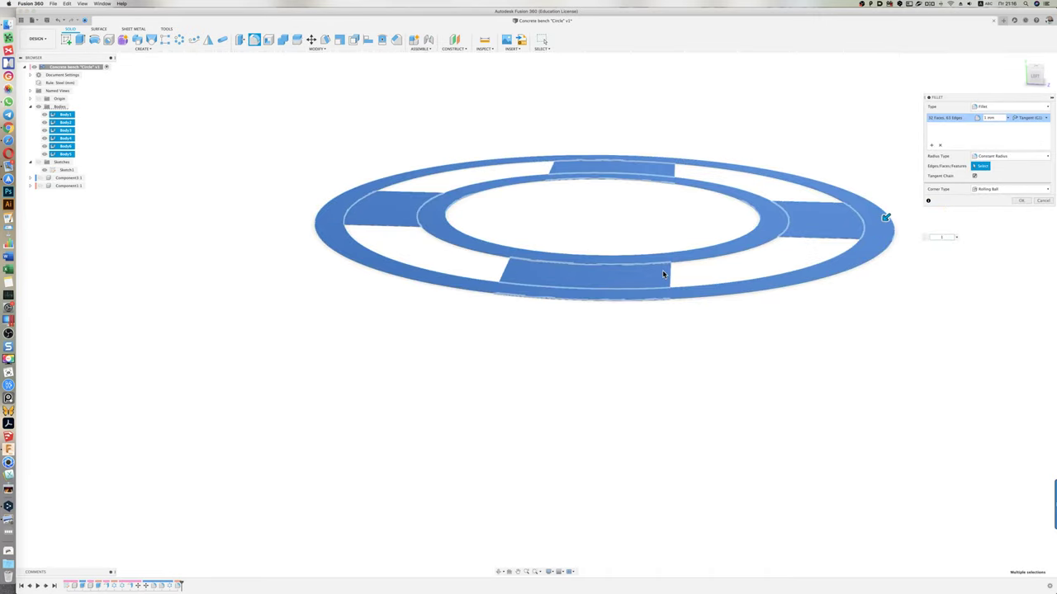
pyautogui.write('1')
pyautogui.press('Return')
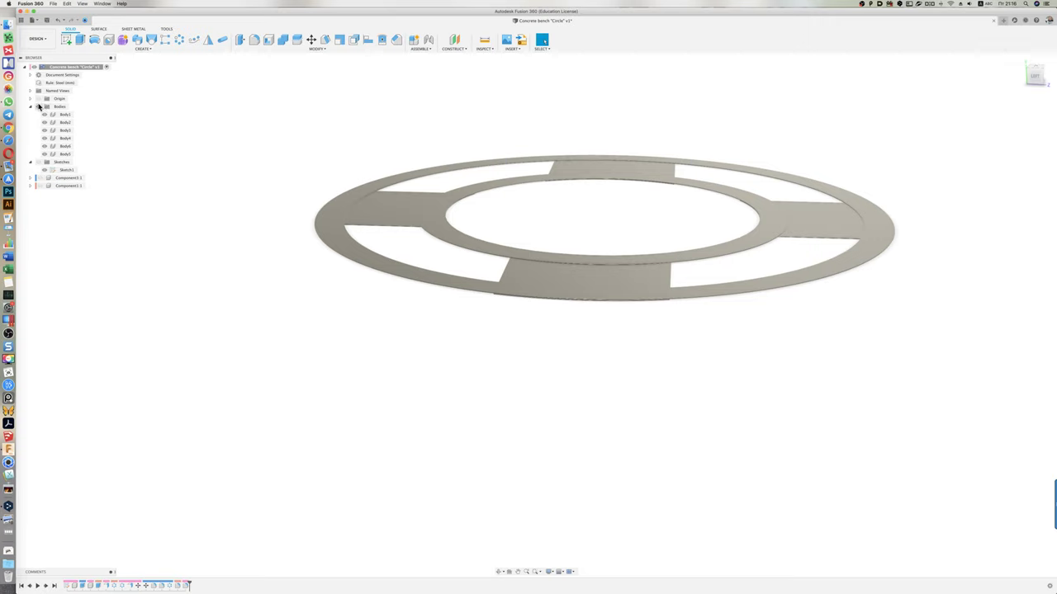
pyautogui.click(40, 177)
# - Show Component1:1 legs under the seat and switch to the Render workspace at Home view
pyautogui.click(40, 186)
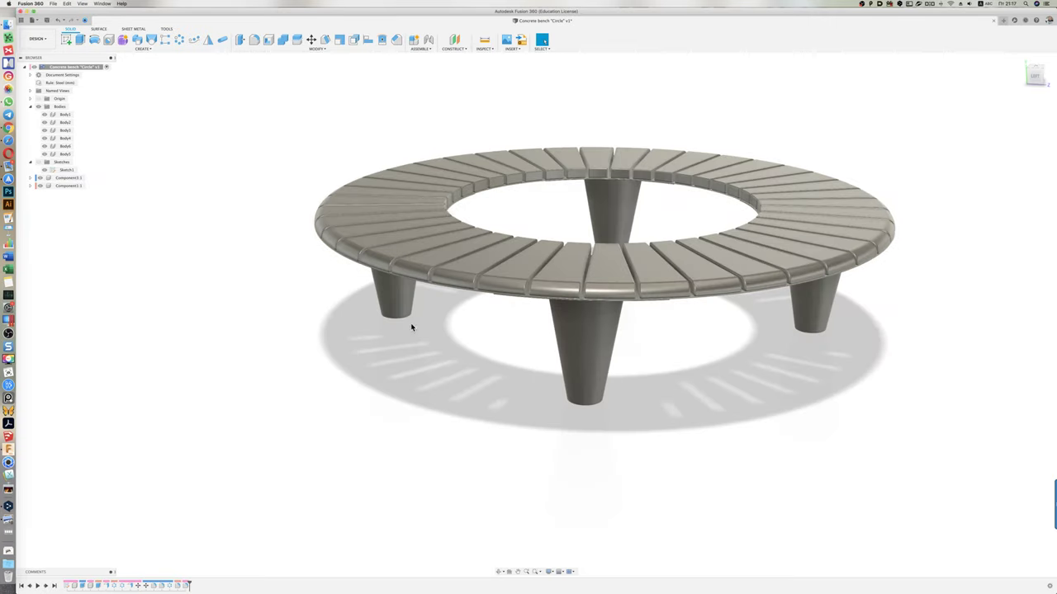
pyautogui.press('super+Tab')
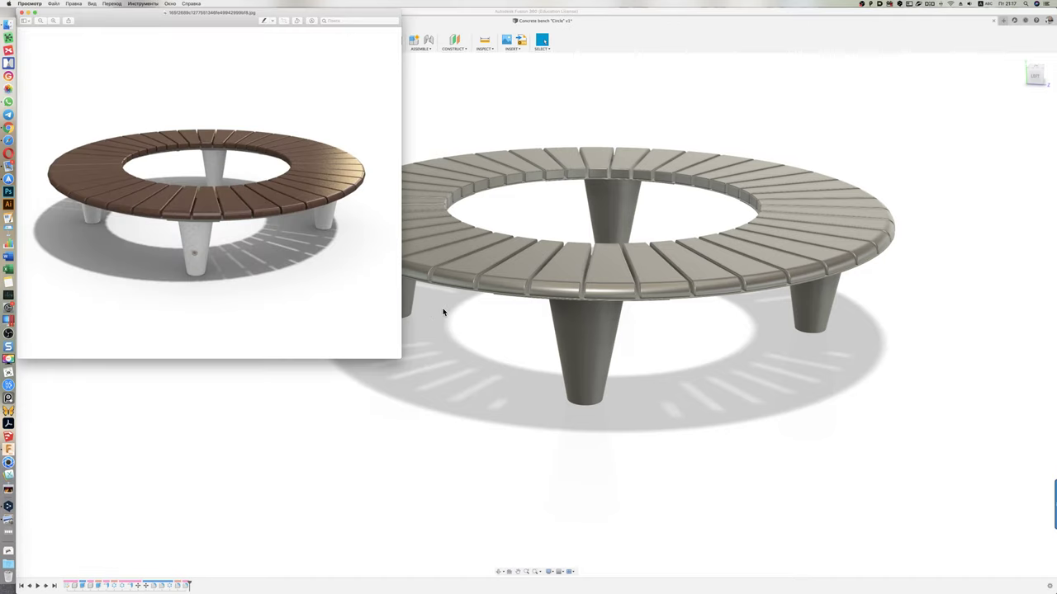
pyautogui.click(443, 307)
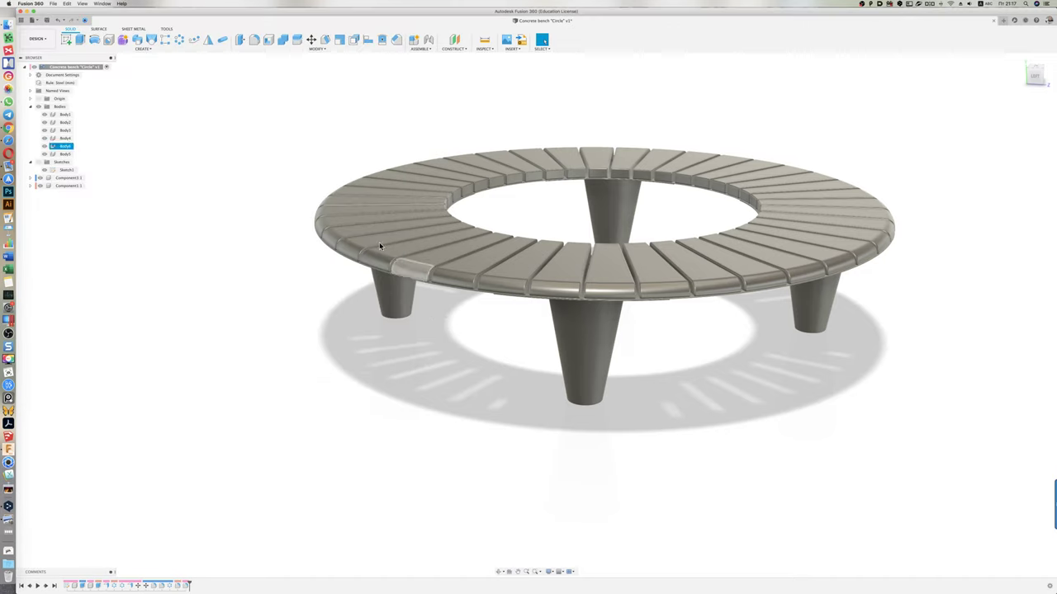
pyautogui.click(46, 40)
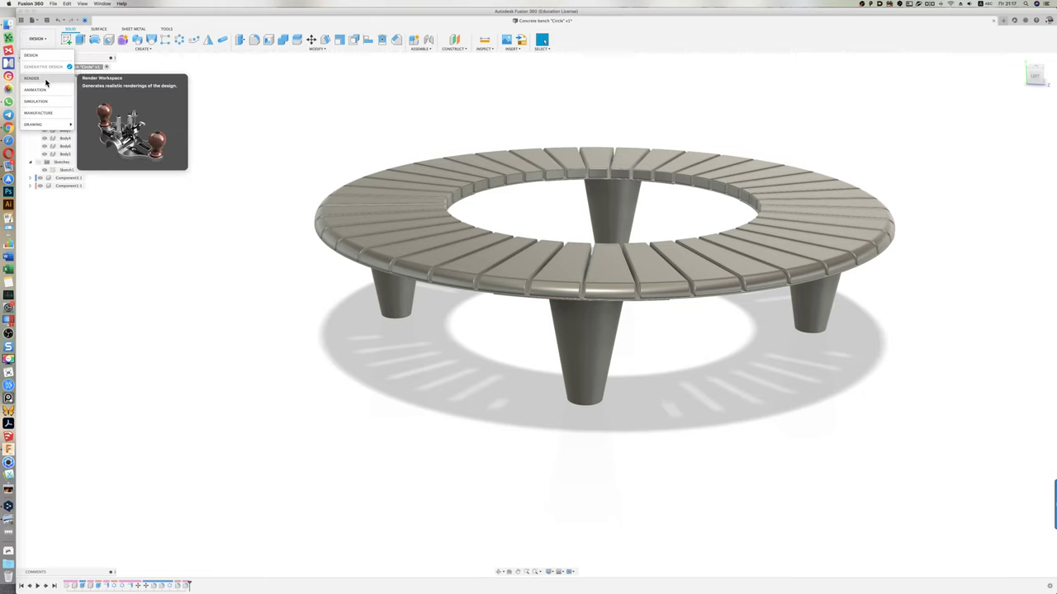
pyautogui.click(33, 79)
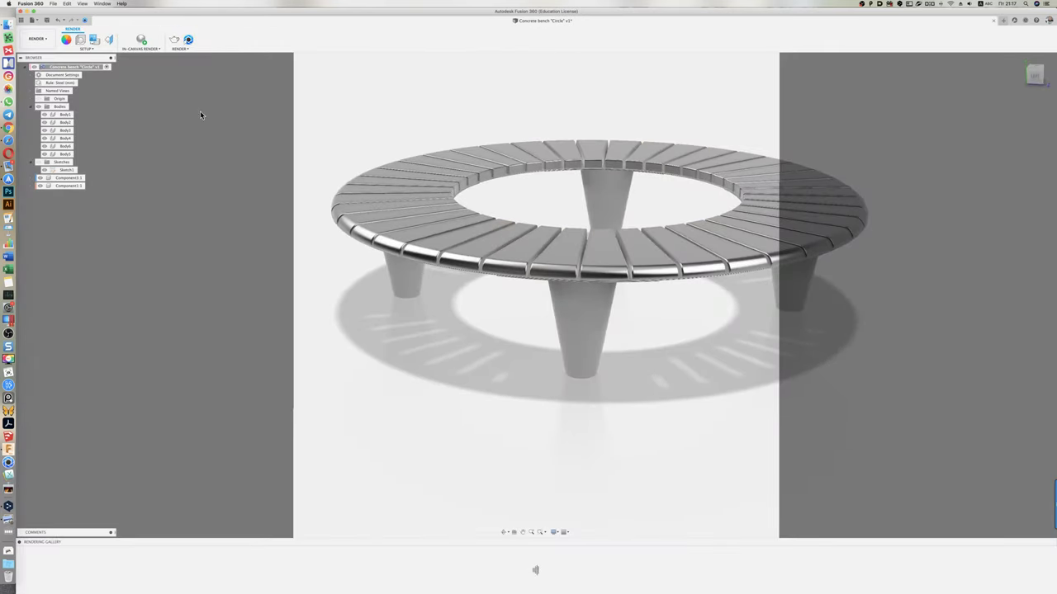
pyautogui.click(1020, 60)
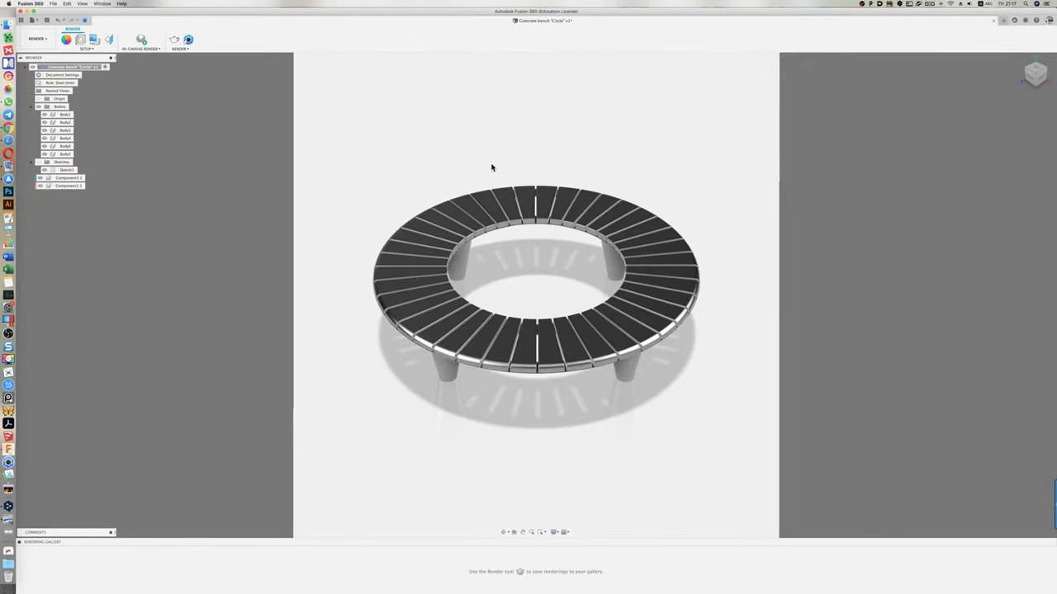
# - Apply Granite – Black and White to the four legs and 3D Walnut – Glossy to the seat
pyautogui.press('a')
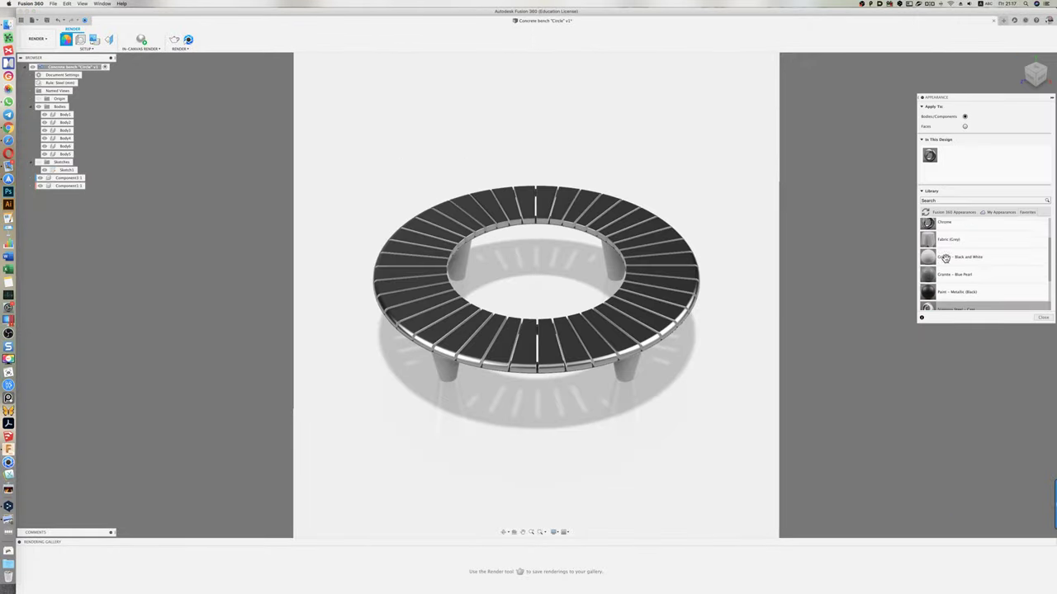
pyautogui.moveTo(928, 296); pyautogui.dragTo(637, 367)
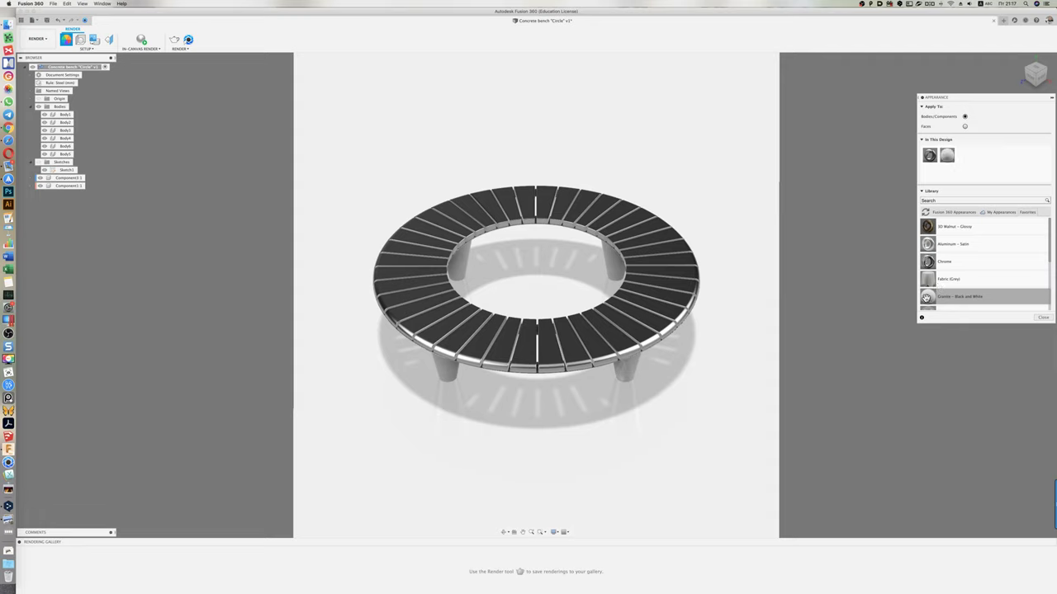
pyautogui.moveTo(928, 295); pyautogui.dragTo(611, 258)
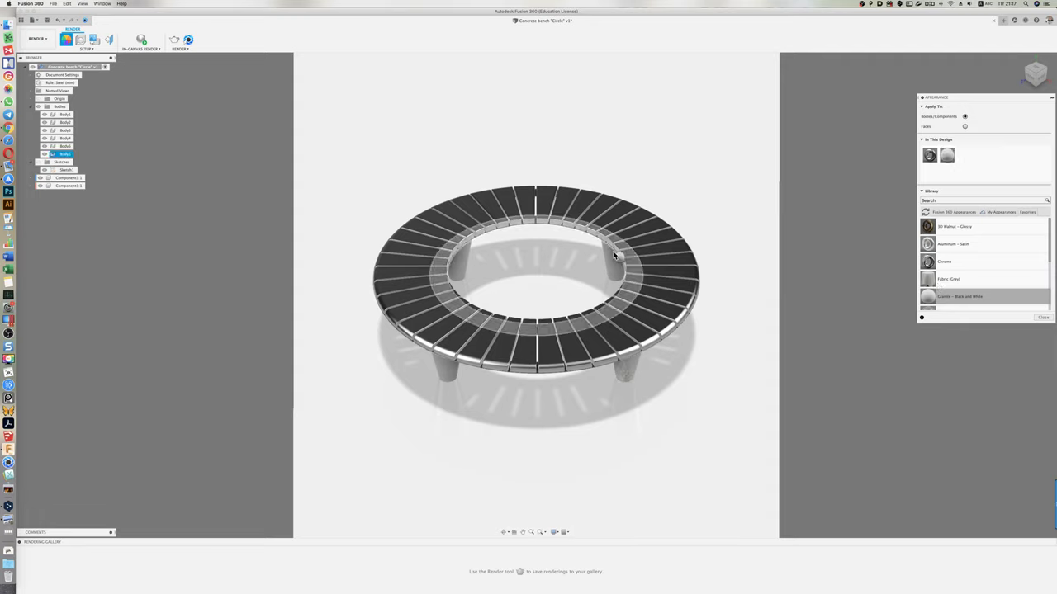
pyautogui.moveTo(927, 296); pyautogui.dragTo(467, 269)
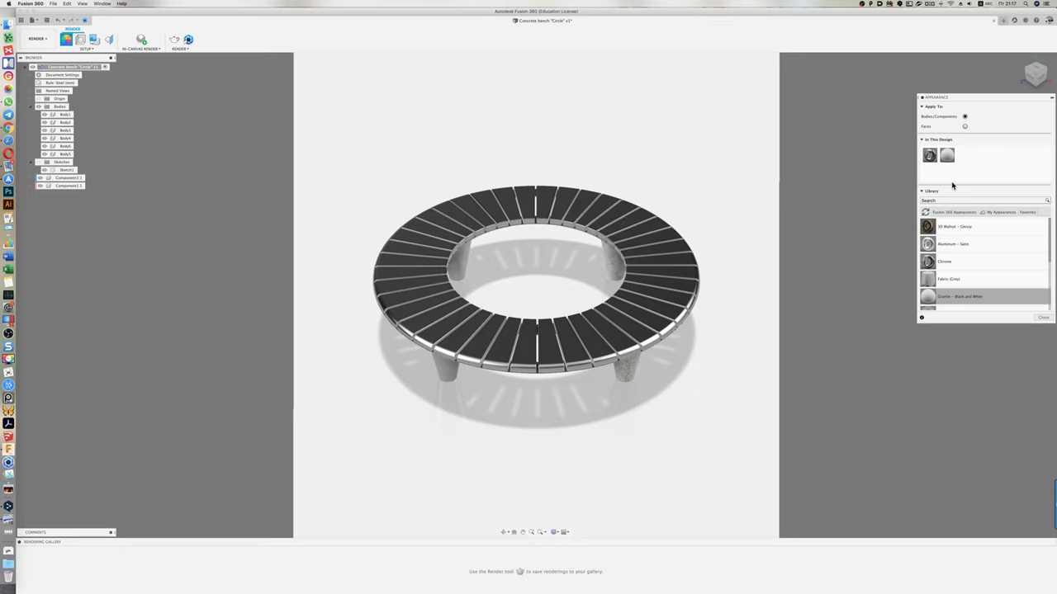
pyautogui.moveTo(947, 156); pyautogui.dragTo(455, 377)
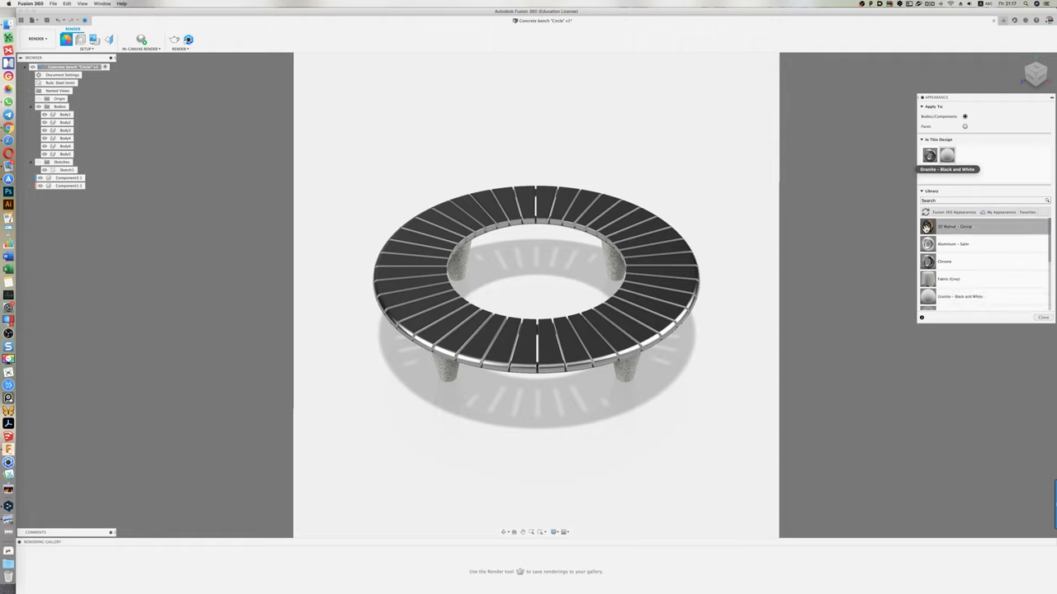
pyautogui.click(65, 187)
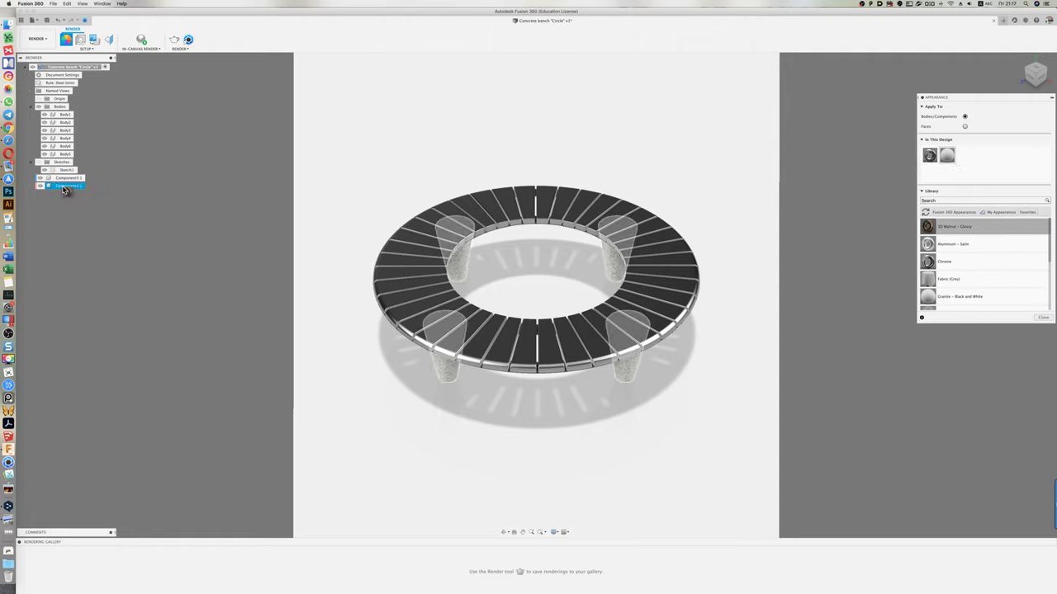
pyautogui.moveTo(66, 189); pyautogui.dragTo(65, 188)
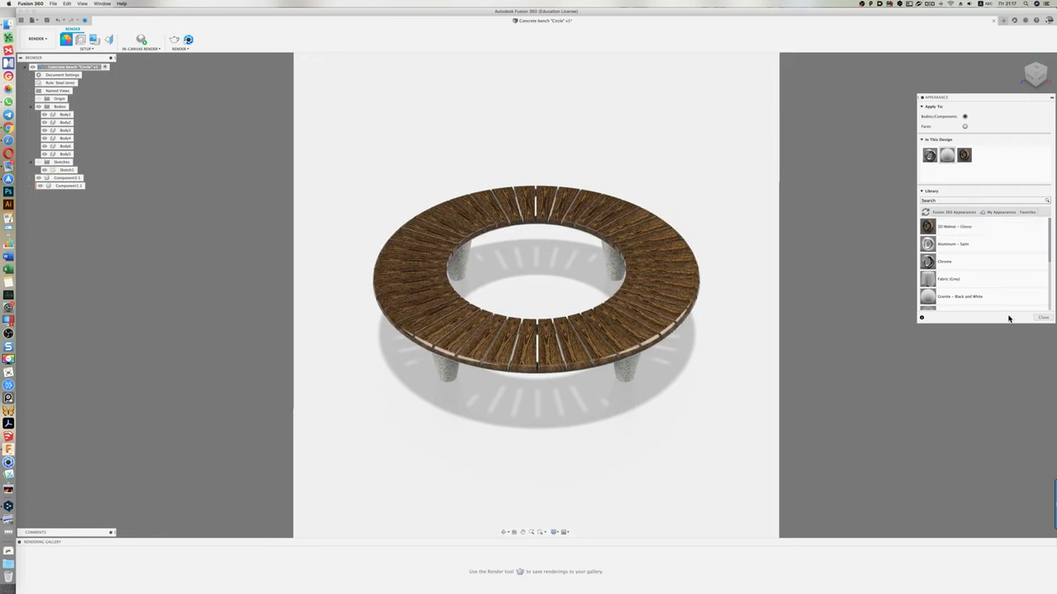
pyautogui.click(1044, 317)
# - Centre the walnut-and-granite bench in view and start an in-canvas ray-traced render
pyautogui.scroll(2, 515, 427)
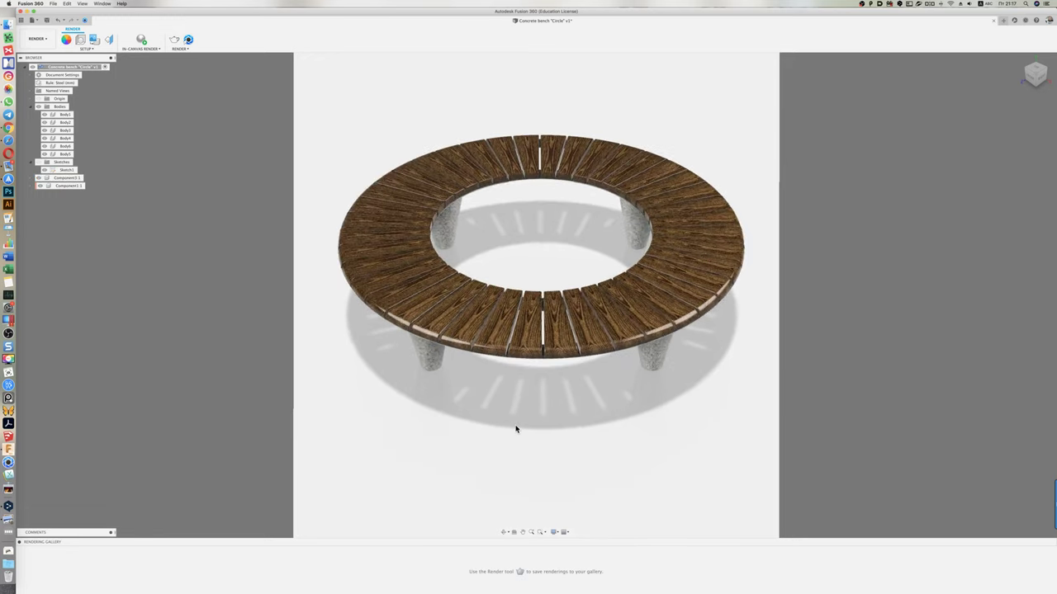
pyautogui.scroll(2, 515, 426)
pyautogui.moveTo(544, 382); pyautogui.dragTo(536, 409, button='middle')
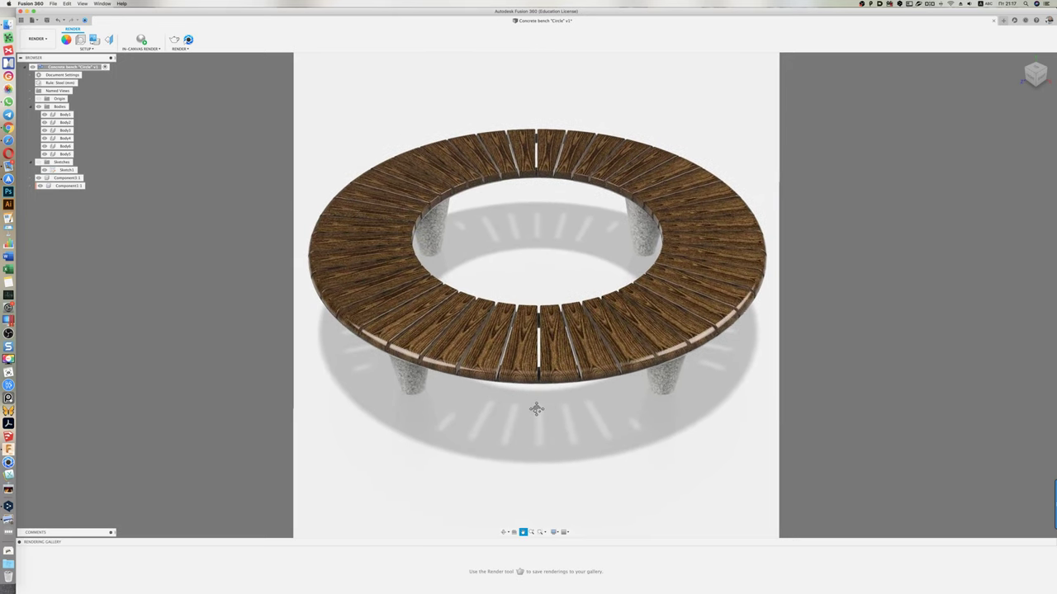
pyautogui.click(148, 42)
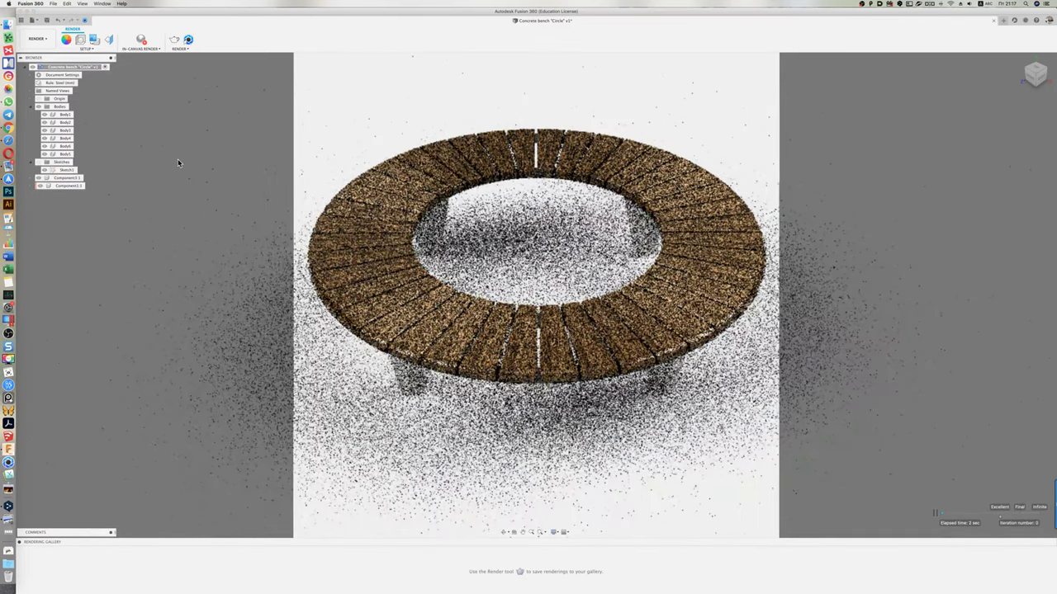
# - Save the design as version v2
pyautogui.press('super+s')
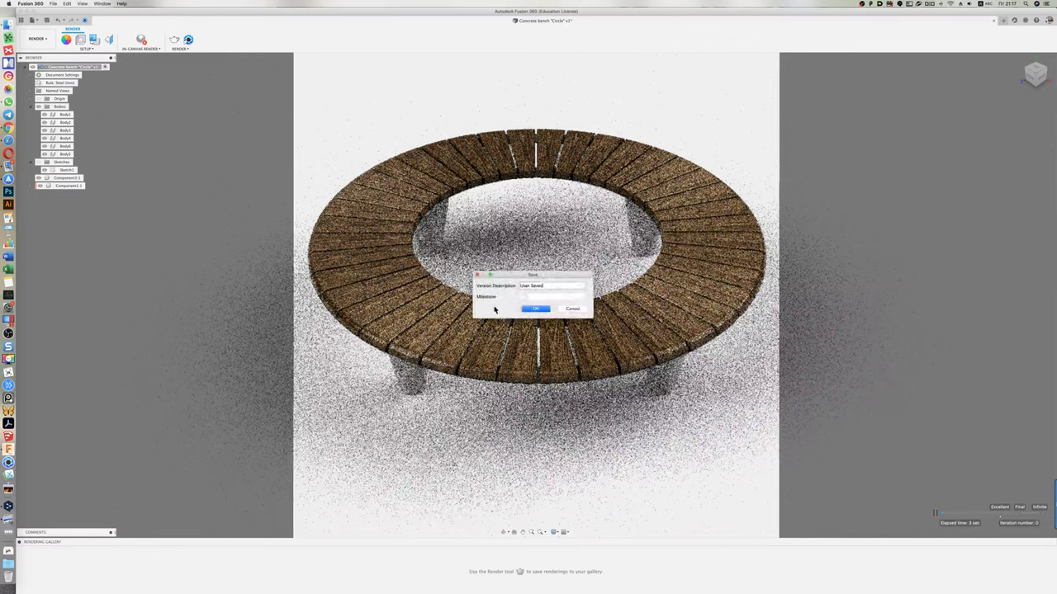
pyautogui.click(529, 309)
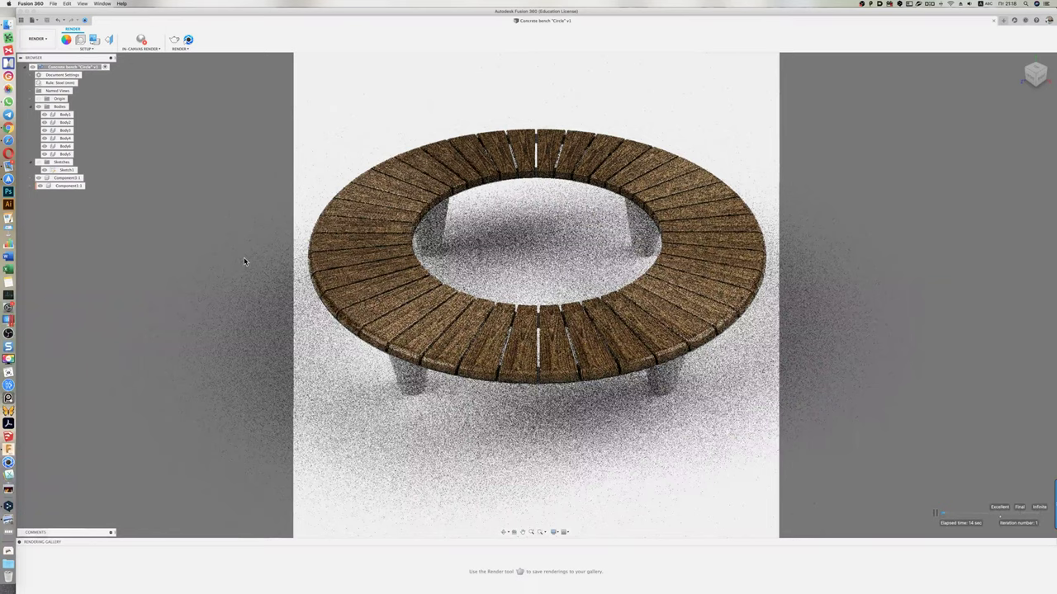
pyautogui.click(861, 5)
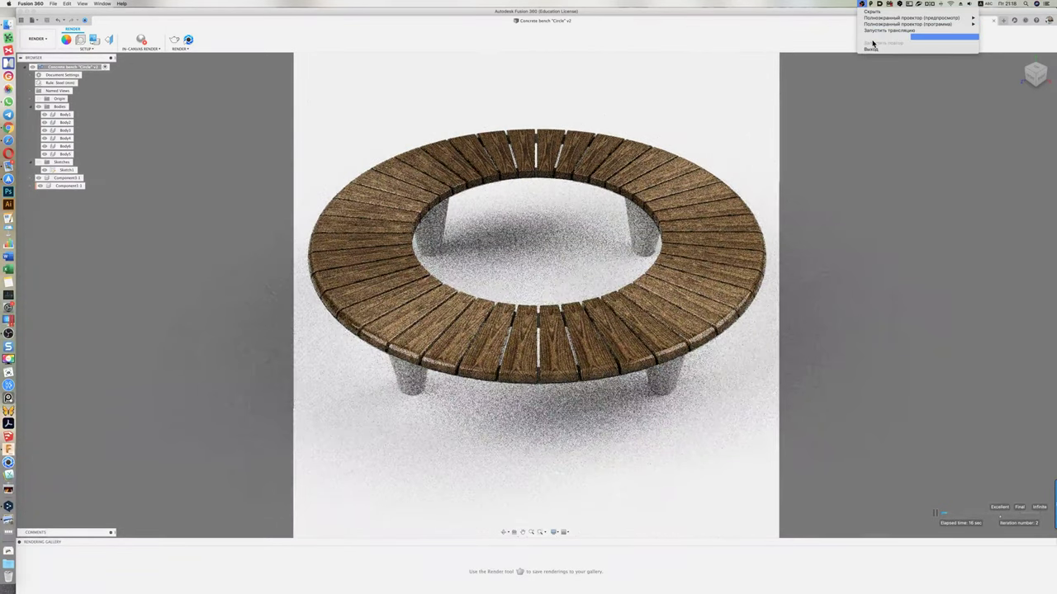